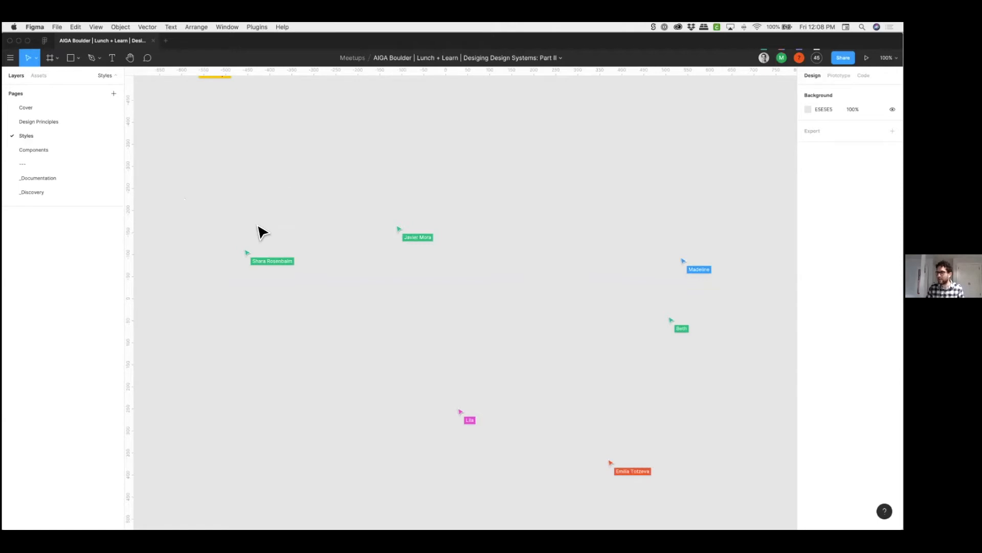
# - Place a 100 × 100 square on the empty canvas and fill it with white (FFFFFF)
pyautogui.press('r')
pyautogui.click(220, 150)
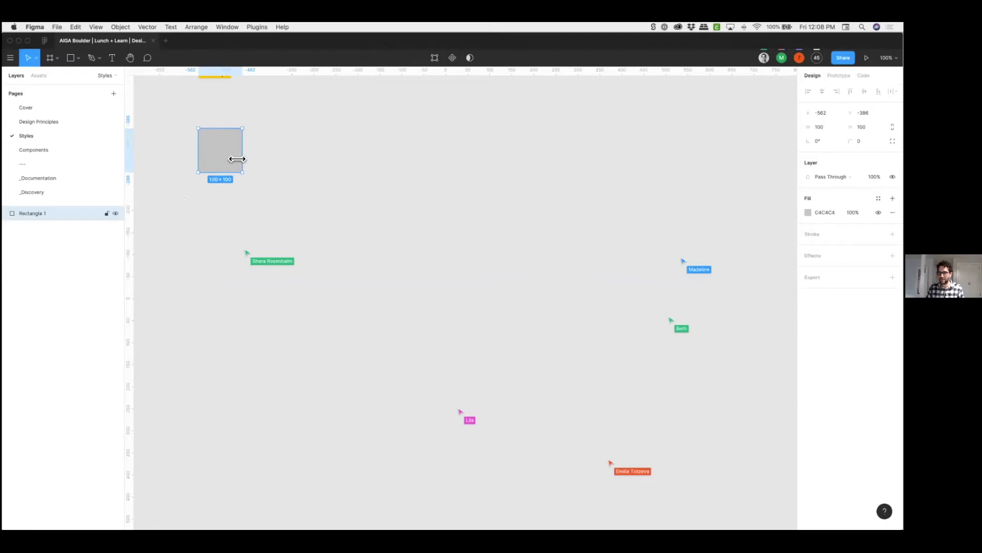
pyautogui.moveTo(214, 156); pyautogui.dragTo(309, 196)
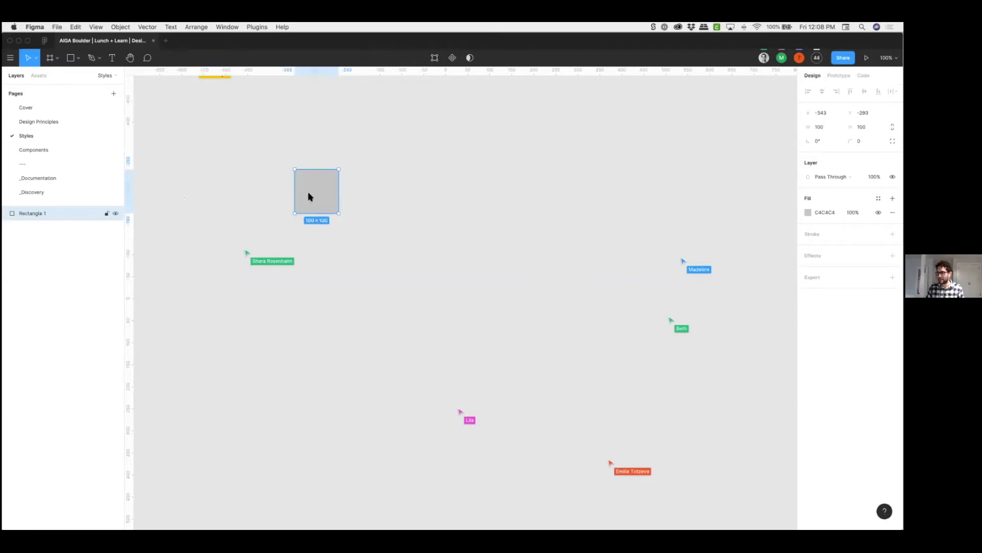
pyautogui.click(807, 212)
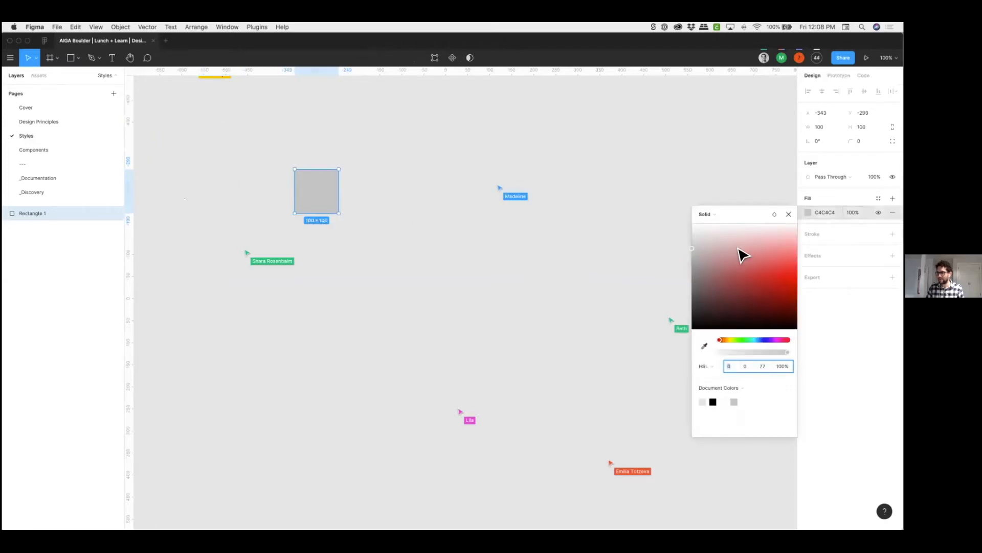
pyautogui.moveTo(740, 252); pyautogui.dragTo(641, 195)
pyautogui.click(482, 161)
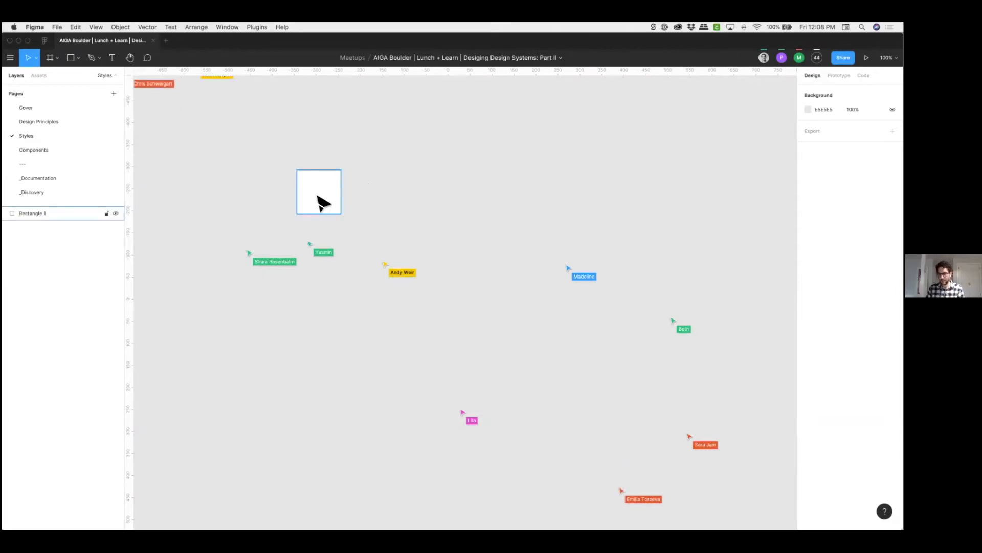
# - Duplicate the white square directly to its right and fill the copy with a warm off-white, HSL 47, 4, 97
pyautogui.moveTo(316, 197); pyautogui.dragTo(359, 198)
pyautogui.click(808, 212)
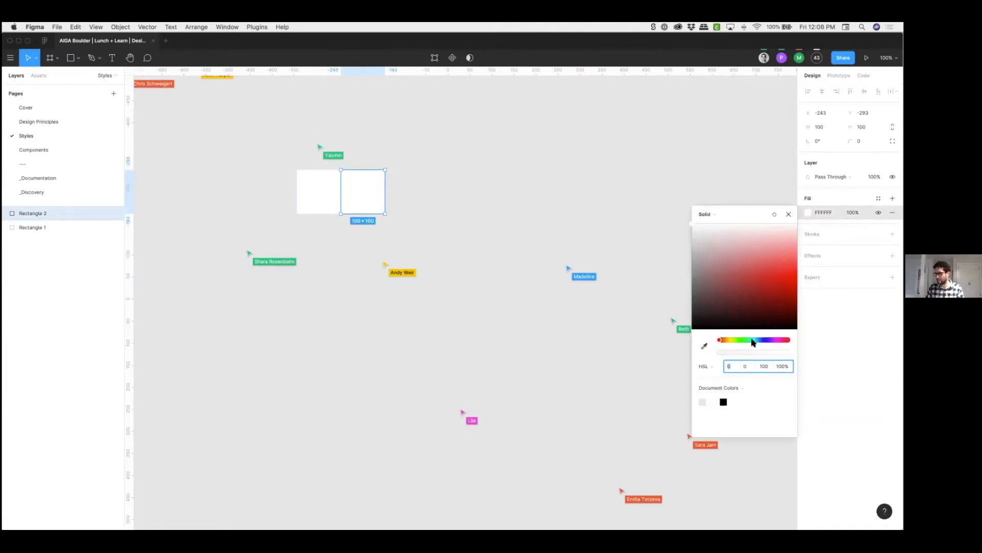
pyautogui.click(727, 342)
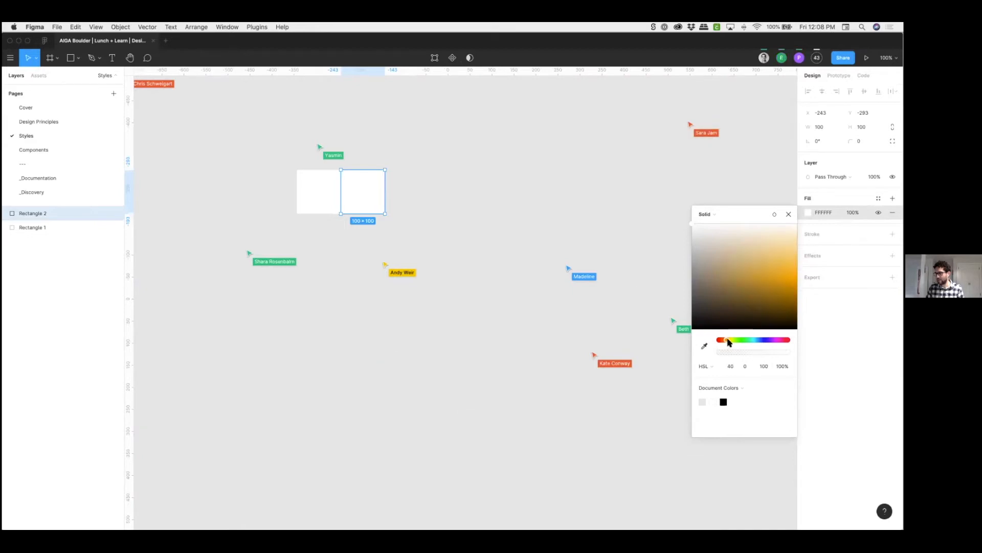
pyautogui.click(728, 343)
pyautogui.moveTo(694, 227); pyautogui.dragTo(690, 230)
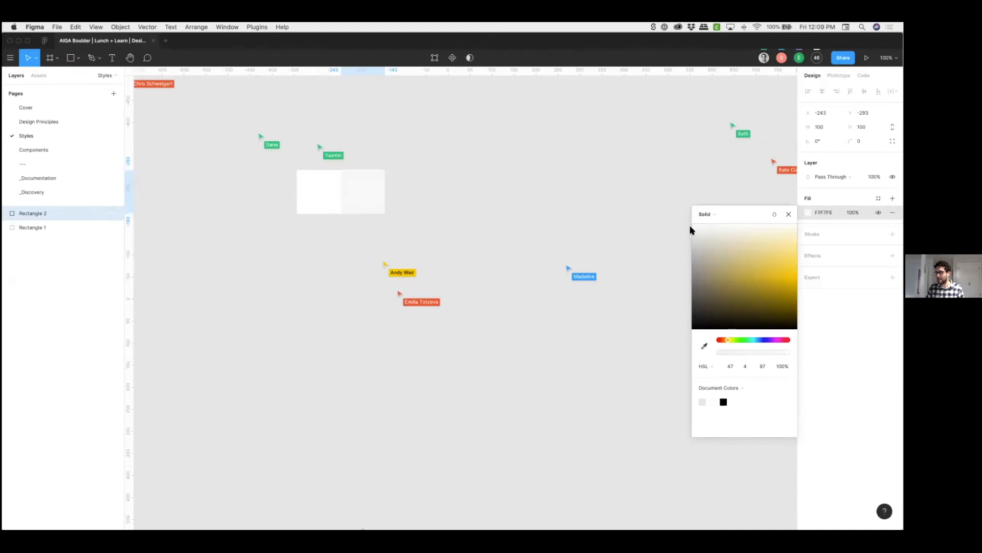
pyautogui.click(408, 274)
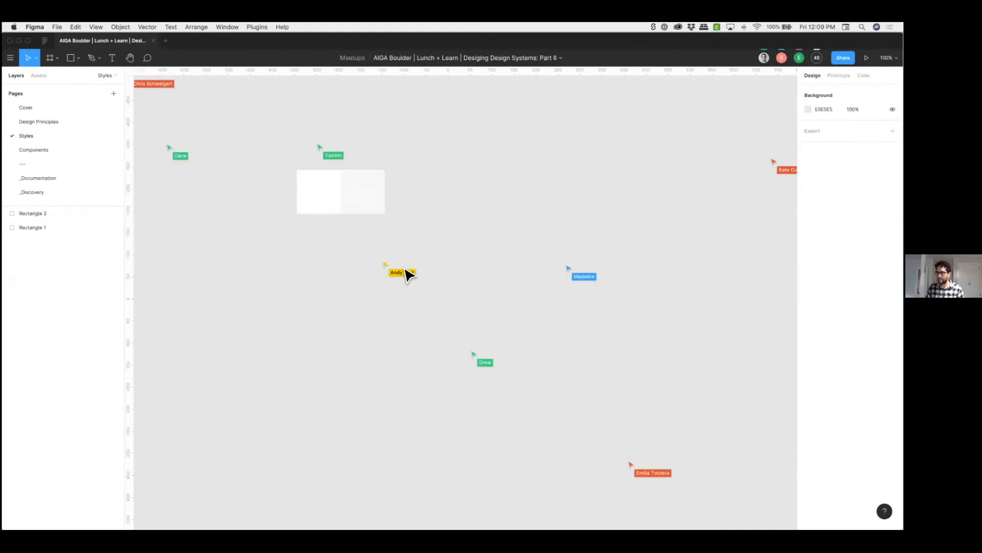
# - Duplicate the off-white square to form a third swatch and set its fill lightness to 90 (E6E6E5)
pyautogui.scroll(3, 362, 282)
pyautogui.moveTo(362, 281); pyautogui.dragTo(403, 285)
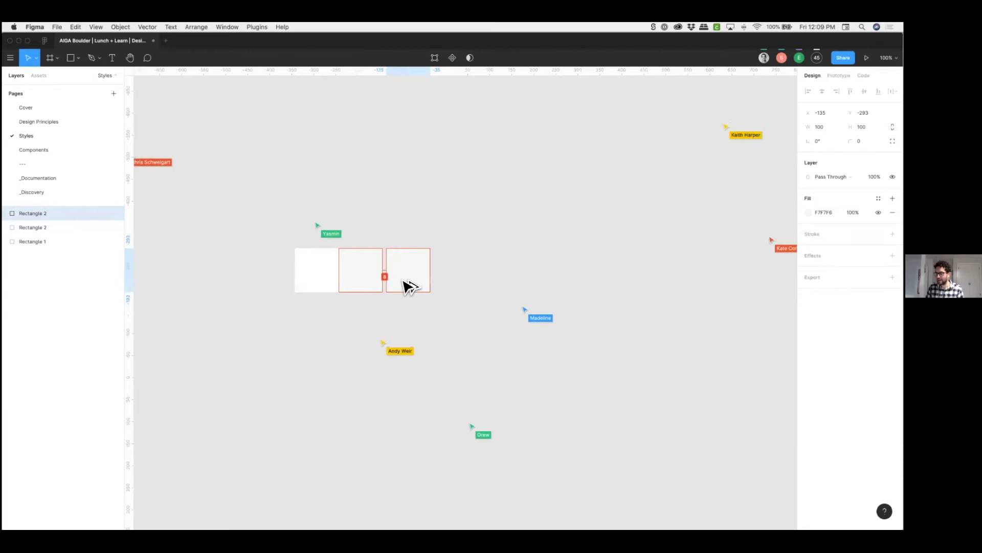
pyautogui.click(808, 212)
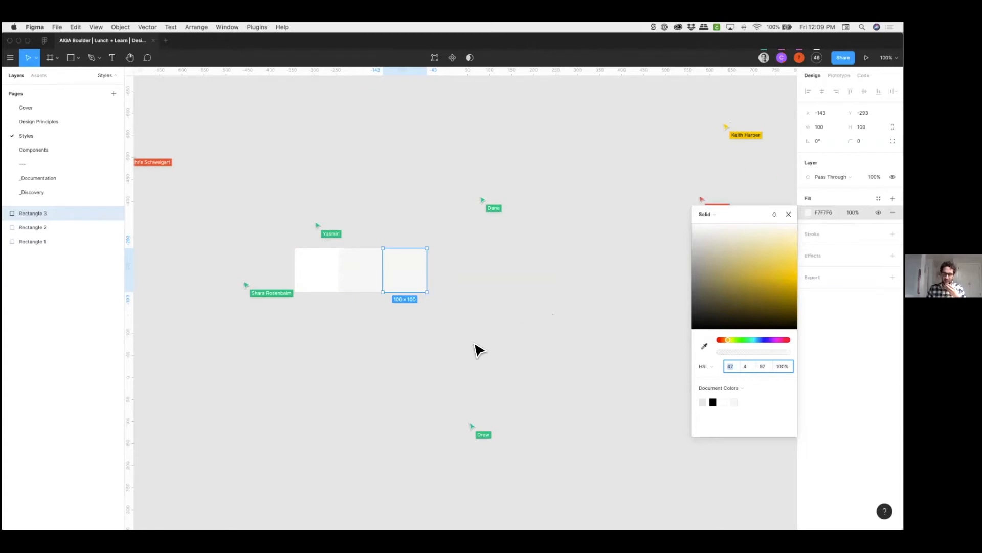
pyautogui.click(763, 367)
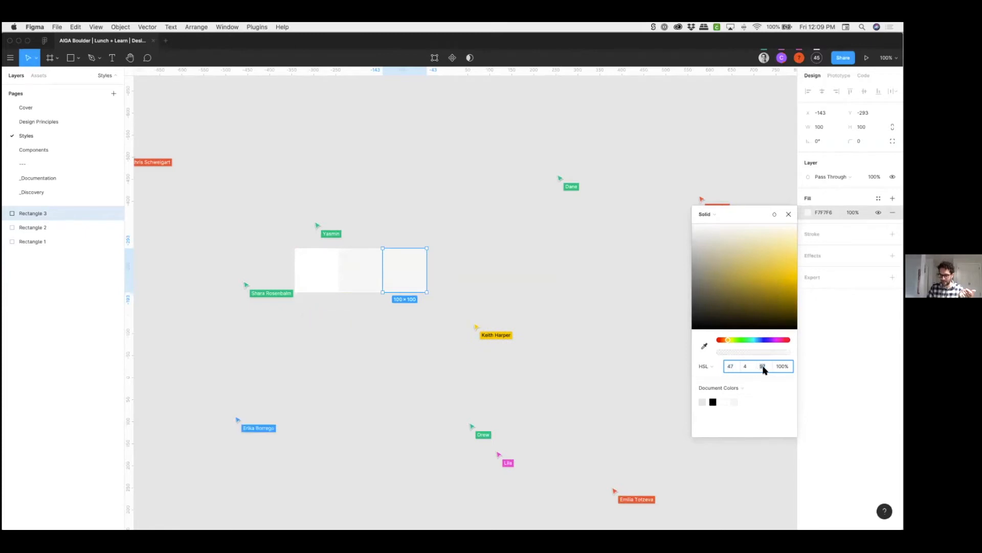
pyautogui.press('Return')
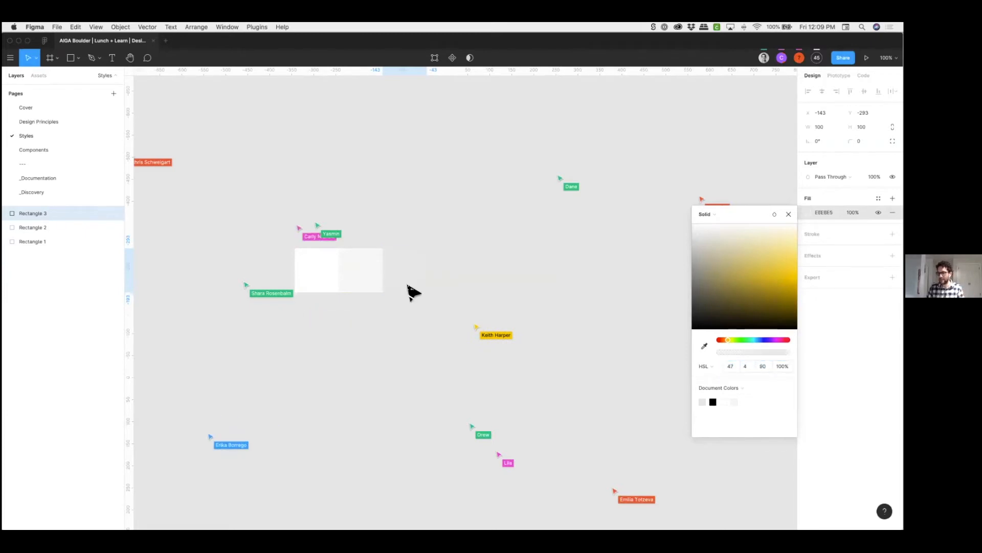
pyautogui.click(429, 290)
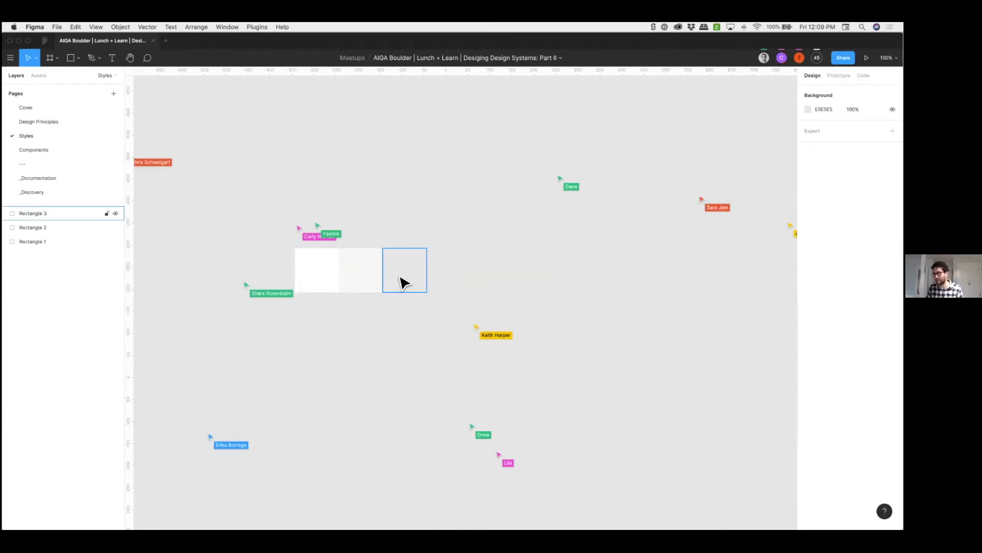
# - Duplicate the third swatch flush against its right edge and set the copy's HSL lightness to 80
pyautogui.click(404, 282)
pyautogui.moveTo(429, 281); pyautogui.dragTo(449, 285)
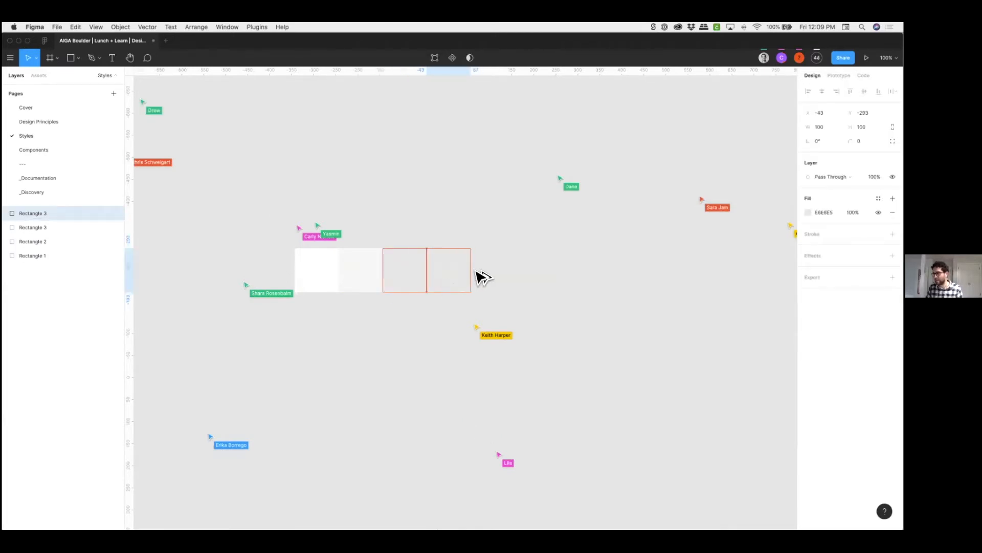
pyautogui.click(808, 212)
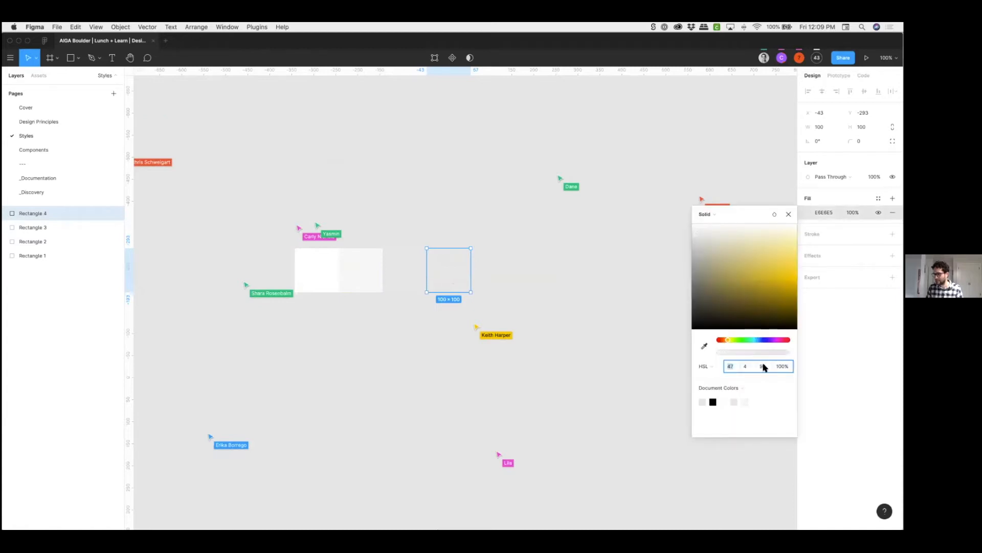
pyautogui.click(763, 366)
pyautogui.write('80')
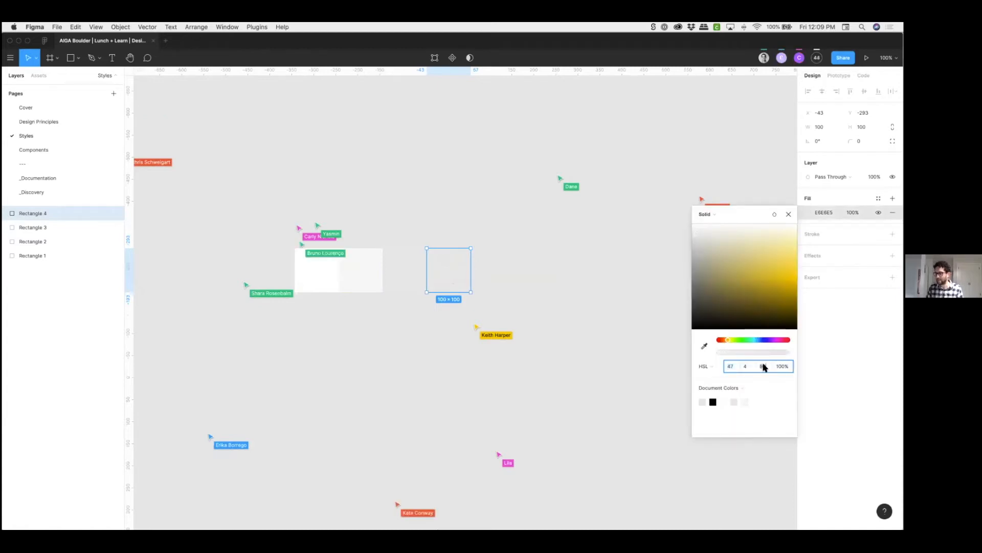
pyautogui.press('Return')
# - Duplicate the fourth swatch to extend the row with a fifth and set its fill lightness to 70
pyautogui.moveTo(456, 278); pyautogui.dragTo(502, 281)
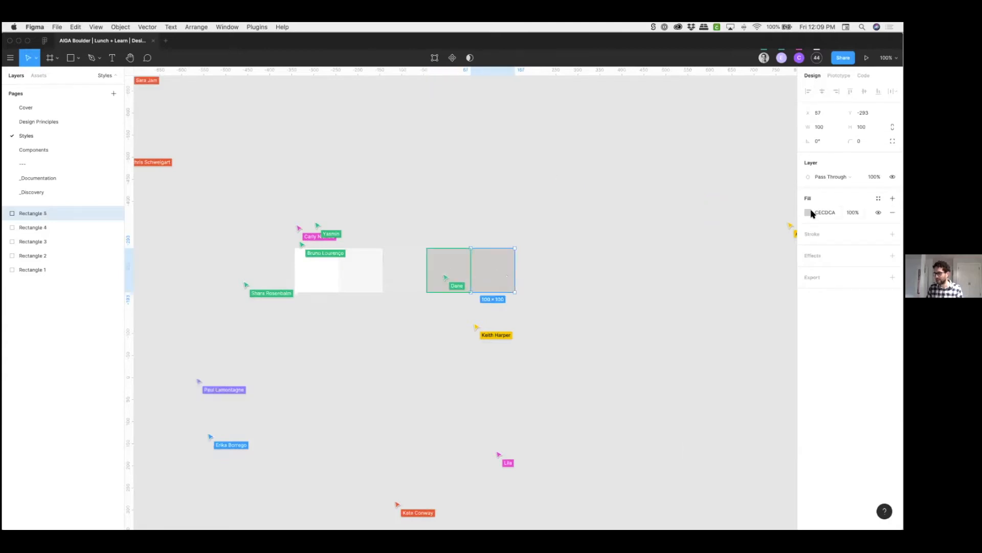
pyautogui.click(810, 213)
pyautogui.click(763, 366)
pyautogui.write('70')
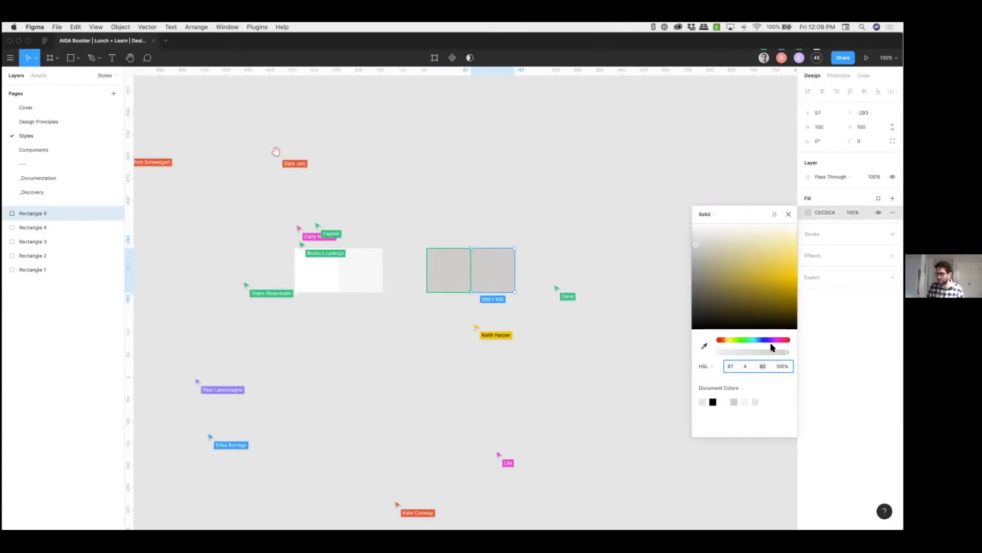
pyautogui.press('Return')
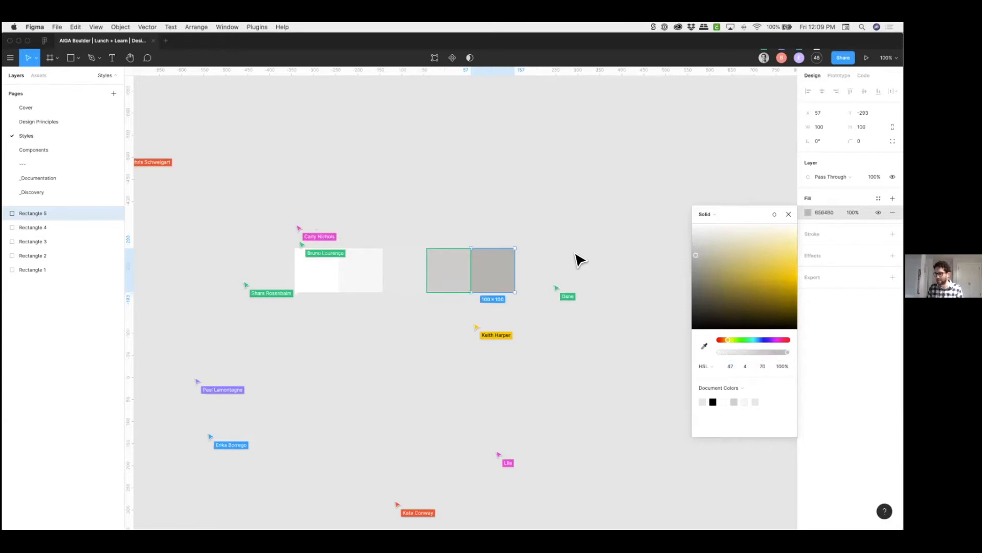
pyautogui.press('Escape')
pyautogui.press('Escape')
# - Add a sixth swatch to the row by duplicating the fifth, and set its fill lightness to 60
pyautogui.click(517, 273)
pyautogui.press('super+d')
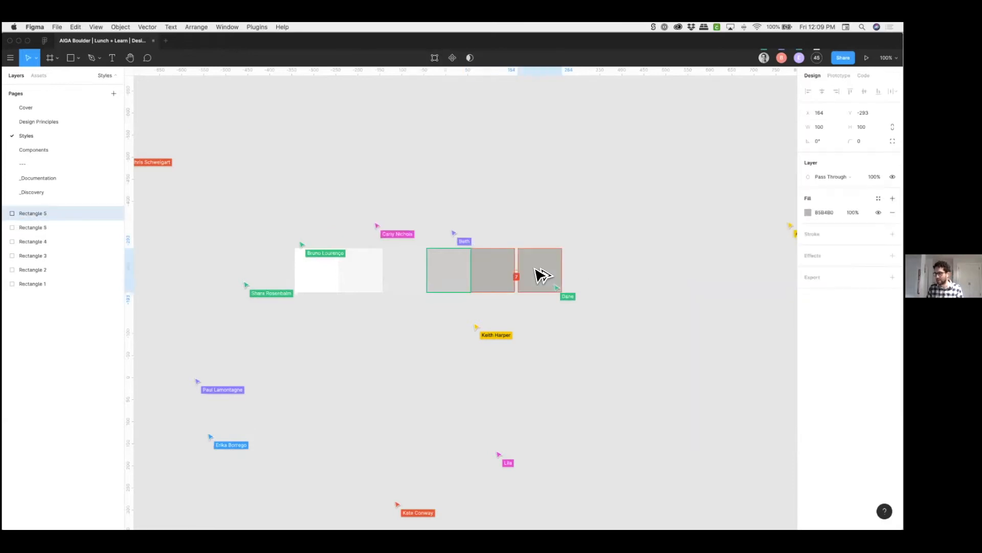
pyautogui.click(808, 213)
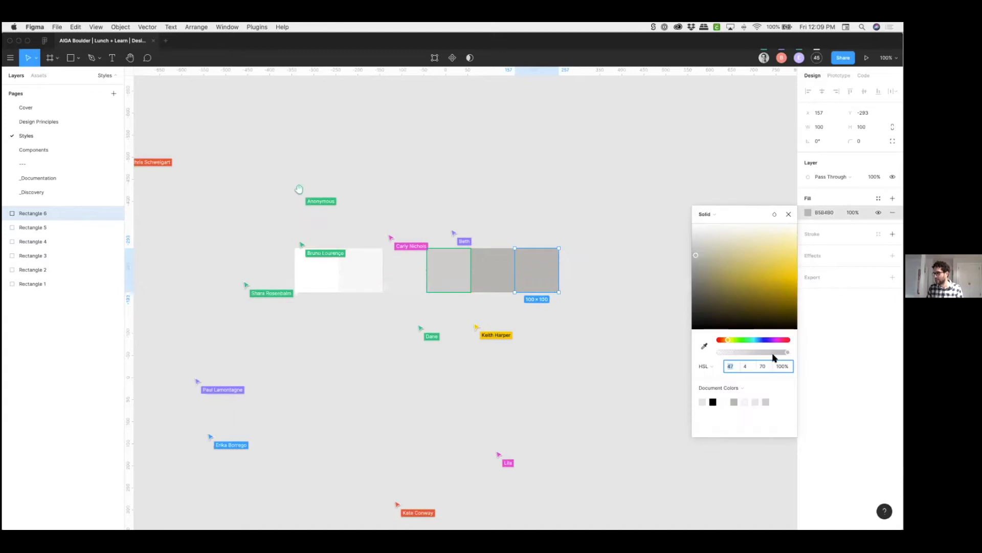
pyautogui.write('60')
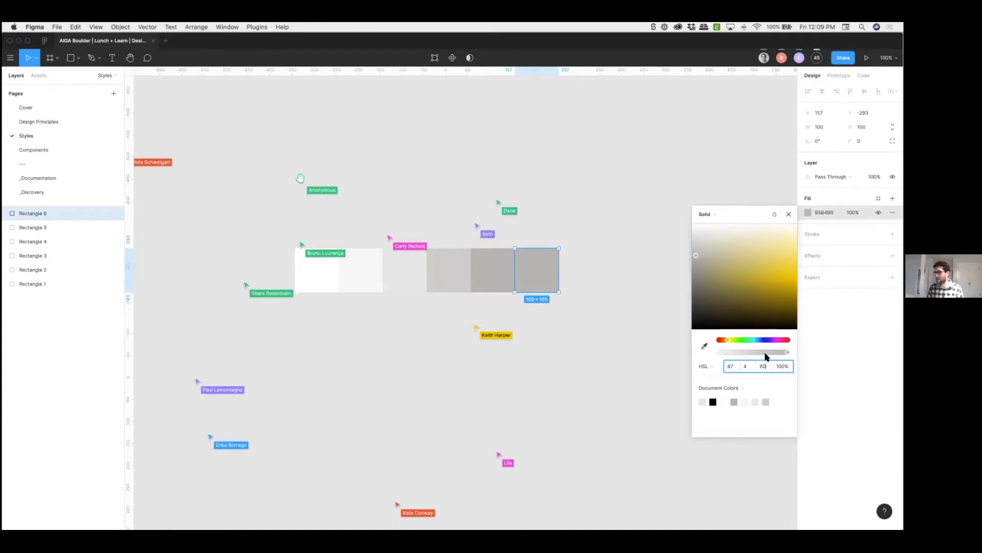
pyautogui.press('Return')
pyautogui.press('Escape')
# - Copy the sixth swatch to the end of the row as a seventh and set its lightness to 50
pyautogui.click(582, 269)
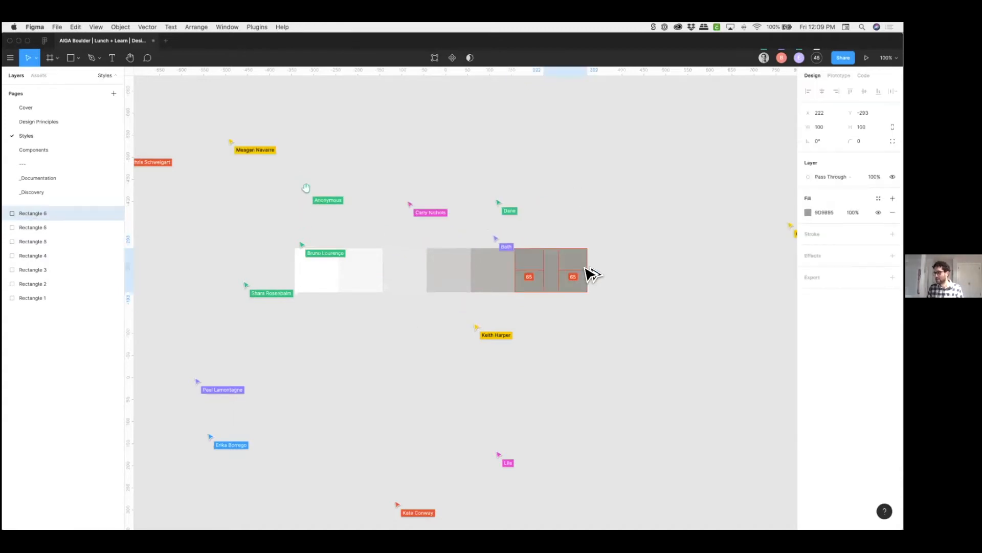
pyautogui.press('super+d')
pyautogui.click(808, 213)
pyautogui.click(763, 366)
pyautogui.click(762, 365)
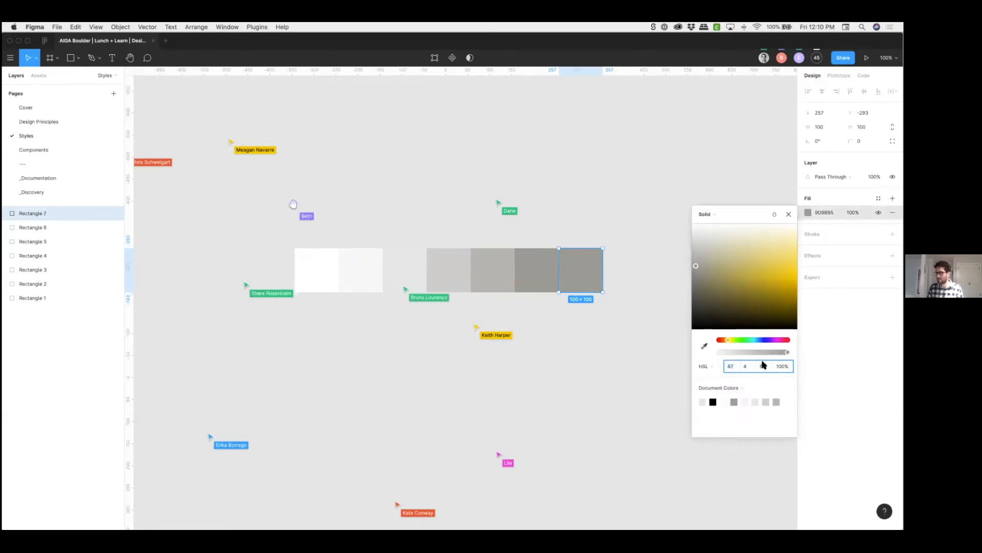
pyautogui.write('50')
pyautogui.press('Return')
pyautogui.press('Escape')
# - Duplicate the seventh swatch to its right and set the eighth swatch's fill lightness to 40
pyautogui.moveTo(576, 277); pyautogui.dragTo(621, 277)
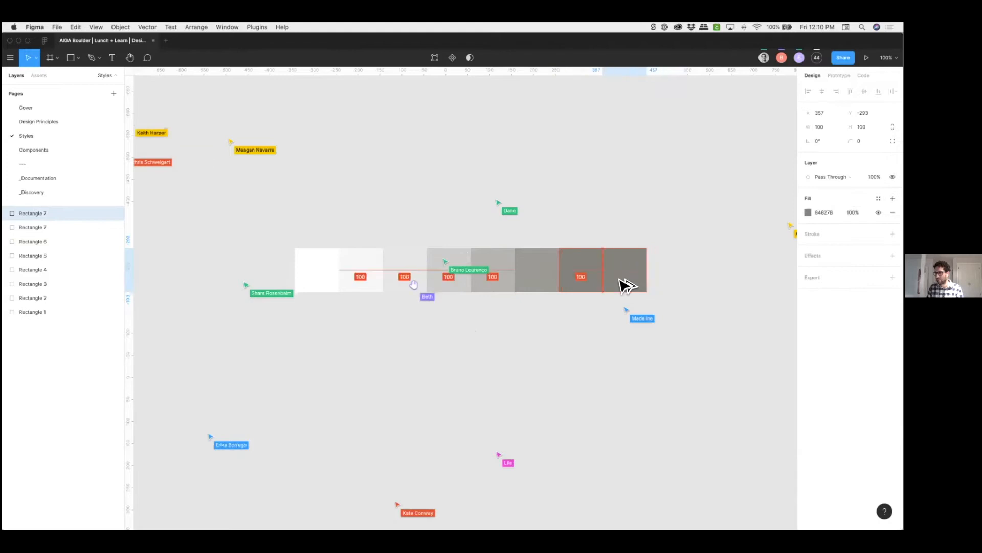
pyautogui.click(808, 212)
pyautogui.click(763, 366)
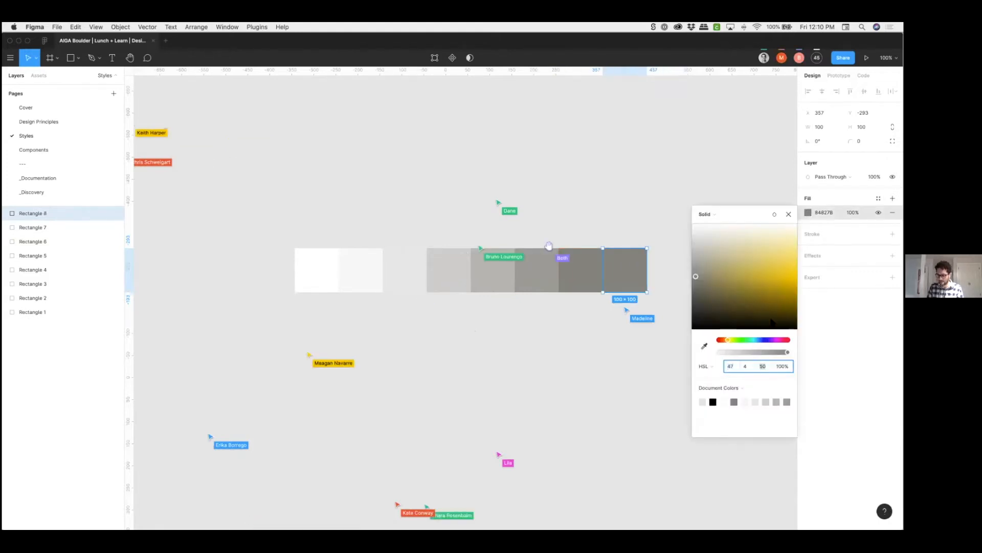
pyautogui.write('40')
pyautogui.press('Return')
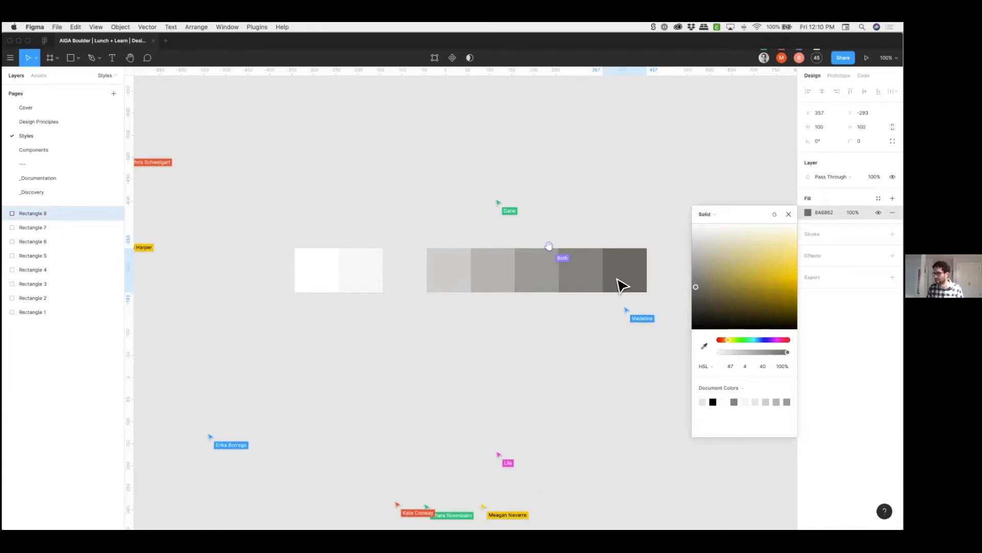
pyautogui.click(665, 283)
# - Duplicate the eighth swatch to create a ninth beside it and set its fill lightness to 30
pyautogui.moveTo(617, 279); pyautogui.dragTo(658, 280)
pyautogui.click(808, 213)
pyautogui.press('Tab')
pyautogui.press('Tab')
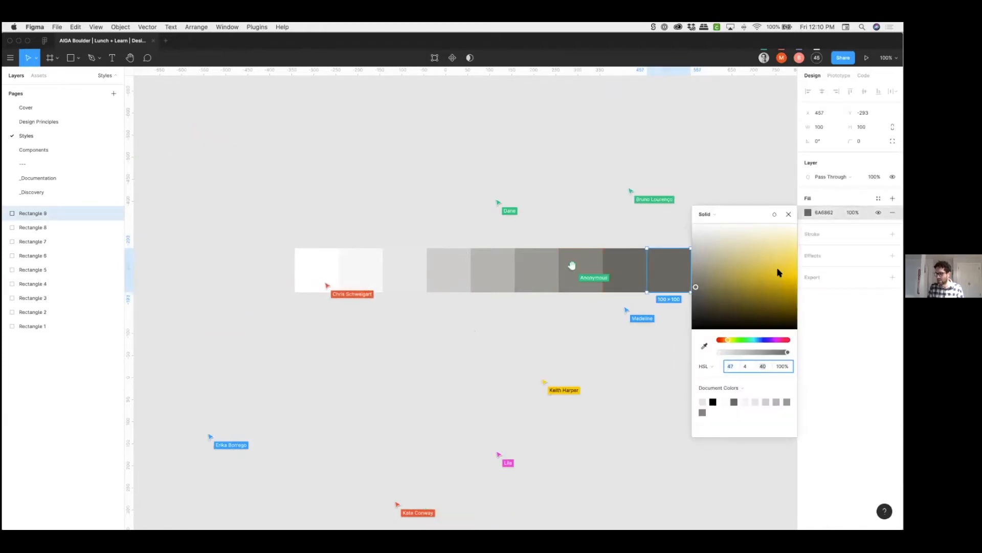
pyautogui.write('30')
pyautogui.press('Return')
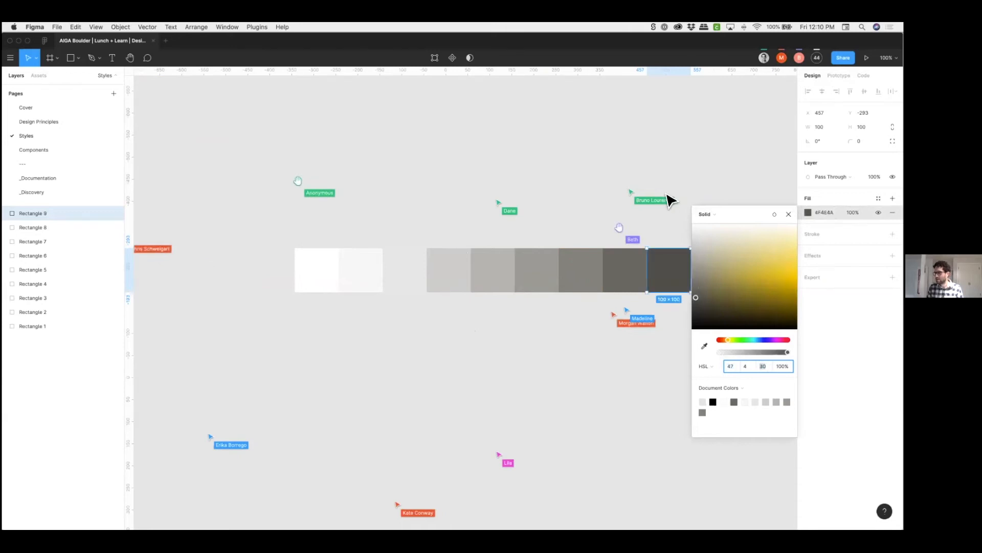
pyautogui.click(668, 204)
# - Duplicate the ninth swatch at the row's dark end and set the tenth swatch's lightness to 20
pyautogui.hscroll(5, 593, 286)
pyautogui.moveTo(569, 276); pyautogui.dragTo(601, 280)
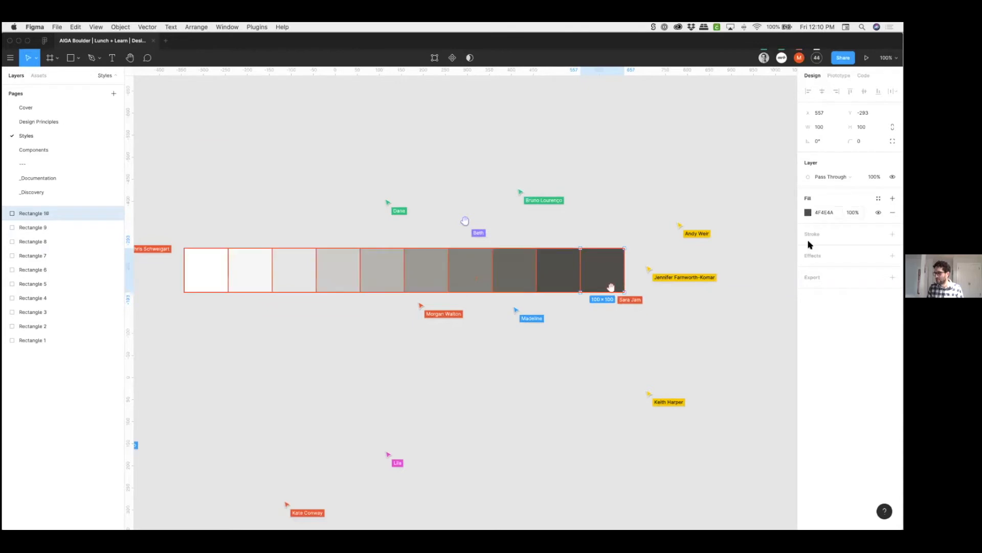
pyautogui.click(808, 213)
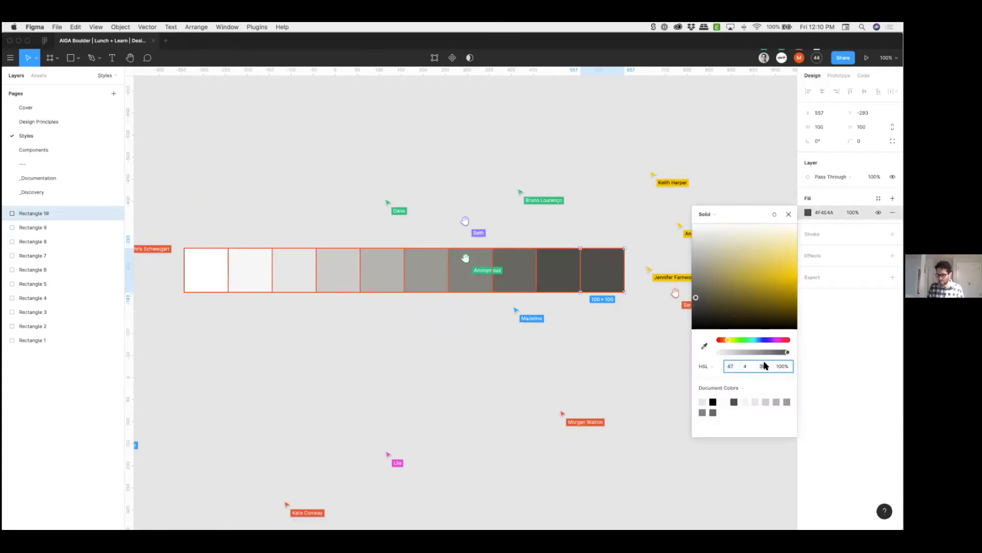
pyautogui.write('20')
pyautogui.press('Return')
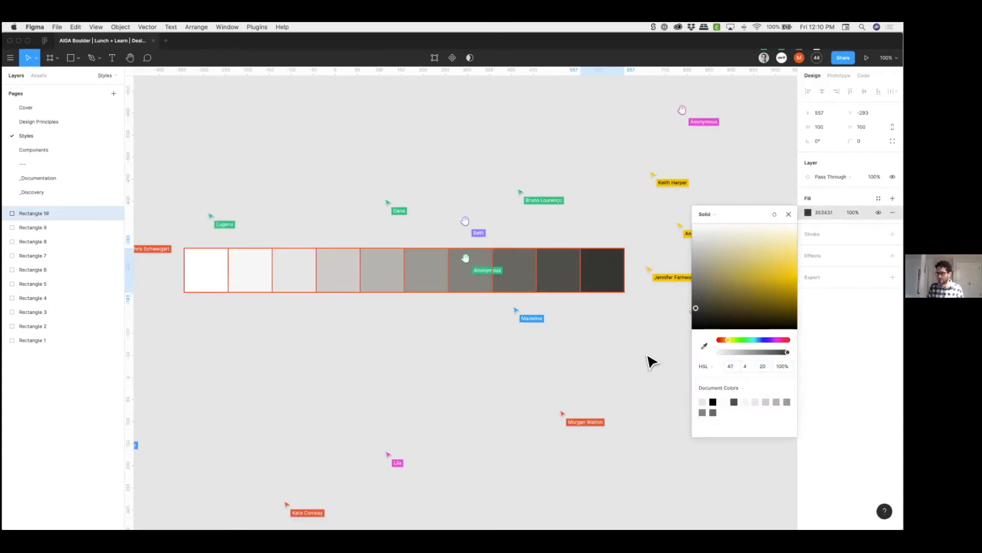
pyautogui.click(642, 357)
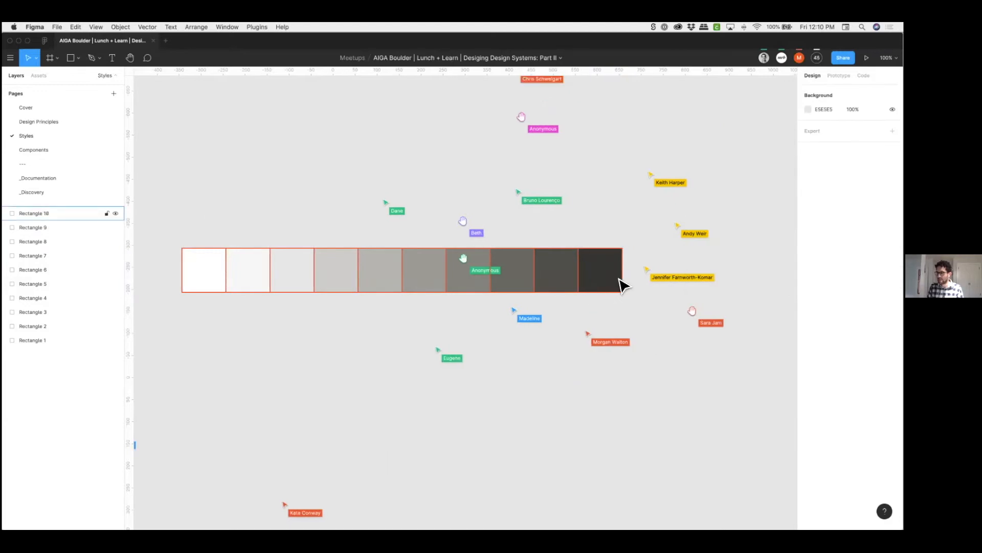
# - Duplicate the tenth swatch at the dark end to create an adjoining eleventh and set its fill lightness to 10
pyautogui.keyDown('alt'); pyautogui.moveTo(622, 285); pyautogui.dragTo(660, 290); pyautogui.keyUp('alt')
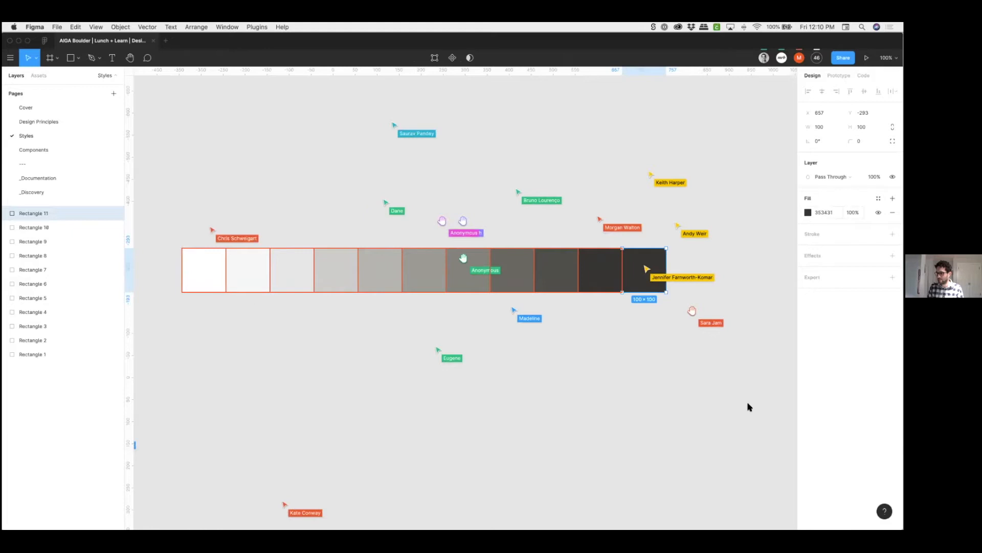
pyautogui.click(808, 213)
pyautogui.click(767, 362)
pyautogui.write('1')
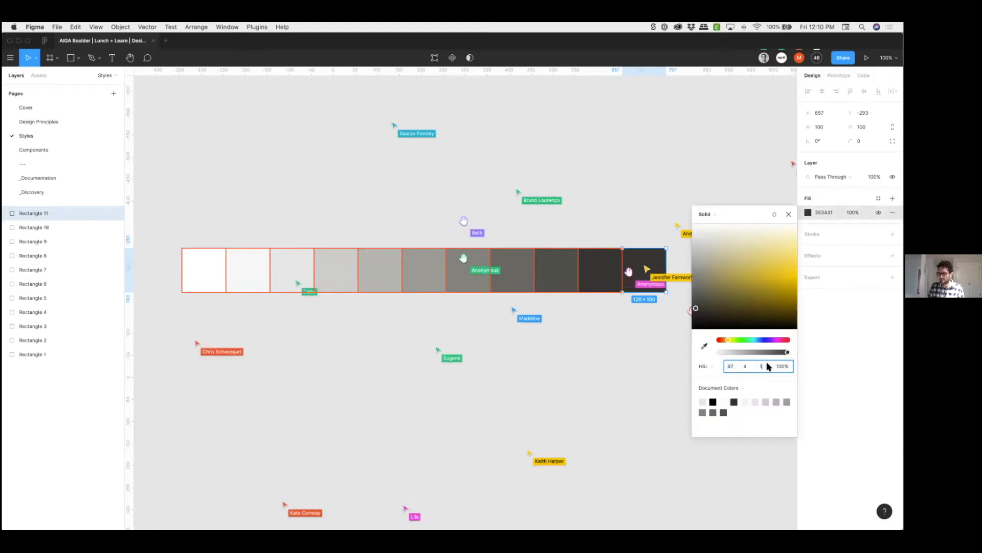
pyautogui.write('0')
pyautogui.press('Return')
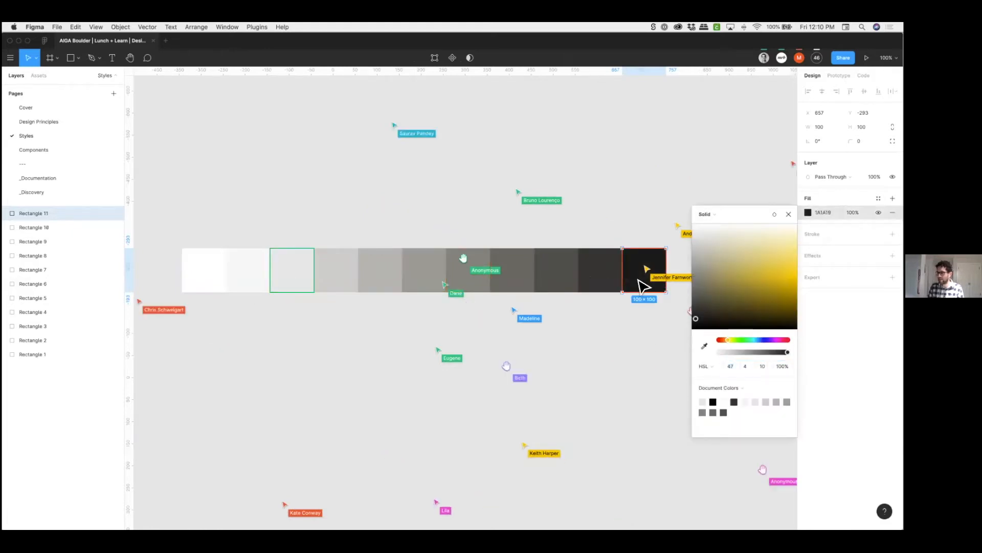
pyautogui.click(630, 202)
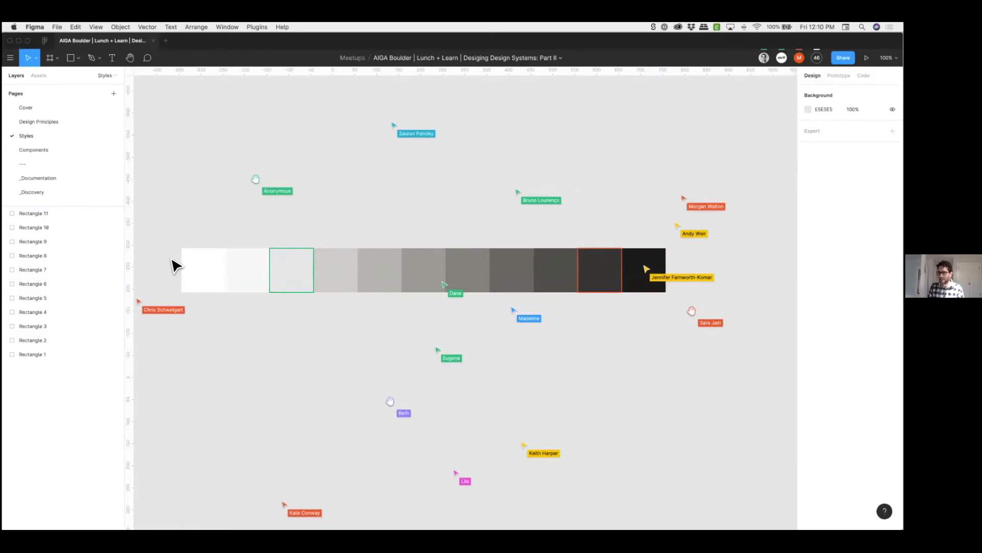
# - Create a color style named "Grey / 0" from the fill of the first, white swatch
pyautogui.hscroll(2, 266, 215)
pyautogui.hscroll(-2, 219, 270)
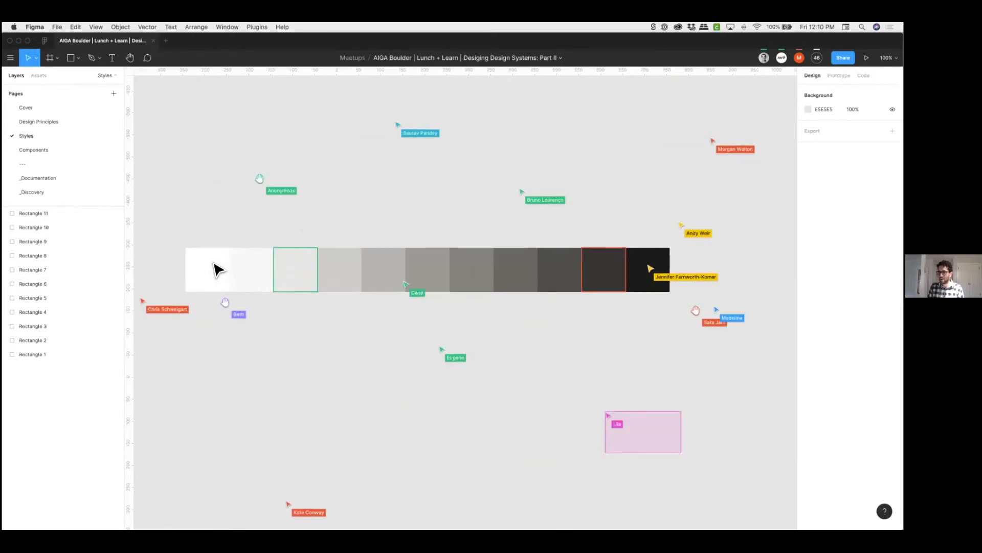
pyautogui.click(218, 269)
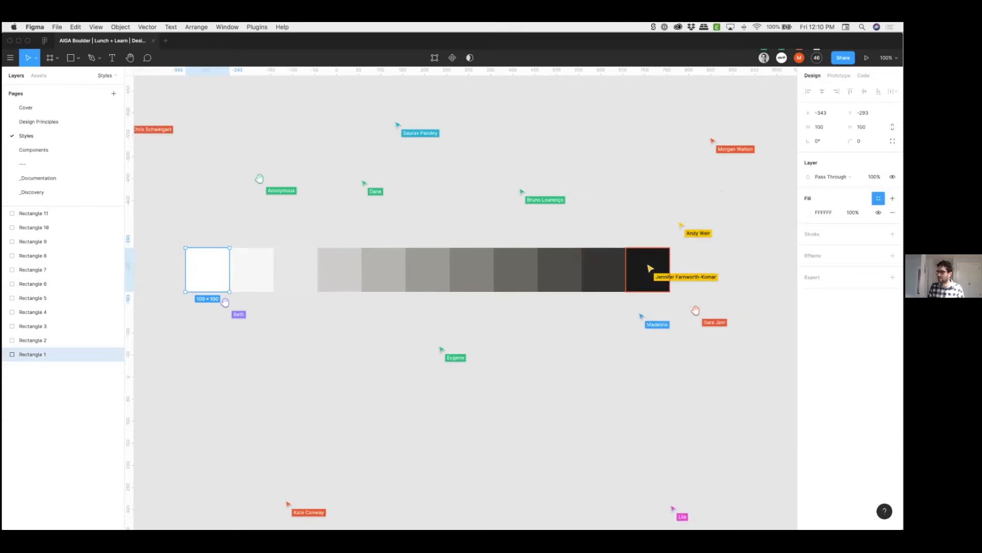
pyautogui.click(878, 198)
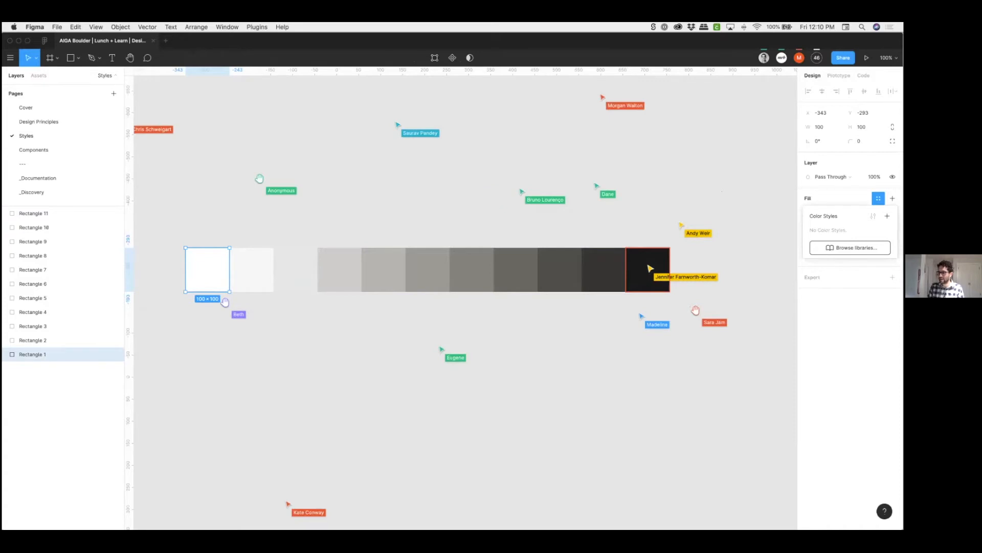
pyautogui.click(641, 204)
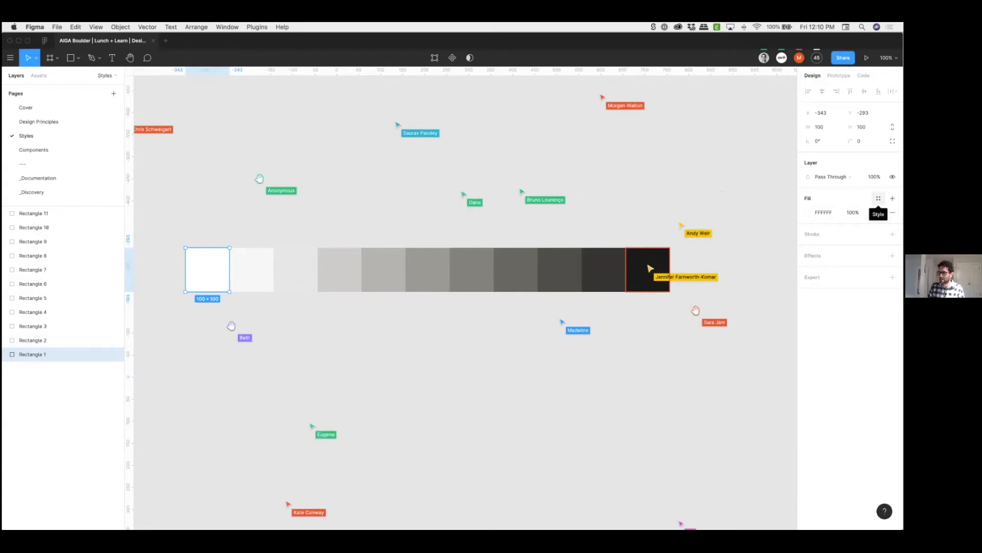
pyautogui.click(878, 198)
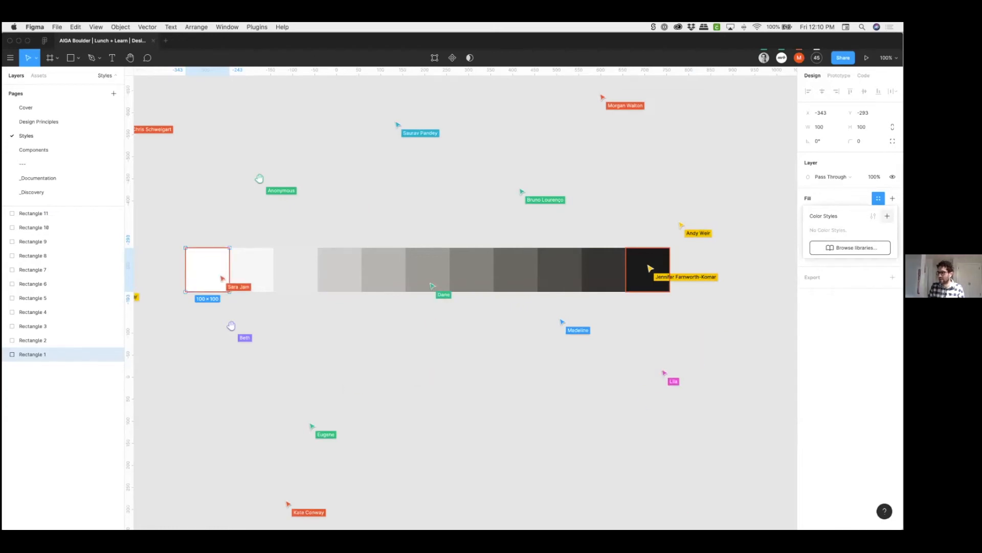
pyautogui.click(888, 215)
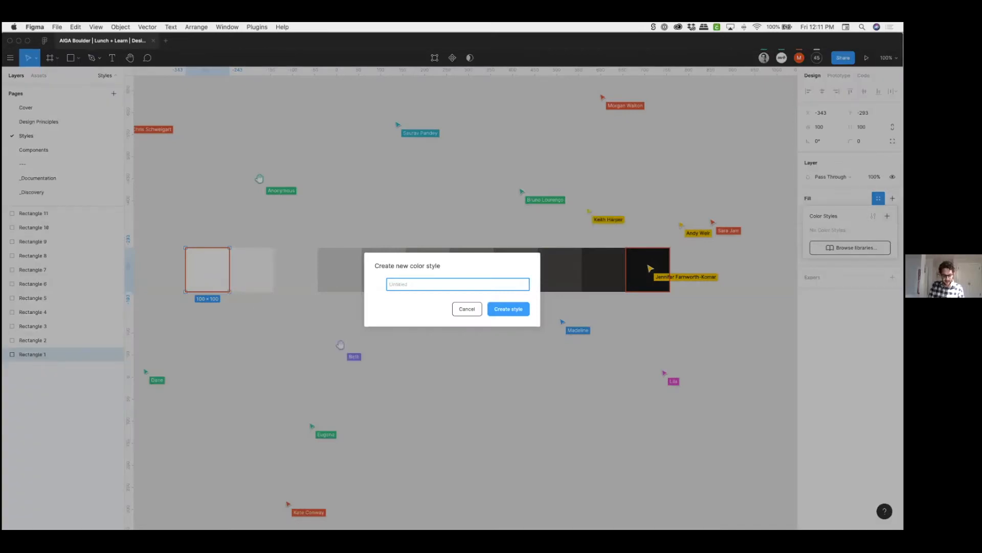
pyautogui.write('Grey /')
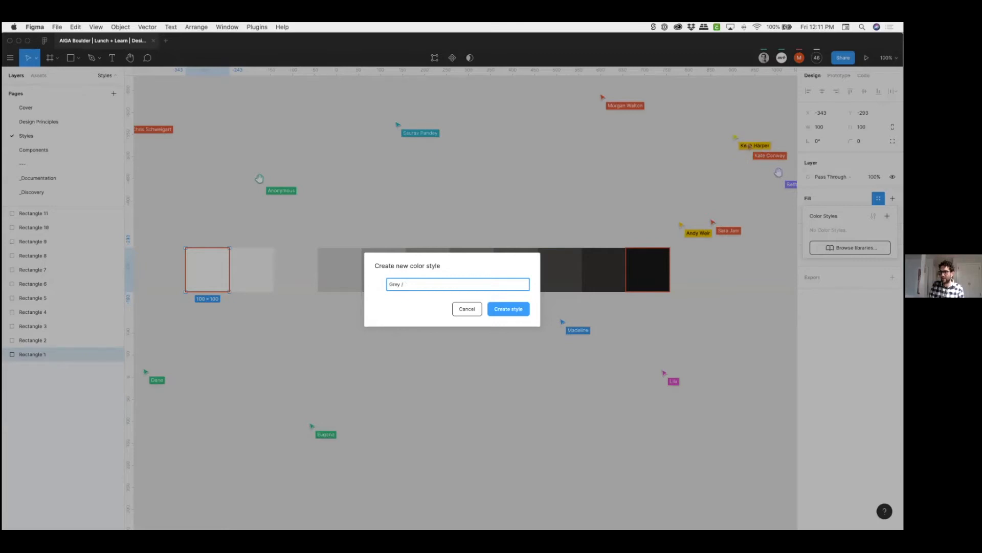
pyautogui.write('0')
pyautogui.press('Return')
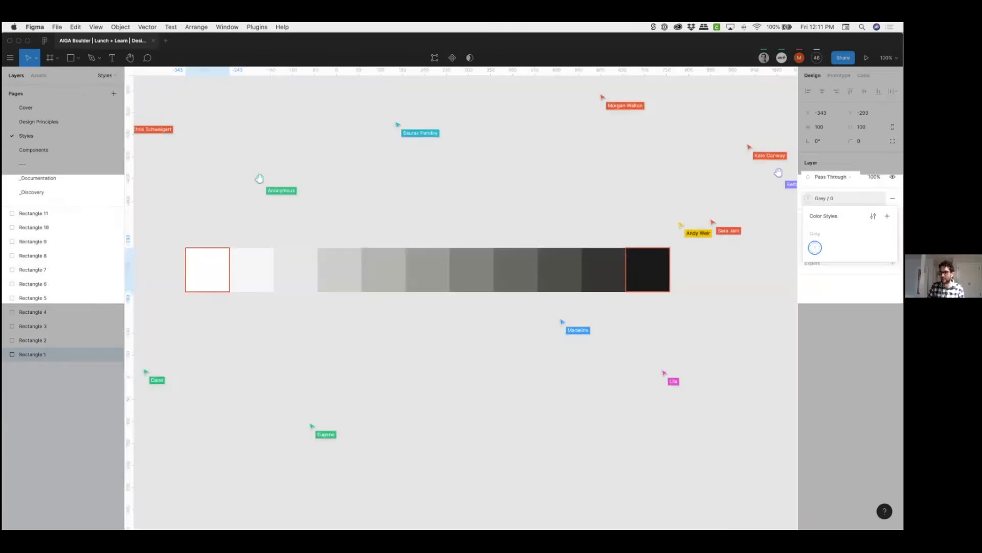
# - Create a color style named "Grey / 10" from the fill of the second swatch in the row
pyautogui.click(251, 283)
pyautogui.click(878, 198)
pyautogui.click(887, 216)
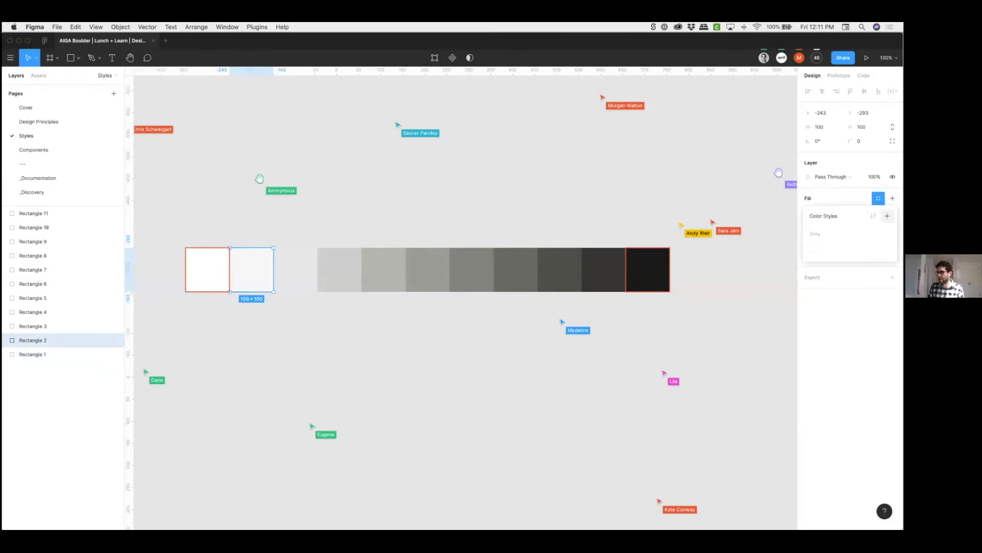
pyautogui.write('Grey')
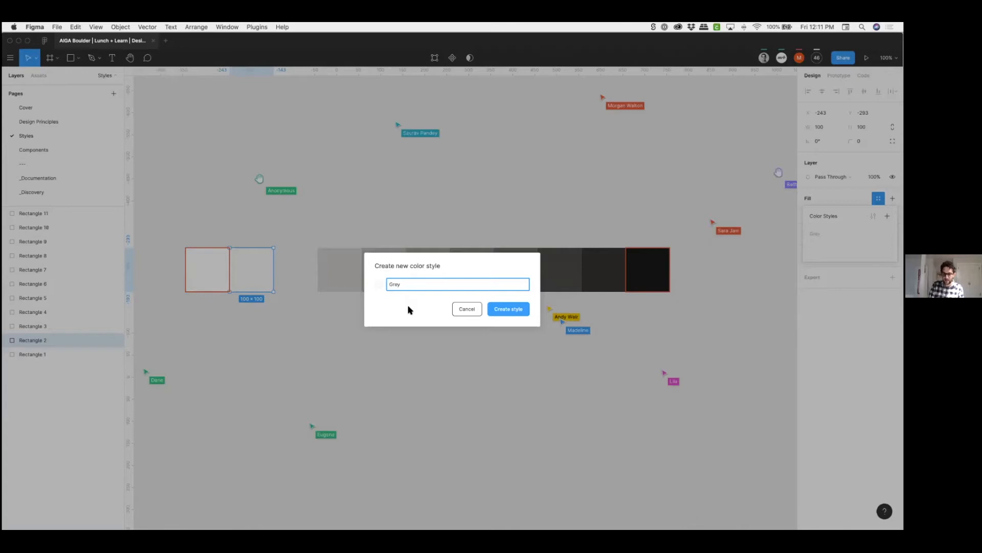
pyautogui.write(' / 10')
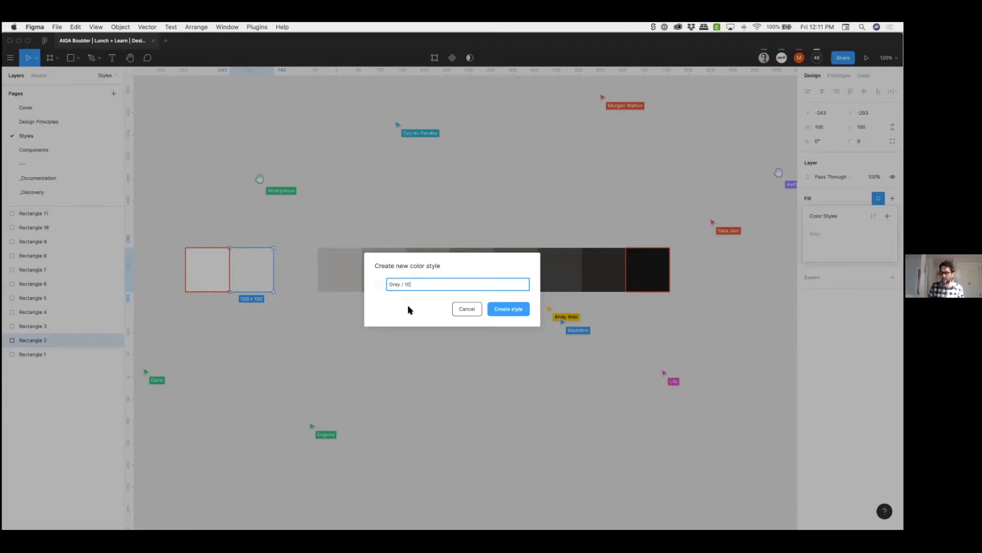
pyautogui.press('Return')
# - Save the third swatch's fill as a color style named "Grey / 20" and deselect the swatch
pyautogui.click(309, 287)
pyautogui.click(878, 198)
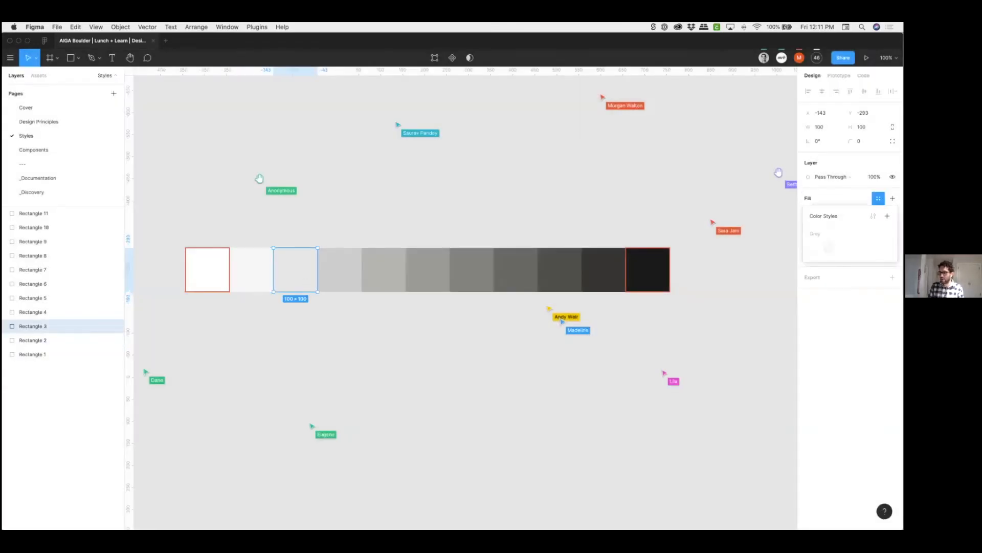
pyautogui.click(888, 216)
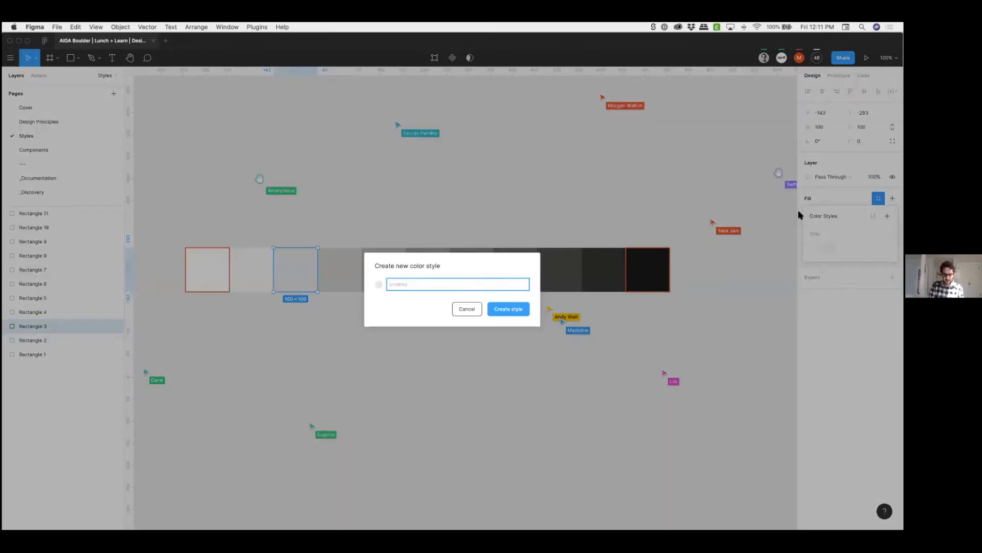
pyautogui.press('Return')
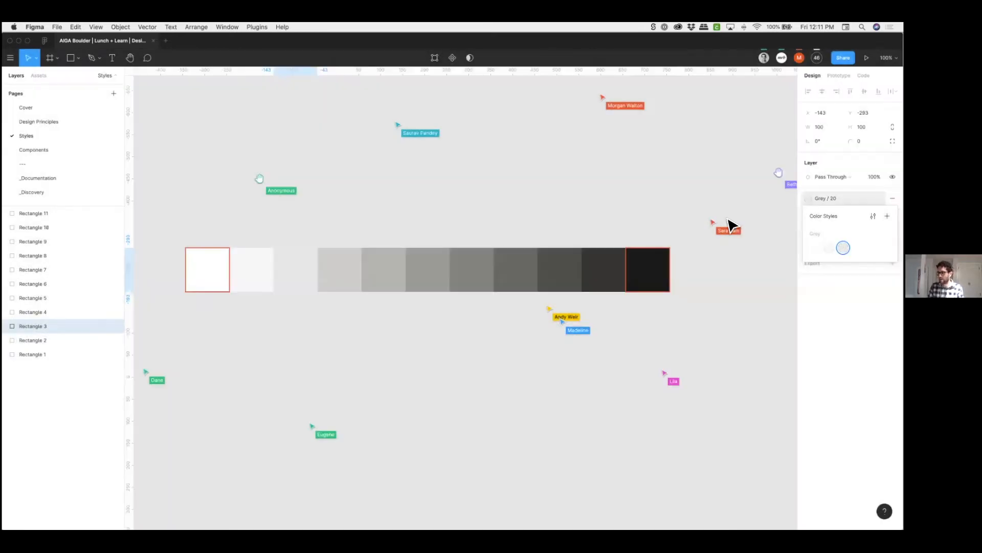
pyautogui.click(731, 225)
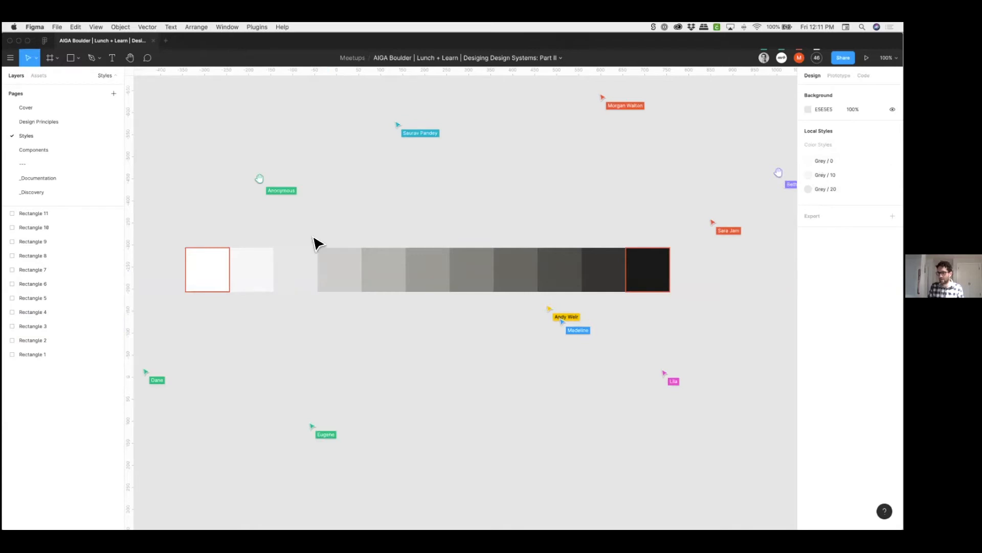
# - Check which color style is applied to the second swatch among the saved Grey styles
pyautogui.click(245, 258)
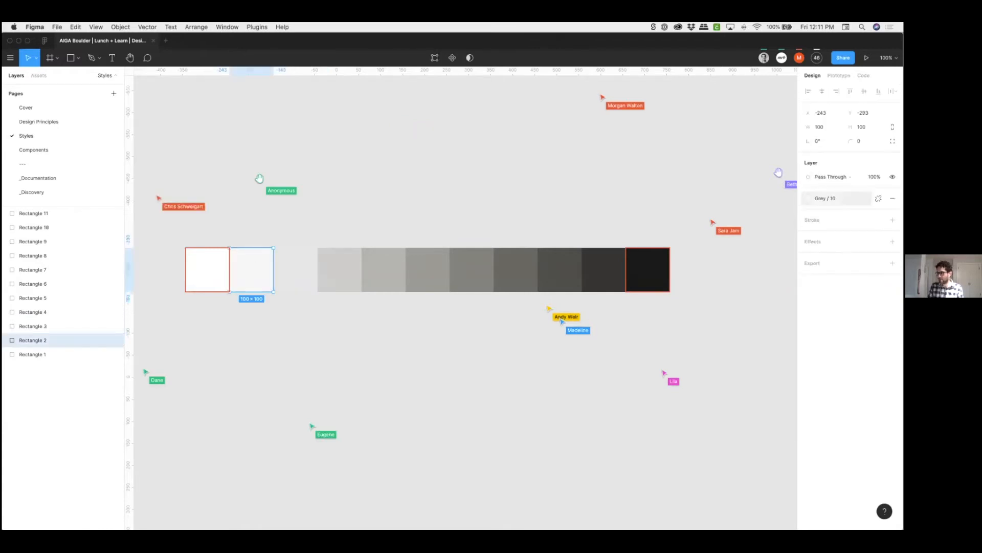
pyautogui.click(840, 199)
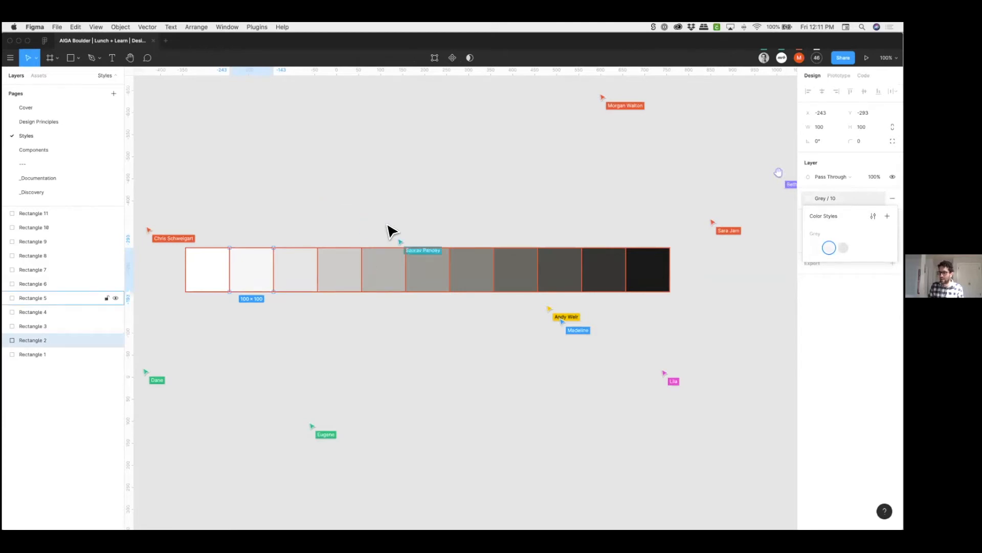
pyautogui.click(339, 336)
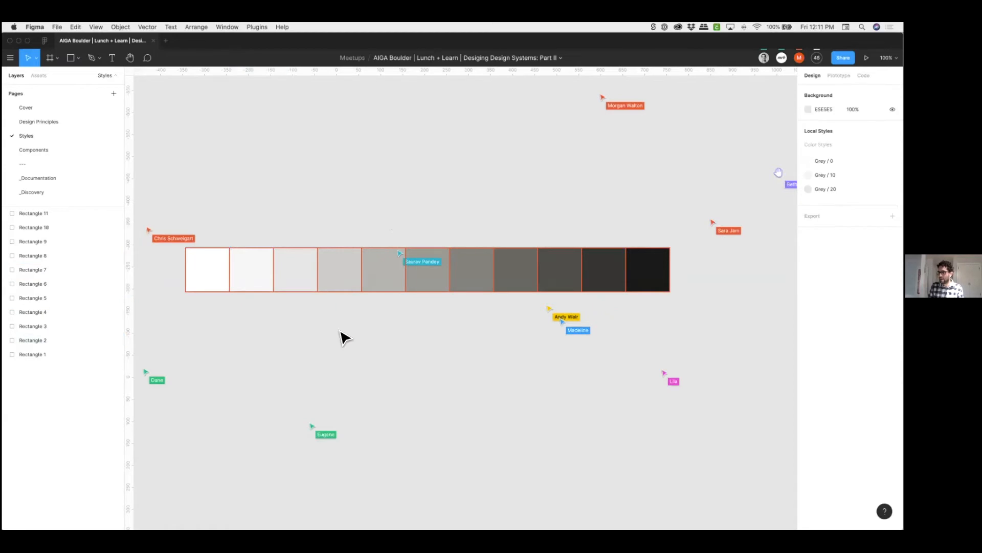
# - Create a color style named "Grey / 30" from the fill of the fourth swatch
pyautogui.click(339, 276)
pyautogui.click(878, 198)
pyautogui.click(887, 216)
pyautogui.write('Grey / 30')
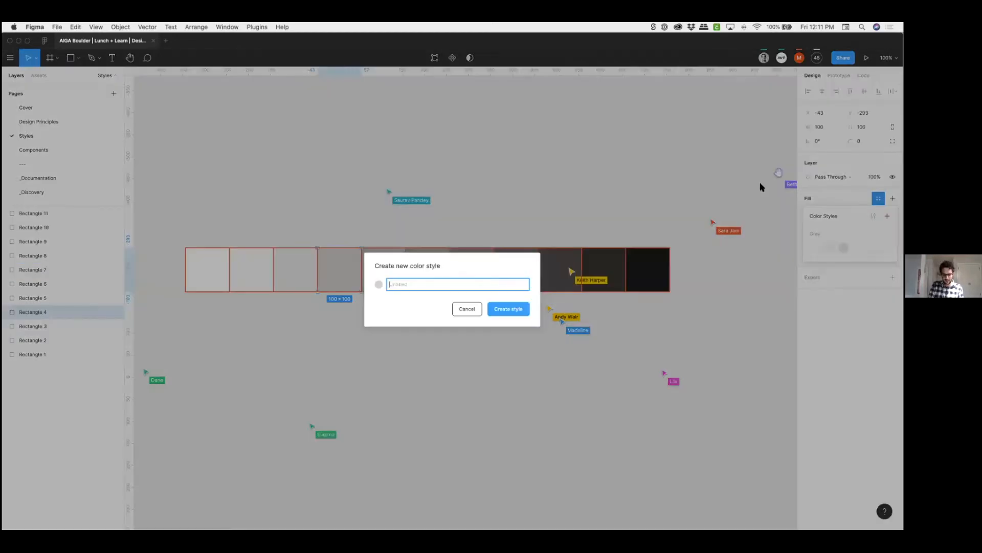
pyautogui.press('Return')
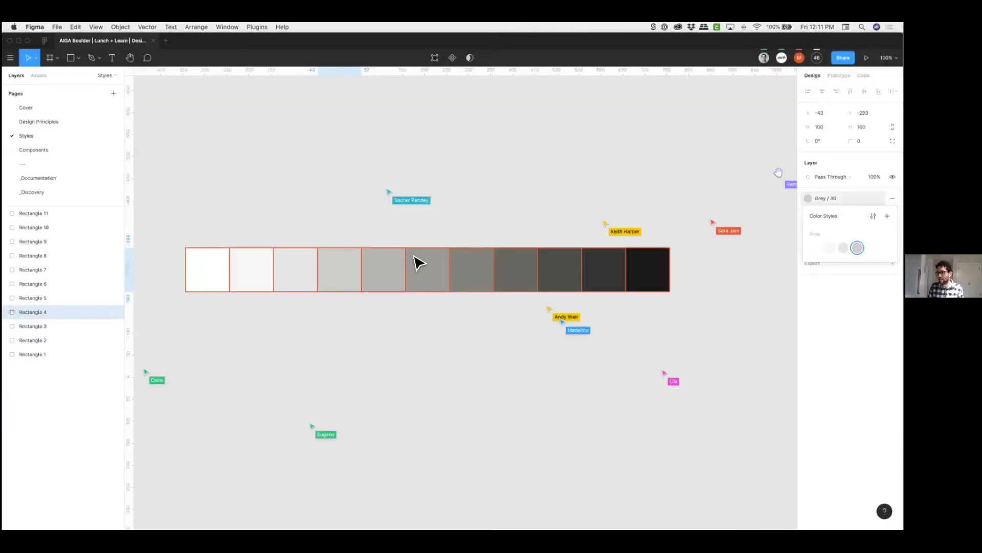
# - Save the fill of the fifth swatch as a new color style named "Grey / 40"
pyautogui.press('Tab')
pyautogui.click(878, 198)
pyautogui.click(887, 216)
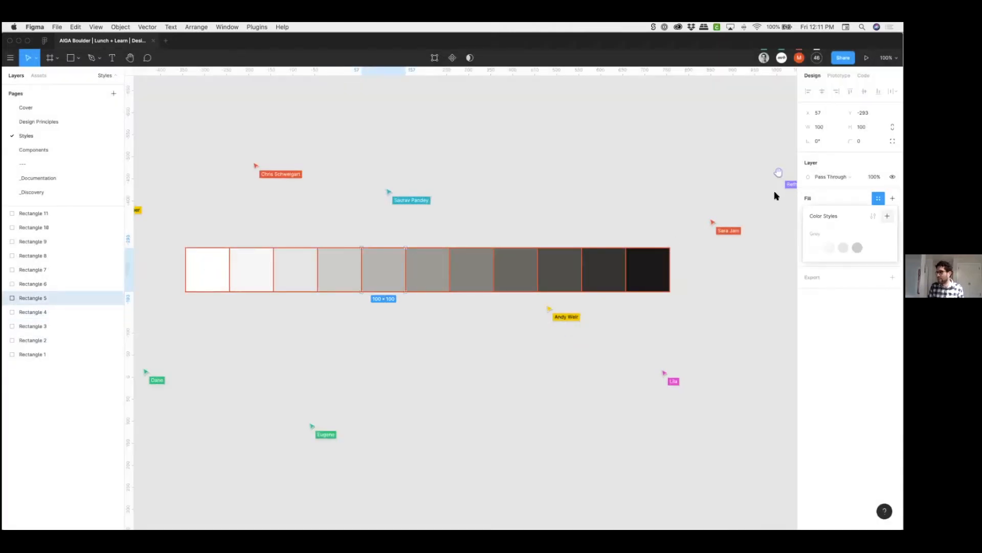
pyautogui.write('Grey / ')
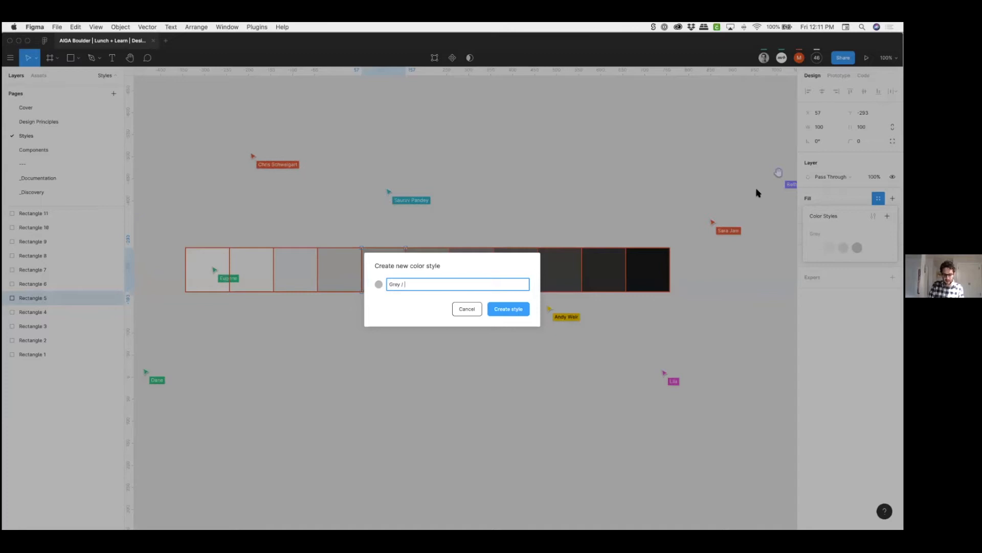
pyautogui.write('40')
pyautogui.press('Return')
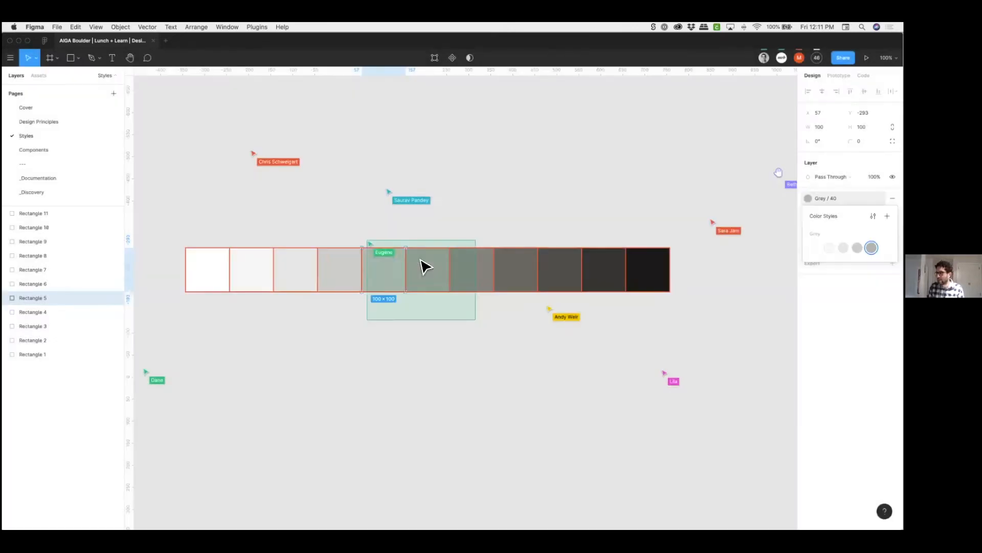
# - Create a color style named "Grey / 50" from the sixth swatch's fill
pyautogui.press('Tab')
pyautogui.click(879, 198)
pyautogui.click(887, 216)
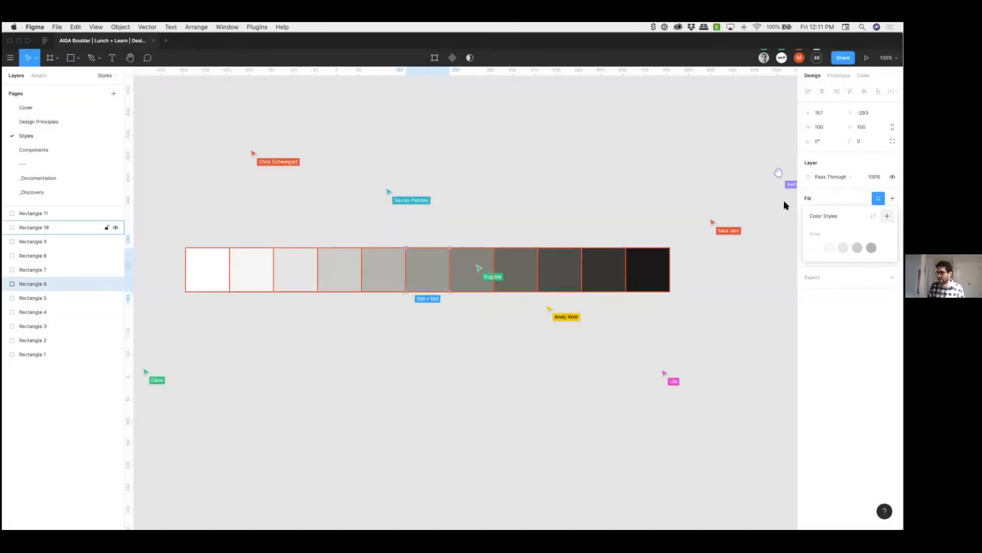
pyautogui.write('Grey')
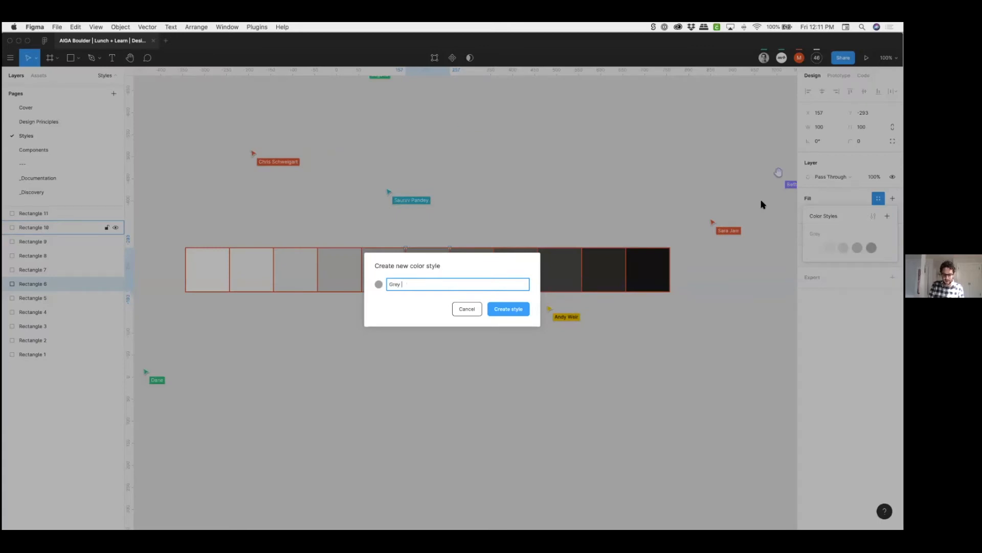
pyautogui.press('Return')
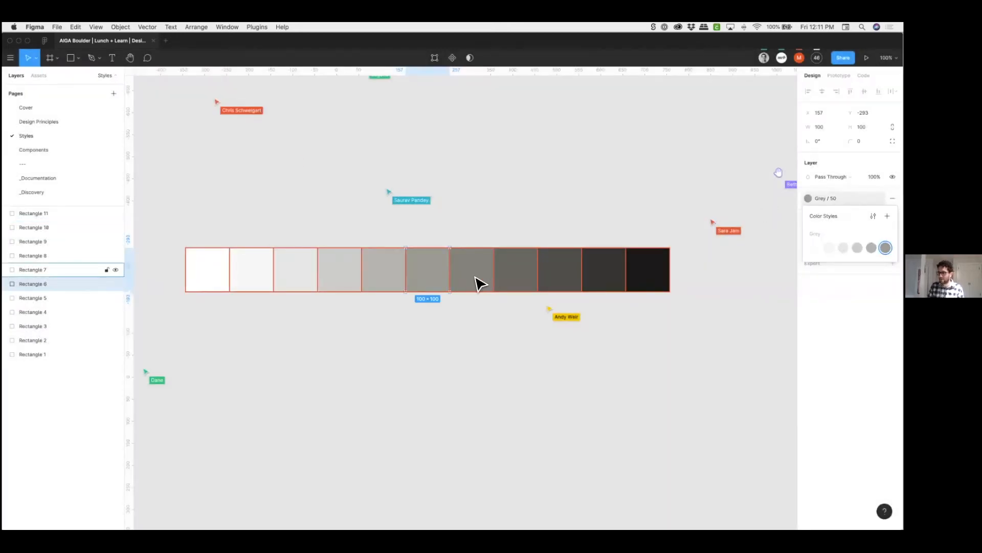
# - Save the seventh swatch's fill as a color style named "Grey / 60"
pyautogui.click(478, 281)
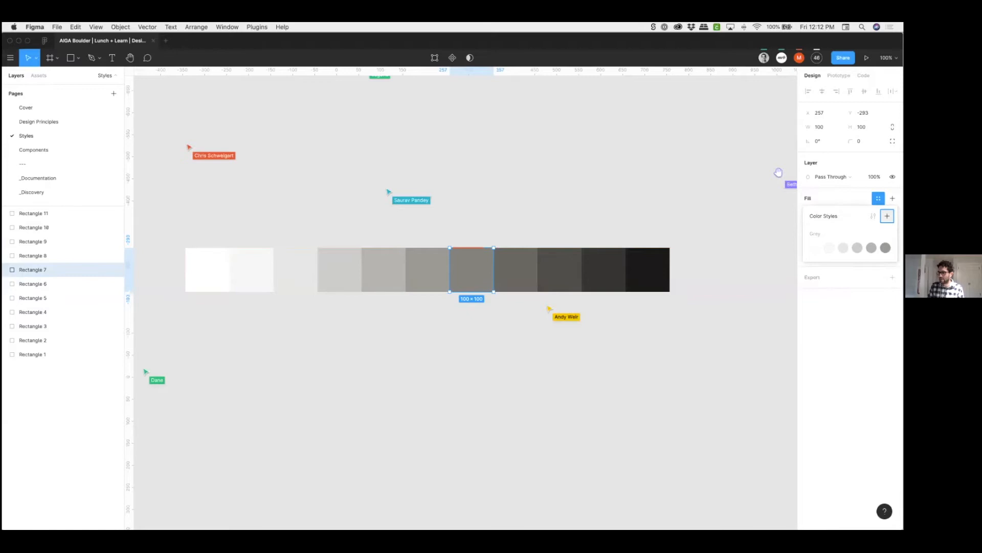
pyautogui.click(887, 216)
pyautogui.write('Grey / 80')
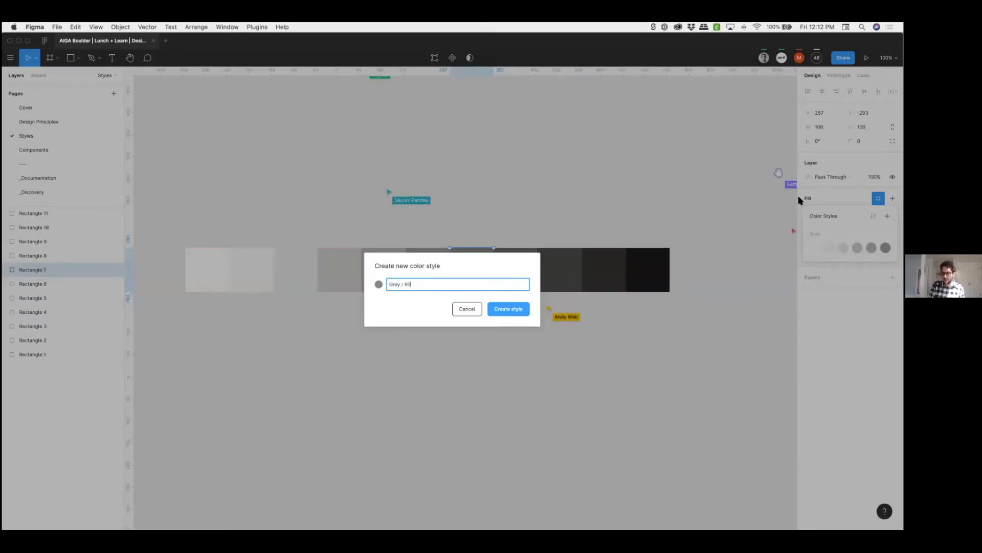
pyautogui.press('Return')
# - Save the eighth swatch's fill as a new color style named "Grey / 70"
pyautogui.click(526, 275)
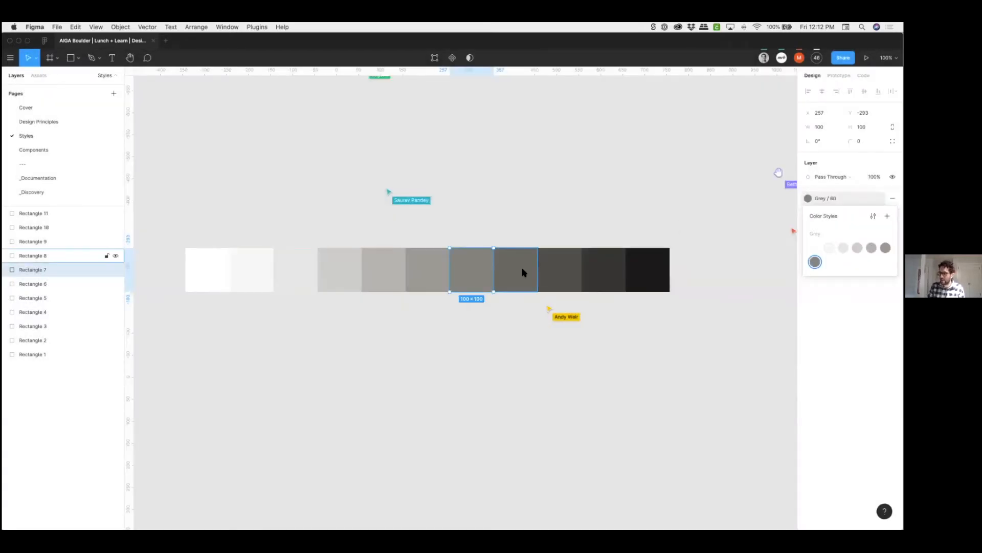
pyautogui.click(878, 198)
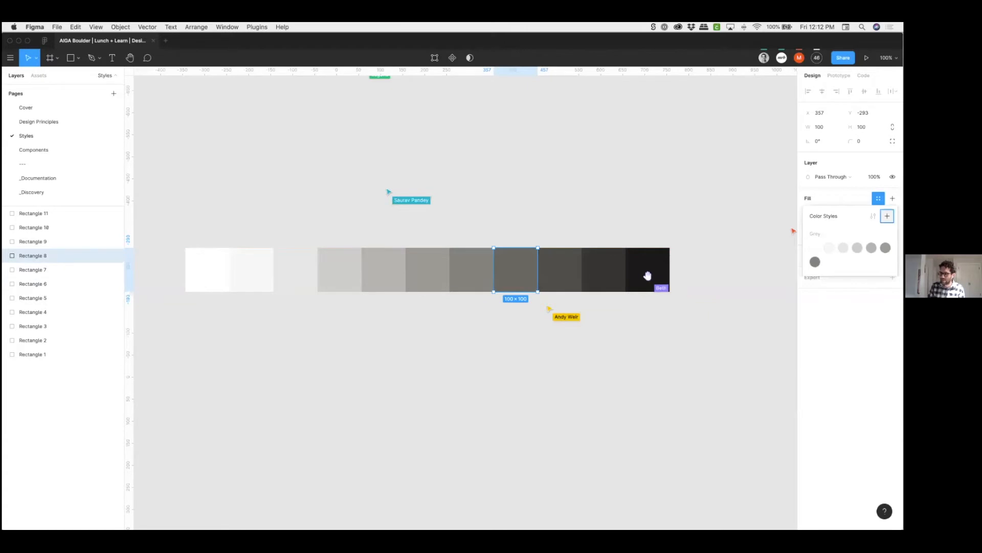
pyautogui.click(888, 215)
pyautogui.write('Grey /')
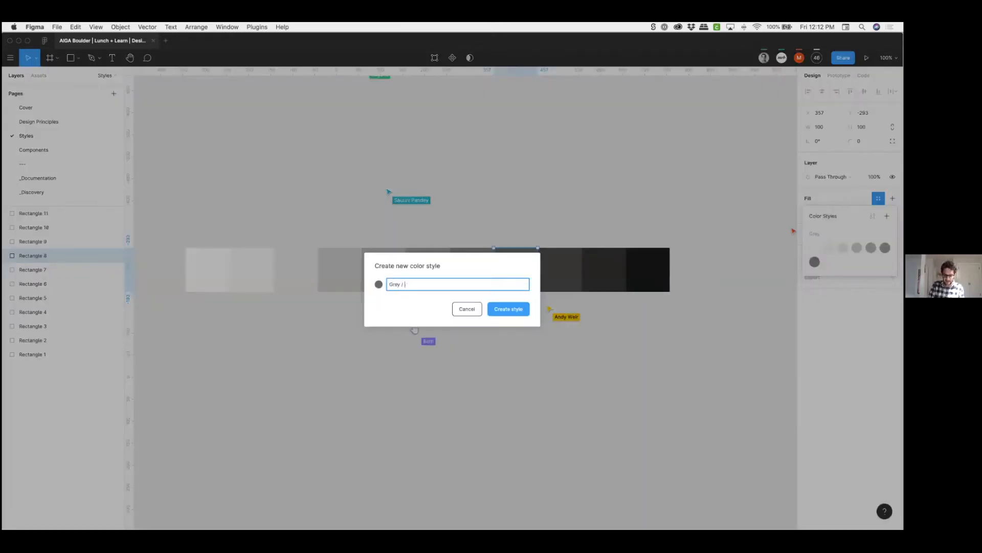
pyautogui.press('Return')
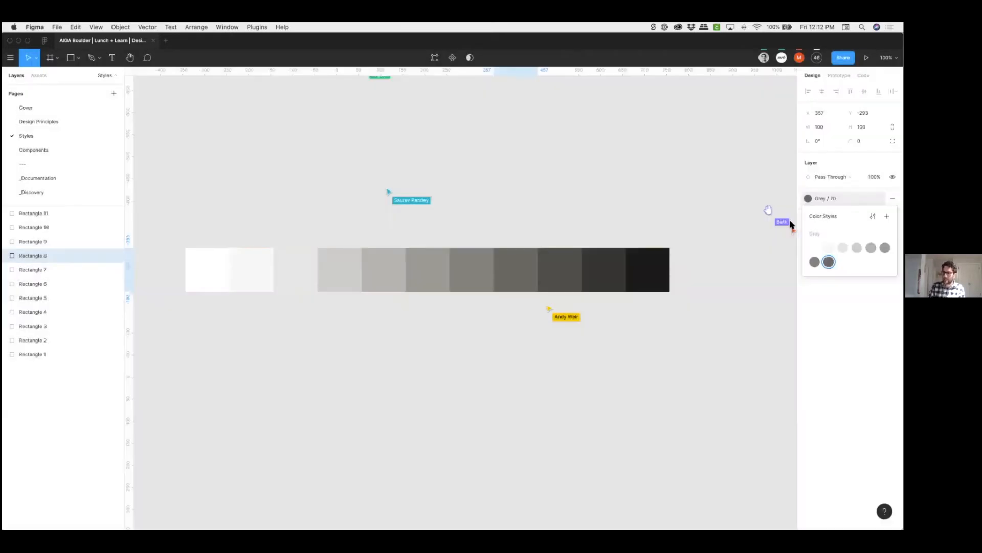
# - Create a color style from the ninth swatch's fill and correct its name to "Grey / 80"
pyautogui.click(569, 276)
pyautogui.click(878, 198)
pyautogui.click(888, 216)
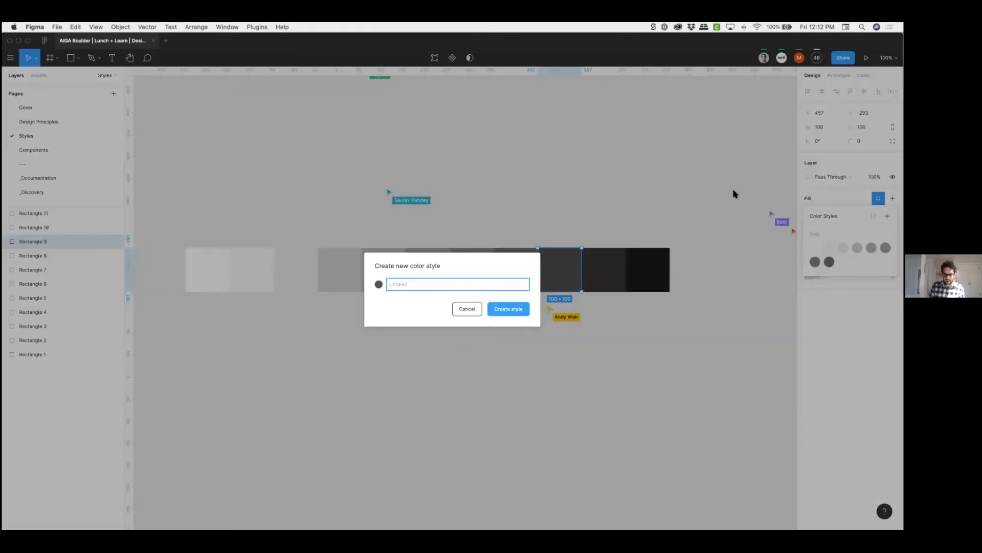
pyautogui.write('Grey / 70')
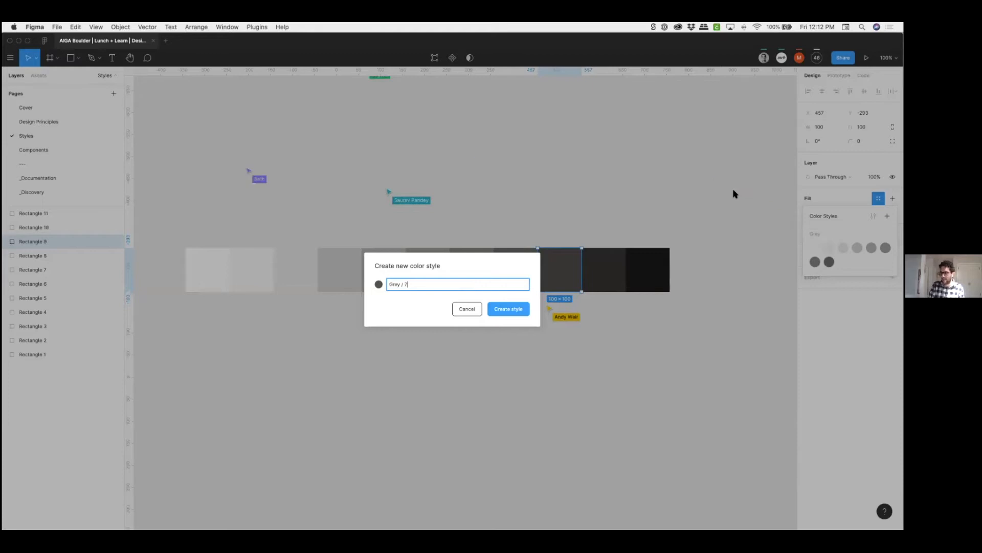
pyautogui.press('Return')
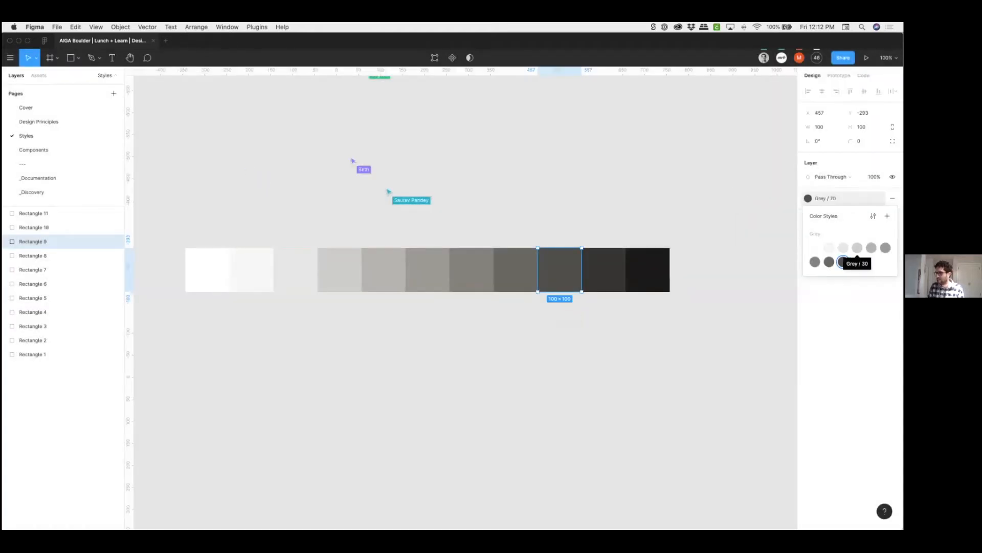
pyautogui.click(874, 216)
pyautogui.click(828, 87)
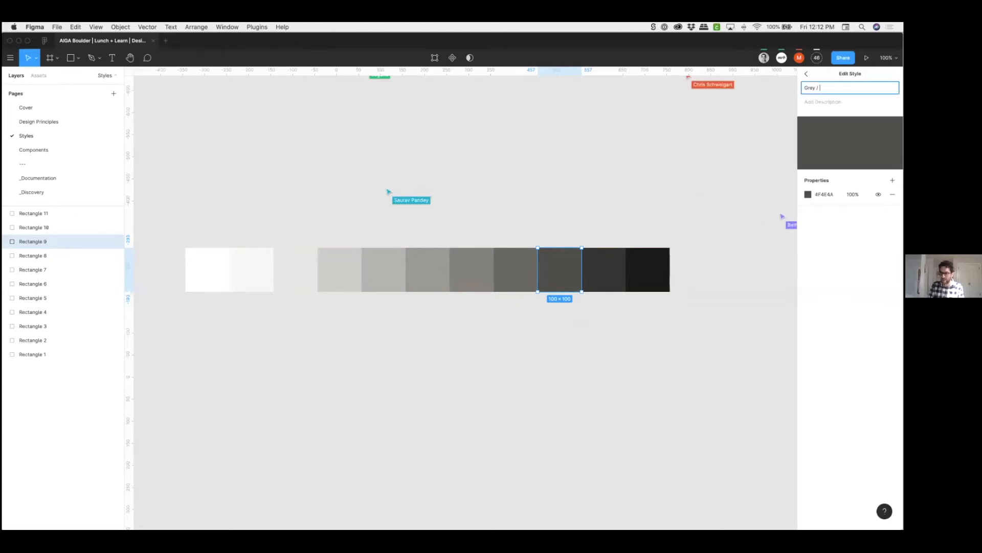
# - Create a color style named "Grey / 90" from the tenth swatch's fill
pyautogui.click(606, 272)
pyautogui.click(879, 198)
pyautogui.click(888, 216)
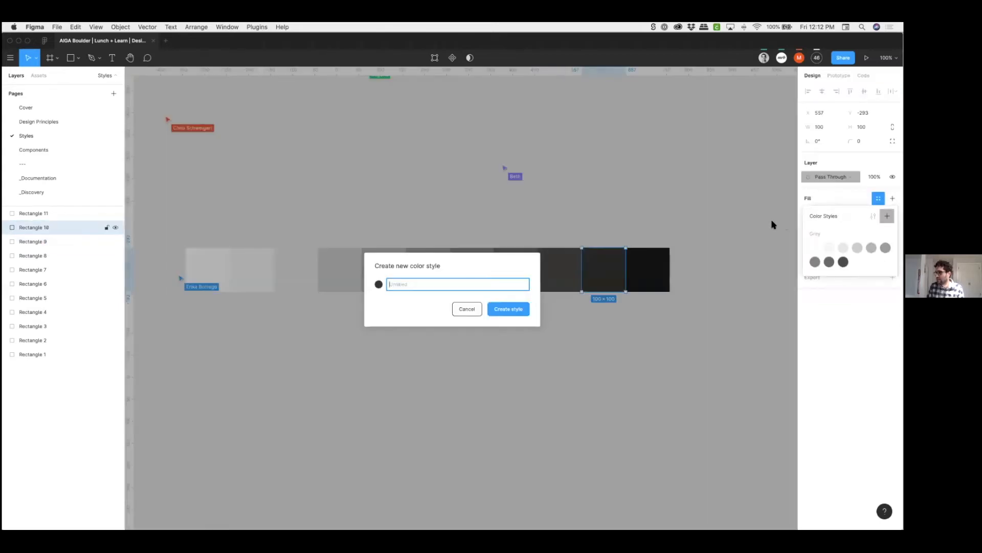
pyautogui.write('Grey / 90')
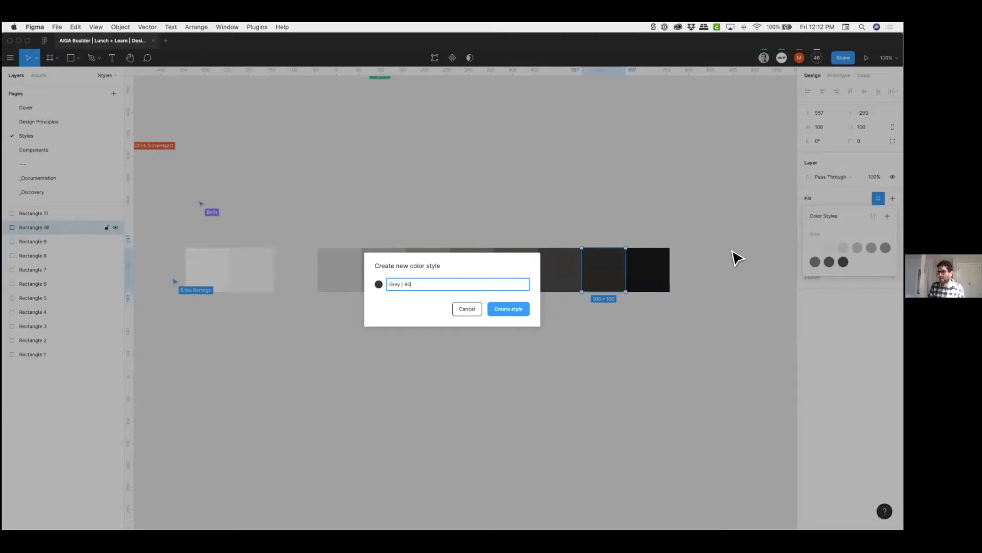
pyautogui.press('Return')
# - Save the last, darkest swatch's fill as a color style named "Grey / 100" and deselect the swatch
pyautogui.click(665, 268)
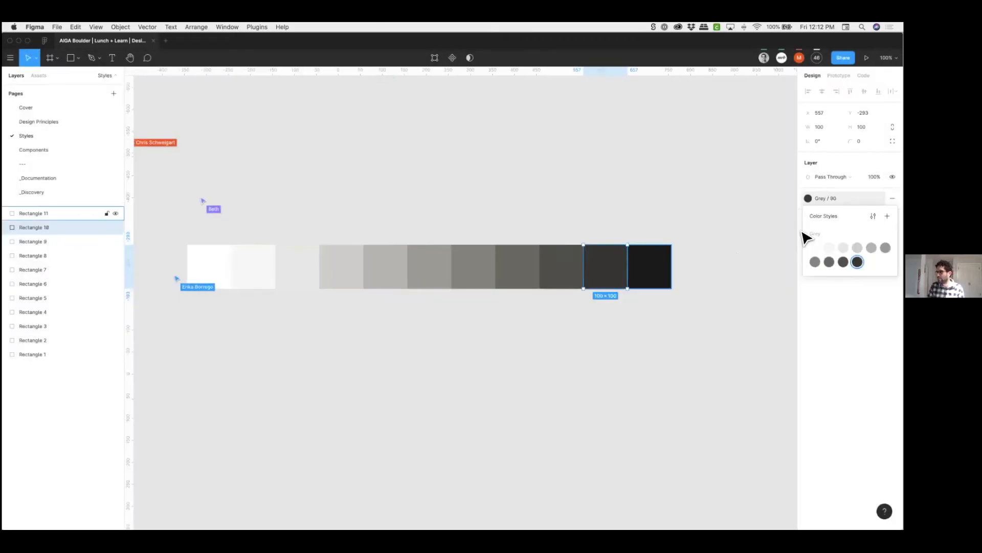
pyautogui.click(879, 198)
pyautogui.click(887, 215)
pyautogui.write('Grey /')
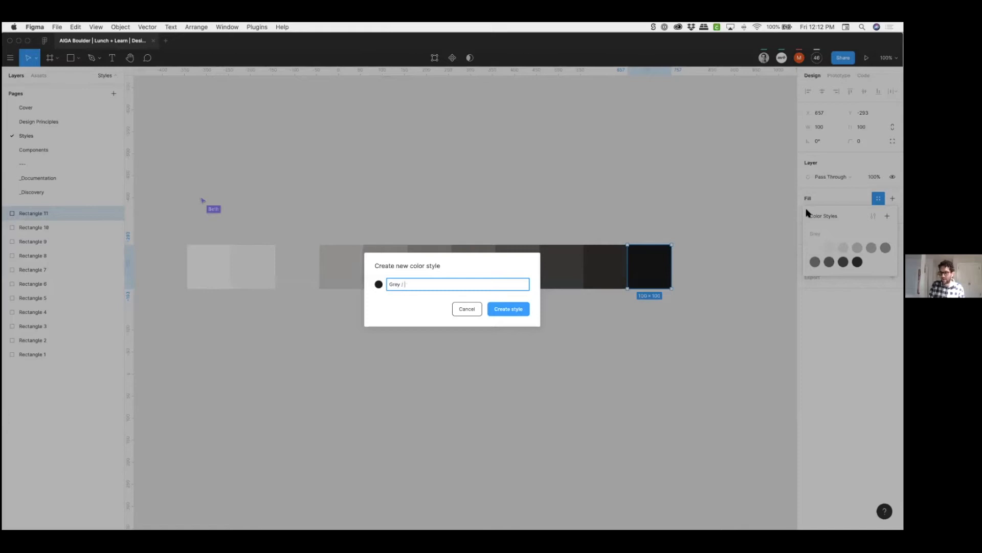
pyautogui.press('Return')
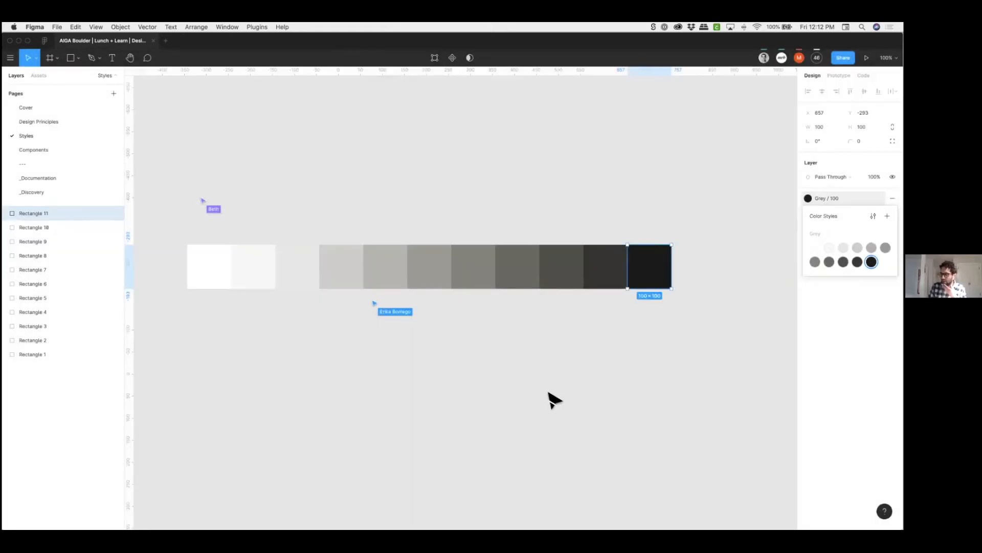
pyautogui.click(361, 366)
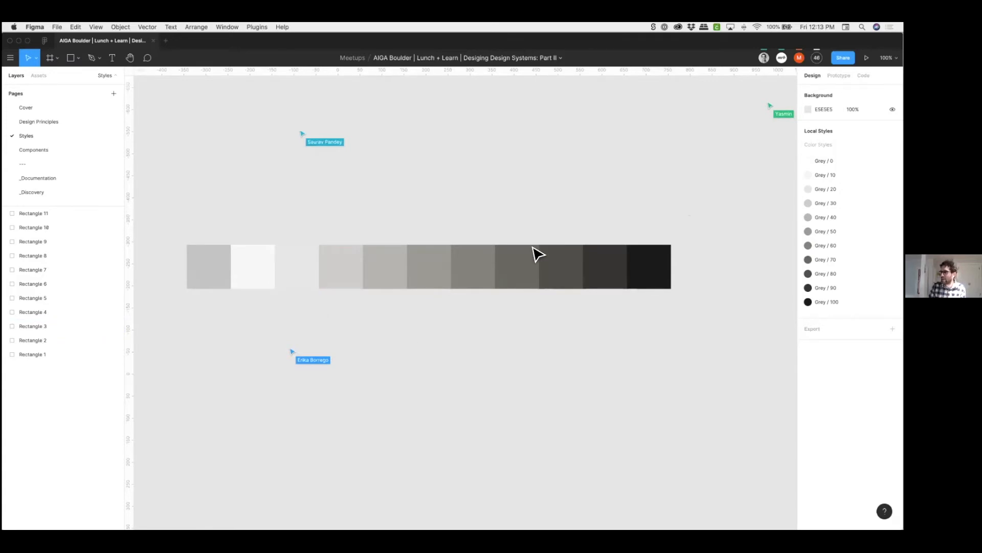
# - Add a 1280 × 720 iMac preset frame and place it below the swatch row, aligned with its left edge
pyautogui.scroll(-5, 538, 250)
pyautogui.press('f')
pyautogui.click(812, 192)
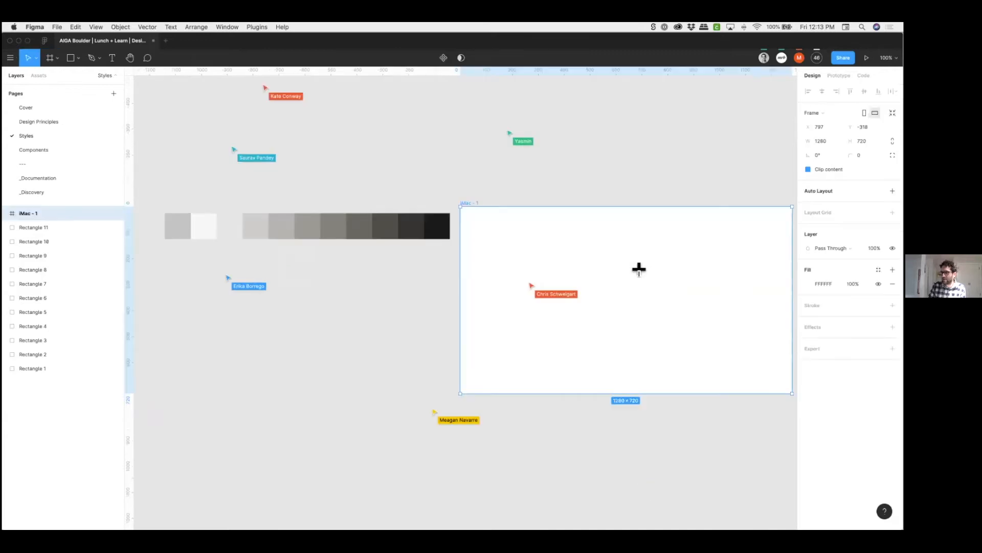
pyautogui.moveTo(639, 269); pyautogui.dragTo(348, 307)
pyautogui.hscroll(-2, 259, 312)
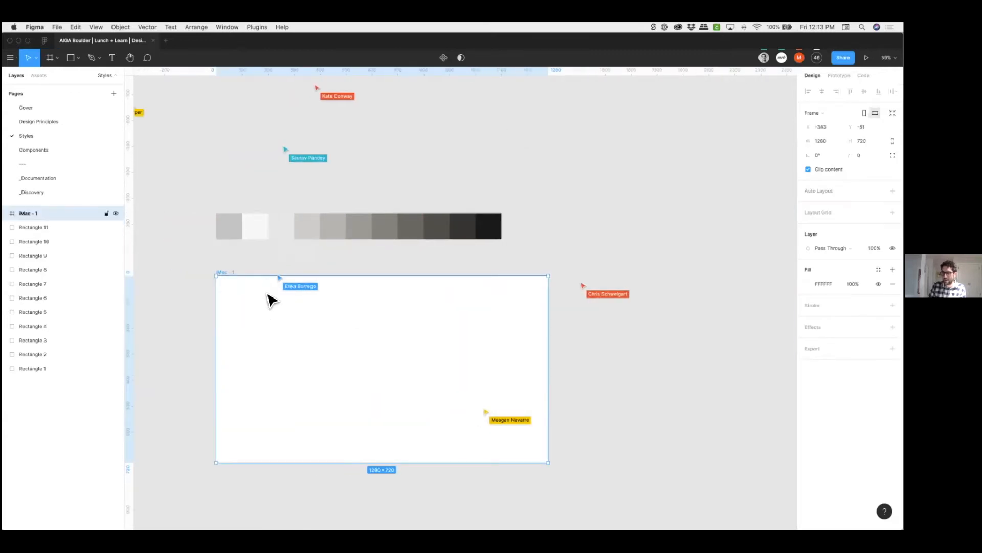
# - Apply the "Grey / 0" color style to the iMac frame's fill
pyautogui.scroll(3, 268, 294)
pyautogui.scroll(2, 315, 245)
pyautogui.click(310, 249)
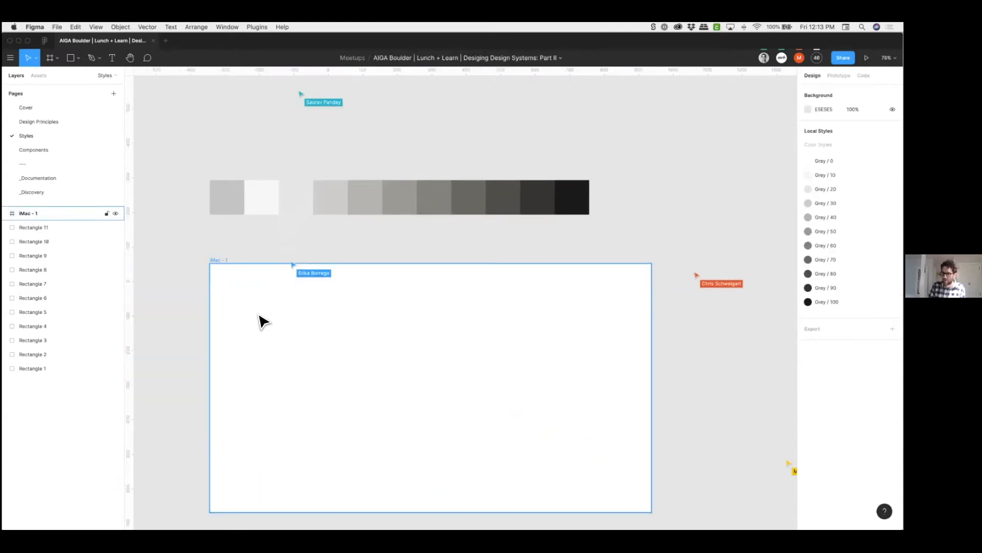
pyautogui.click(246, 320)
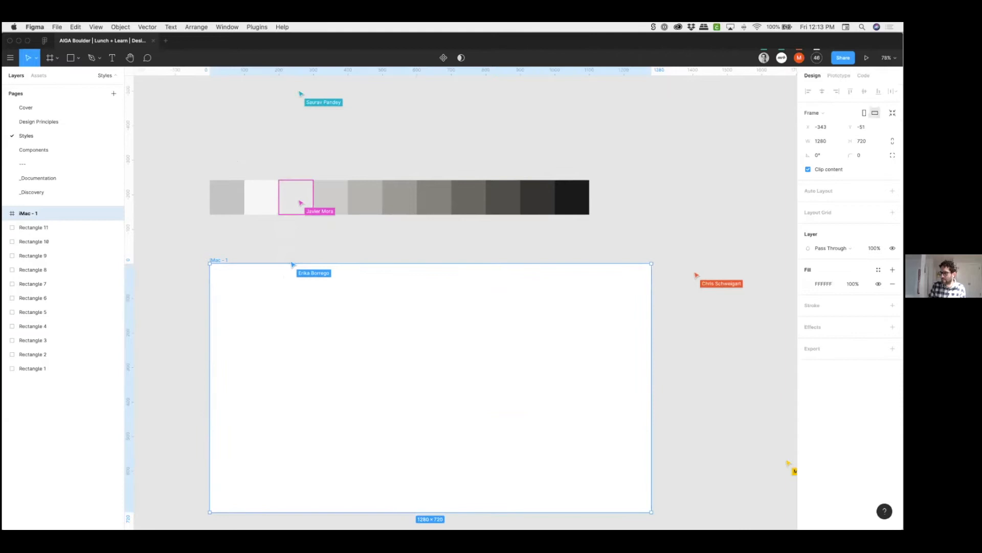
pyautogui.click(878, 269)
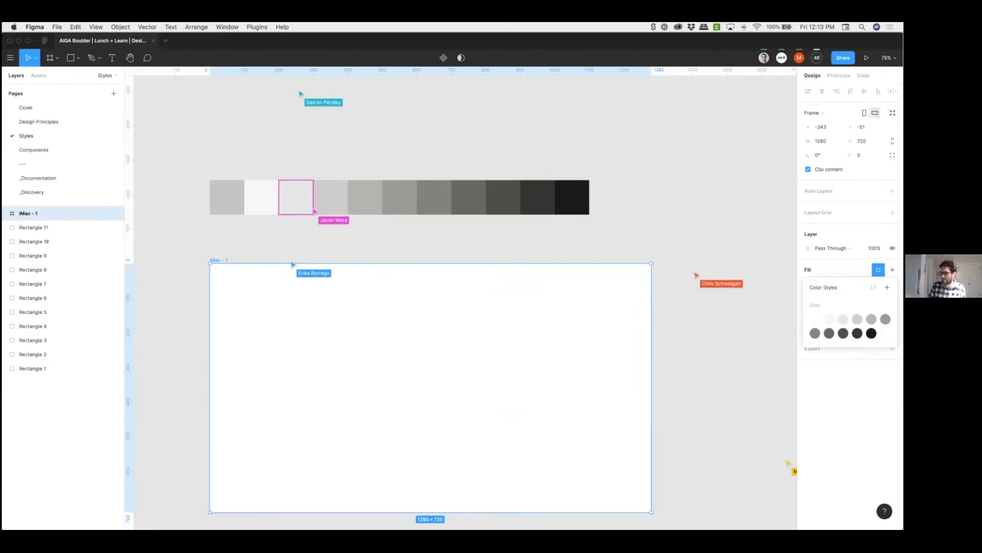
pyautogui.click(815, 323)
# - Add the text "The quick brown fox jumps over the lazy dog" in the upper-left area of the frame
pyautogui.scroll(-2, 289, 271)
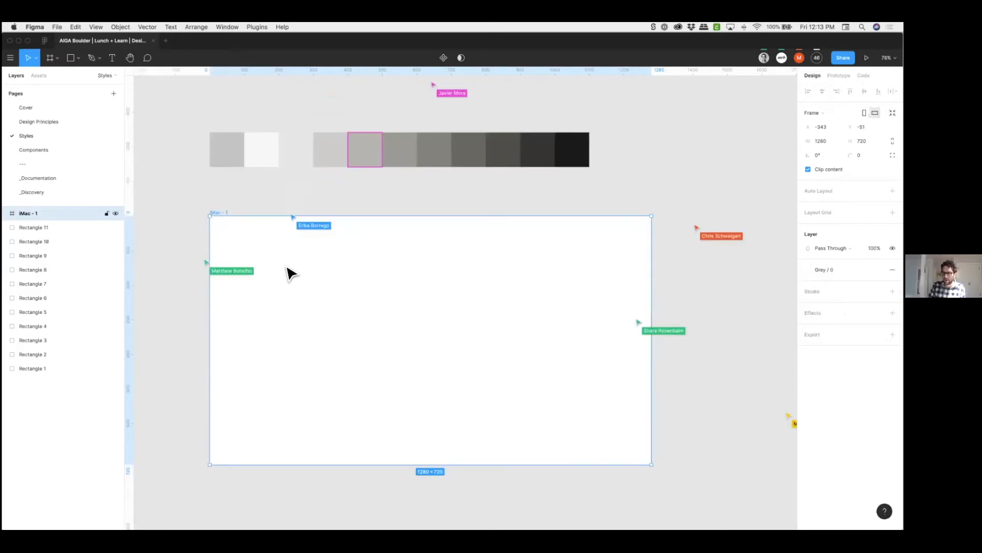
pyautogui.press('t')
pyautogui.click(264, 255)
pyautogui.write('The')
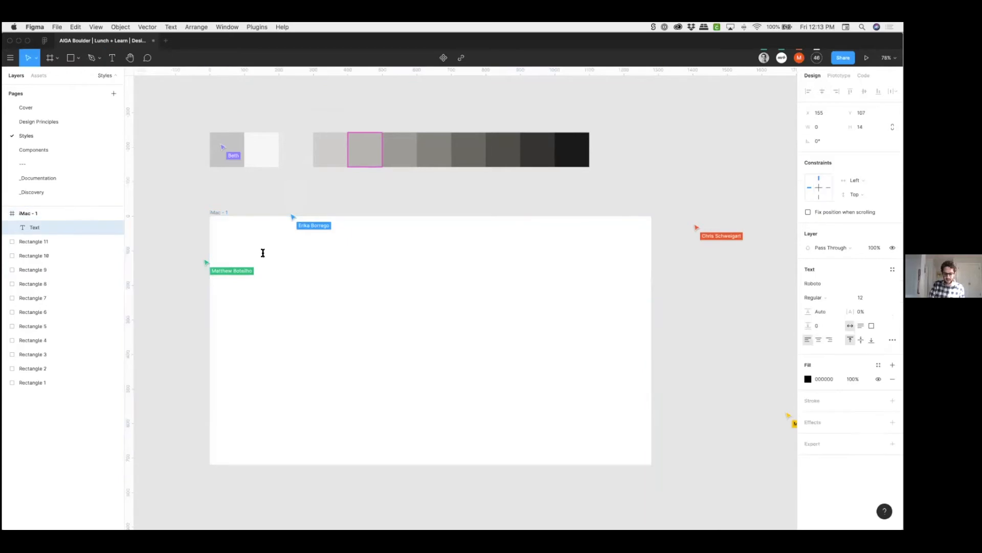
pyautogui.write(' qu')
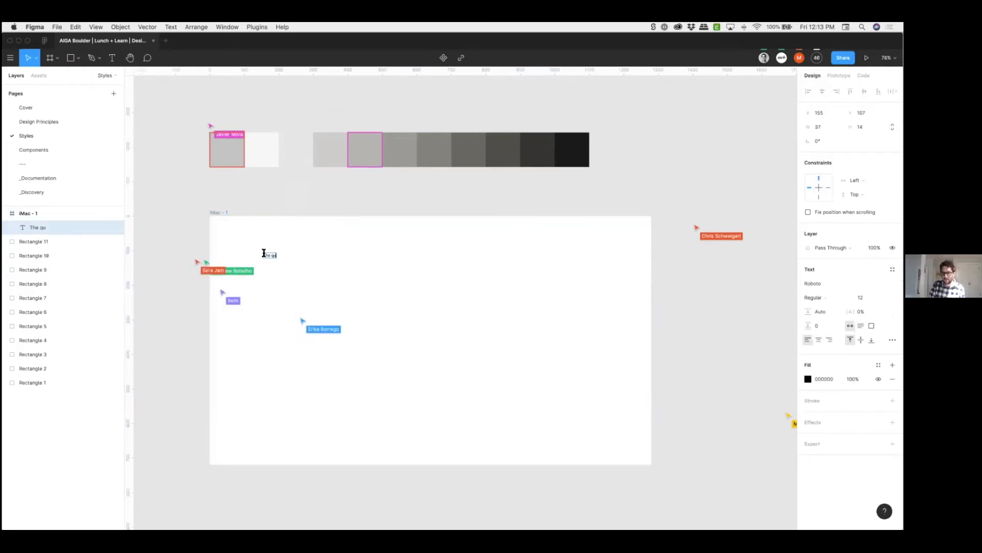
pyautogui.write('ick brown foix ju')
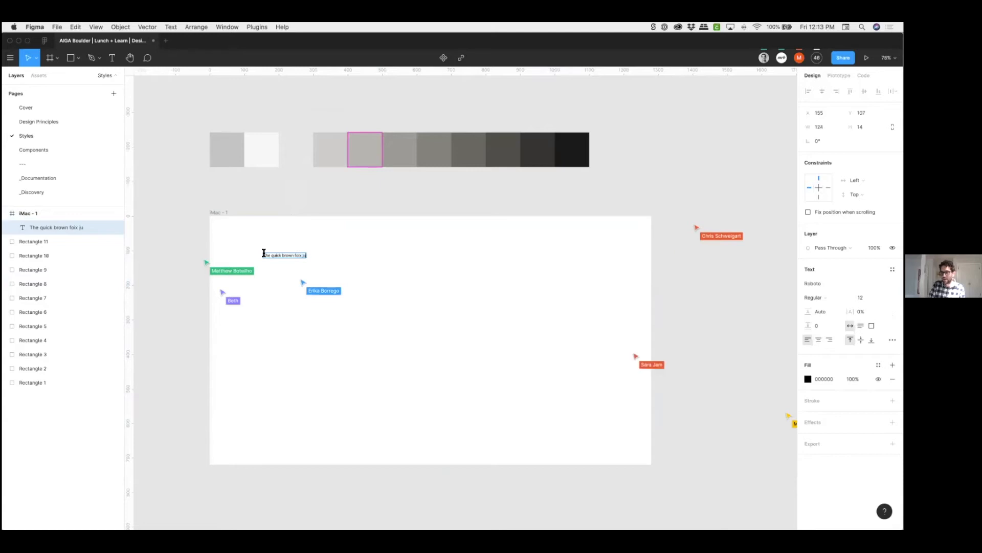
pyautogui.press('BackSpace')
pyautogui.press('BackSpace')
pyautogui.press('BackSpace')
pyautogui.press('BackSpace')
pyautogui.press('BackSpace')
pyautogui.write('x jumps over the laz')
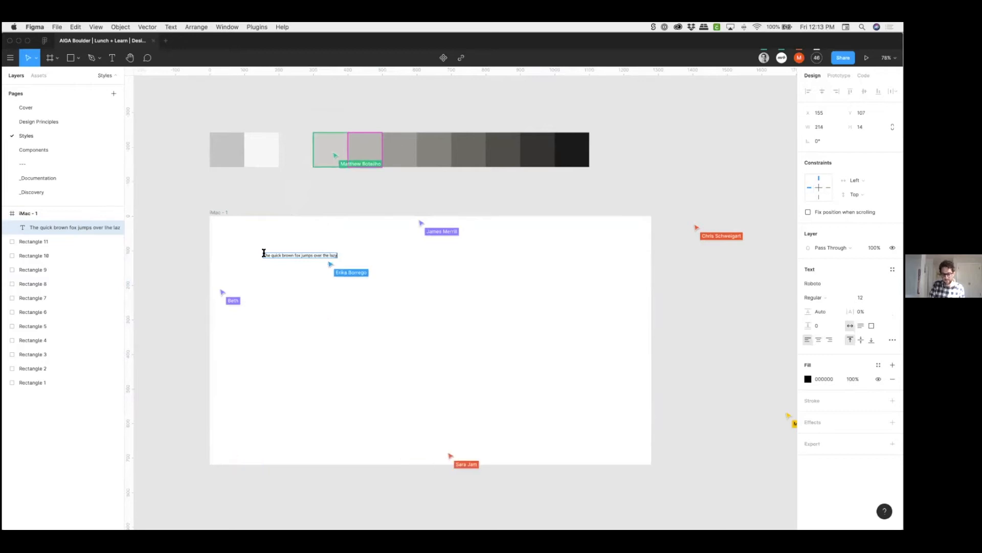
pyautogui.write('y dog')
pyautogui.press('Escape')
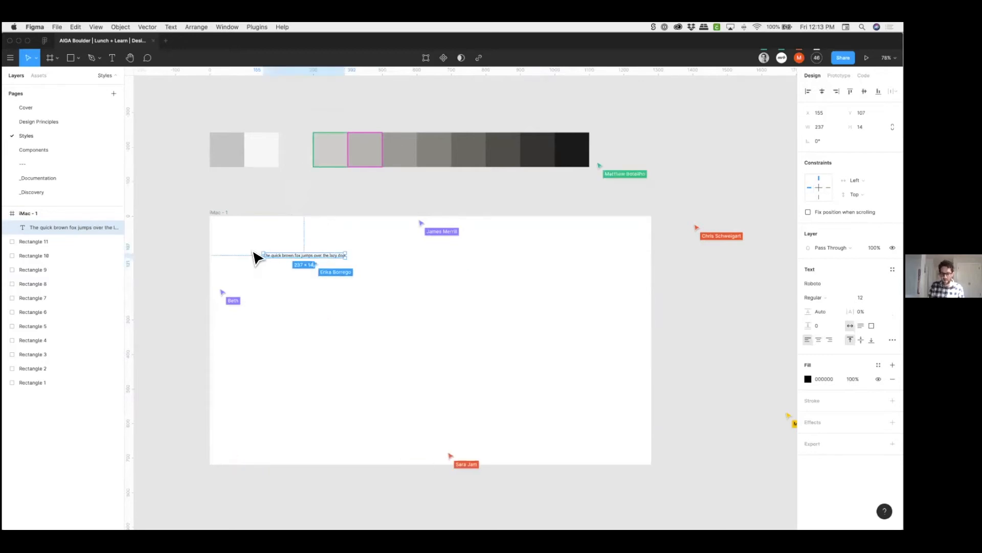
# - Move the text closer to the frame's upper-left corner, at about X 82, Y 70, and apply the "Grey / 90" color style
pyautogui.scroll(3, 254, 257)
pyautogui.hotkey('shift', '0')
pyautogui.press('Escape')
pyautogui.moveTo(306, 264); pyautogui.dragTo(279, 248)
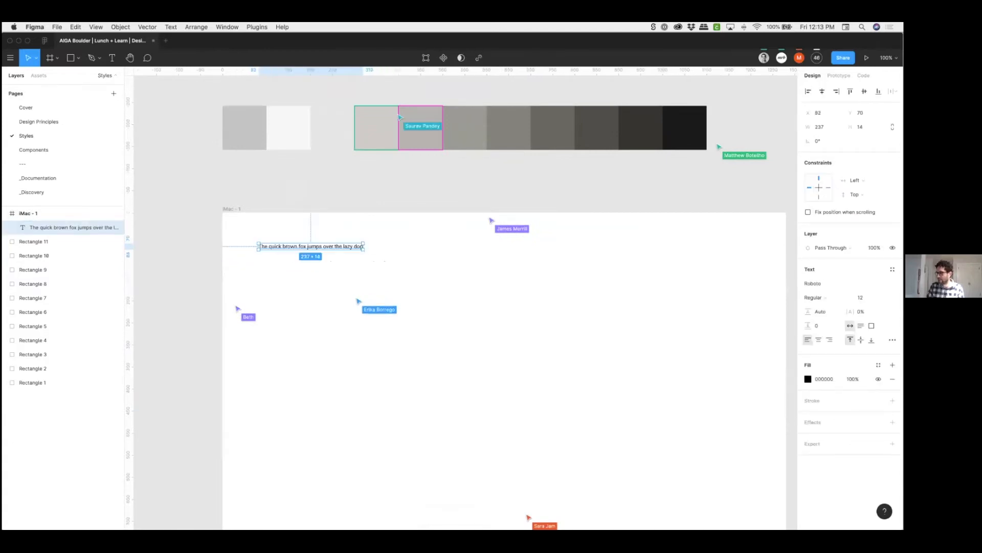
pyautogui.click(878, 365)
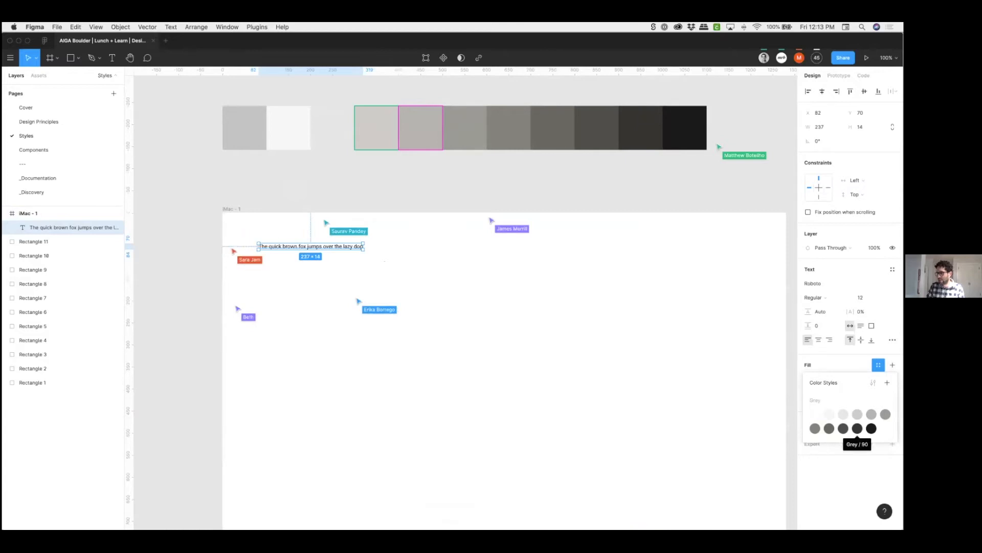
pyautogui.click(858, 429)
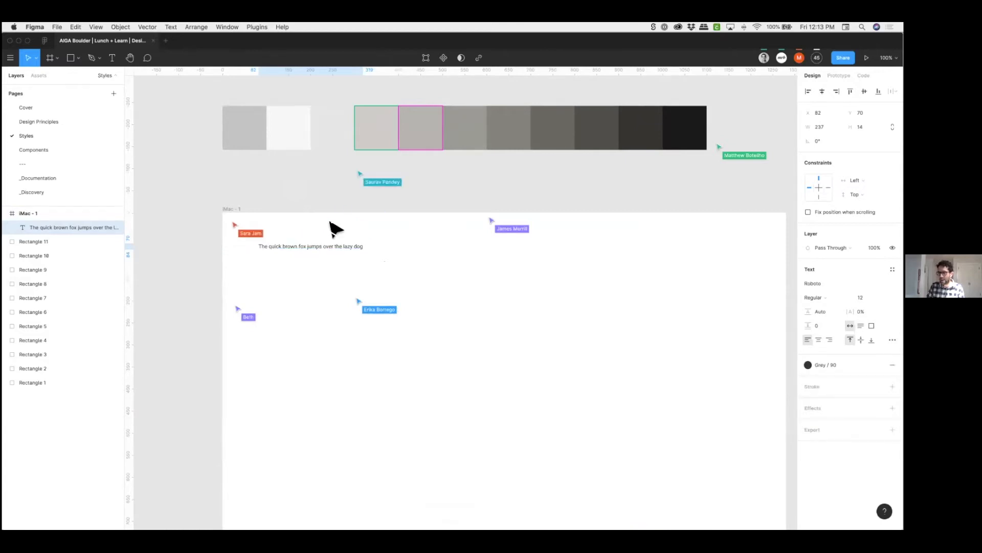
# - Change the iMac frame's fill to the "Grey / 10" color style and deselect the frame
pyautogui.click(234, 213)
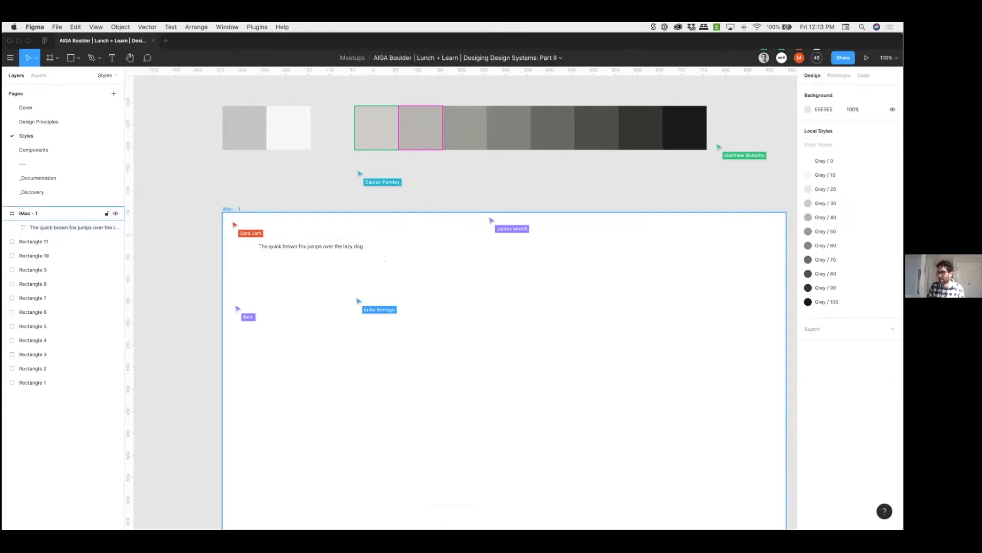
pyautogui.click(235, 213)
pyautogui.click(818, 269)
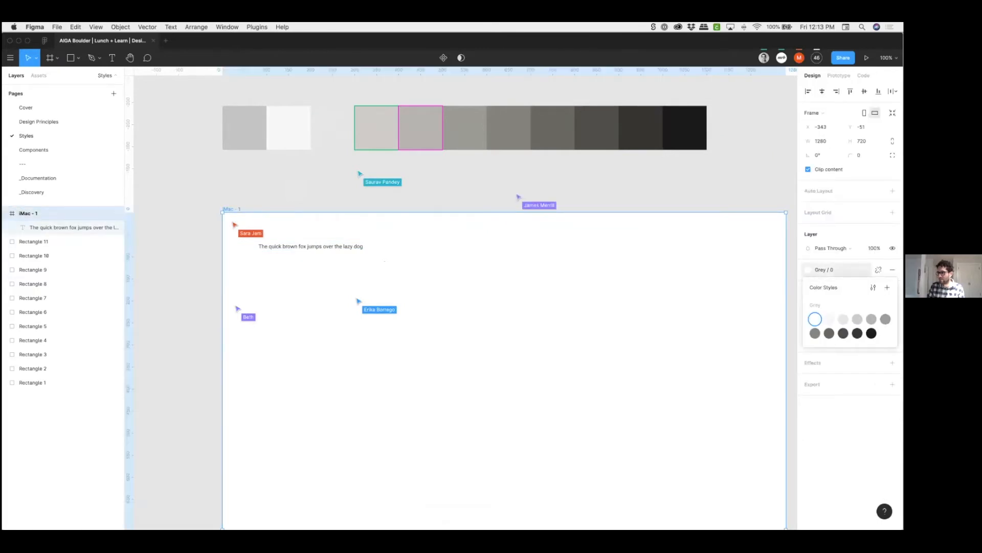
pyautogui.click(829, 318)
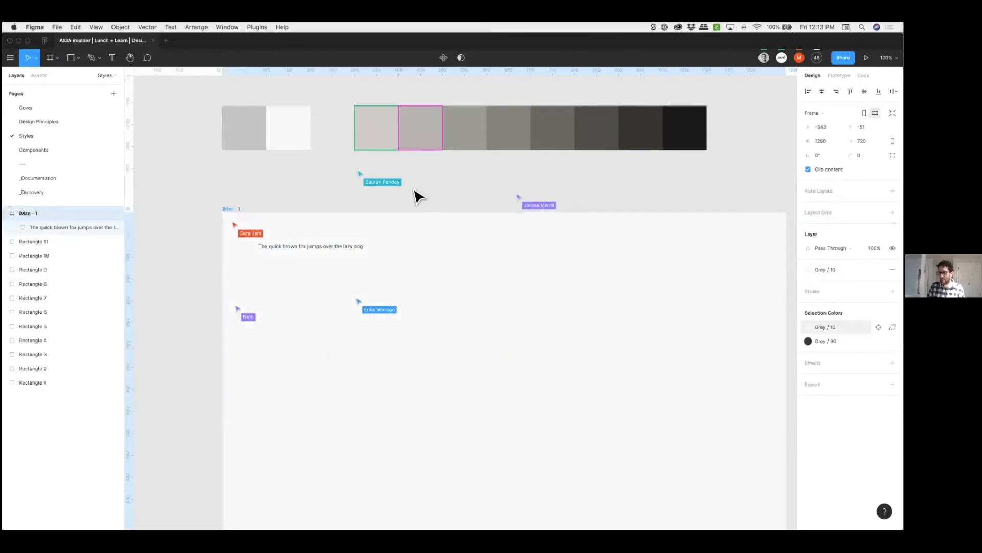
pyautogui.click(286, 187)
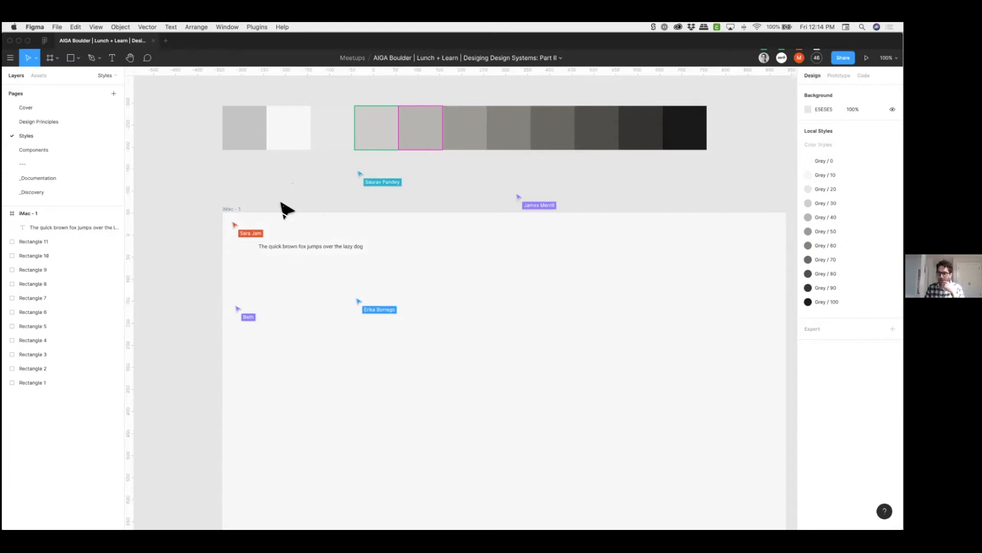
# - Duplicate the text line directly below the original, at about X 82, Y 92
pyautogui.click(281, 246)
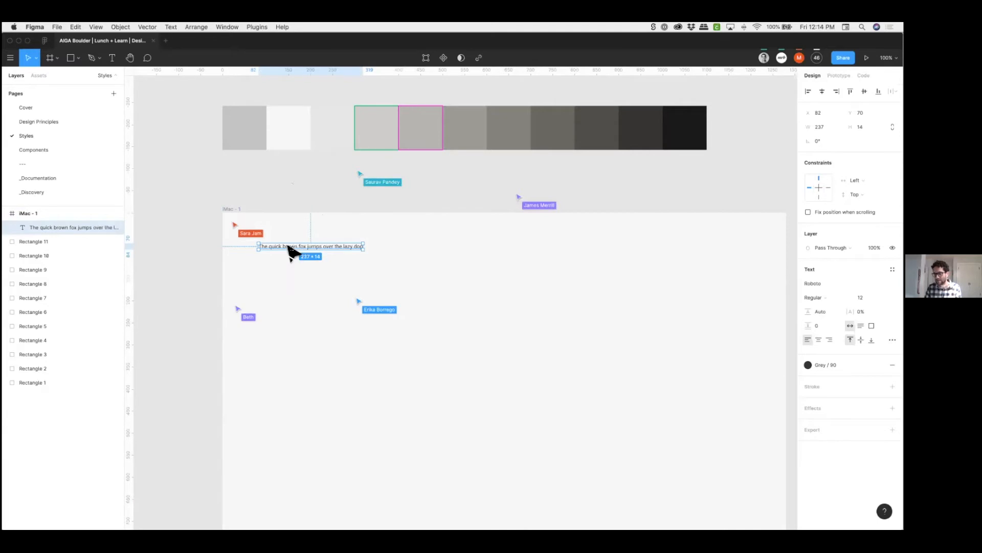
pyautogui.moveTo(288, 246); pyautogui.dragTo(288, 256)
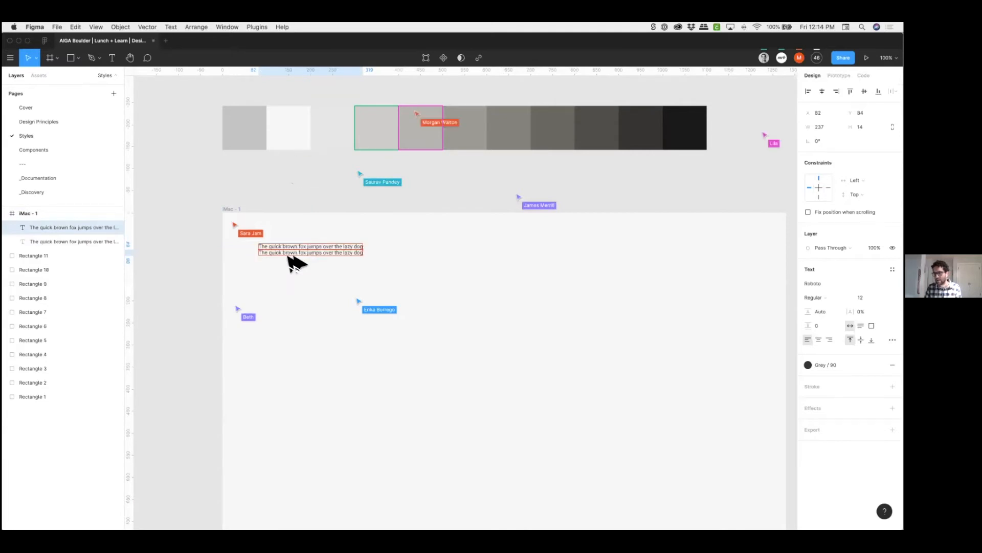
pyautogui.click(235, 213)
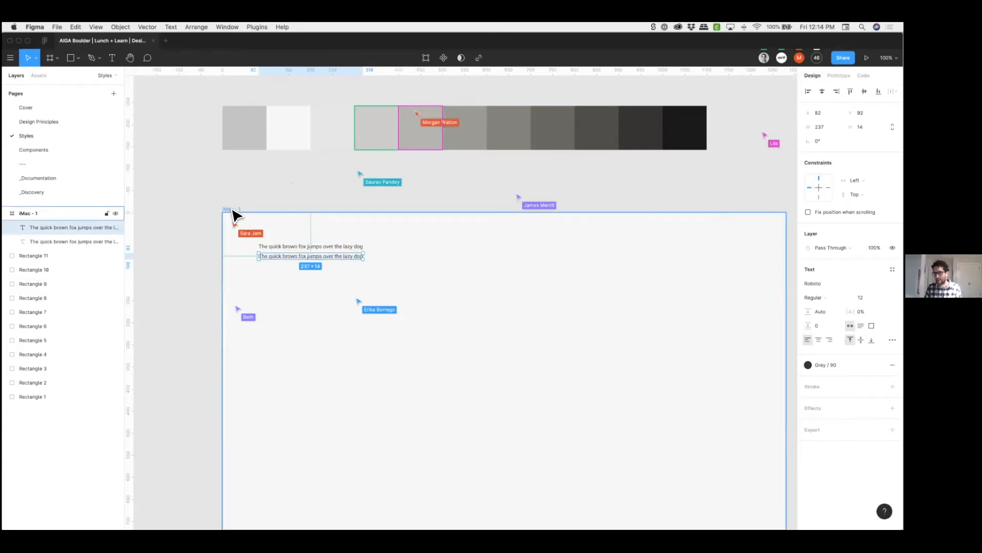
# - Apply the "Grey / 70" color style to the duplicated lower text line and deselect it
pyautogui.click(299, 256)
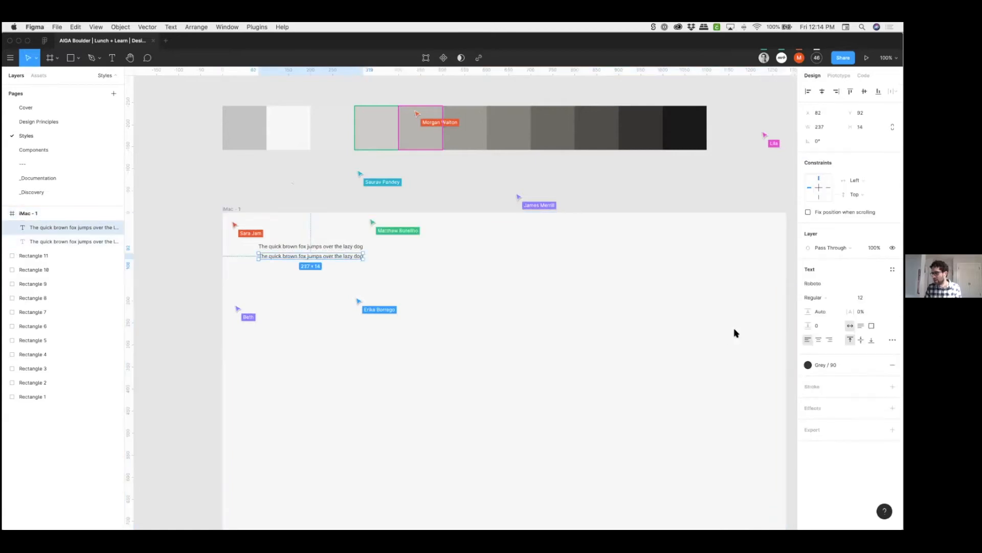
pyautogui.click(825, 365)
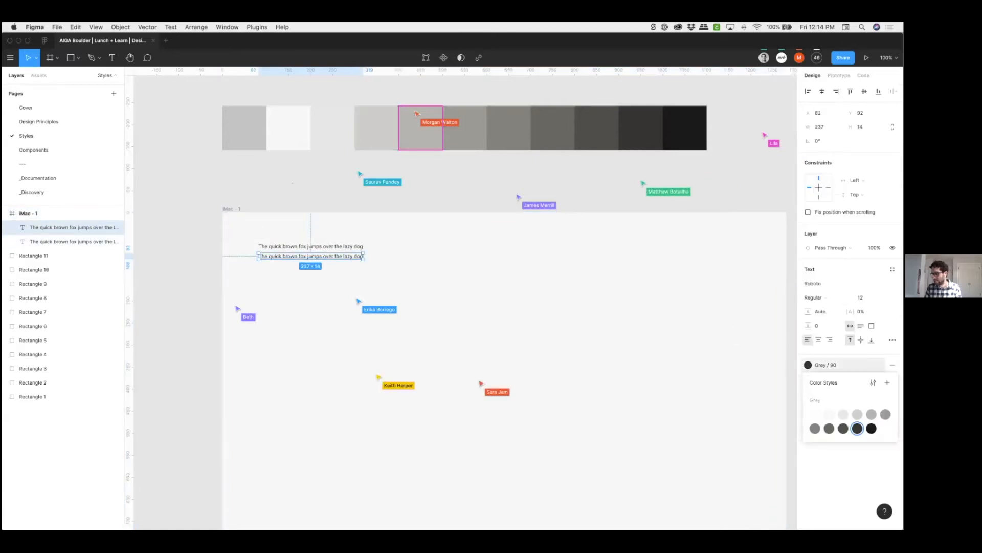
pyautogui.click(830, 429)
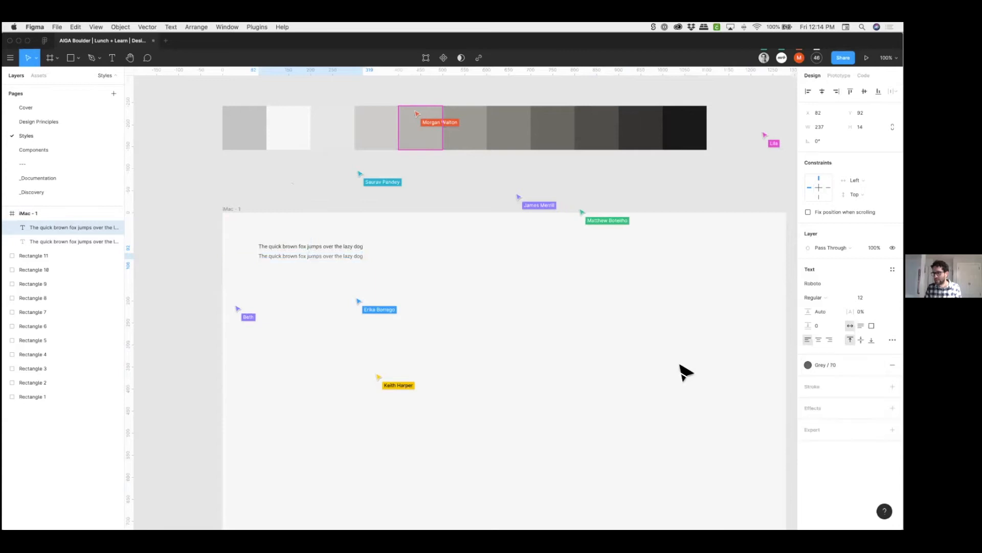
pyautogui.click(381, 244)
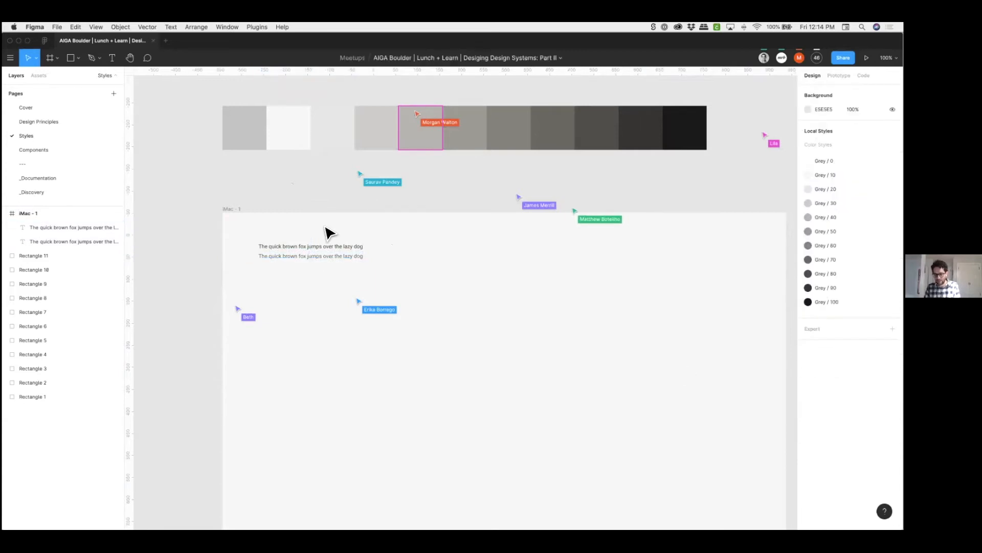
# - Examine the two text lines up close and compare their color styles and legibility against the frame's background
pyautogui.hotkey('shift', '0')
pyautogui.hotkey('shift', '=')
pyautogui.hotkey('shift', '=')
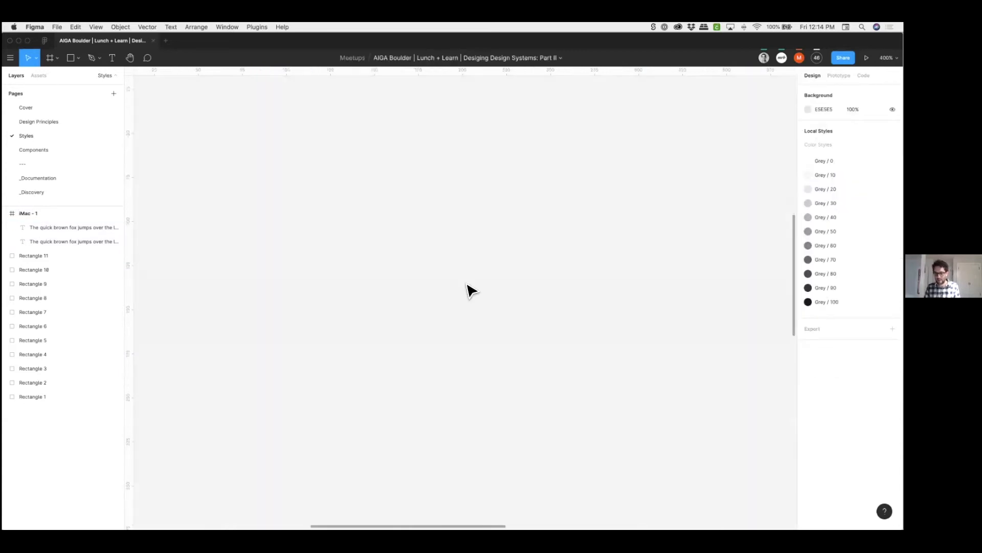
pyautogui.hscroll(-5, 424, 283)
pyautogui.scroll(3, 425, 282)
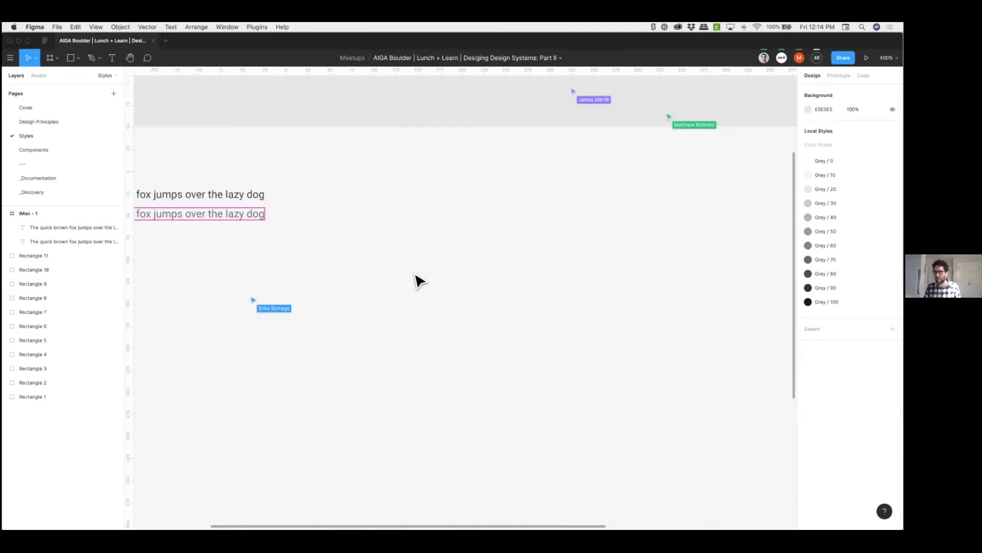
pyautogui.hscroll(-5, 419, 282)
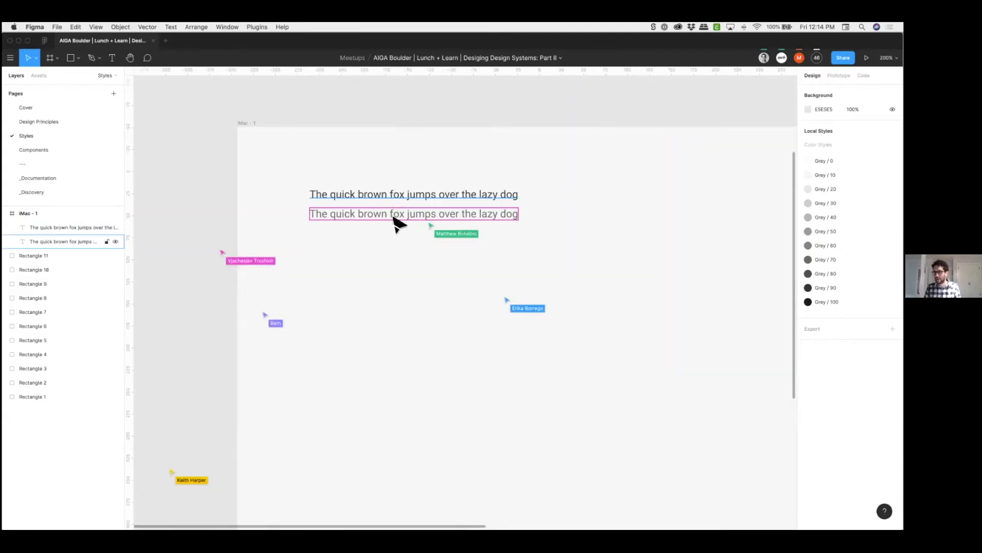
pyautogui.click(391, 193)
pyautogui.scroll(-3, 390, 205)
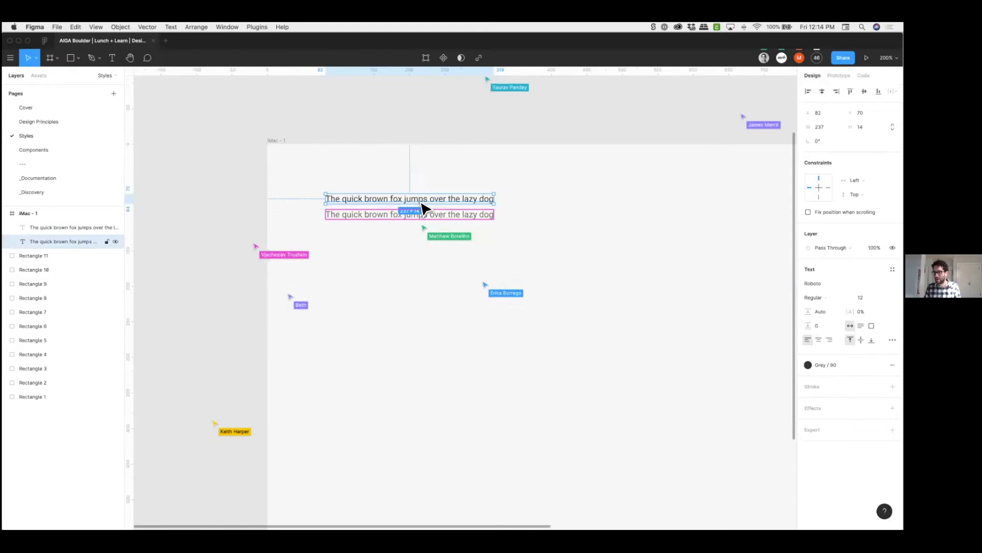
pyautogui.click(382, 205)
pyautogui.click(383, 207)
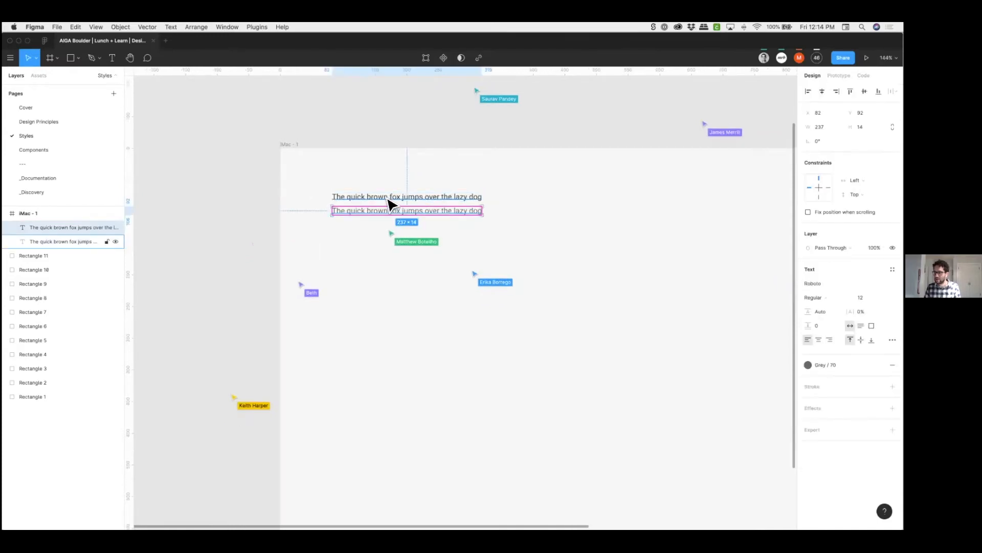
# - Change the upper text line's color style to "Grey / 100" and deselect it
pyautogui.click(387, 198)
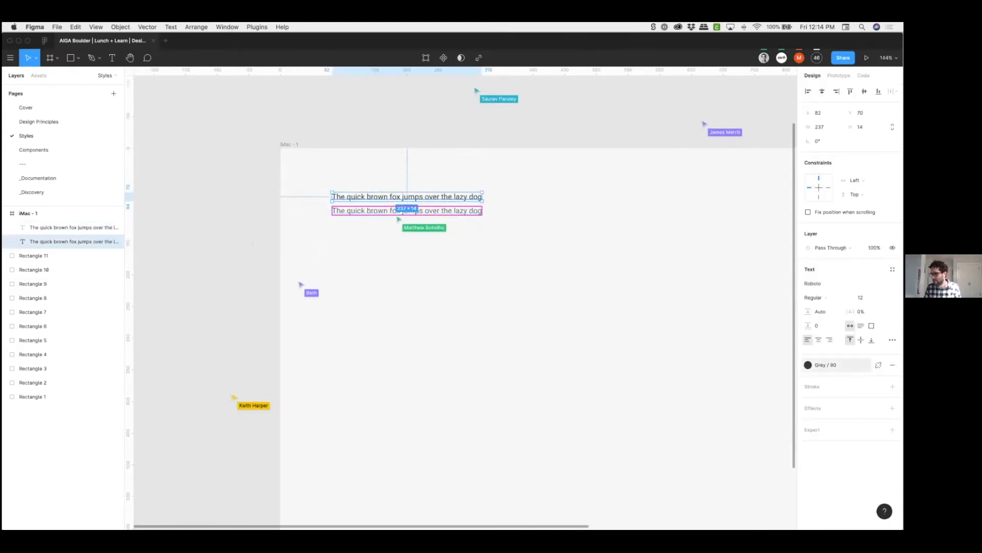
pyautogui.click(809, 365)
pyautogui.click(871, 428)
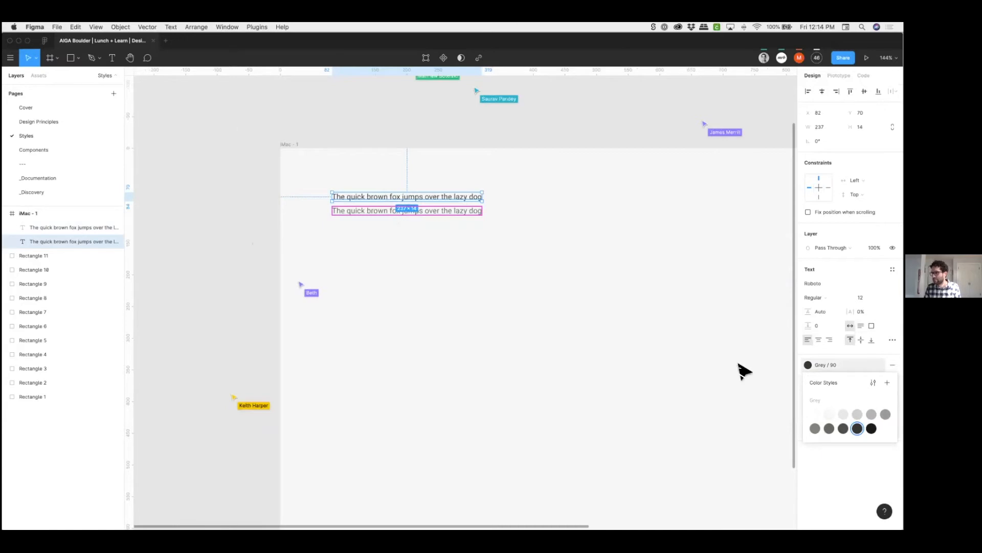
pyautogui.click(529, 266)
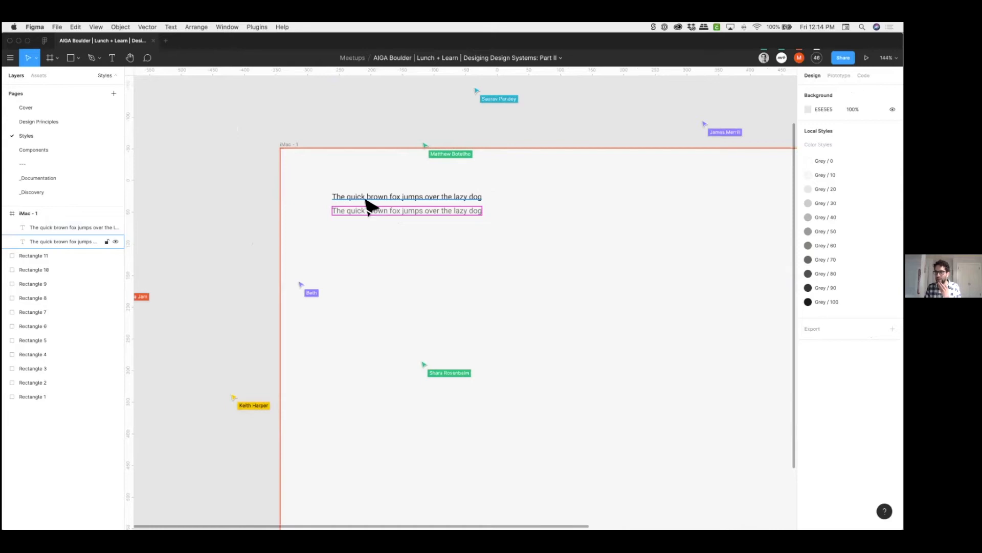
# - Run the Stark plugin's Check Contrast on the upper text line and place its results window beside the text
pyautogui.click(349, 202)
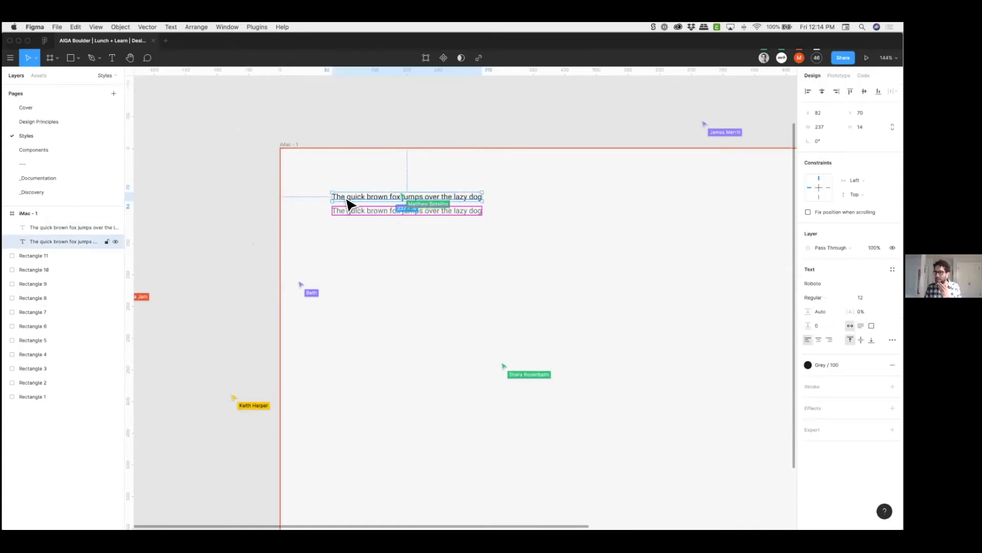
pyautogui.rightClick(348, 203)
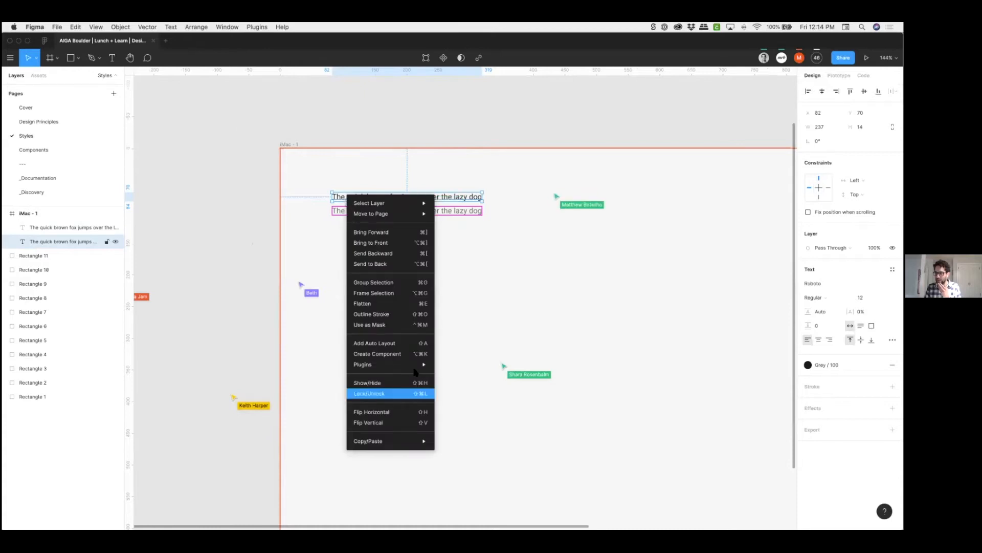
pyautogui.moveTo(412, 365)
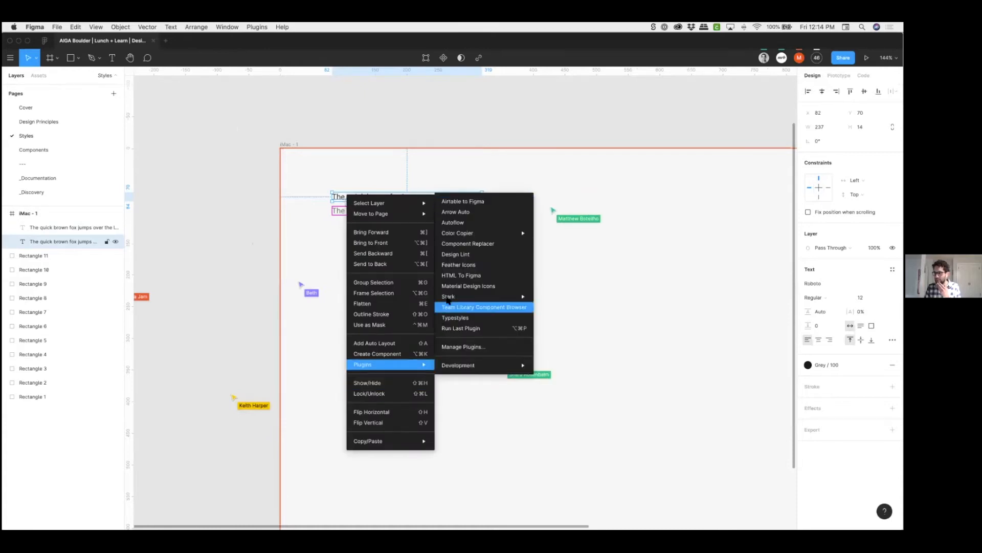
pyautogui.moveTo(481, 297)
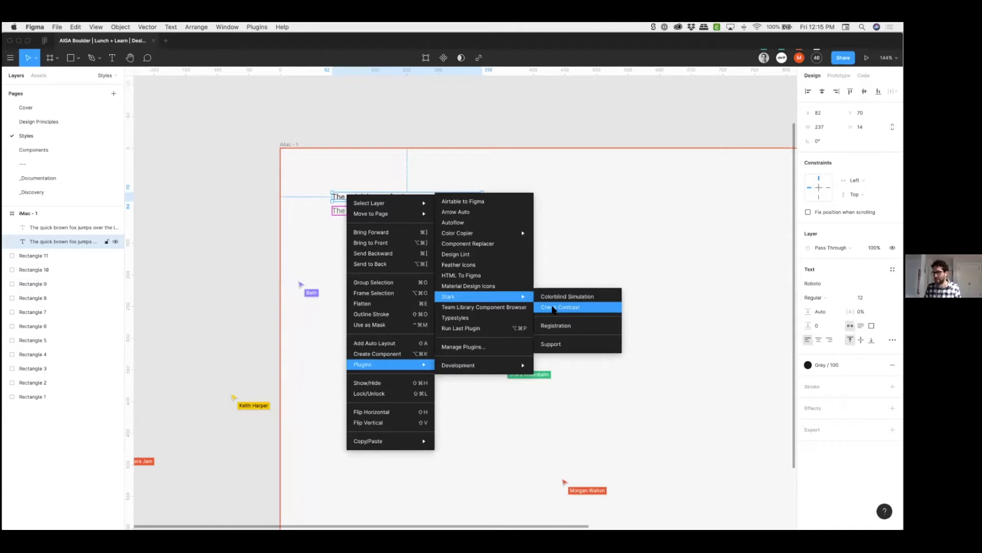
pyautogui.click(553, 308)
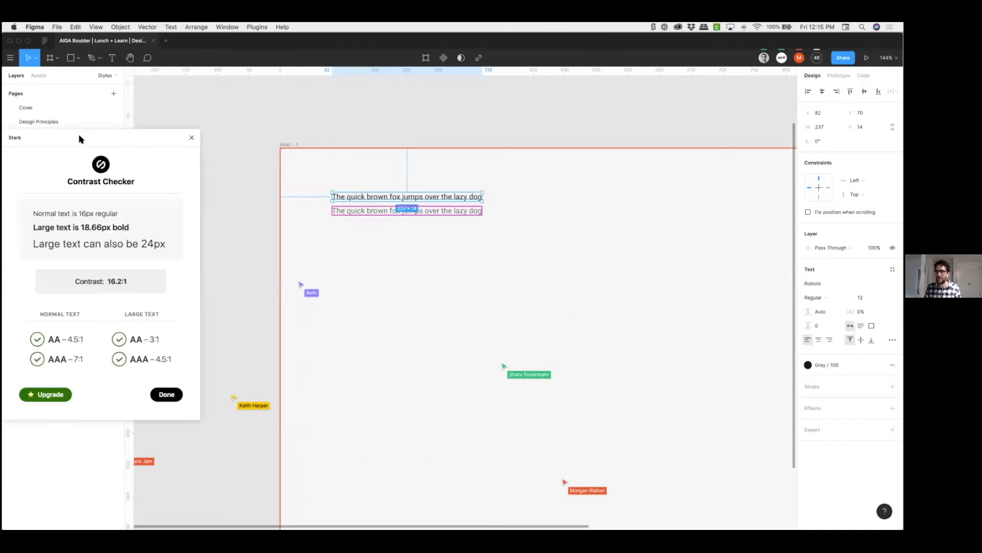
pyautogui.moveTo(82, 136); pyautogui.dragTo(214, 112)
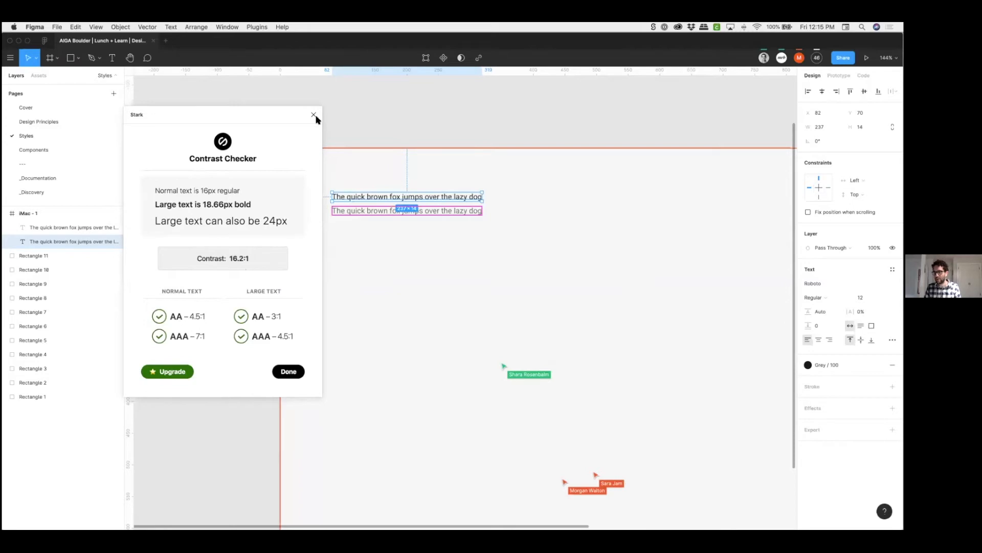
# - Check the contrast of the lower text line, close the contrast checker and clear the selection
pyautogui.click(352, 212)
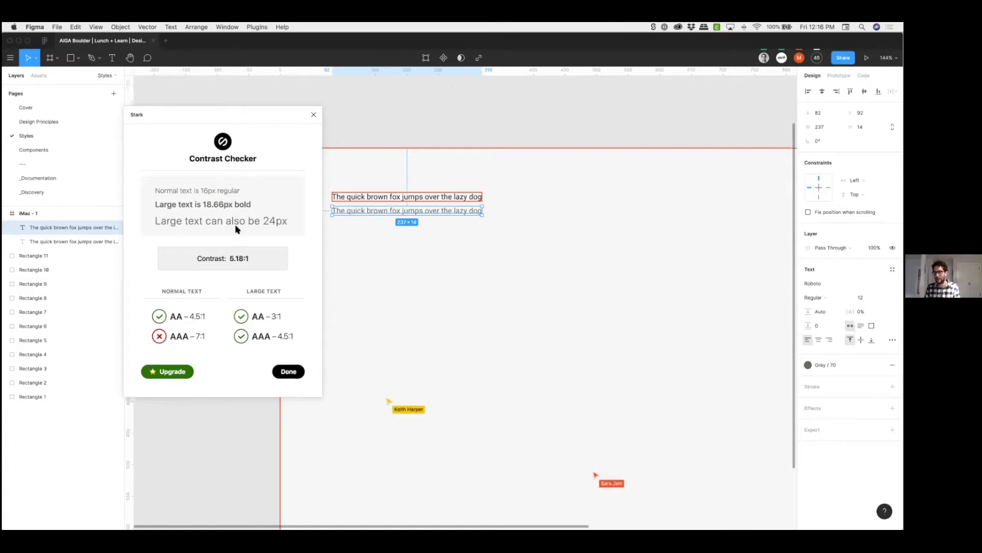
pyautogui.click(314, 115)
pyautogui.click(412, 225)
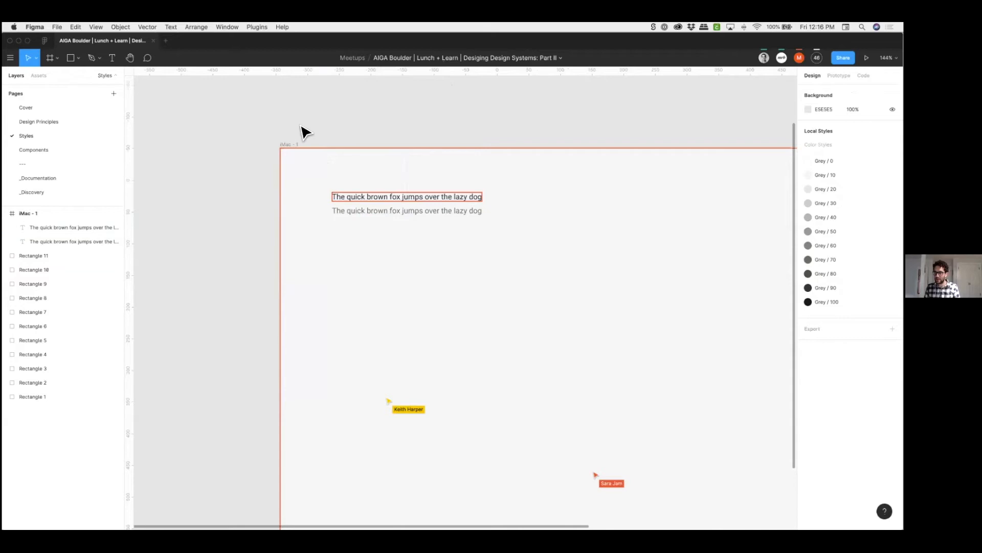
# - Detach the iMac frame's fill from its grey style and save it as a new color style named "Background / Base"
pyautogui.click(291, 146)
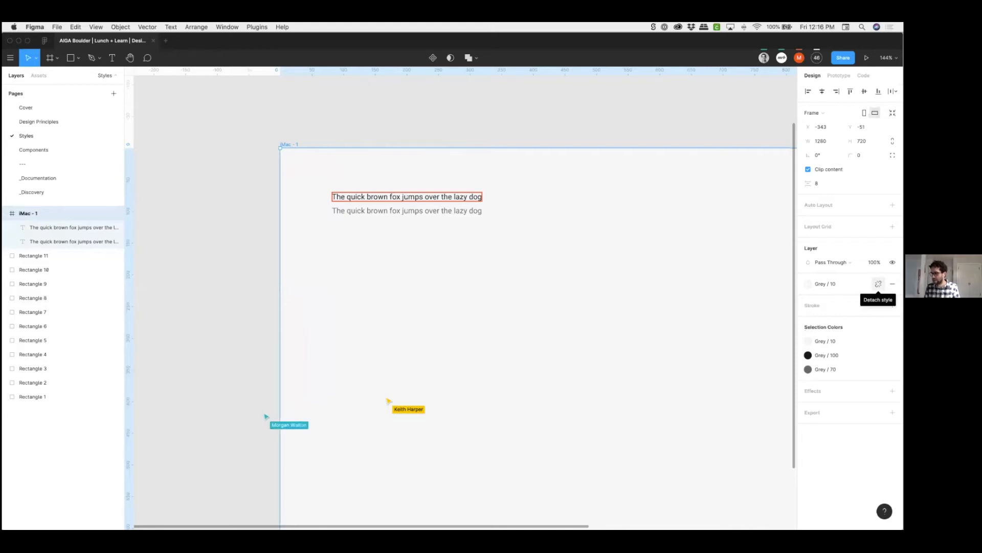
pyautogui.click(879, 283)
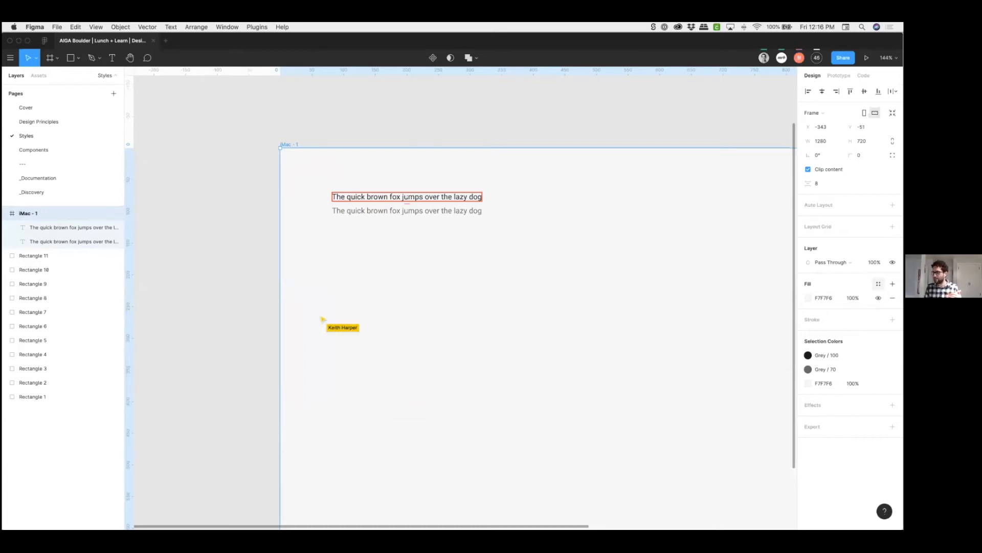
pyautogui.click(878, 283)
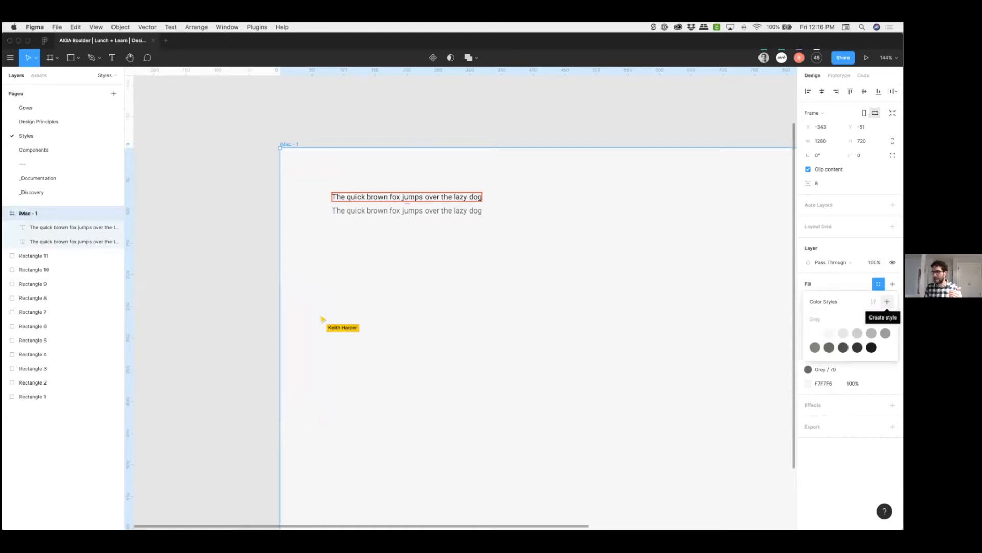
pyautogui.click(887, 301)
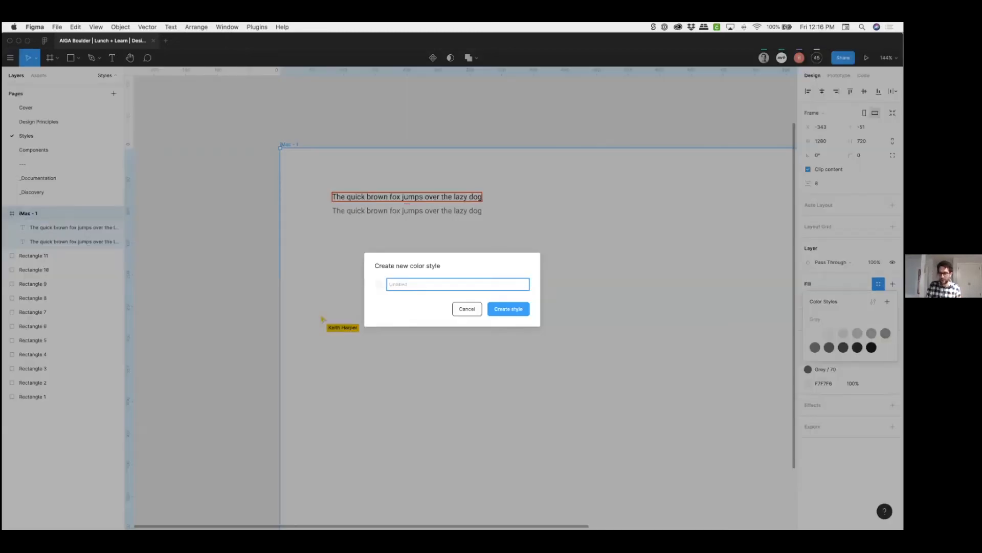
pyautogui.write('Background / Base')
pyautogui.press('Return')
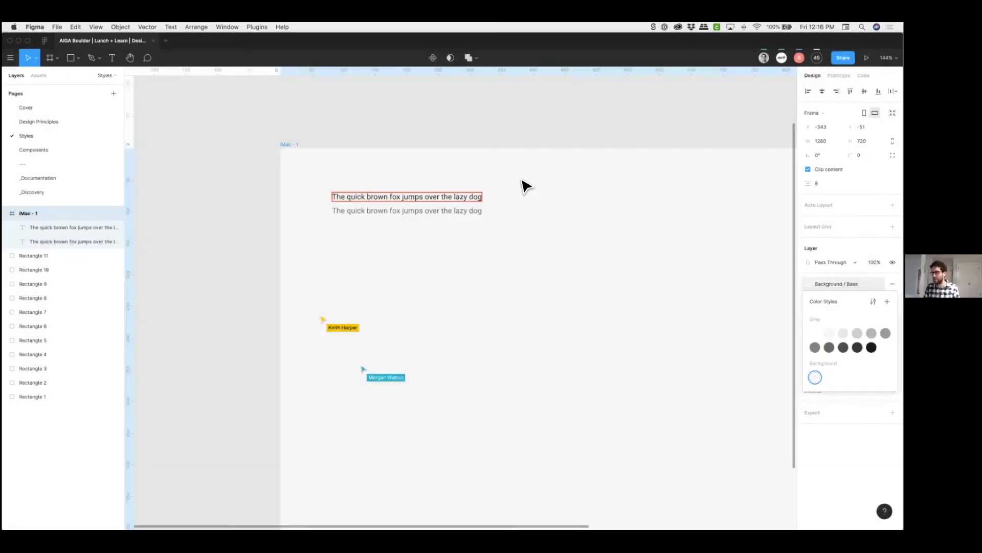
pyautogui.click(571, 134)
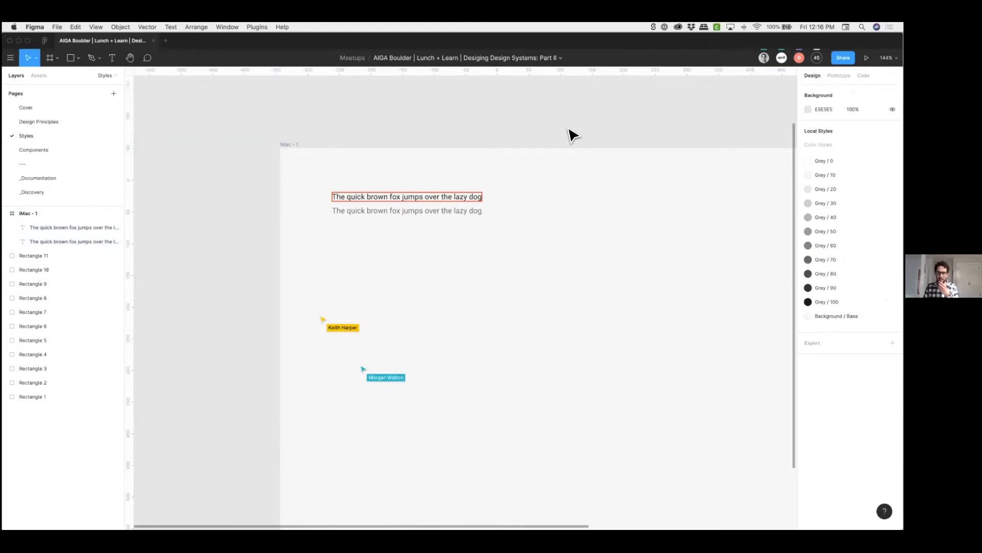
# - Detach the upper text line's fill from the "Grey / 100" color style
pyautogui.hscroll(1, 549, 127)
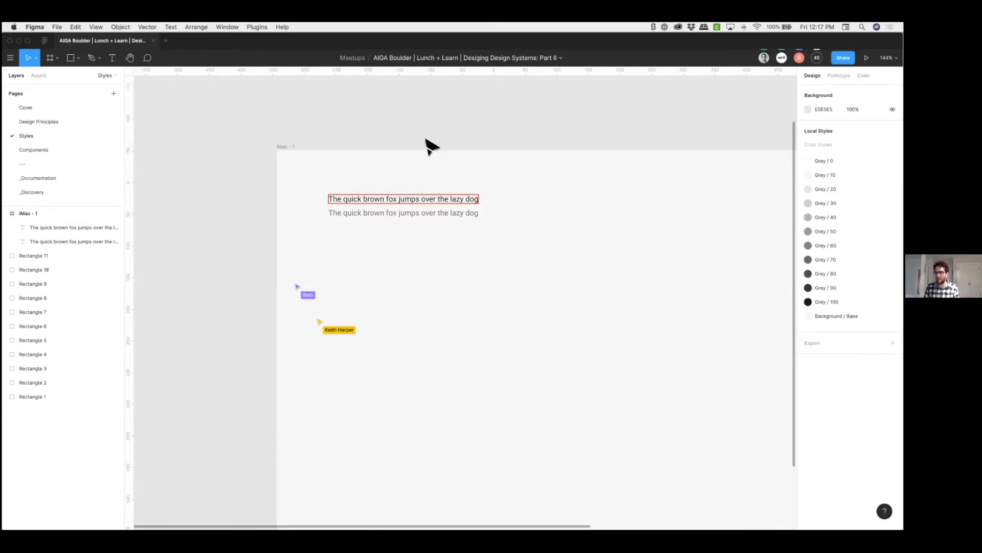
pyautogui.click(439, 210)
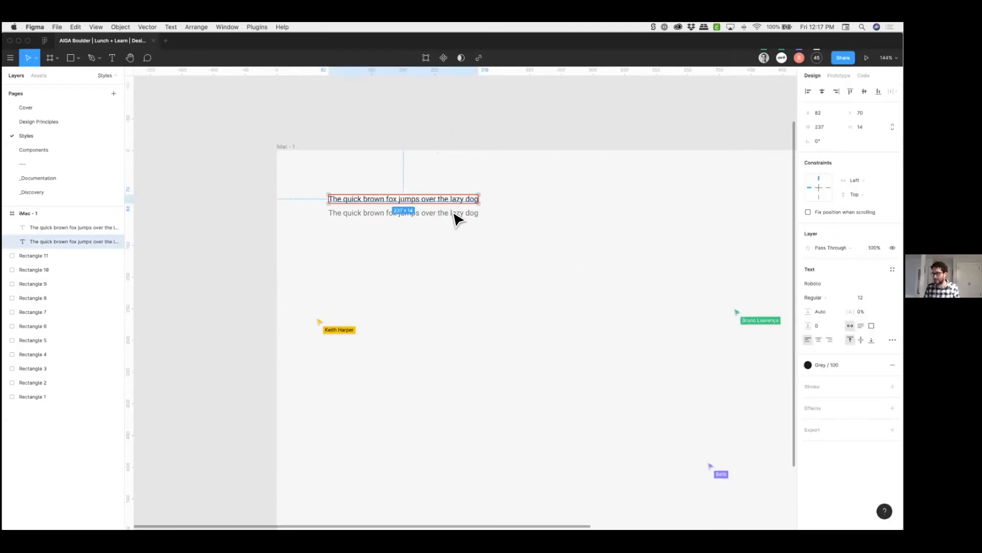
pyautogui.press('super+a')
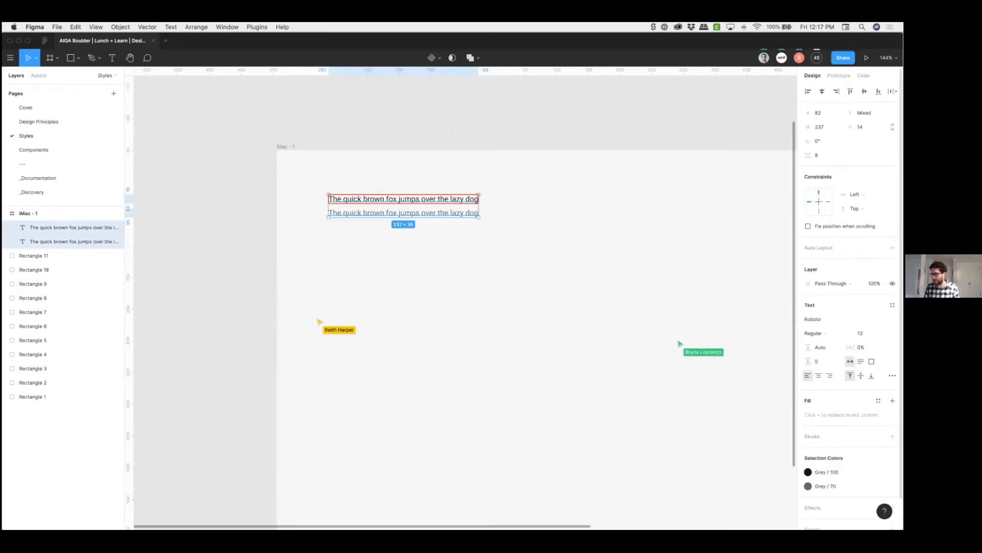
pyautogui.click(360, 226)
pyautogui.click(367, 199)
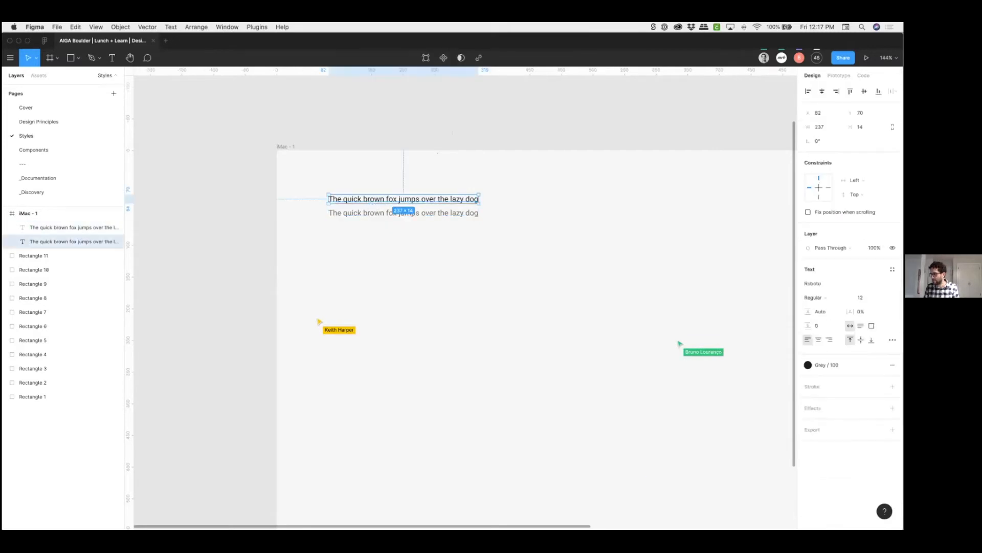
pyautogui.click(879, 364)
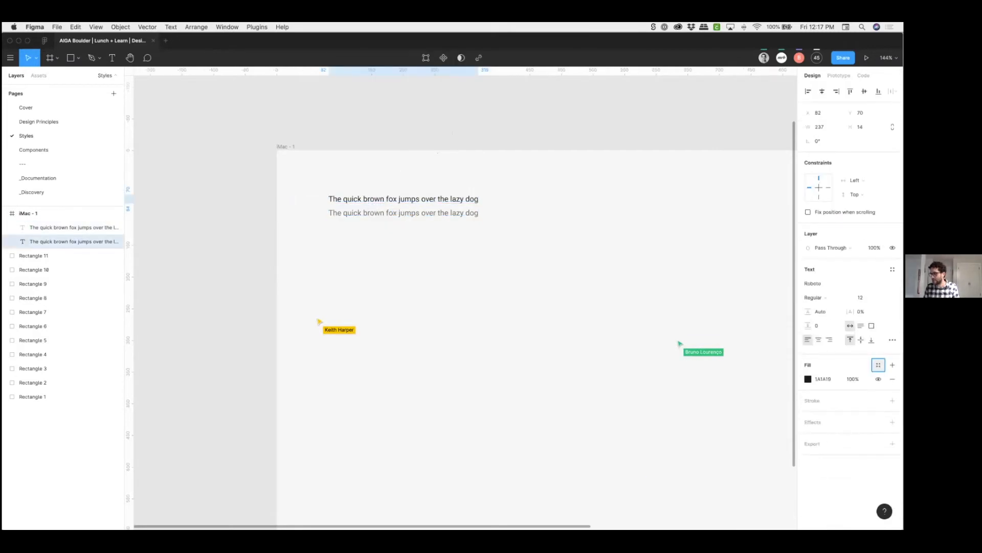
# - Save the upper text line's fill as a new color style named "Content / Base"
pyautogui.click(887, 382)
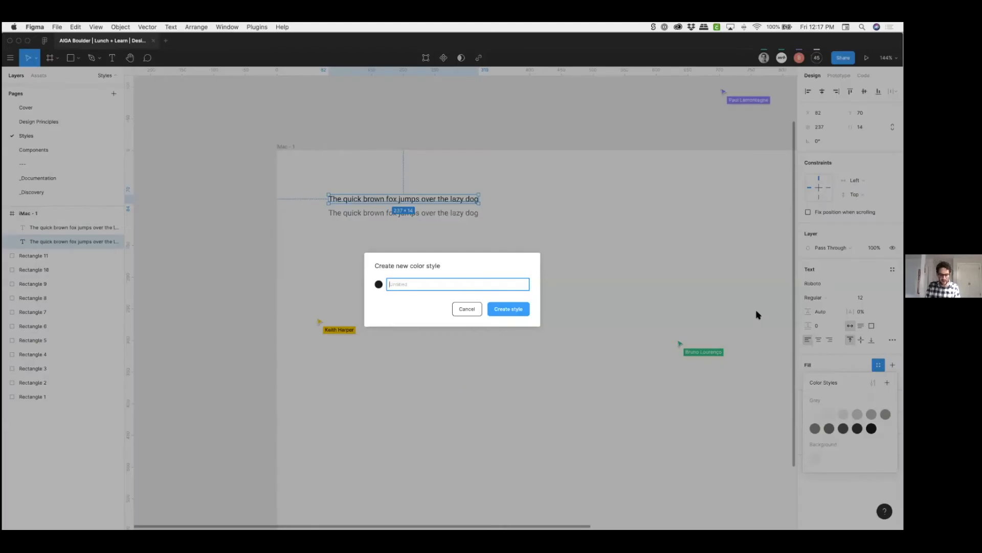
pyautogui.write('T')
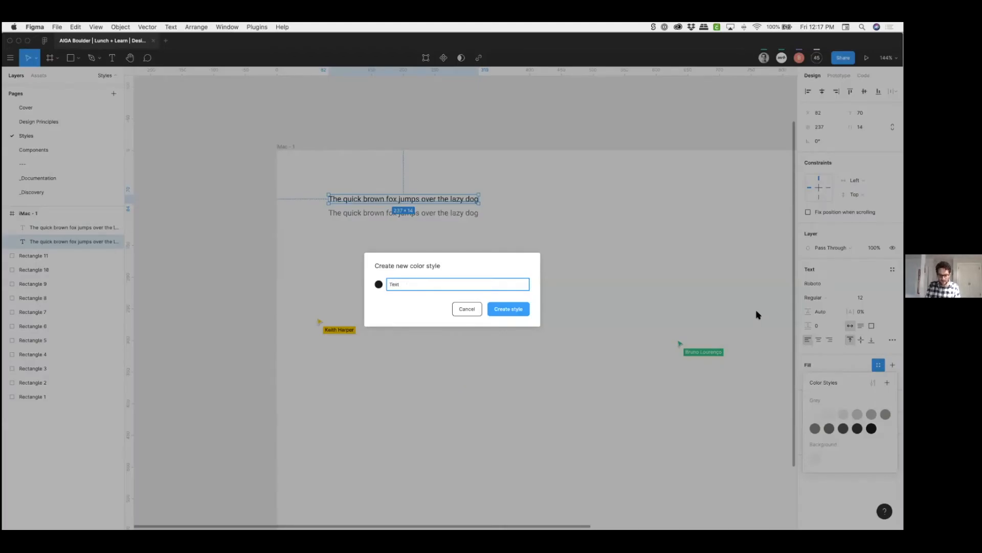
pyautogui.write('ext')
pyautogui.press('BackSpace')
pyautogui.press('BackSpace')
pyautogui.press('BackSpace')
pyautogui.press('BackSpace')
pyautogui.write('Content / Base')
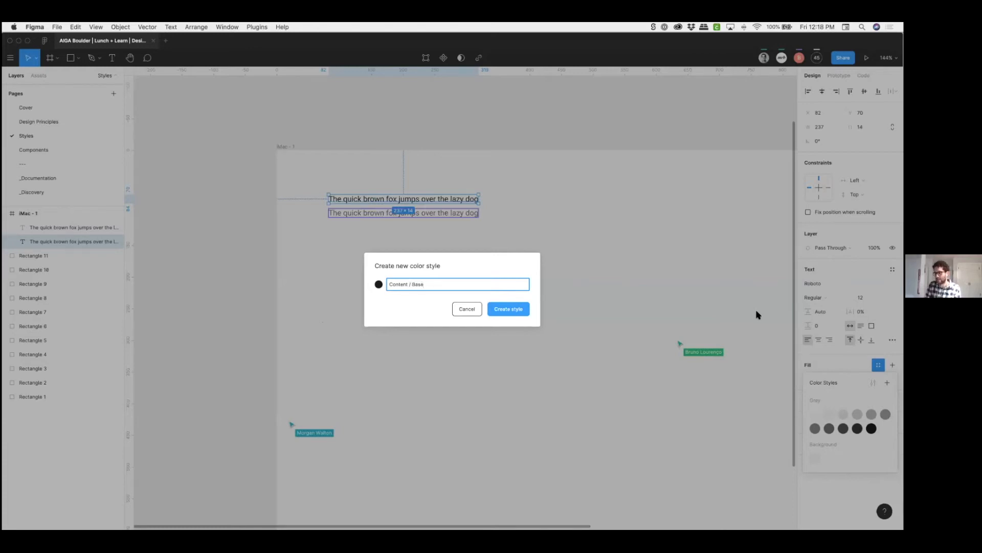
pyautogui.press('Return')
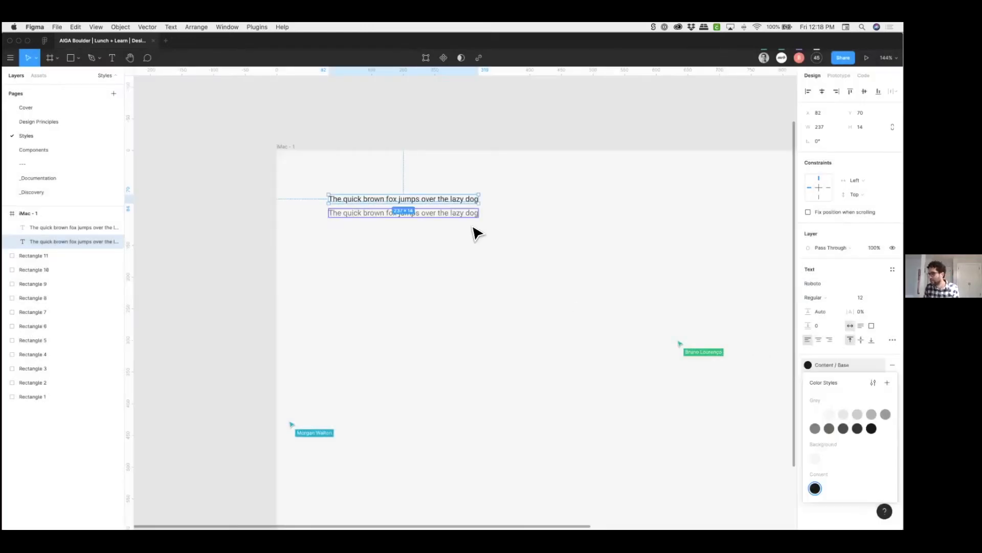
# - Detach the lower text line's fill from "Grey / 70" and save it as a new color style named "Content / Subdued"
pyautogui.press('Escape')
pyautogui.click(463, 216)
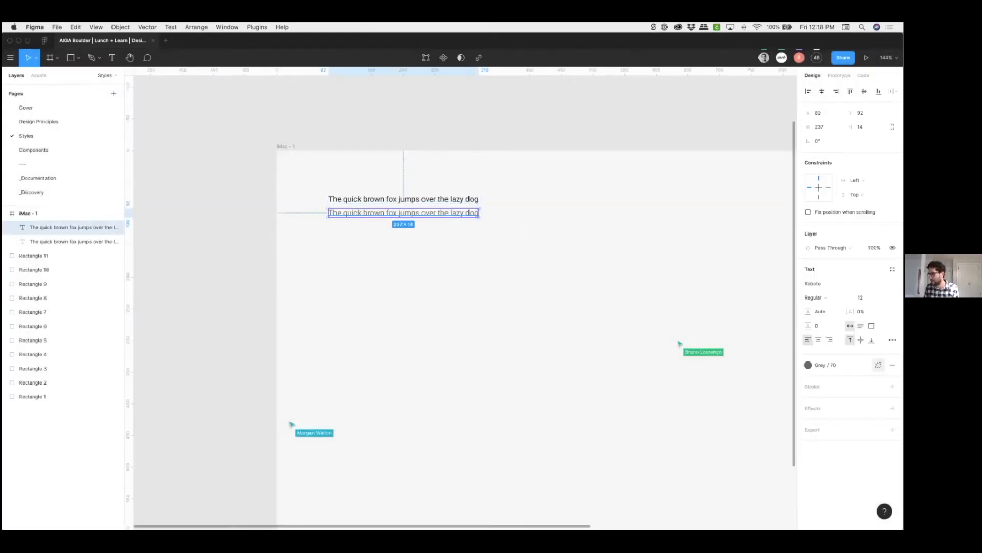
pyautogui.click(878, 365)
pyautogui.click(879, 364)
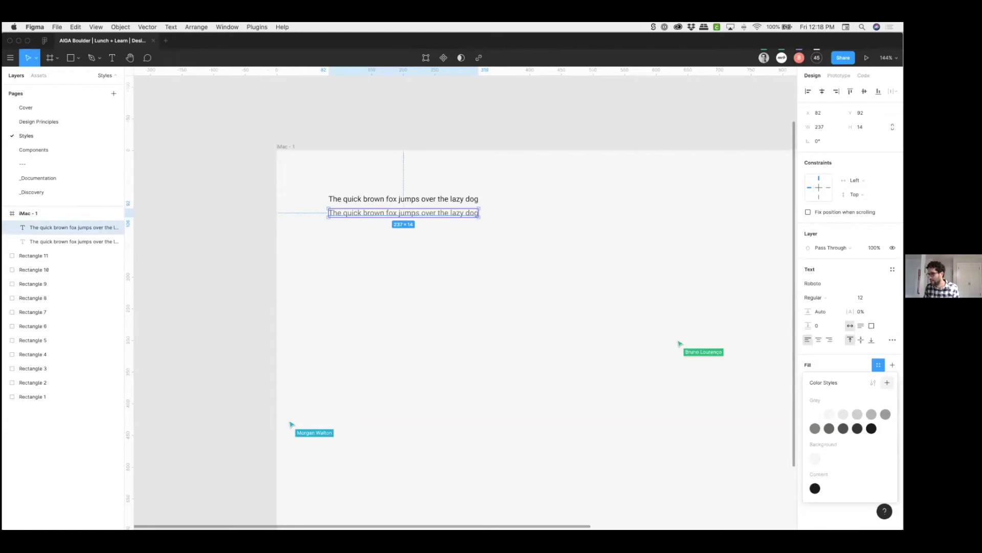
pyautogui.click(887, 382)
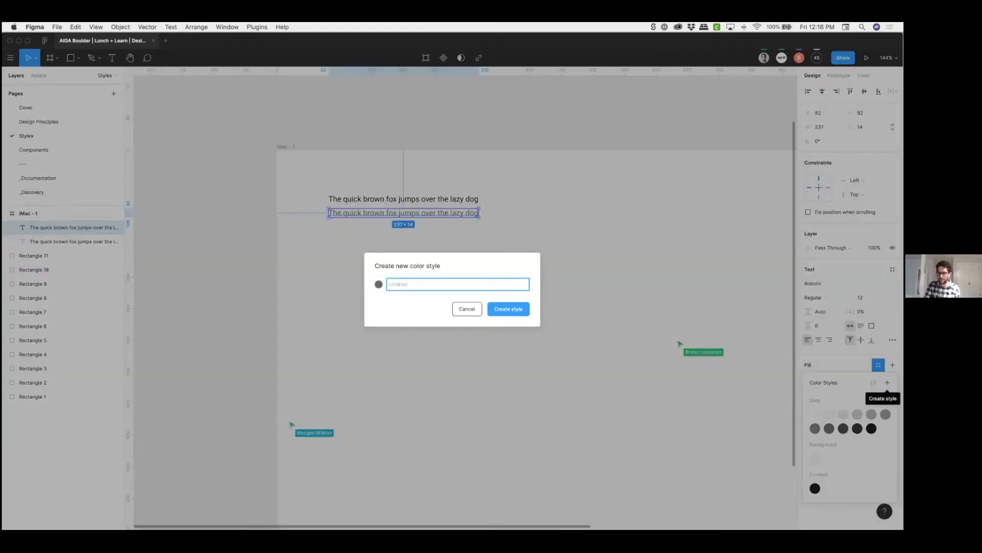
pyautogui.write('Content / Sub')
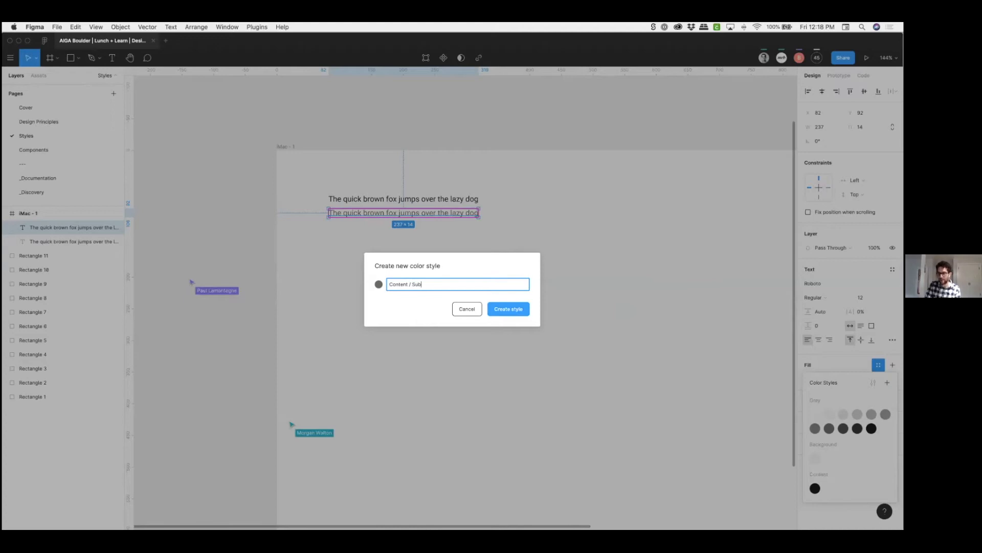
pyautogui.write('ued')
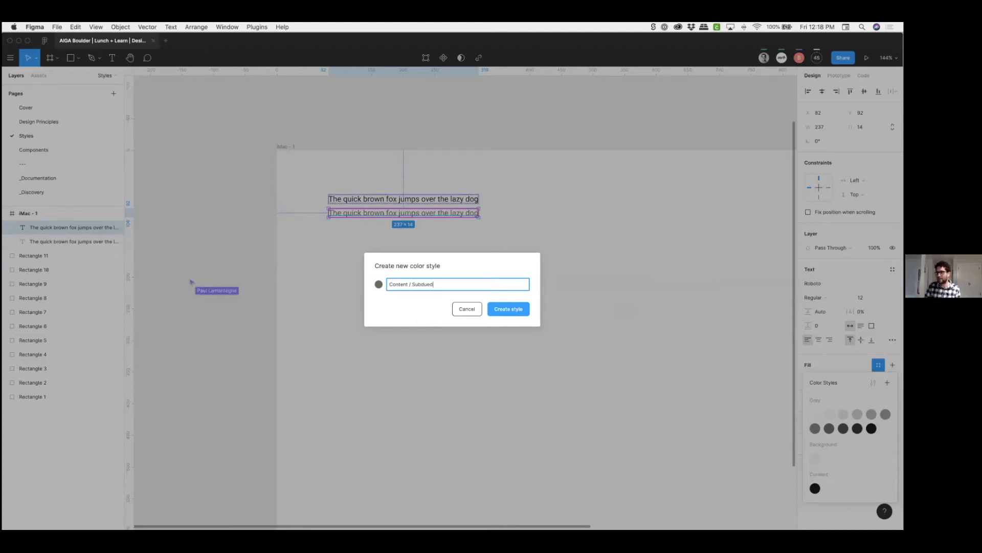
pyautogui.press('Return')
pyautogui.click(477, 244)
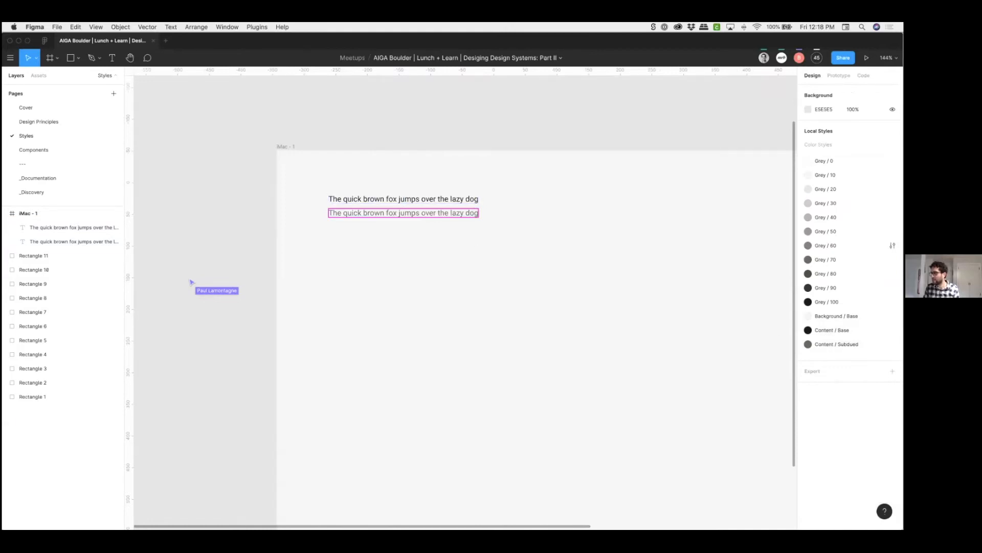
# - Reorder the local color styles so Content / Subdued, Content / Base and Background / Base sit above the Grey styles
pyautogui.click(820, 319)
pyautogui.moveTo(820, 161); pyautogui.dragTo(821, 153)
pyautogui.moveTo(821, 330); pyautogui.dragTo(820, 156)
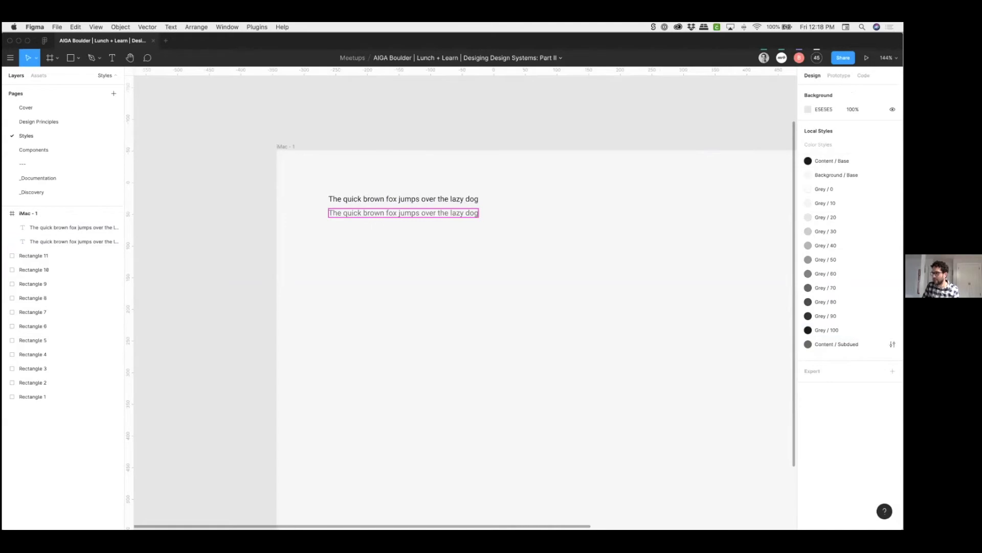
pyautogui.click(834, 344)
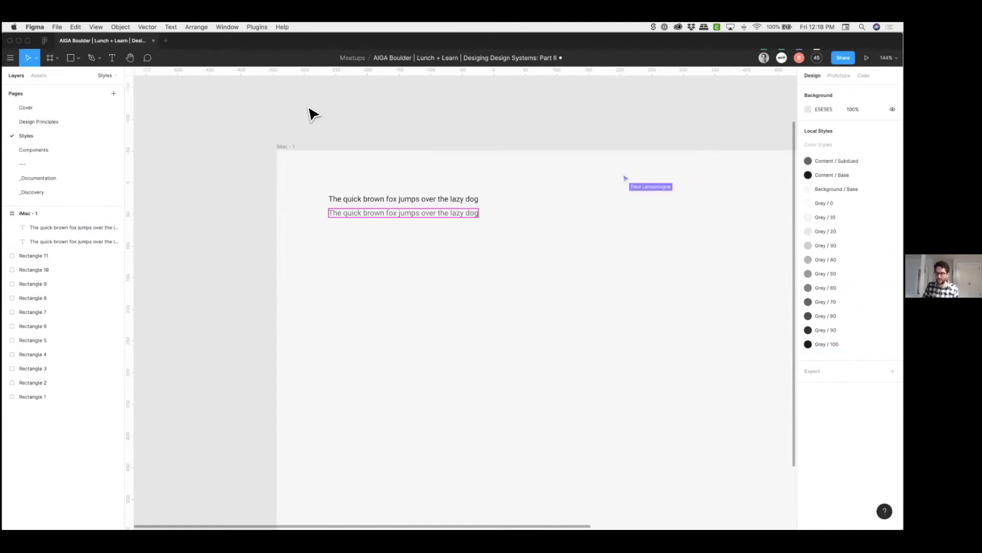
# - Place a temporary 100 × 100 rectangle on the iMac frame to view its fill's color style options, then delete it
pyautogui.press('r')
pyautogui.click(342, 260)
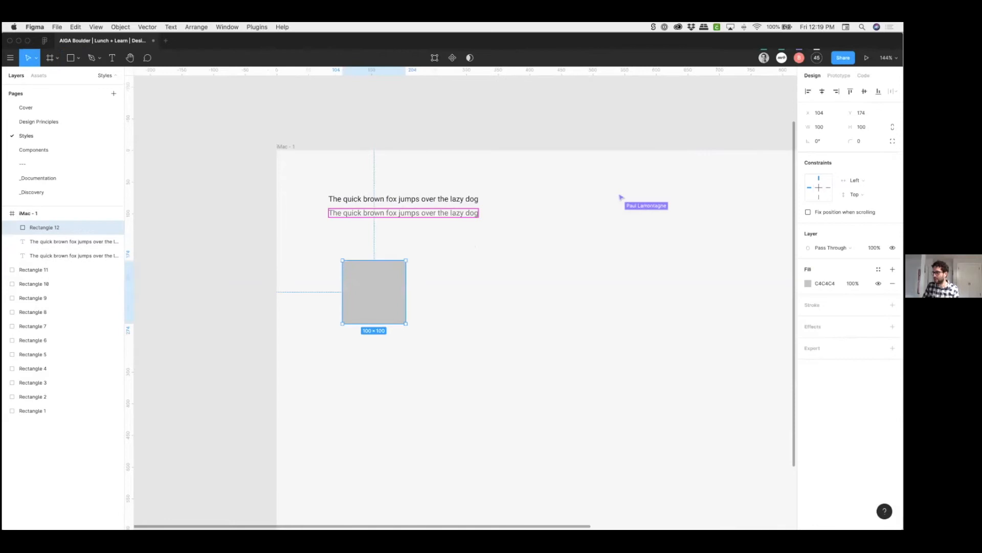
pyautogui.click(878, 270)
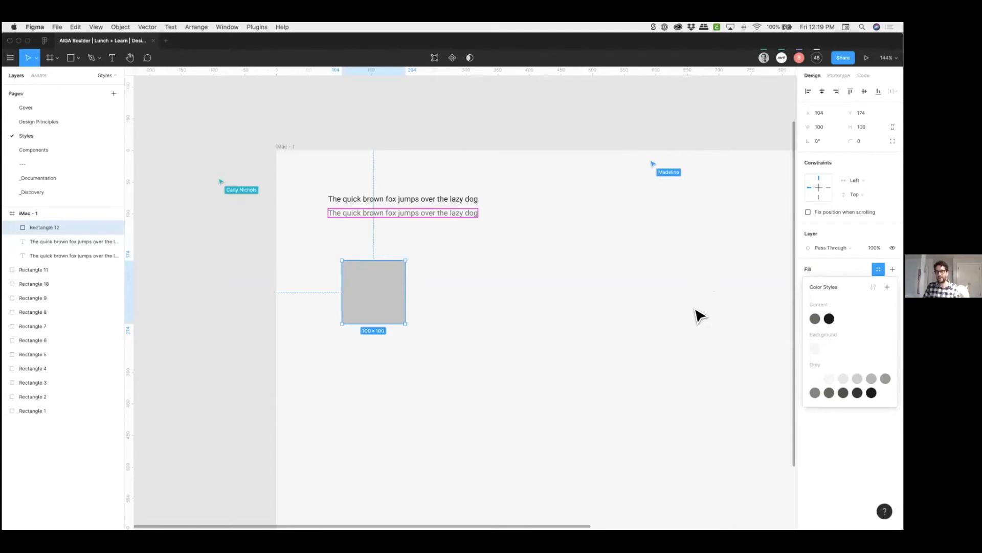
pyautogui.scroll(1, 699, 315)
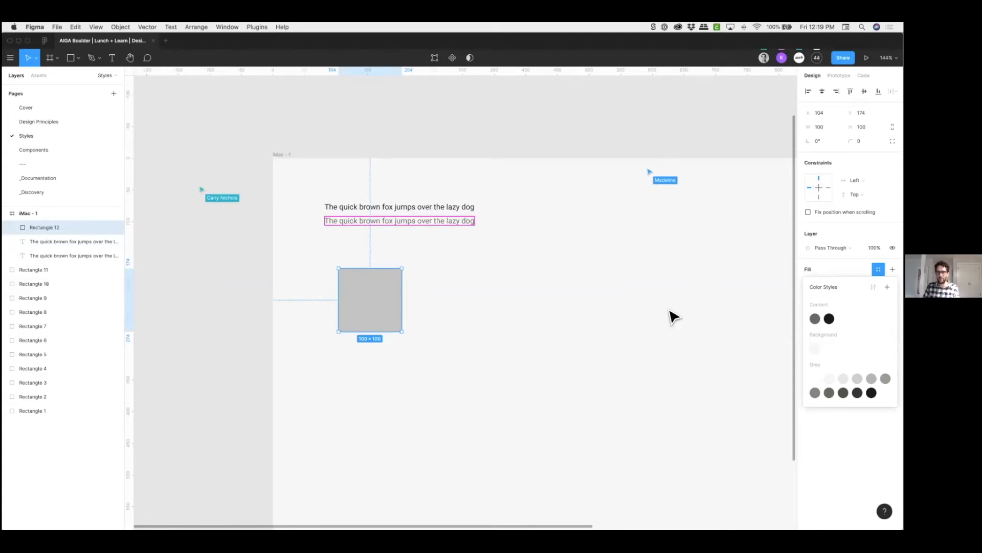
pyautogui.click(589, 320)
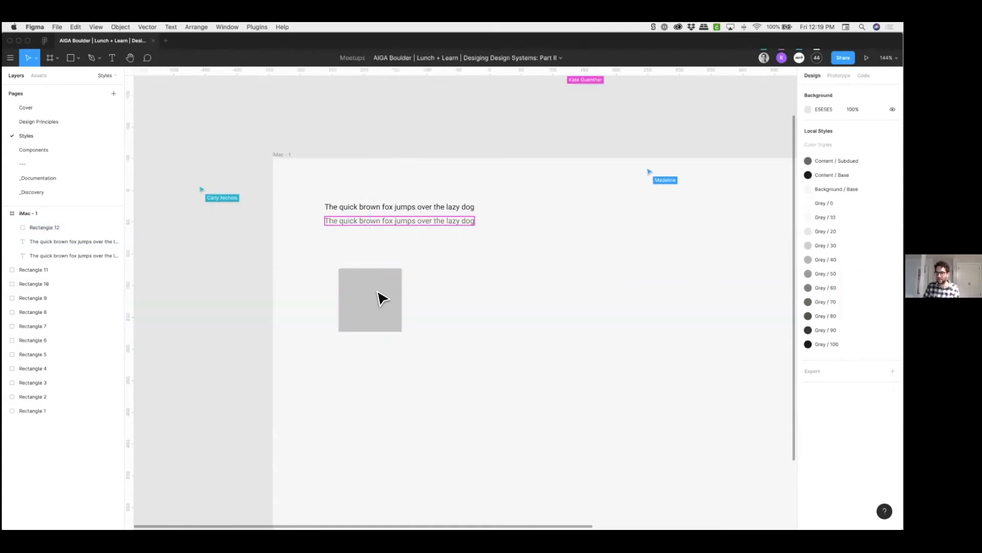
pyautogui.click(384, 298)
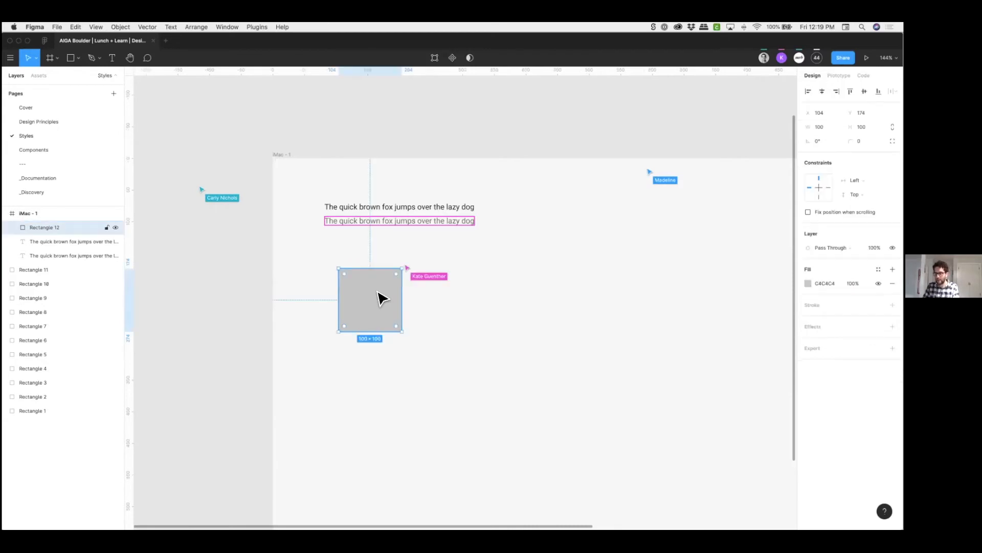
pyautogui.press('Delete')
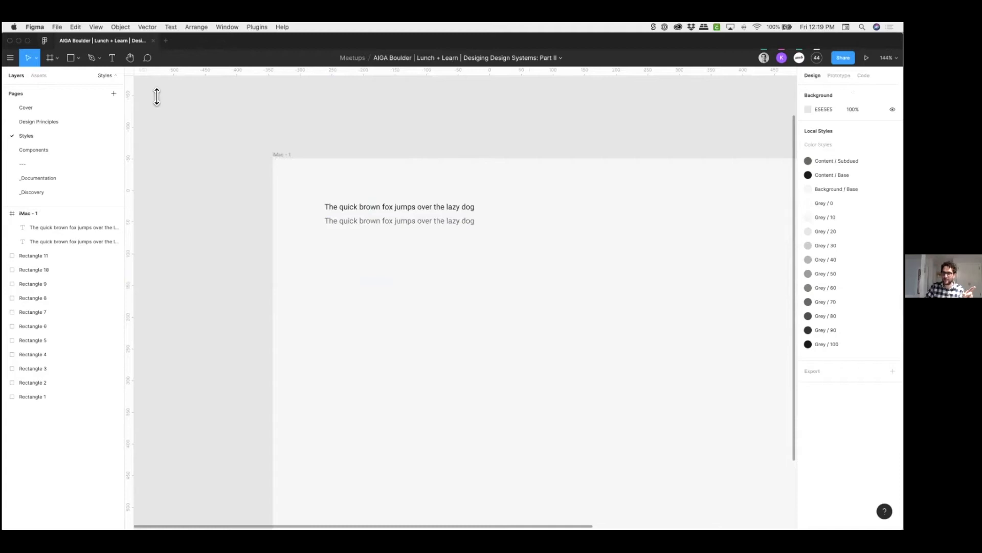
# - Search drafts and teams, and the Community, for "sketch import"
pyautogui.click(45, 41)
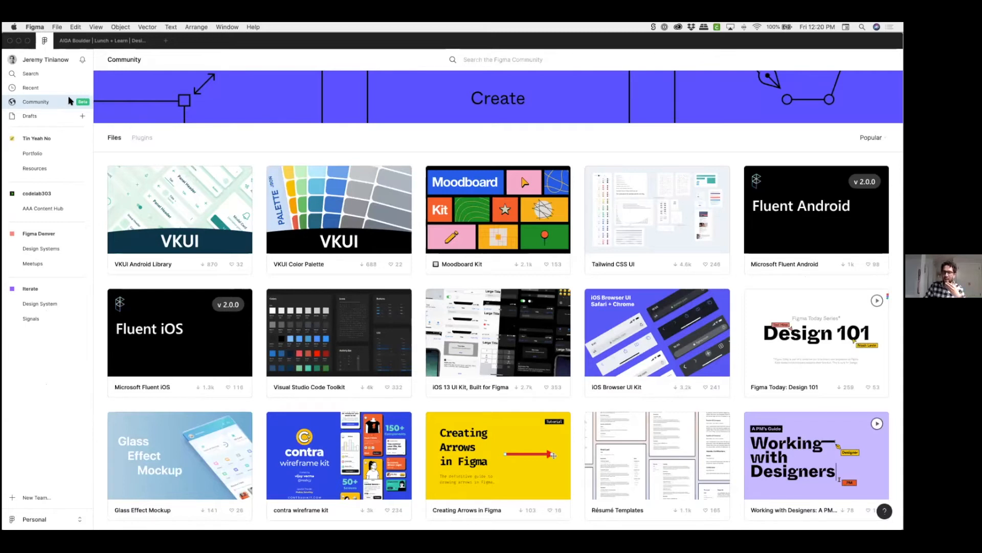
pyautogui.click(31, 73)
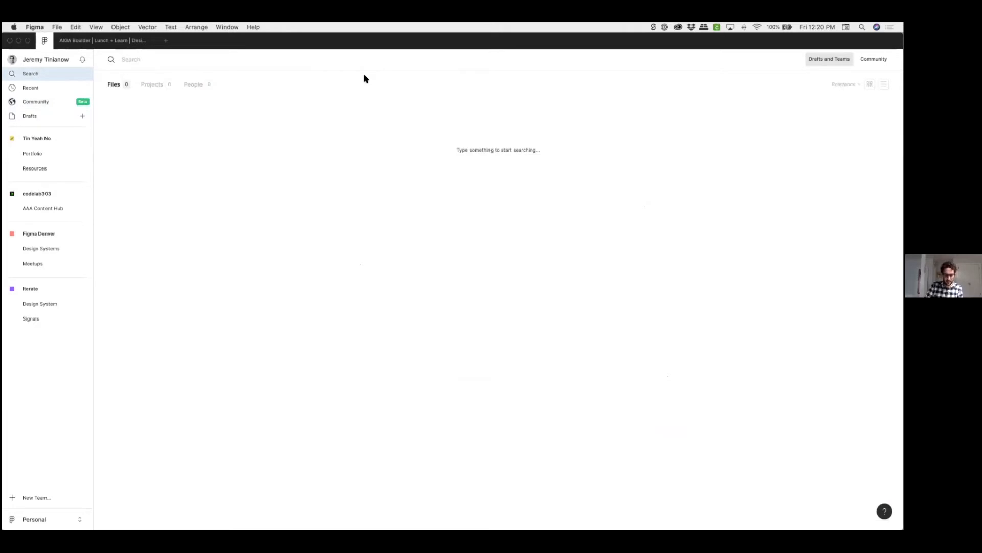
pyautogui.write('sket')
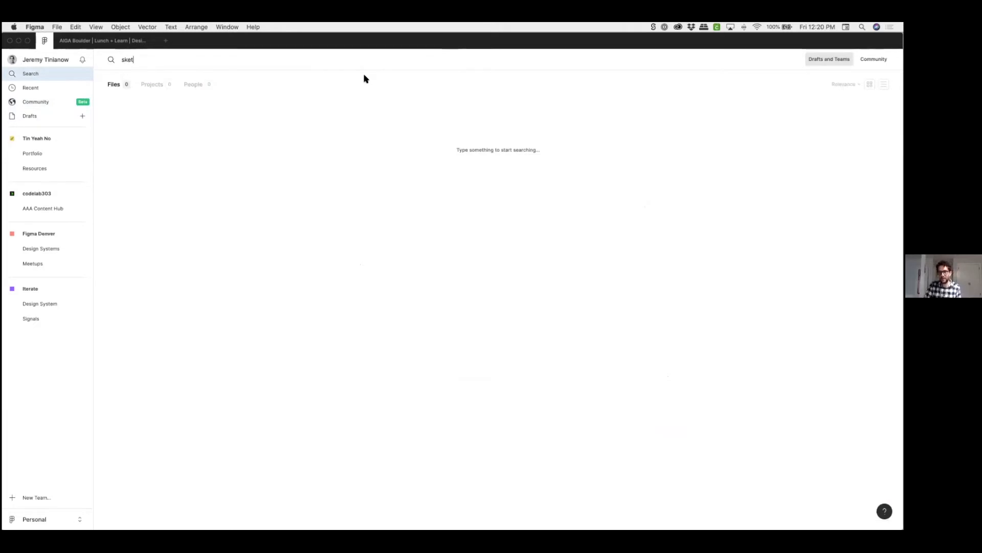
pyautogui.write('ch import')
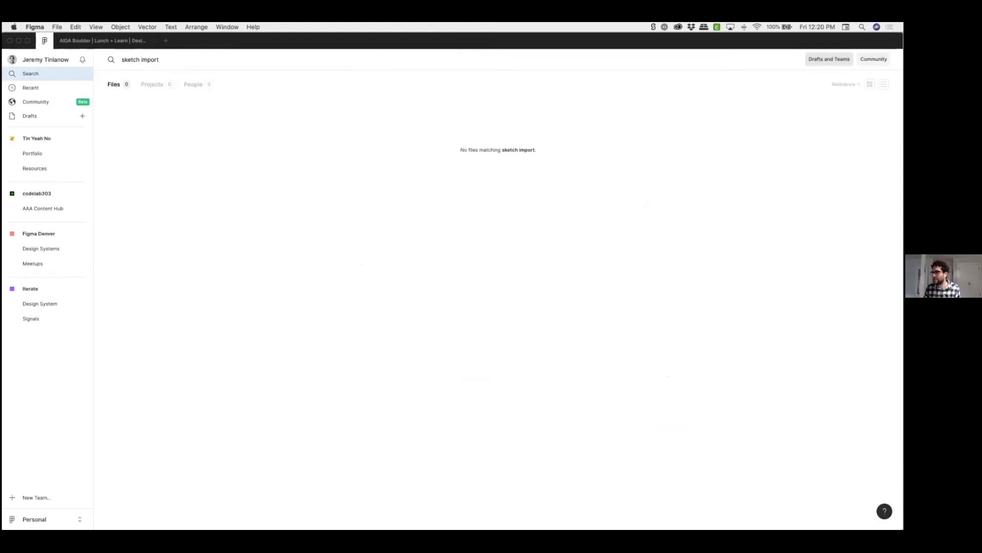
pyautogui.click(874, 59)
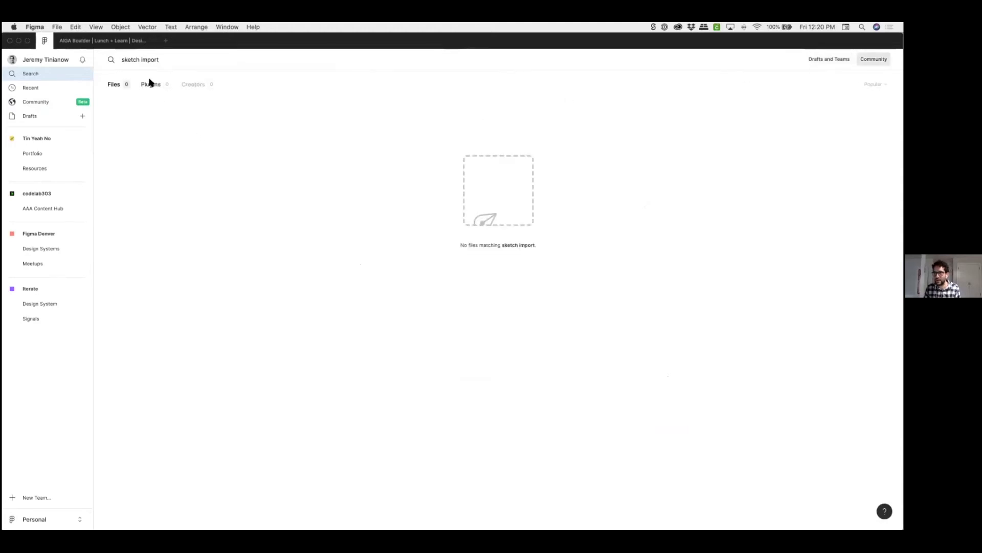
# - Search the Figma Community for "convert styles"
pyautogui.click(34, 102)
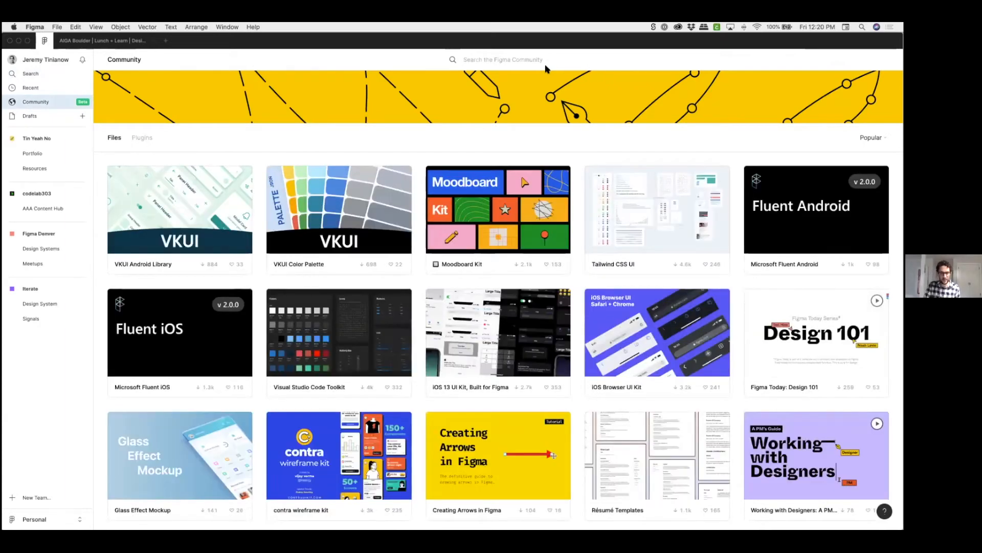
pyautogui.write('convert st')
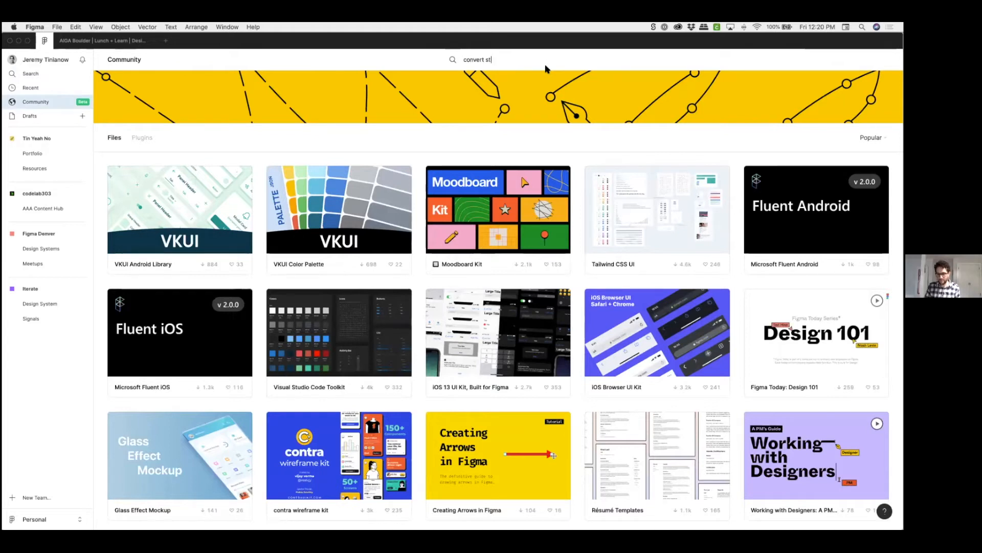
pyautogui.write('yles')
pyautogui.press('Return')
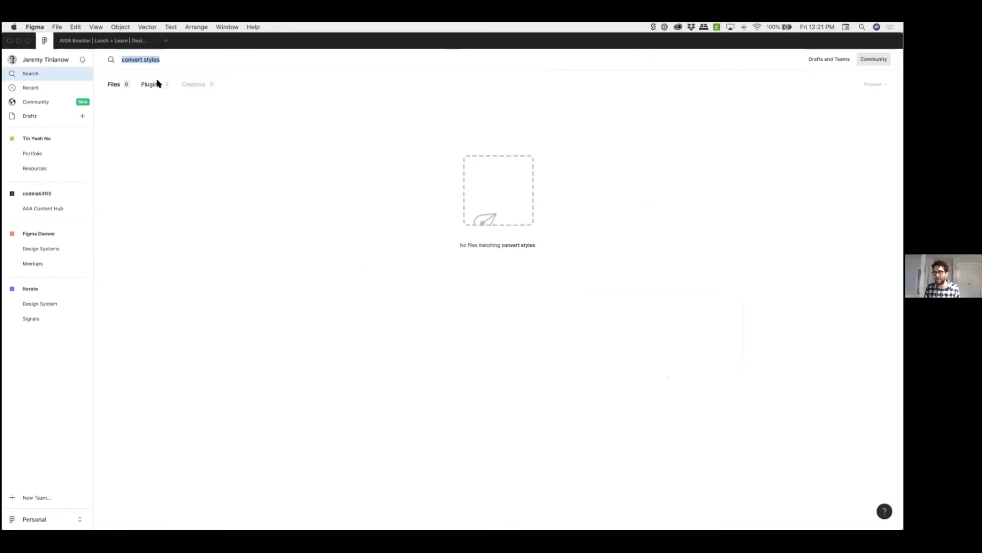
# - Clear the search and show the popular plugins in the Community
pyautogui.click(168, 60)
pyautogui.press('super+a')
pyautogui.press('BackSpace')
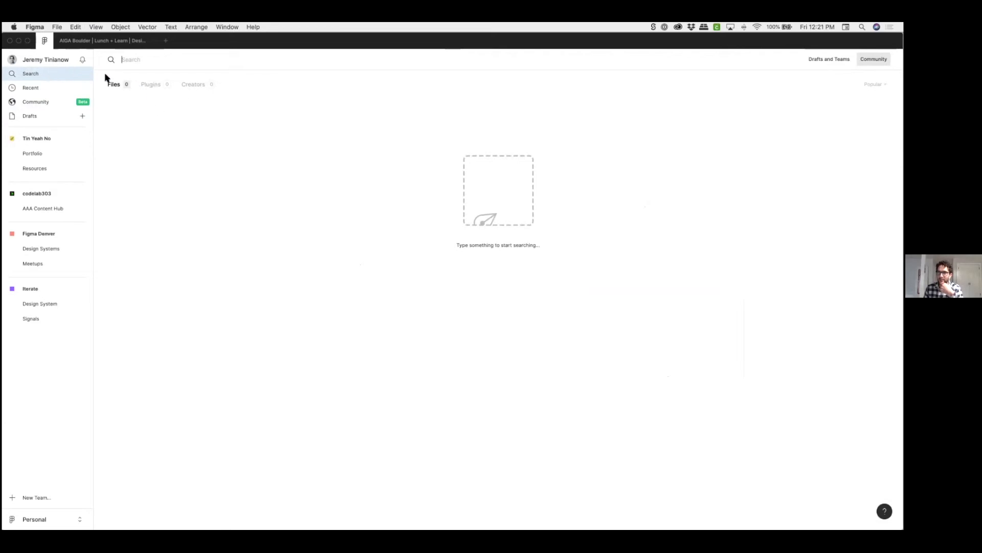
pyautogui.click(32, 101)
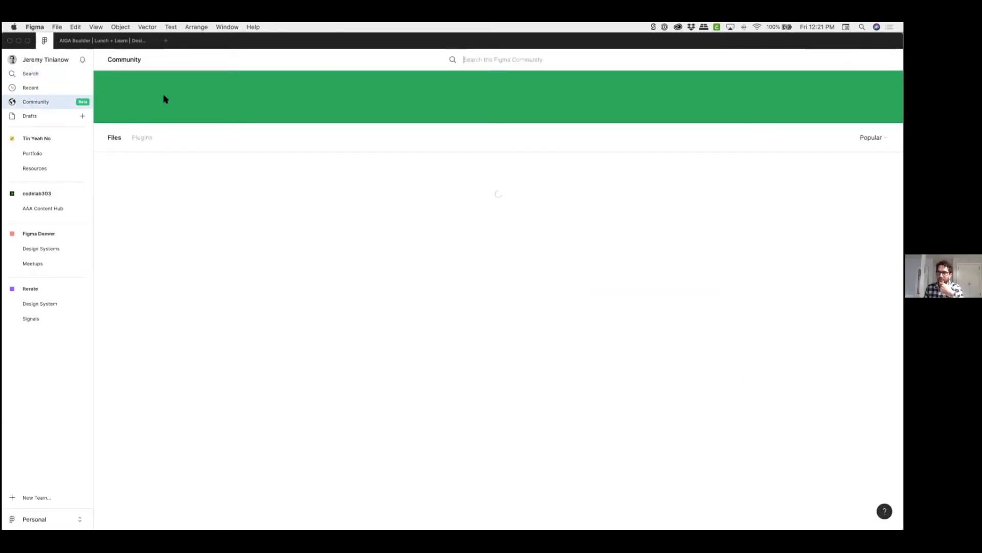
pyautogui.click(142, 137)
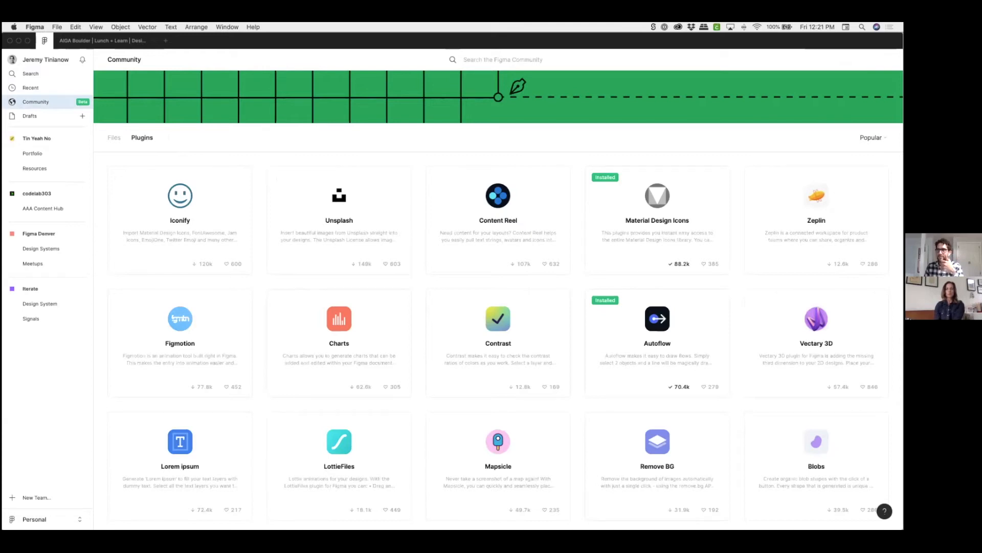
# - Return to the AIGA Boulder design file and delete the lower text line from the iMac frame
pyautogui.click(77, 41)
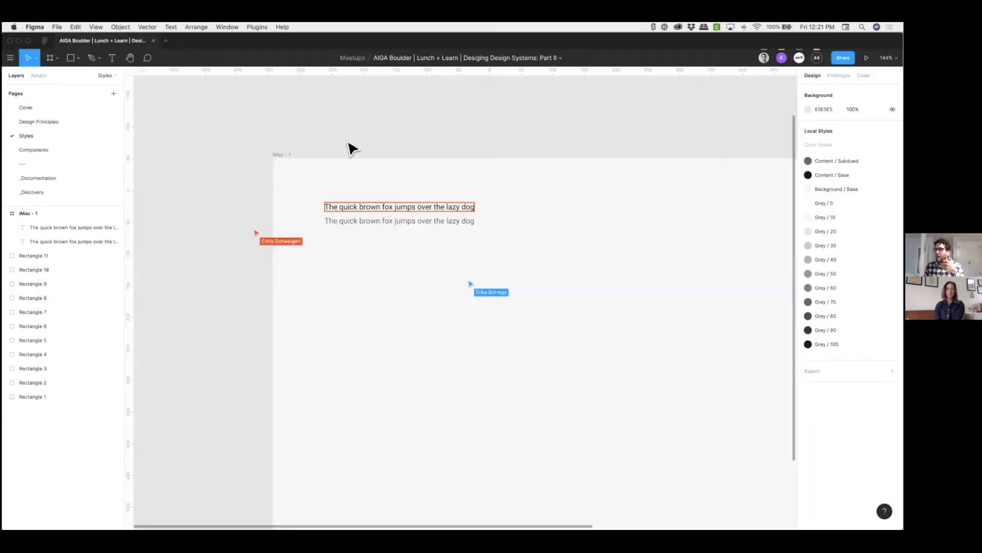
pyautogui.hscroll(4, 291, 145)
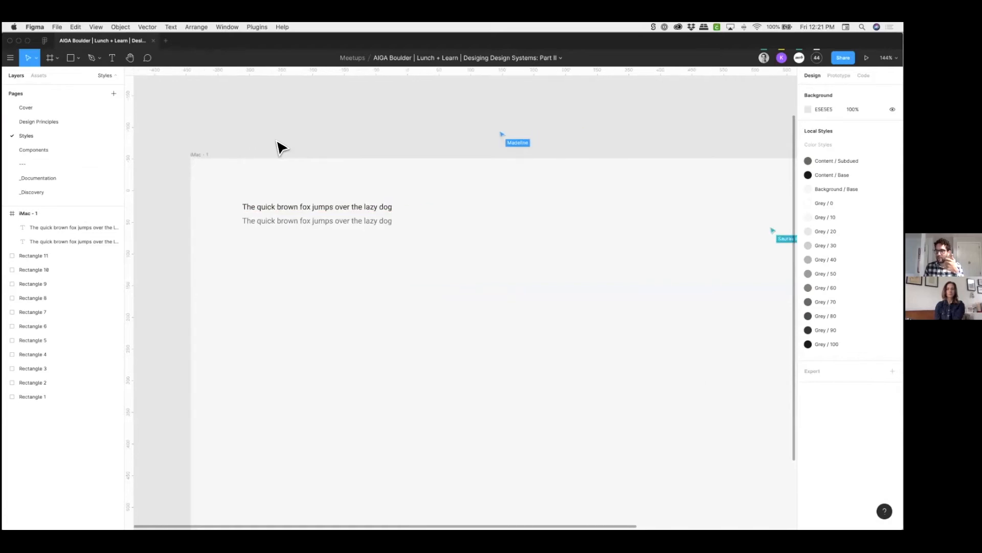
pyautogui.hscroll(2, 278, 149)
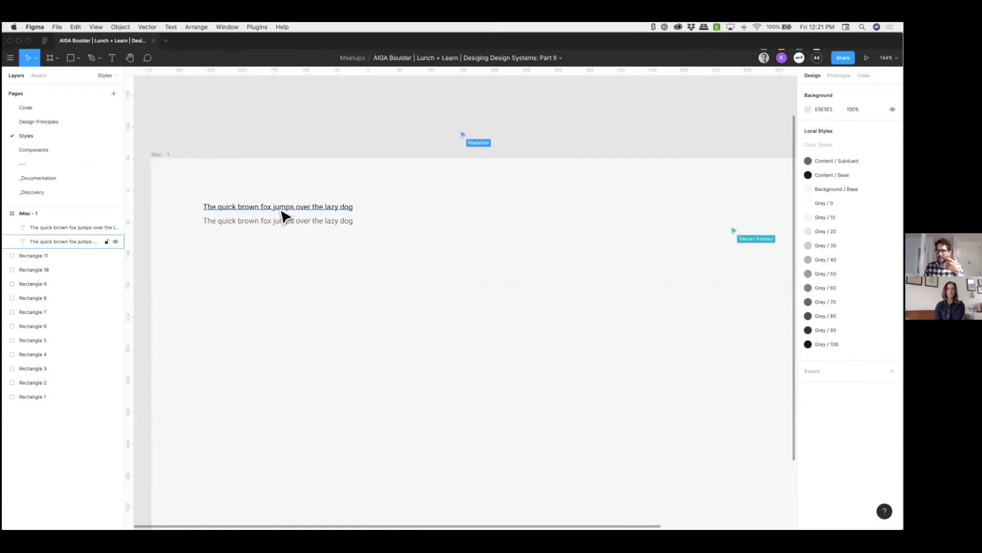
pyautogui.click(302, 230)
pyautogui.press('Delete')
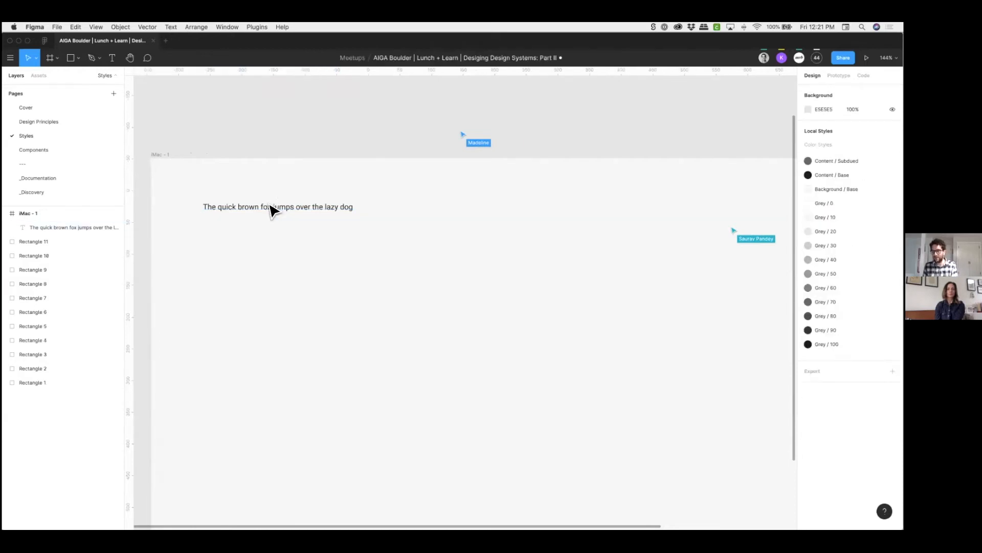
# - Set the remaining text line's font to DM Sans and clear the selection
pyautogui.hotkey('shift', '0')
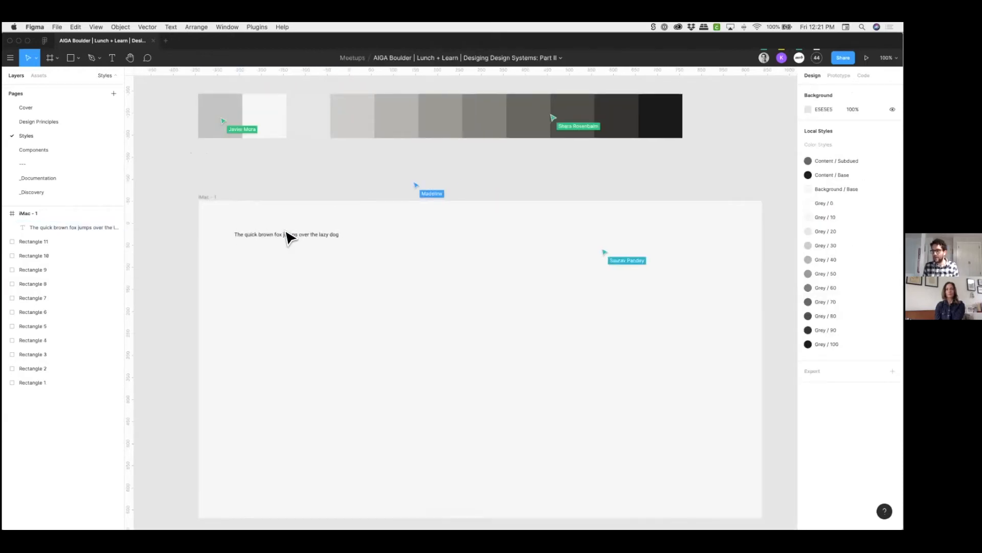
pyautogui.click(286, 234)
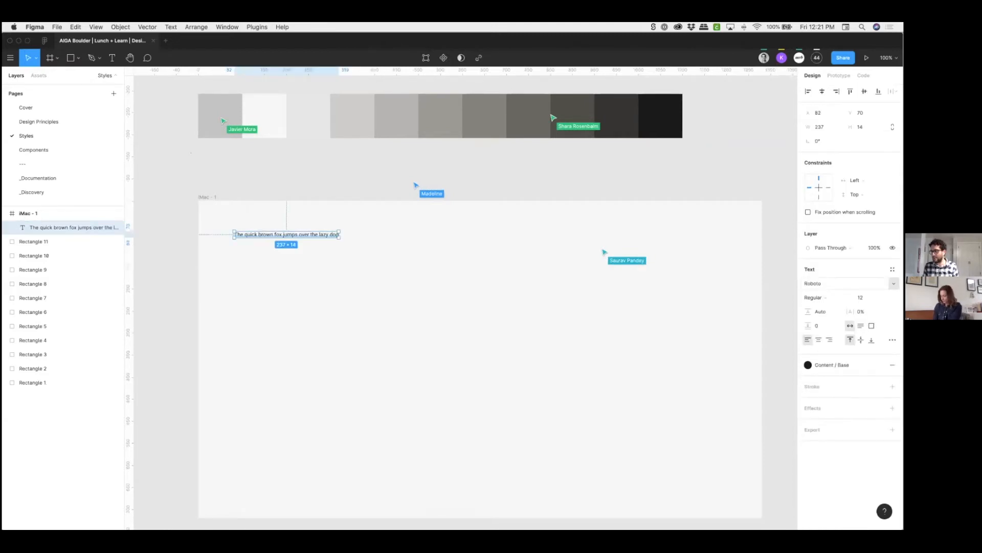
pyautogui.click(819, 283)
pyautogui.write('dm sans')
pyautogui.press('Return')
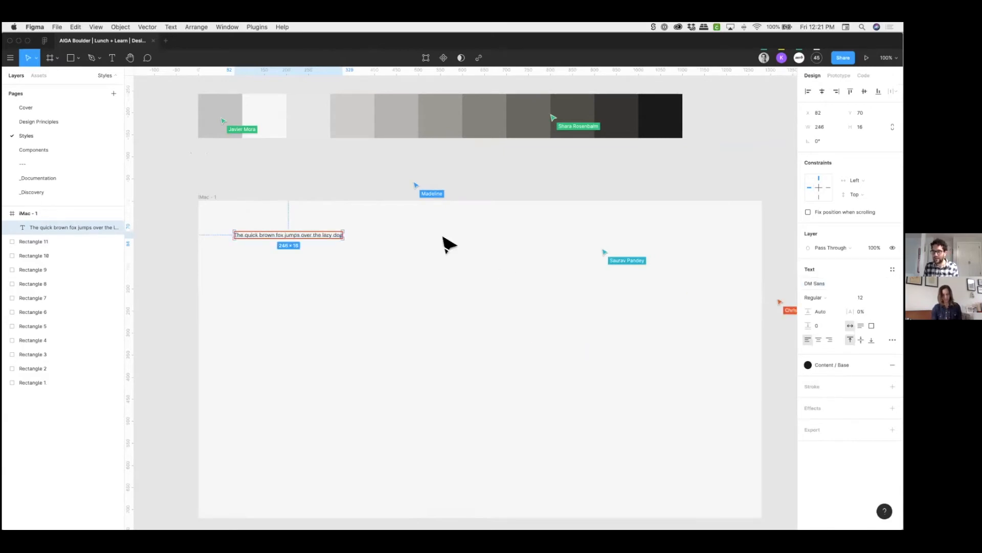
pyautogui.click(358, 265)
# - Inspect the sample text line up close and check its selected typeface in the list of available fonts
pyautogui.click(283, 236)
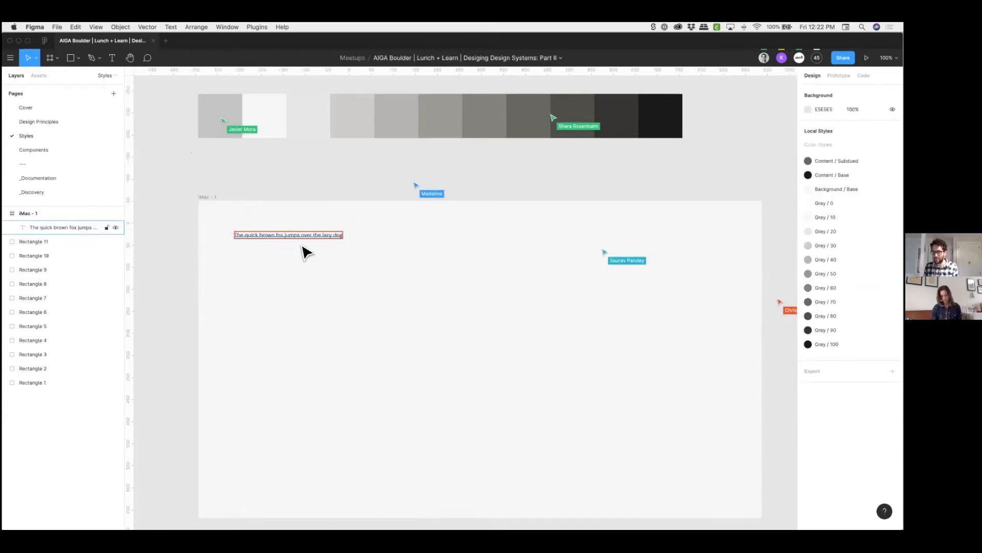
pyautogui.scroll(2, 306, 252)
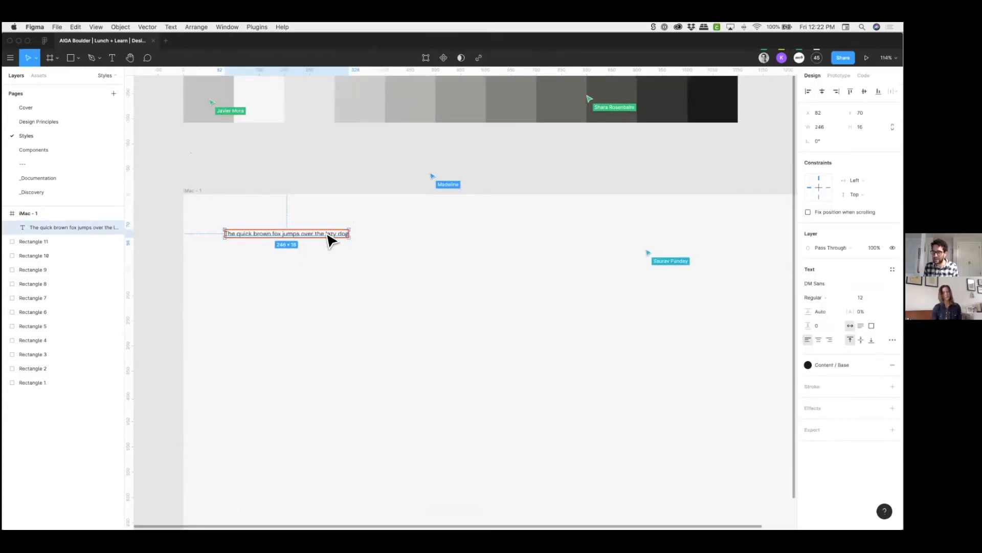
pyautogui.scroll(5, 325, 240)
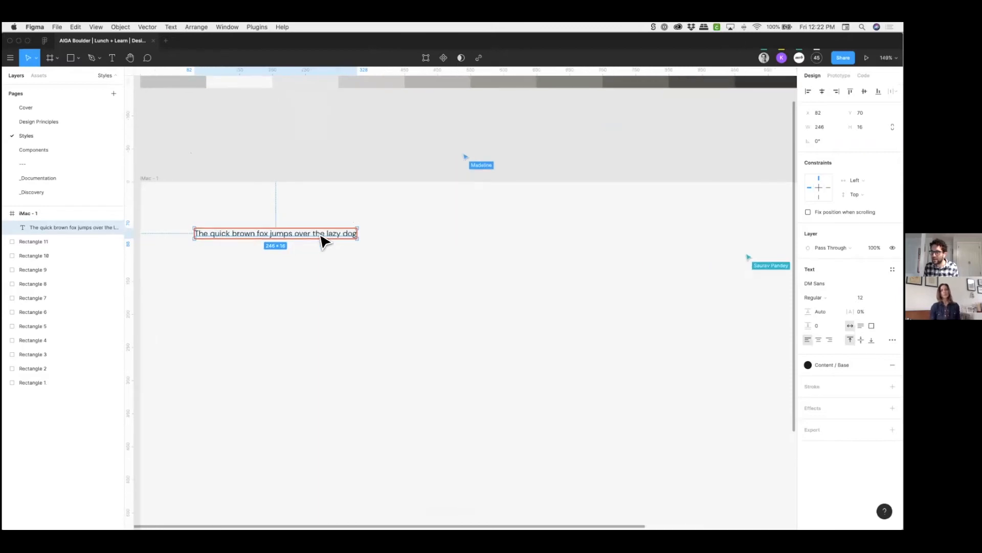
pyautogui.scroll(-3, 321, 240)
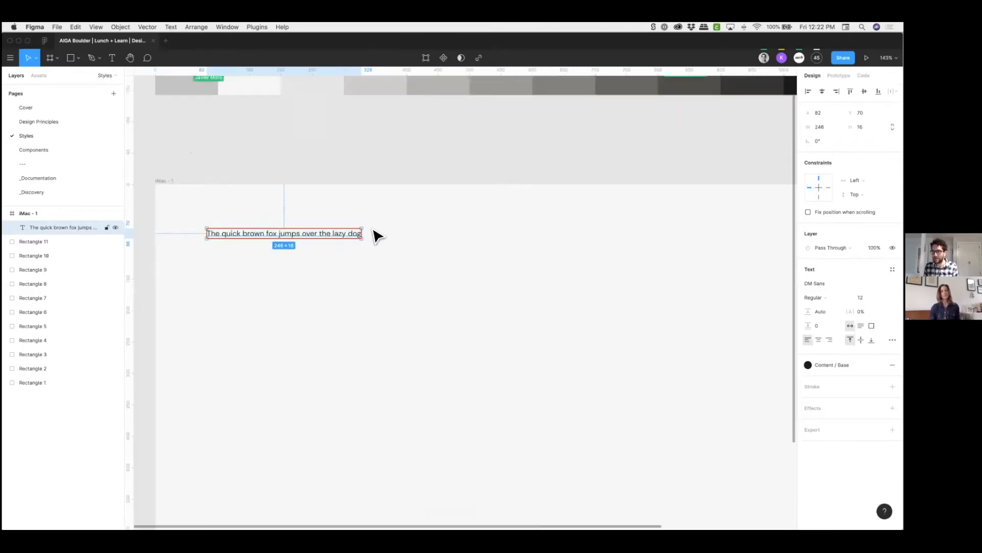
pyautogui.press('Escape')
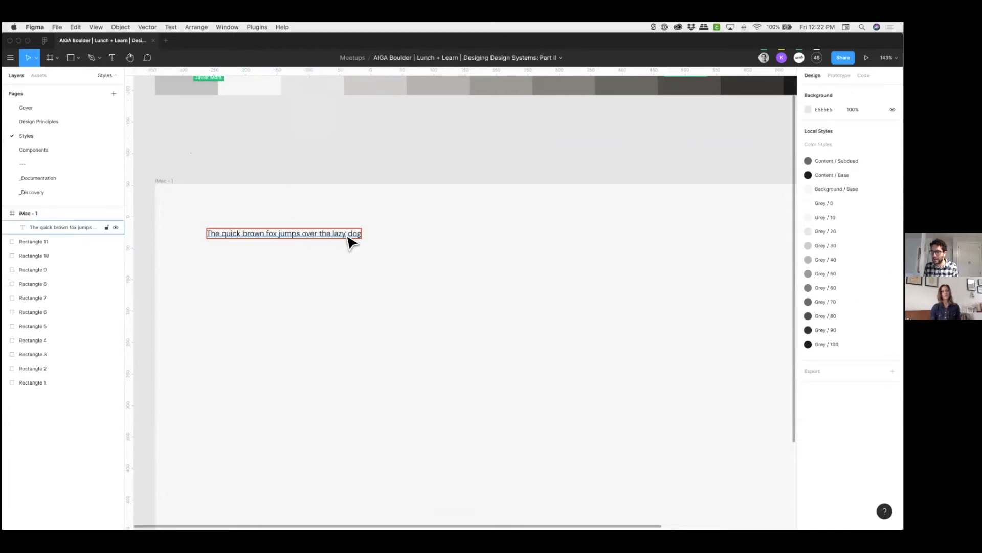
pyautogui.click(297, 250)
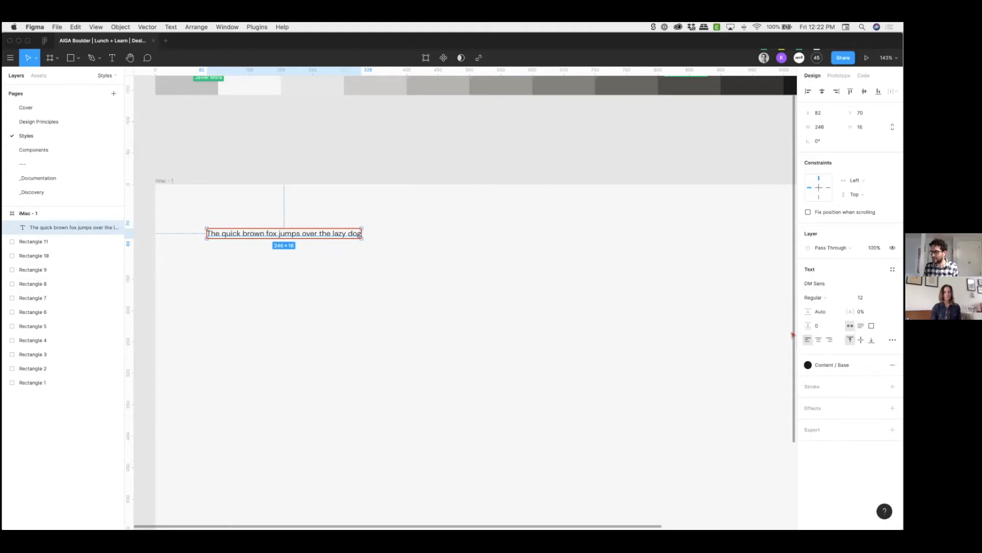
pyautogui.click(839, 283)
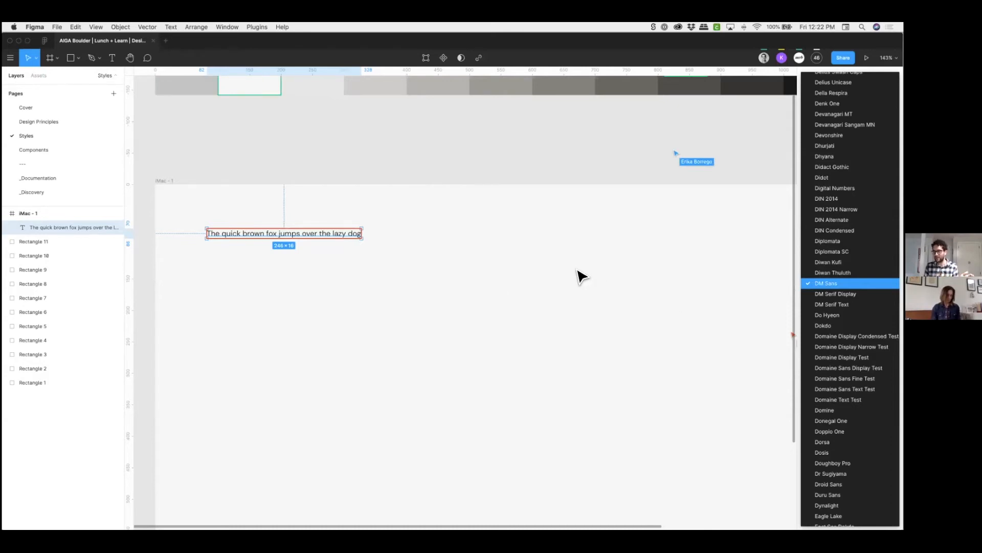
pyautogui.click(584, 275)
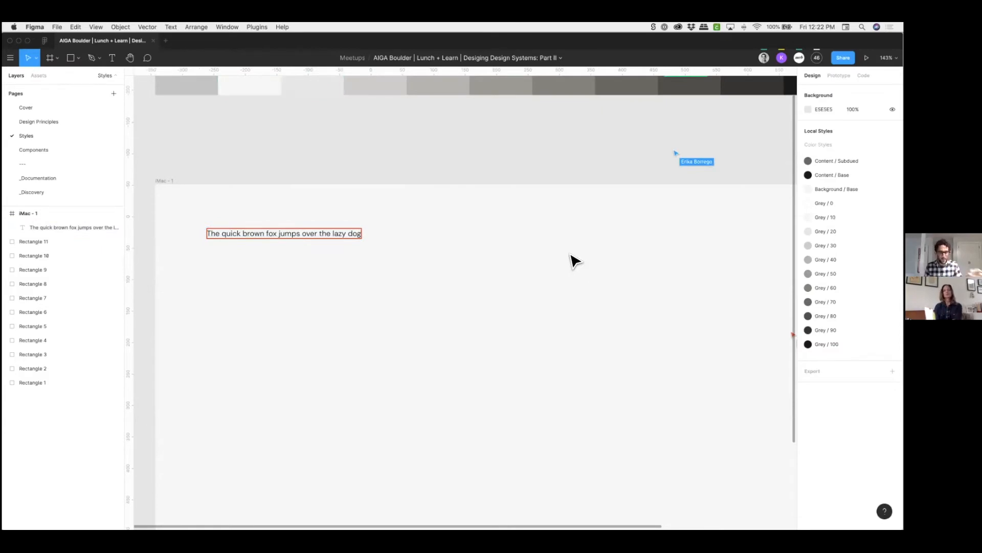
# - Set the sample text line's font size to 16 and view it at 100% zoom with nothing selected
pyautogui.click(274, 235)
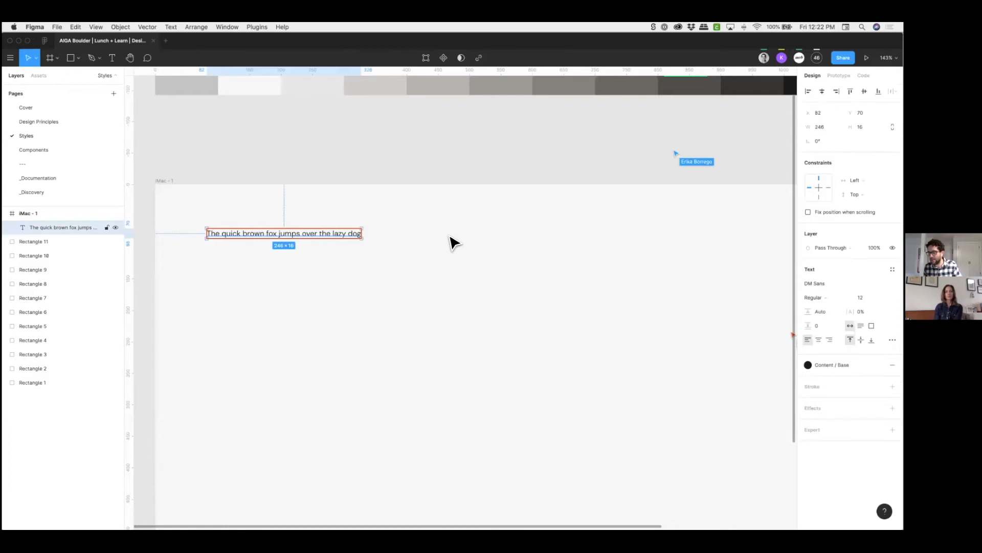
pyautogui.click(861, 297)
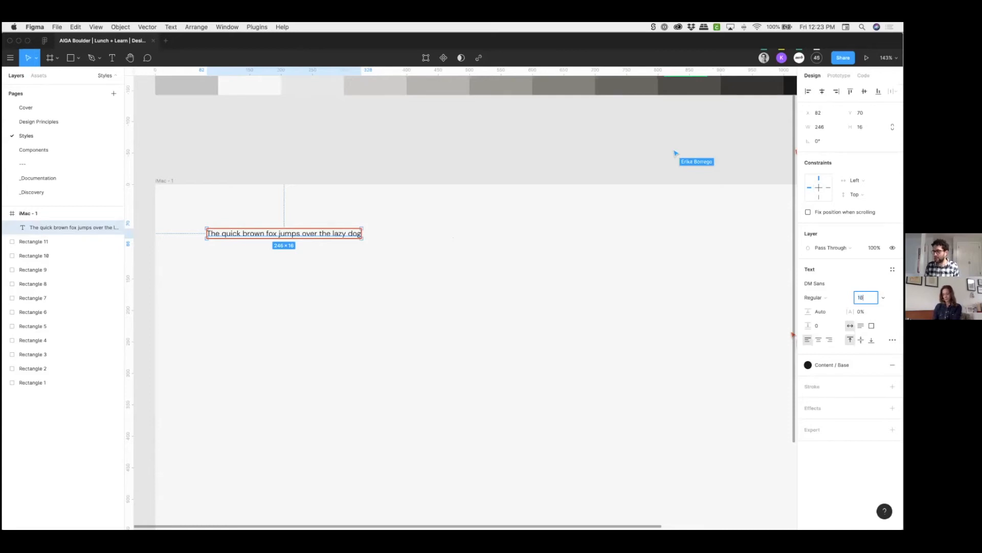
pyautogui.write('16')
pyautogui.press('Return')
pyautogui.click(532, 282)
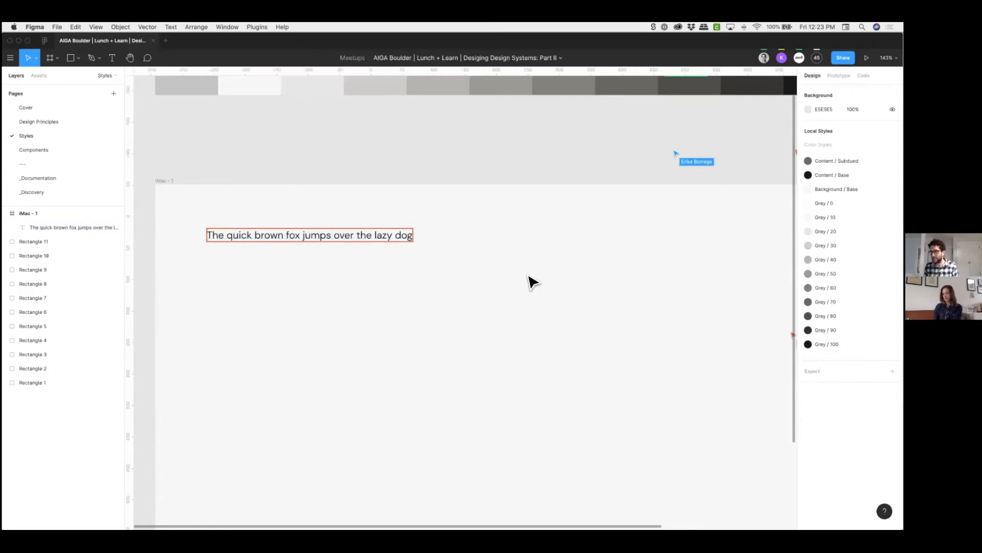
pyautogui.hotkey('shift', '0')
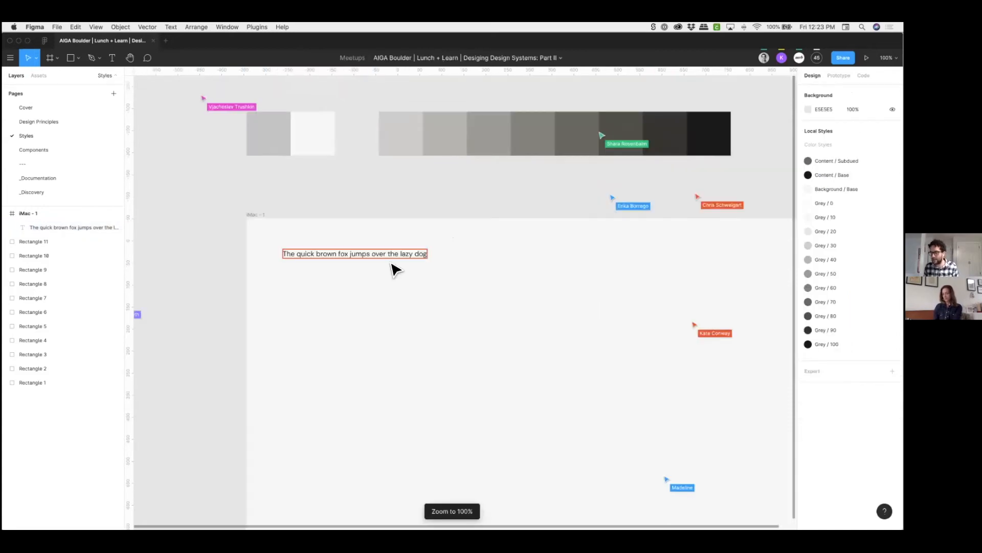
# - Set the sample text line's font size to 18 and clear the selection
pyautogui.click(429, 257)
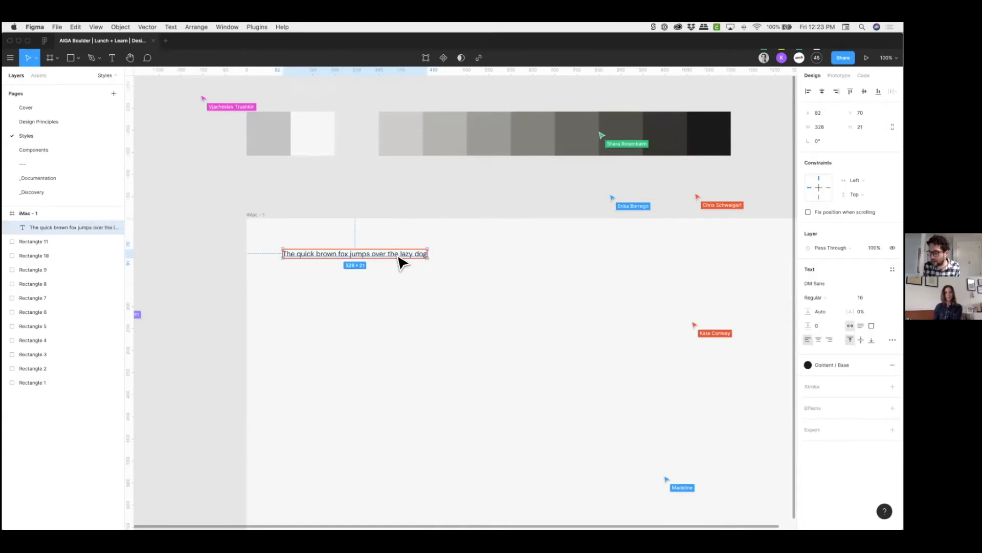
pyautogui.click(454, 259)
pyautogui.click(413, 256)
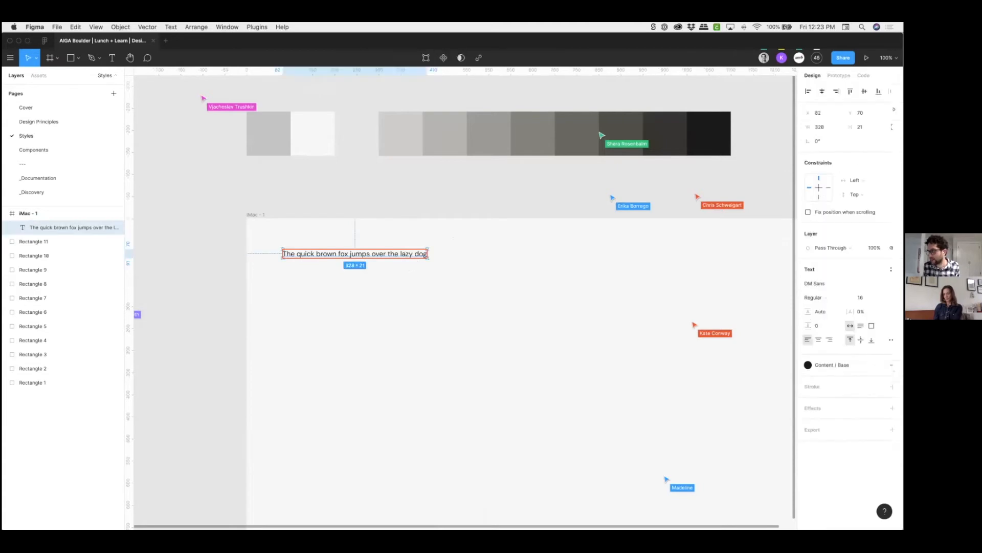
pyautogui.click(862, 297)
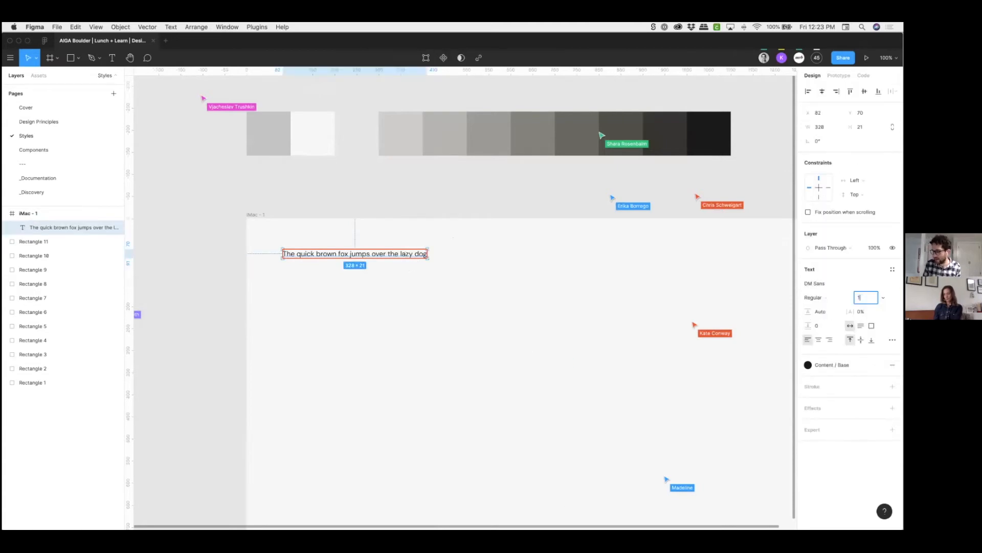
pyautogui.write('18')
pyautogui.press('Return')
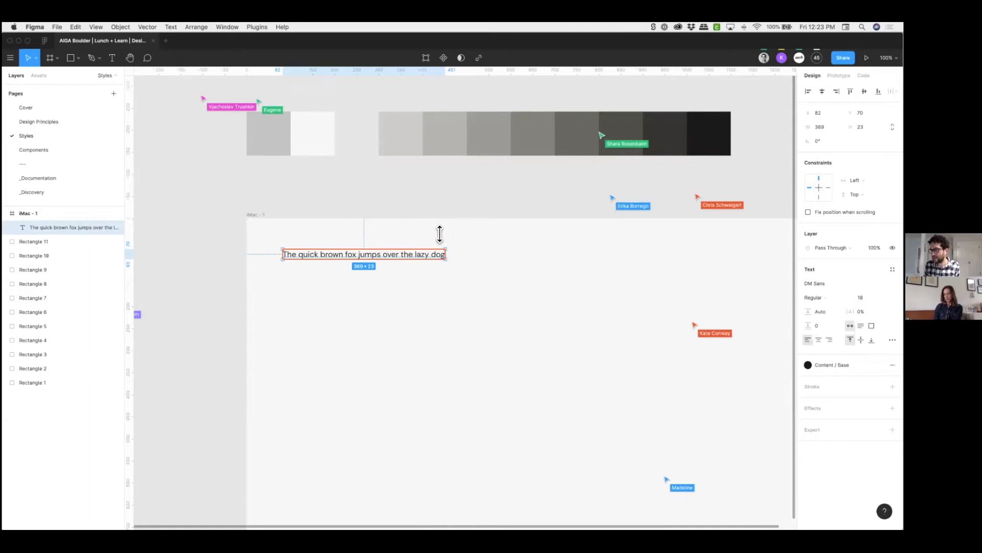
pyautogui.click(254, 223)
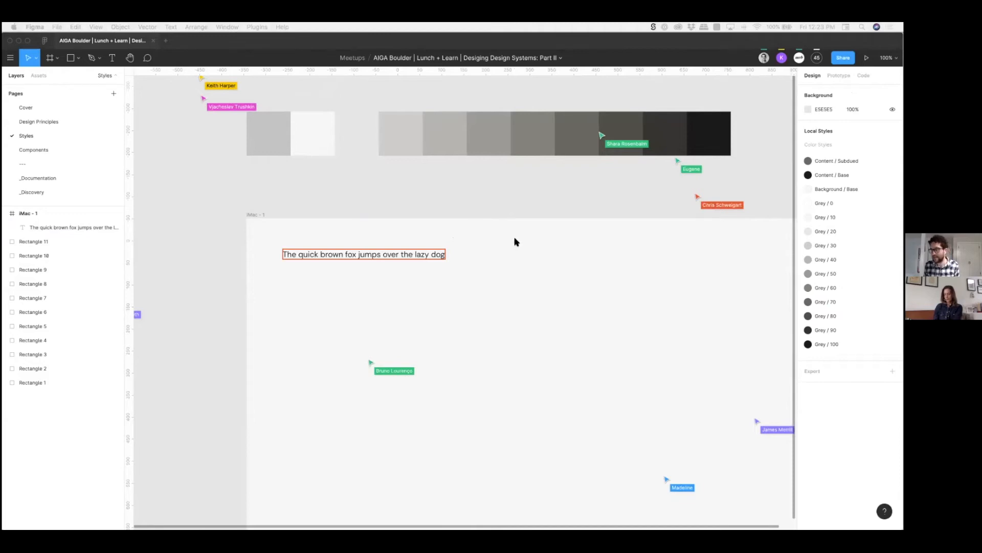
# - Replace the sample sentence with the copied paragraph beginning "Today, we're gonna get into Figma."
pyautogui.click(395, 255)
pyautogui.click(395, 255)
pyautogui.press('Return')
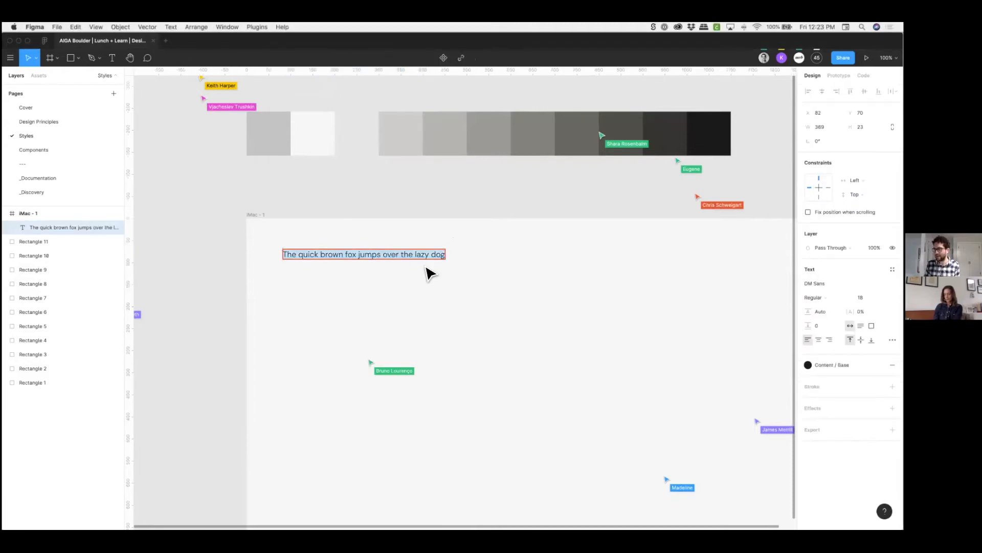
pyautogui.press('super+v')
pyautogui.press('Escape')
# - Set the paragraph's text box width to 600 so the text wraps, and clear the selection
pyautogui.click(821, 127)
pyautogui.write('600')
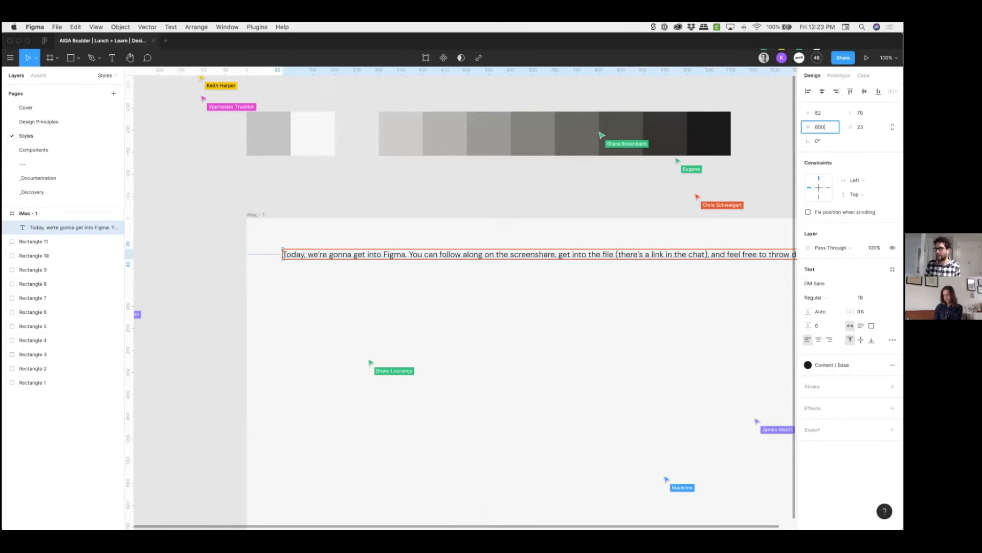
pyautogui.press('Return')
pyautogui.click(583, 287)
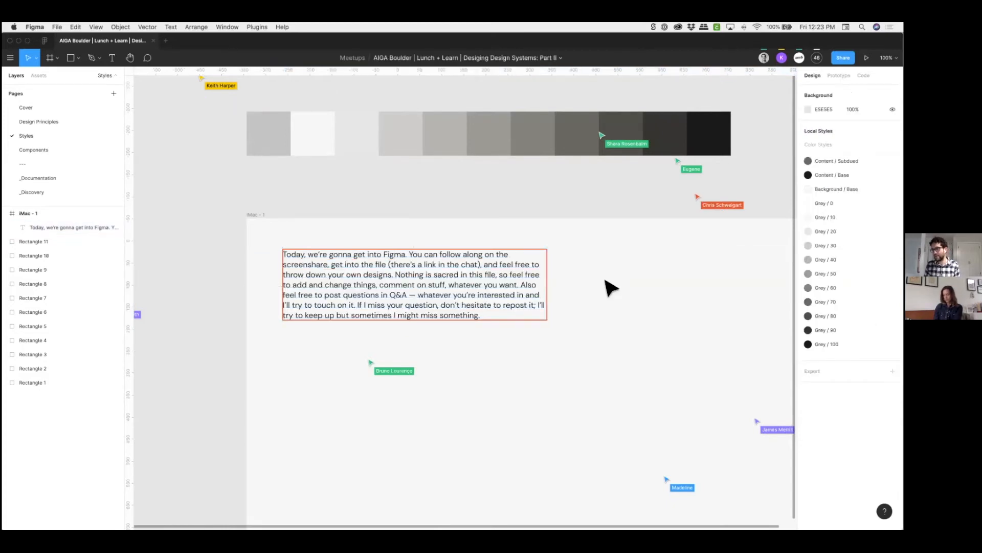
# - Duplicate the paragraph and place the copy directly below the original in the iMac frame, aligned to it
pyautogui.click(490, 294)
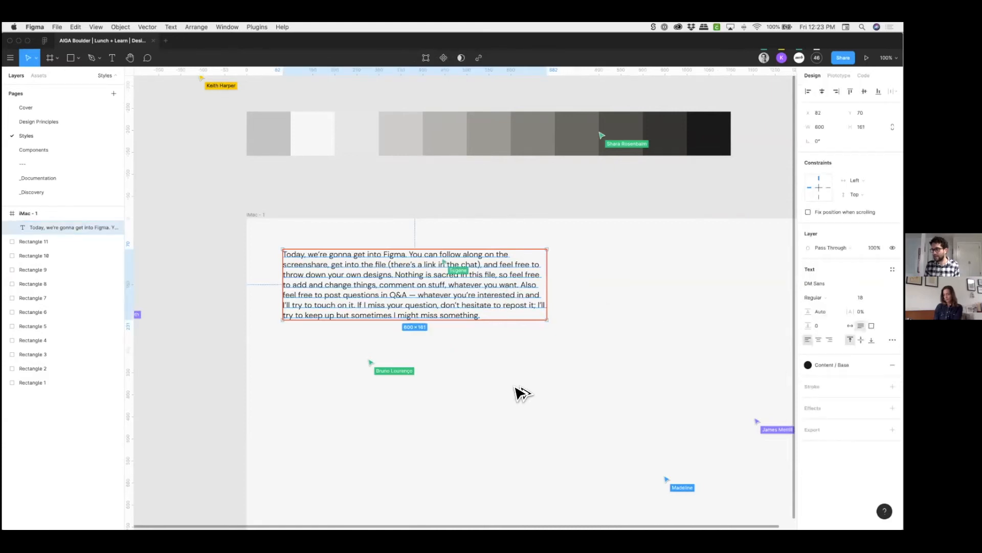
pyautogui.press('super+d')
pyautogui.click(561, 379)
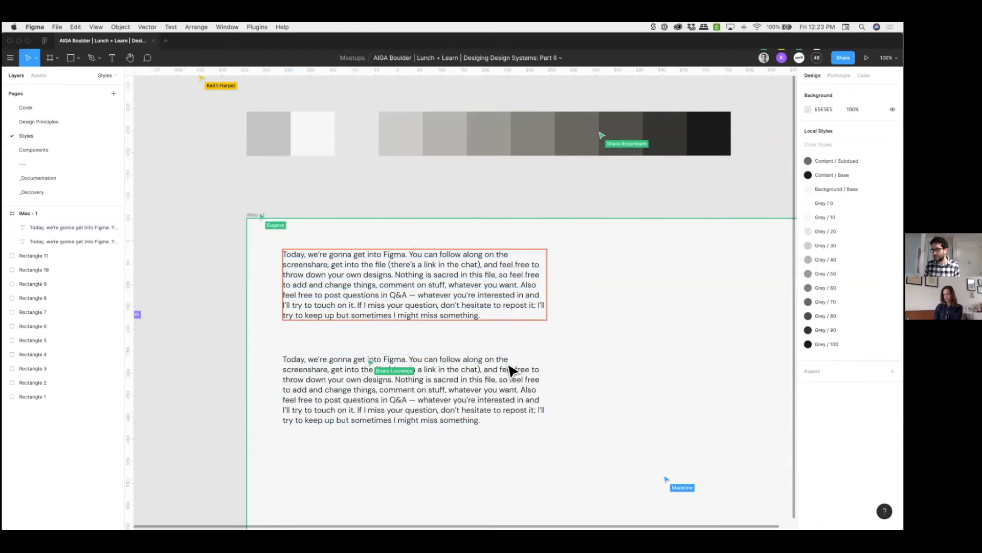
# - Set the line height of the lower paragraph to 150%
pyautogui.scroll(-2, 507, 365)
pyautogui.click(459, 343)
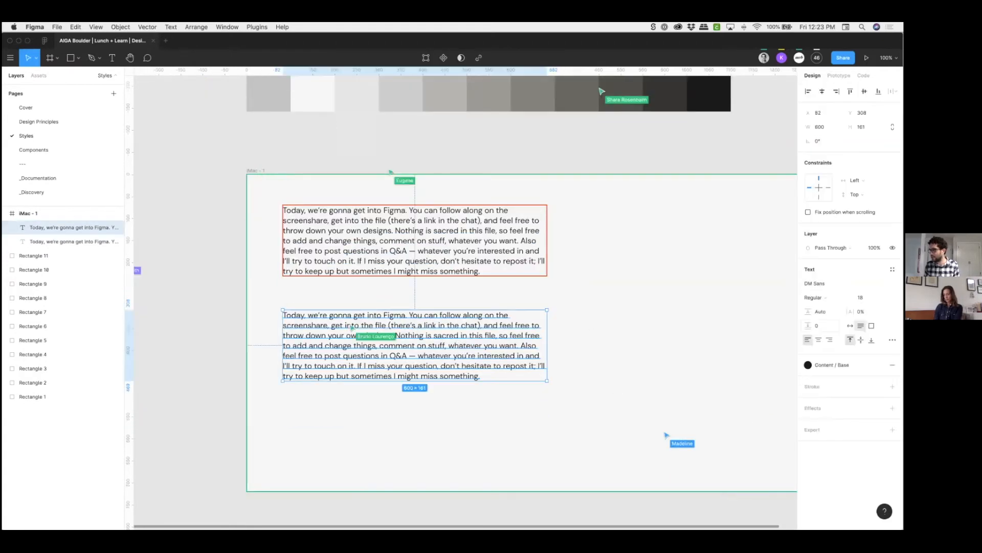
pyautogui.click(860, 312)
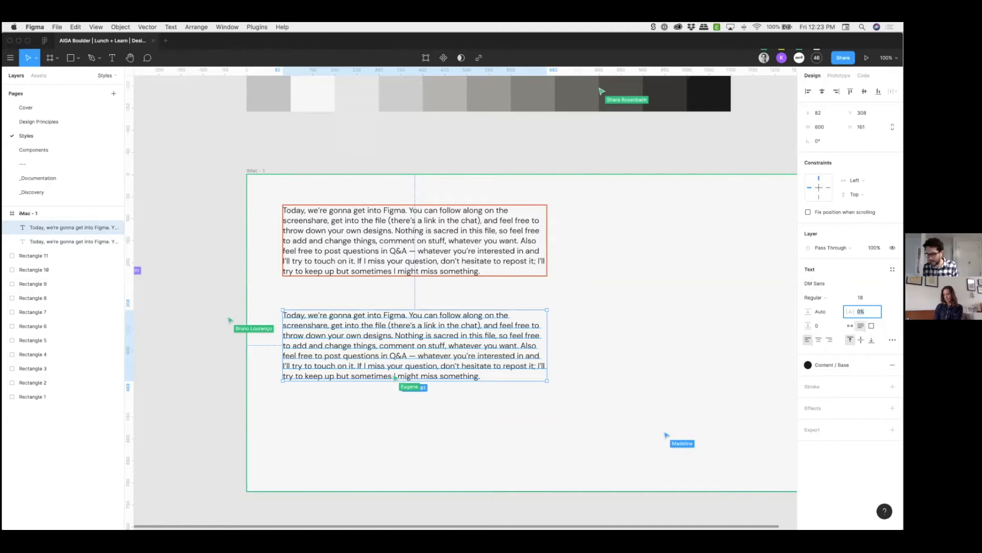
pyautogui.click(820, 311)
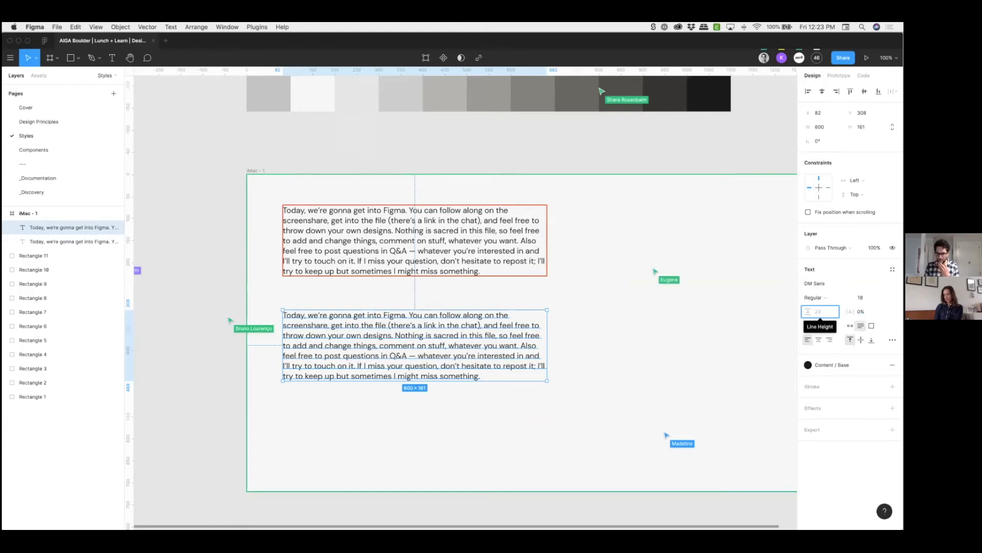
pyautogui.write('150')
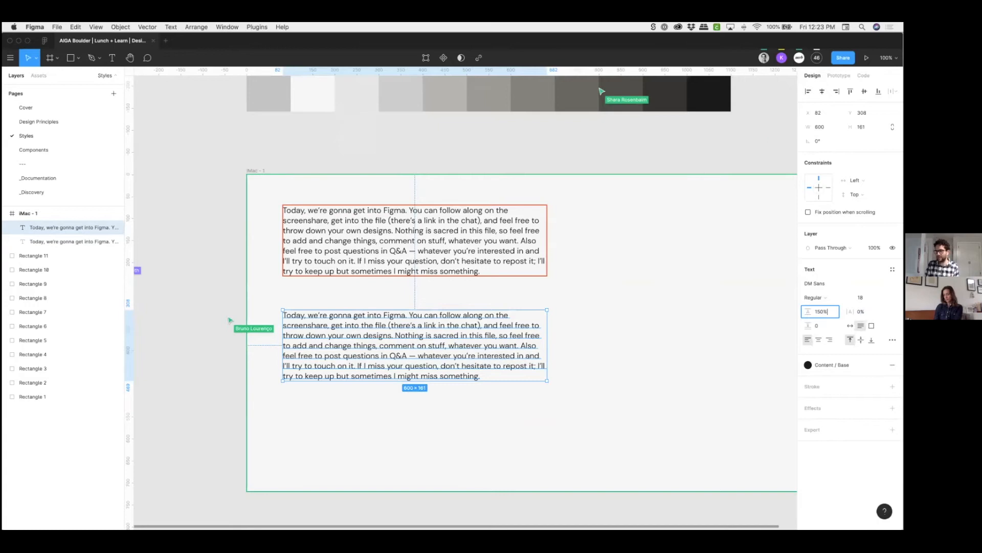
pyautogui.press('Return')
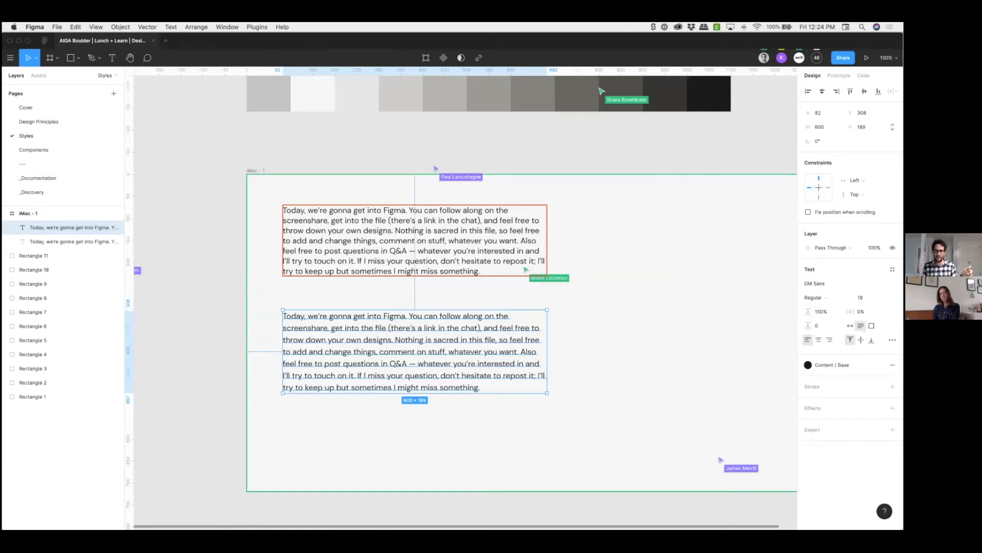
pyautogui.click(678, 313)
pyautogui.click(487, 348)
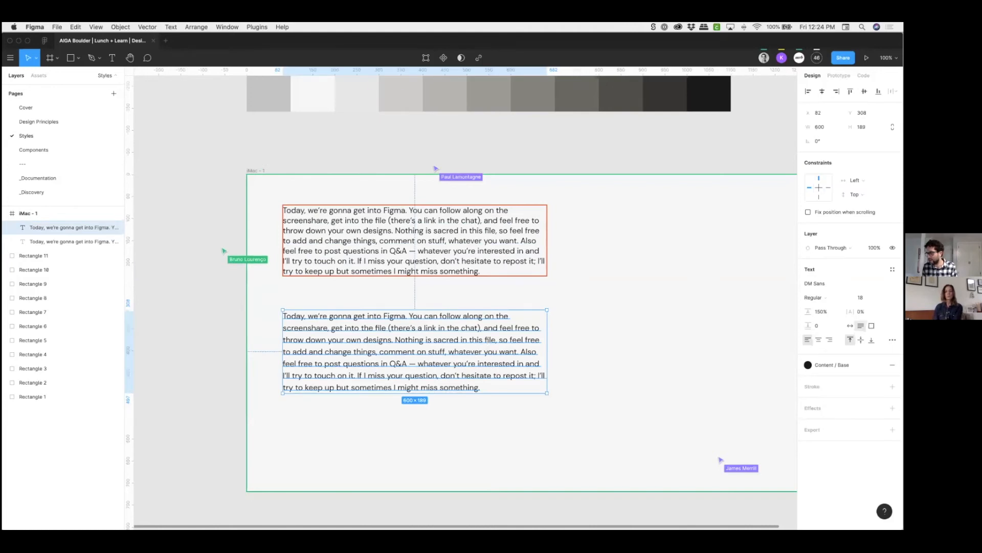
pyautogui.click(616, 316)
pyautogui.click(463, 352)
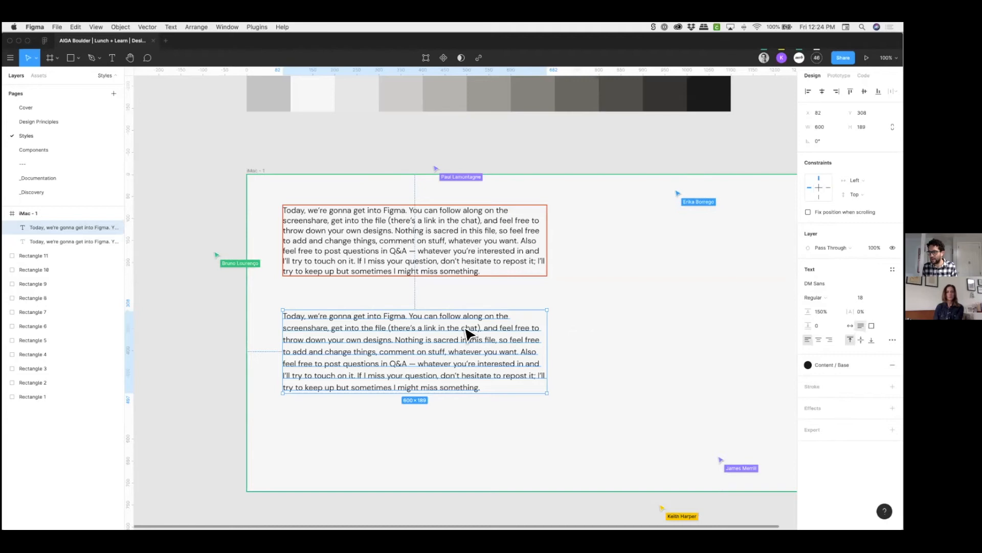
pyautogui.press('Escape')
# - Replace the lower paragraph's text with "The quick brown fox jumps over the lazy dog"
pyautogui.scroll(-1, 502, 338)
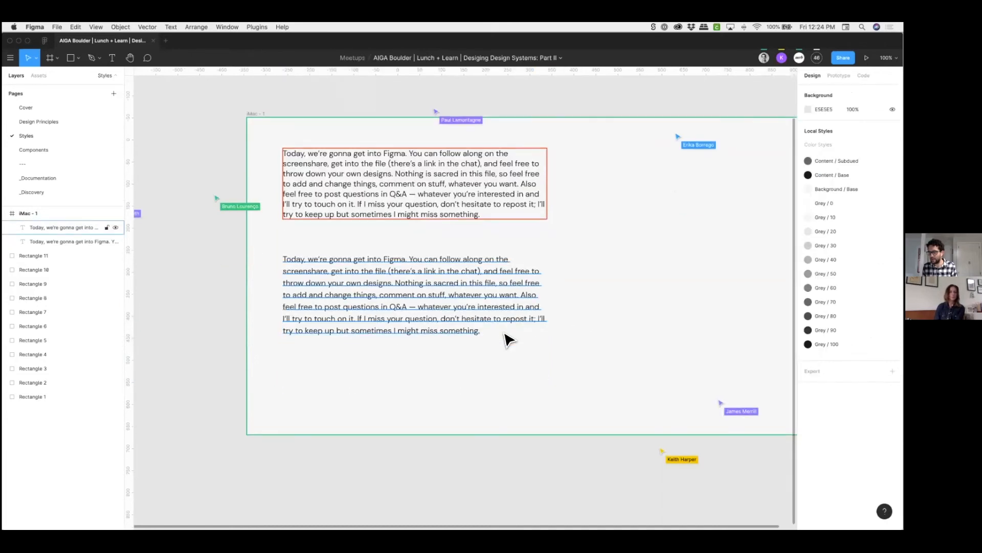
pyautogui.hscroll(2, 484, 338)
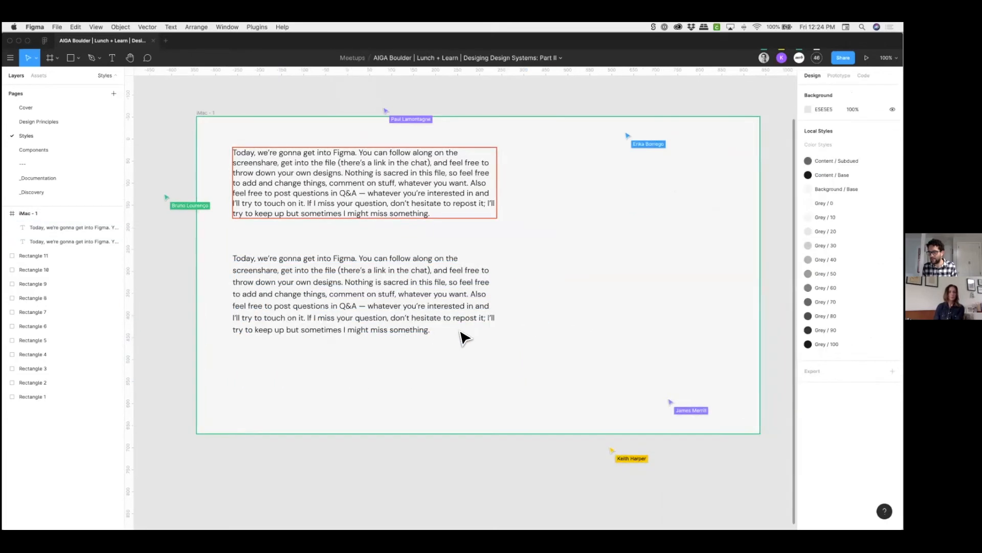
pyautogui.click(372, 295)
pyautogui.press('Return')
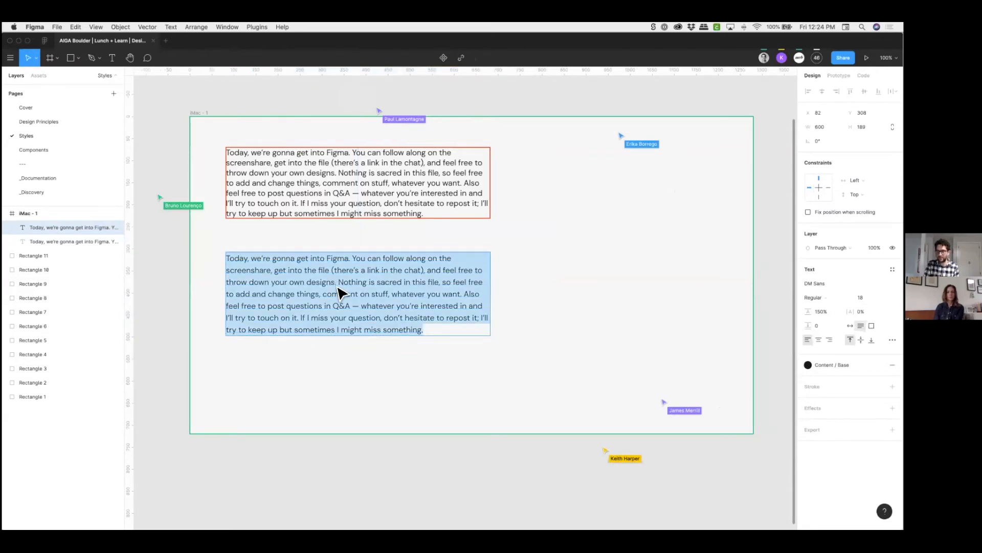
pyautogui.write('The quick brown fox jumps ')
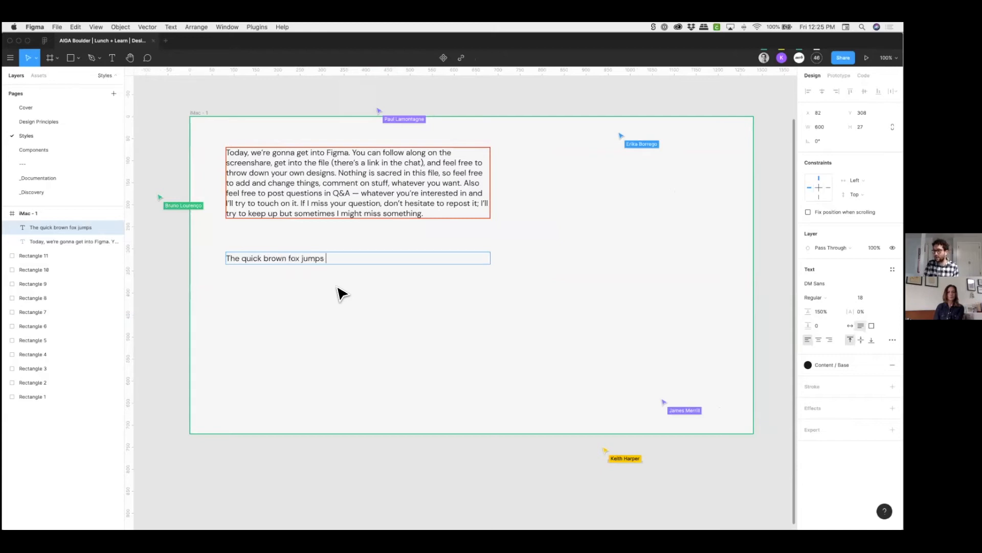
pyautogui.write('over th')
pyautogui.press('BackSpace')
pyautogui.press('BackSpace')
pyautogui.write('over the lazy dog')
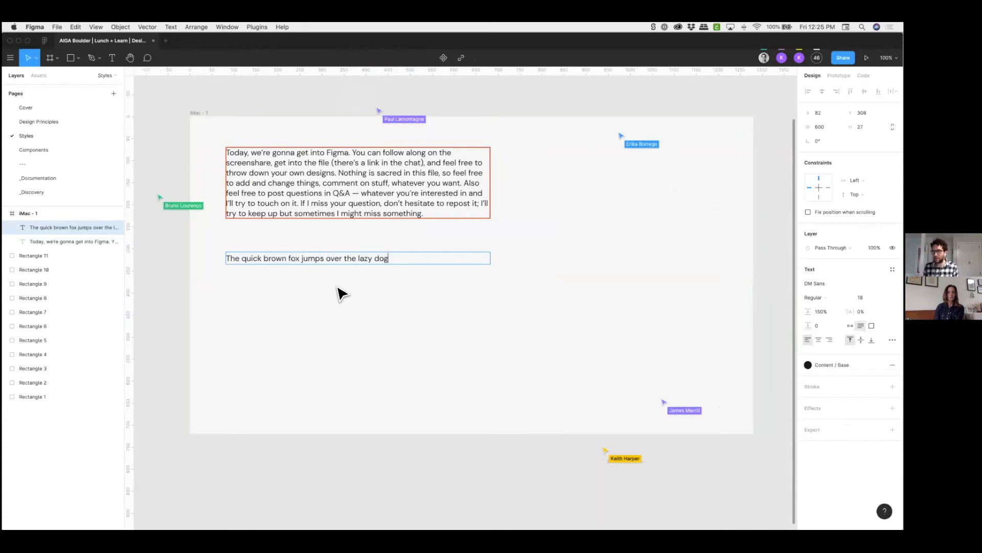
pyautogui.press('Escape')
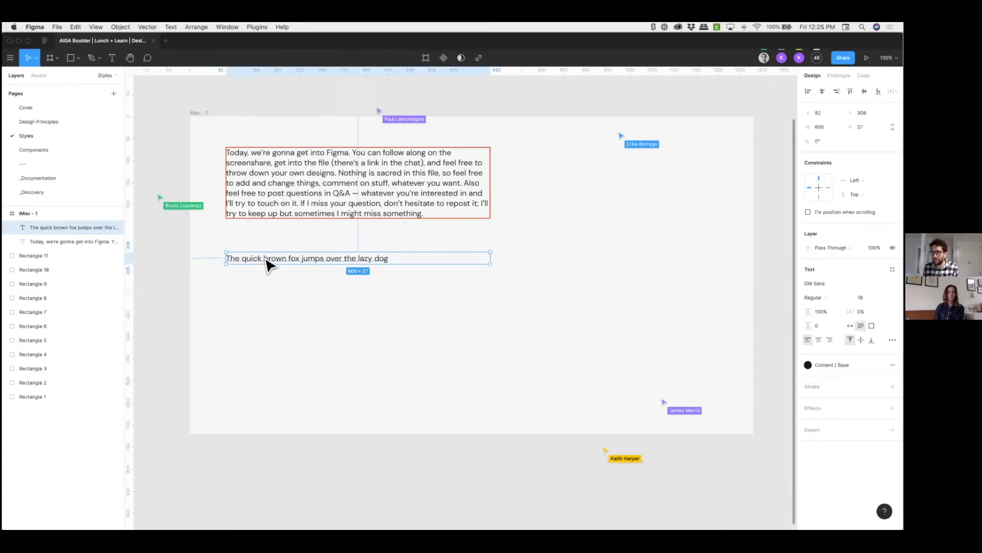
pyautogui.hscroll(1, 241, 264)
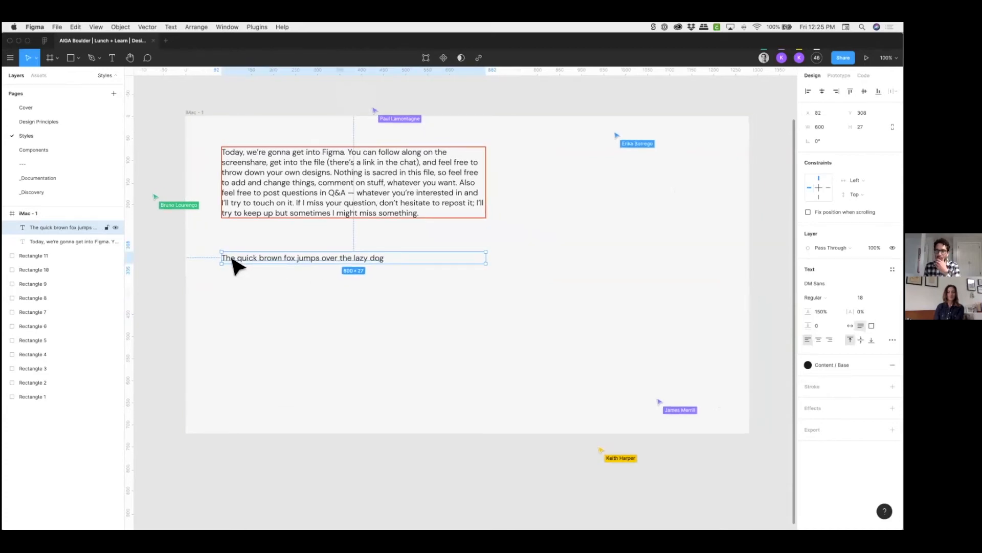
pyautogui.rightClick(231, 265)
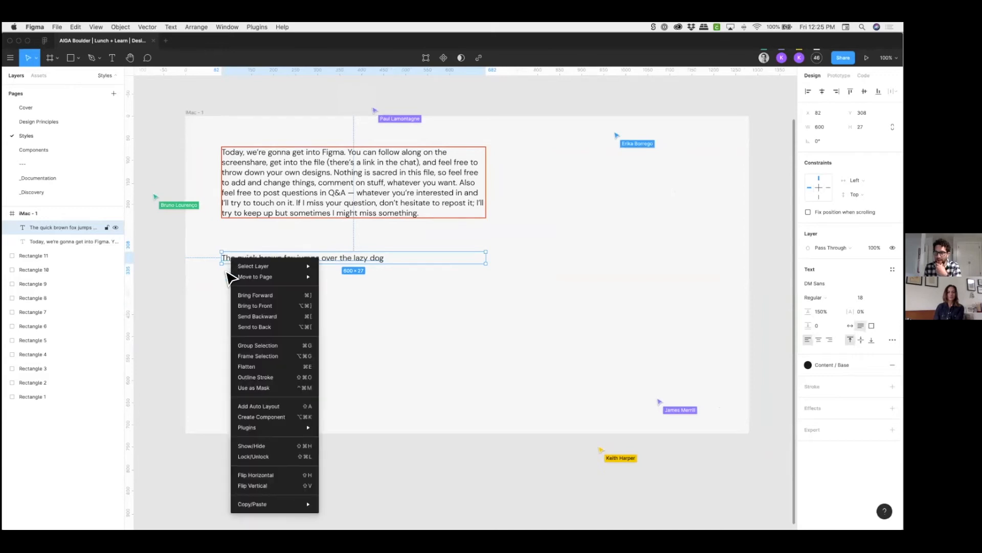
pyautogui.scroll(2, 233, 287)
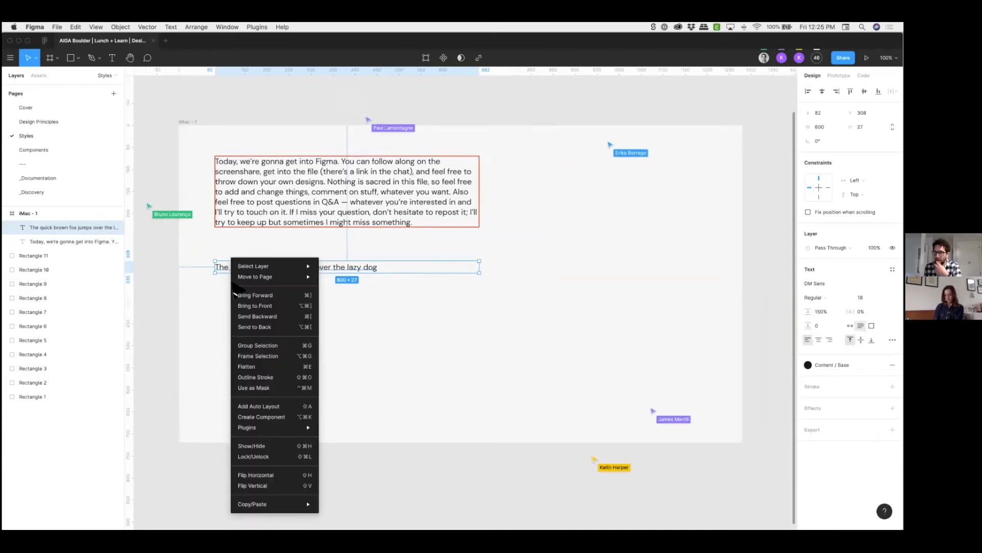
pyautogui.click(230, 274)
pyautogui.click(229, 271)
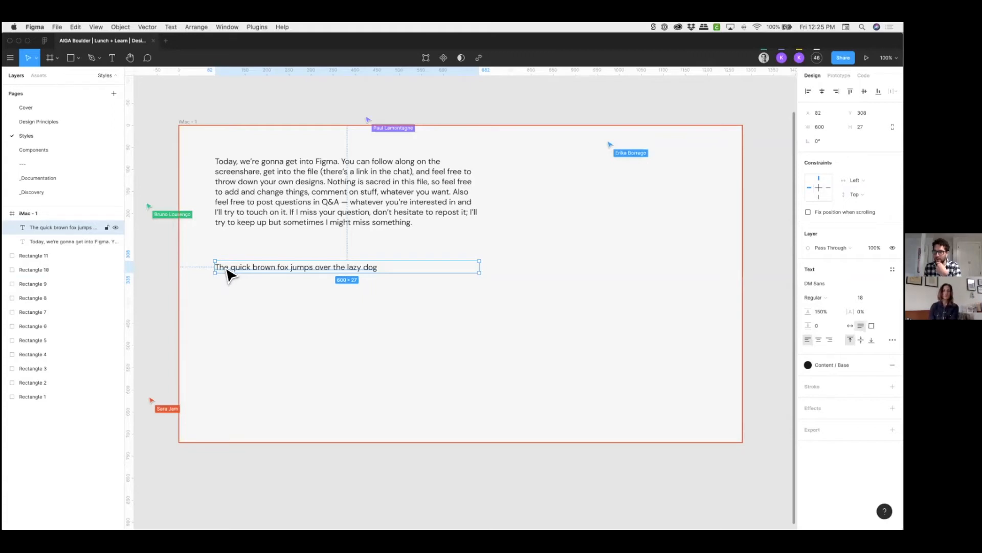
# - Run the Textyles plugin's Generate Type Scale command on the quick brown fox line and move its window toward the frame's upper edge
pyautogui.hscroll(1, 226, 271)
pyautogui.rightClick(226, 267)
pyautogui.moveTo(269, 437)
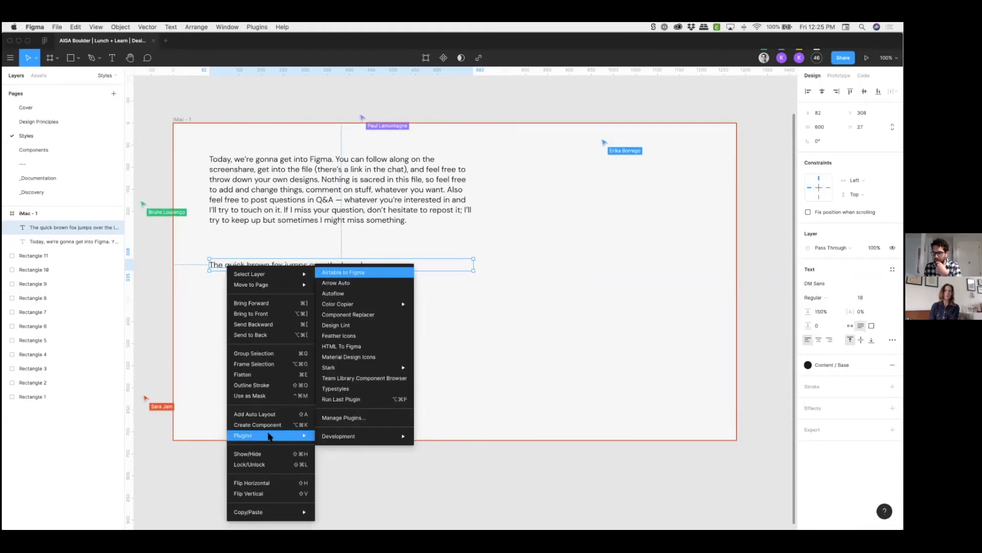
pyautogui.moveTo(402, 436)
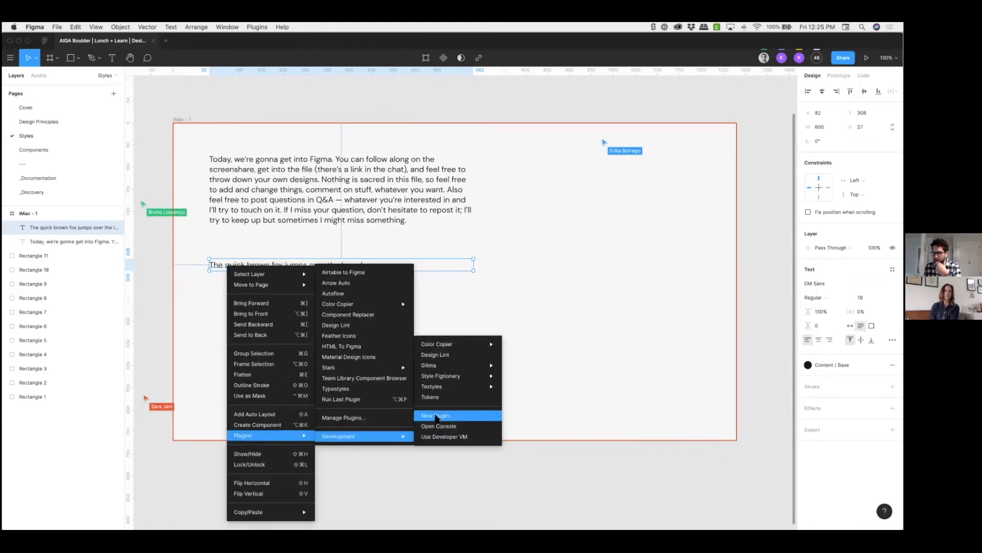
pyautogui.moveTo(453, 390)
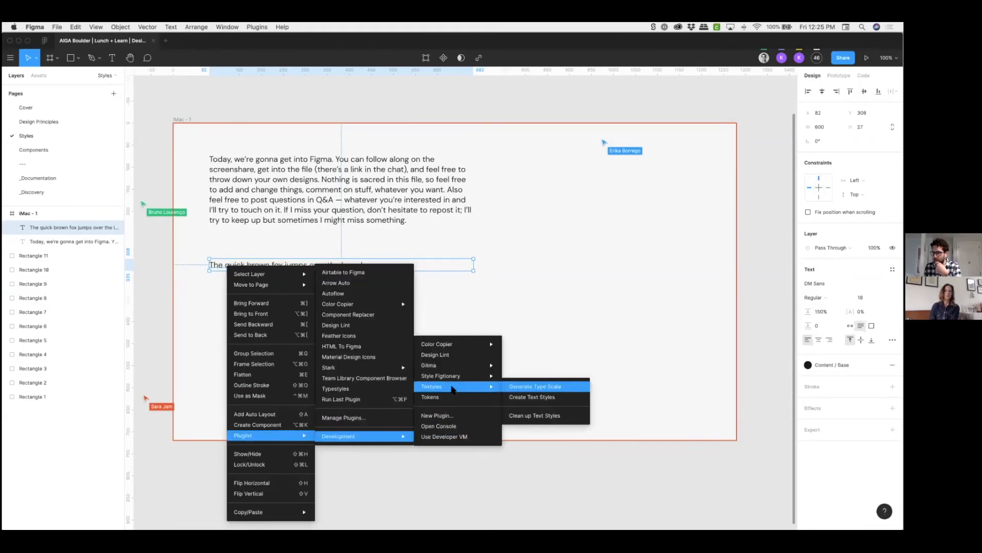
pyautogui.click(532, 391)
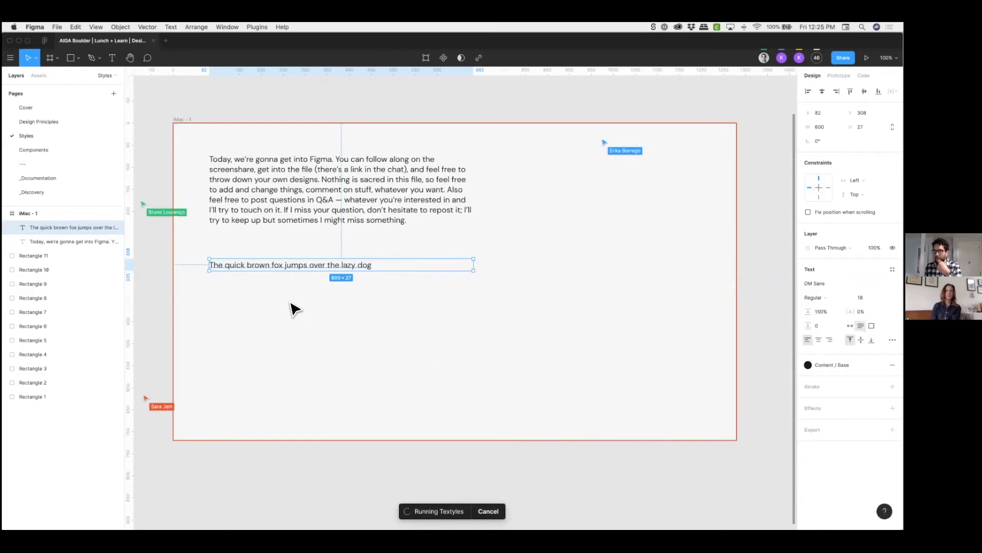
pyautogui.moveTo(399, 139); pyautogui.dragTo(441, 100)
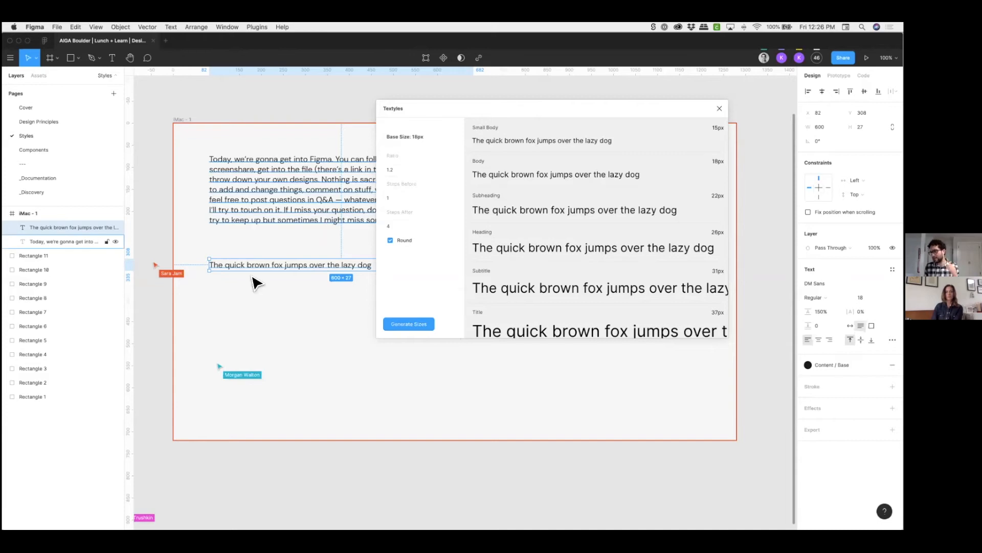
# - Duplicate the quick brown fox line directly below itself and set the copy's font size to 20
pyautogui.moveTo(262, 269); pyautogui.dragTo(263, 294)
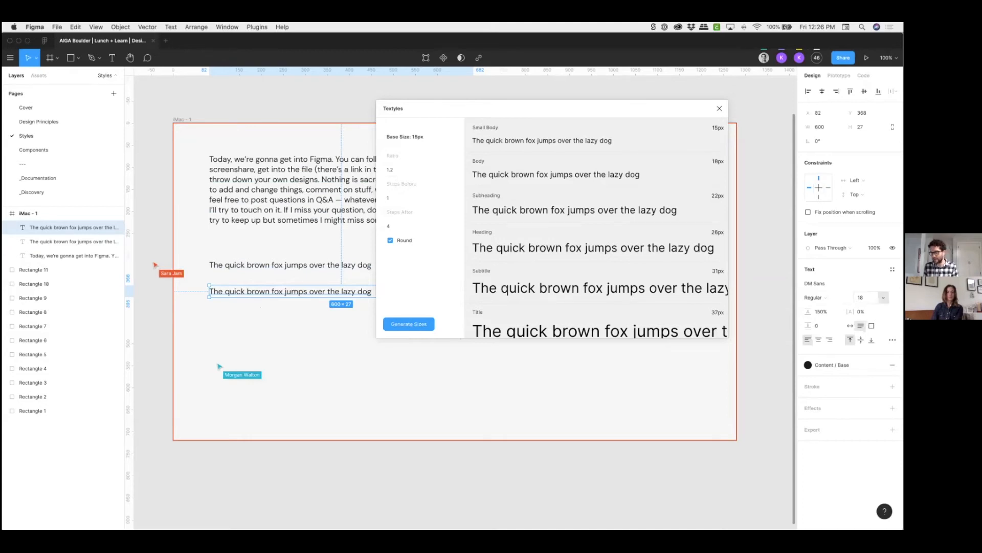
pyautogui.click(866, 297)
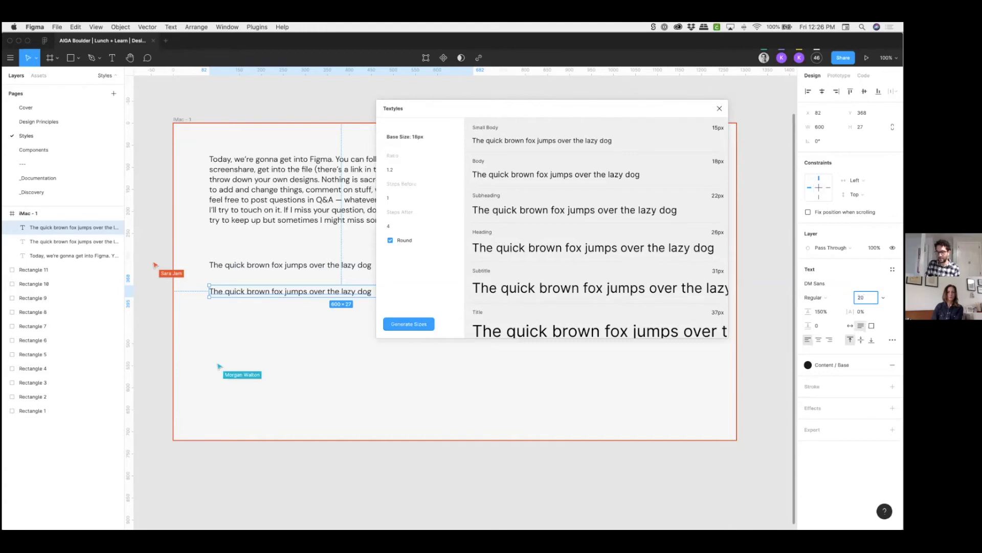
pyautogui.press('Tab')
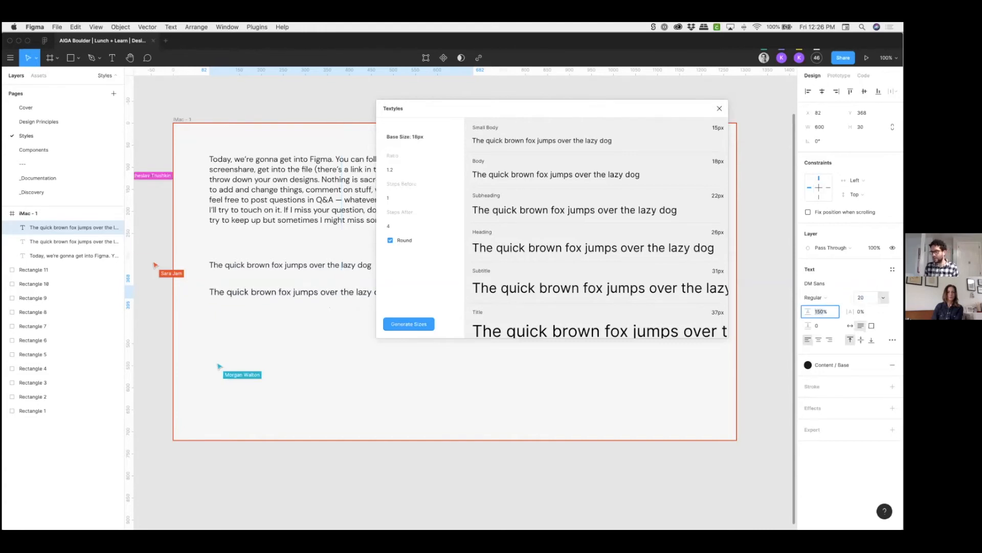
pyautogui.scroll(-1, 658, 208)
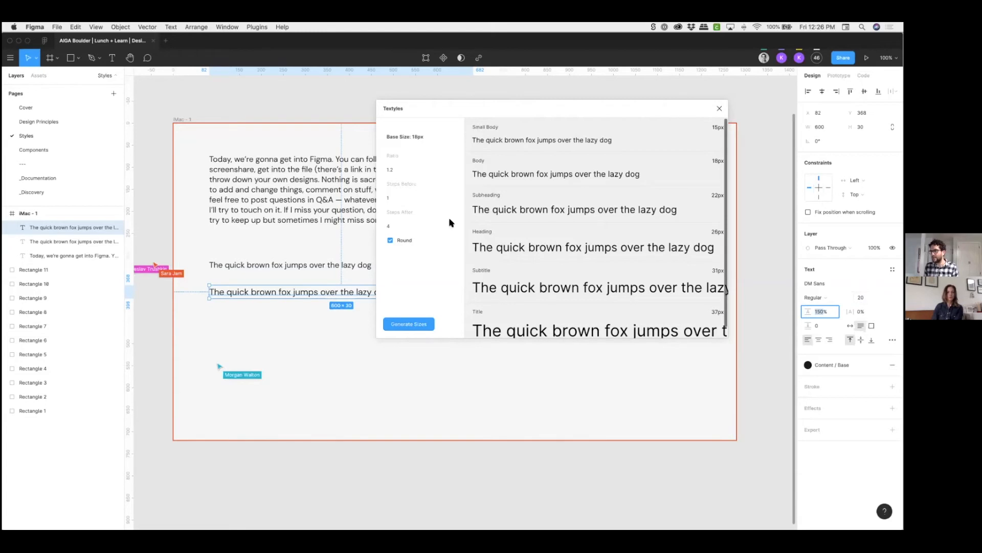
pyautogui.press('Escape')
# - Compare the plugin's scale preview for the original and the 20 px copy, and delete the copy
pyautogui.click(316, 296)
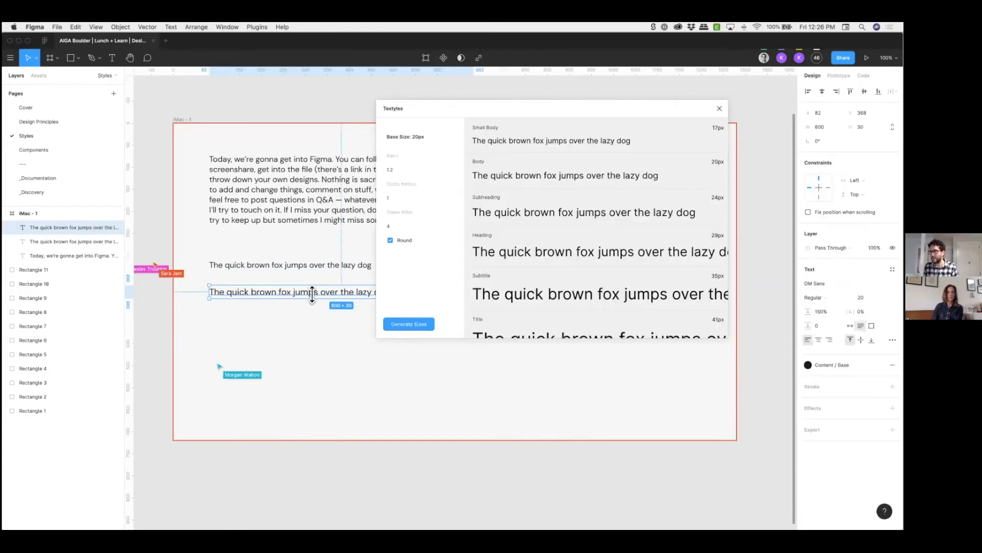
pyautogui.click(311, 266)
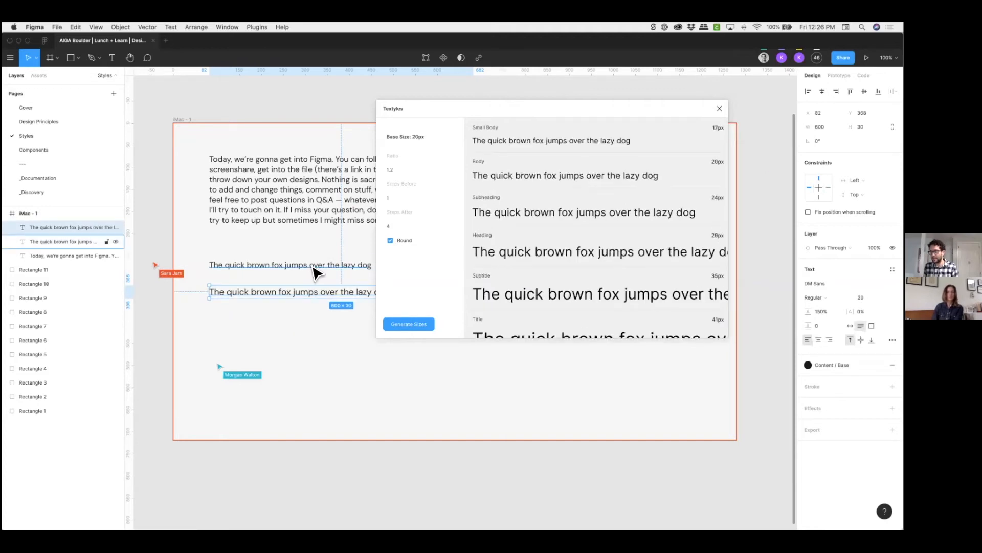
pyautogui.click(312, 293)
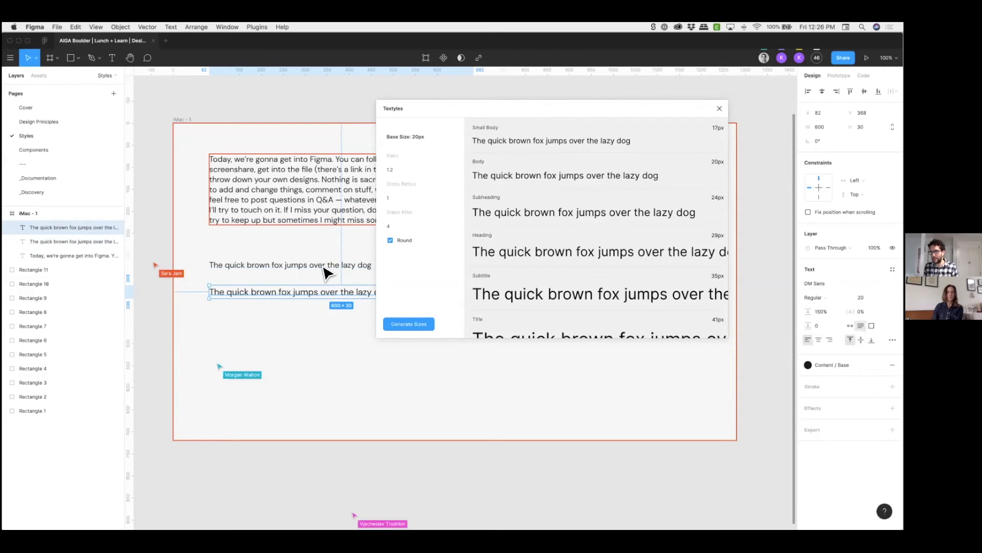
pyautogui.click(322, 267)
pyautogui.click(310, 290)
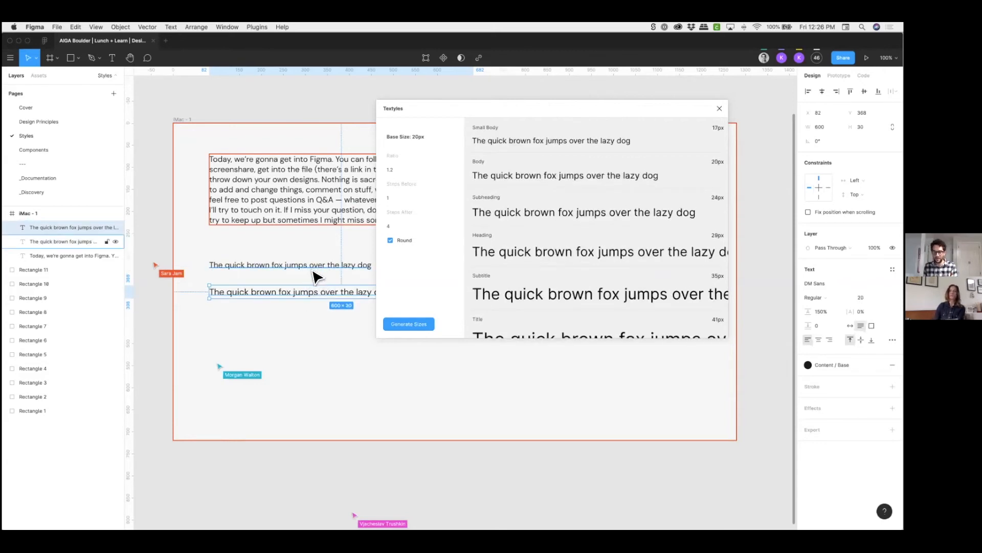
pyautogui.press('Delete')
# - Generate the rounded 1.2-ratio type scale from the original 18 px line and close the plugin
pyautogui.click(312, 267)
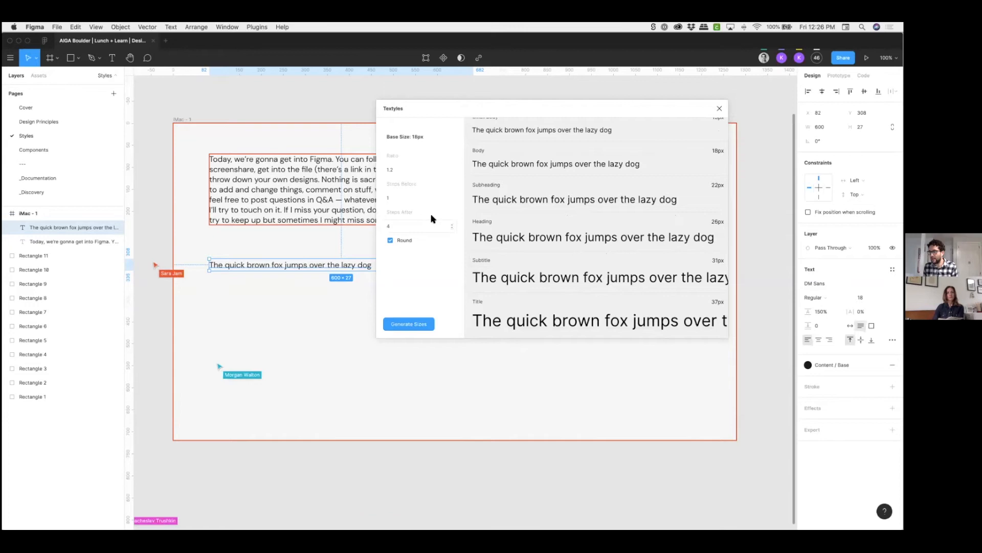
pyautogui.scroll(1, 557, 237)
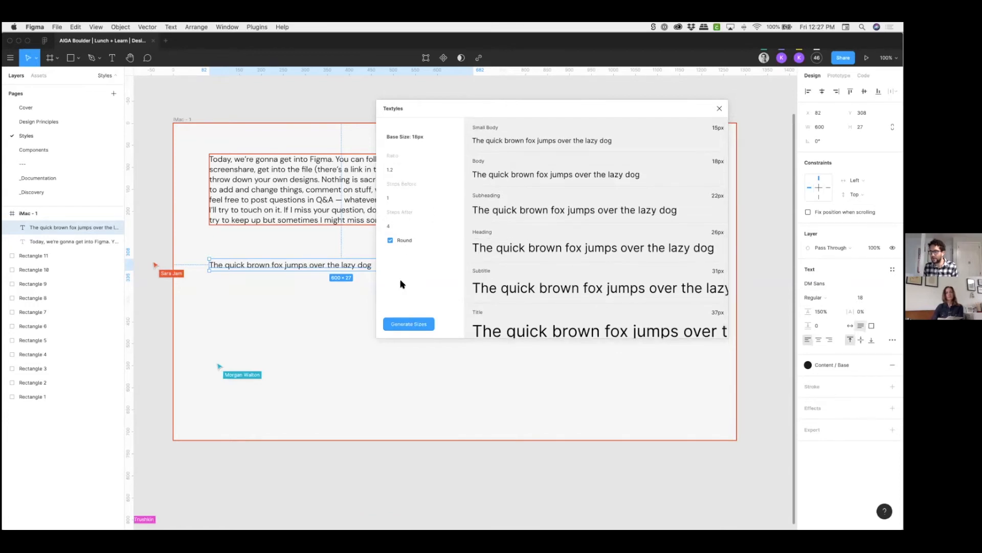
pyautogui.click(407, 324)
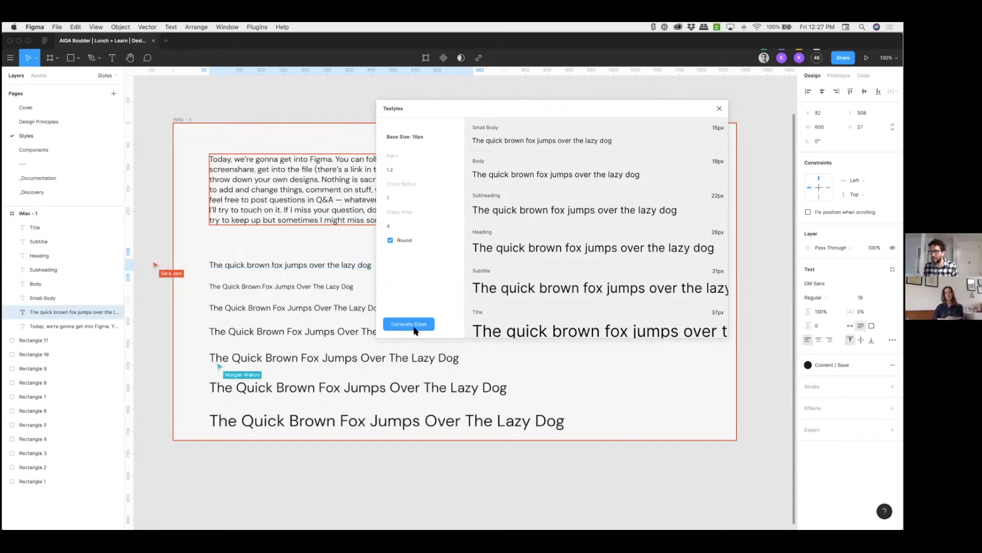
pyautogui.click(719, 108)
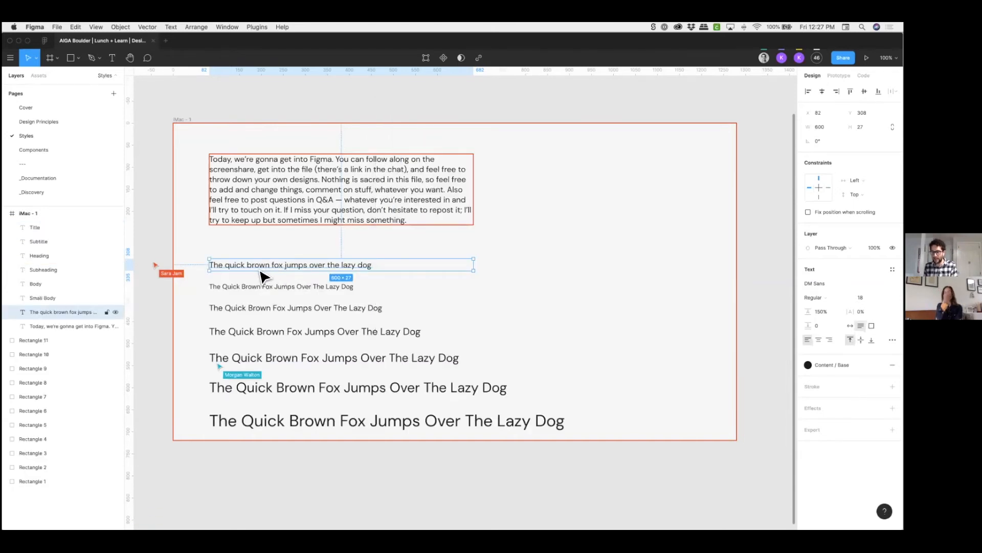
# - Delete the original quick brown fox line and move the six generated samples up into its place
pyautogui.press('Delete')
pyautogui.moveTo(221, 258); pyautogui.dragTo(309, 397)
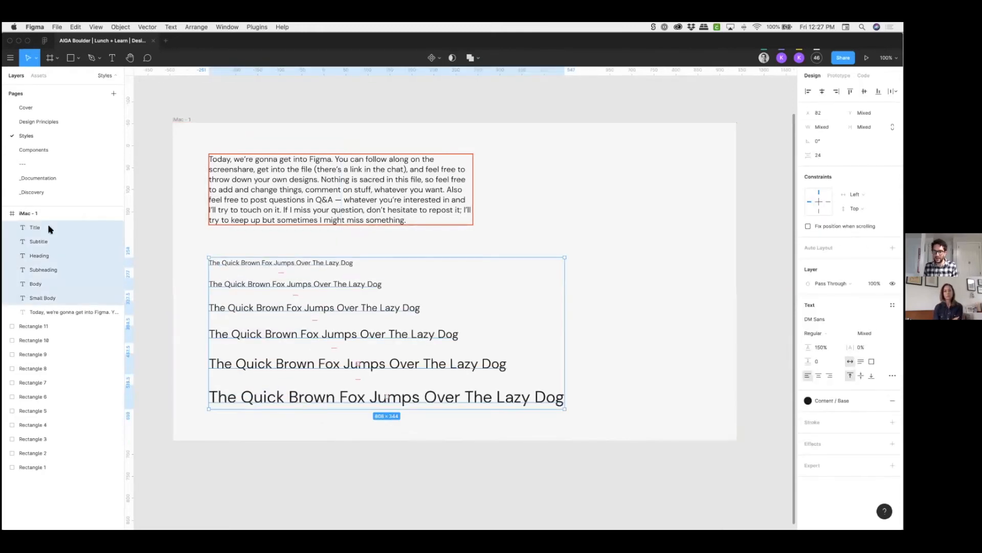
pyautogui.scroll(1, 49, 253)
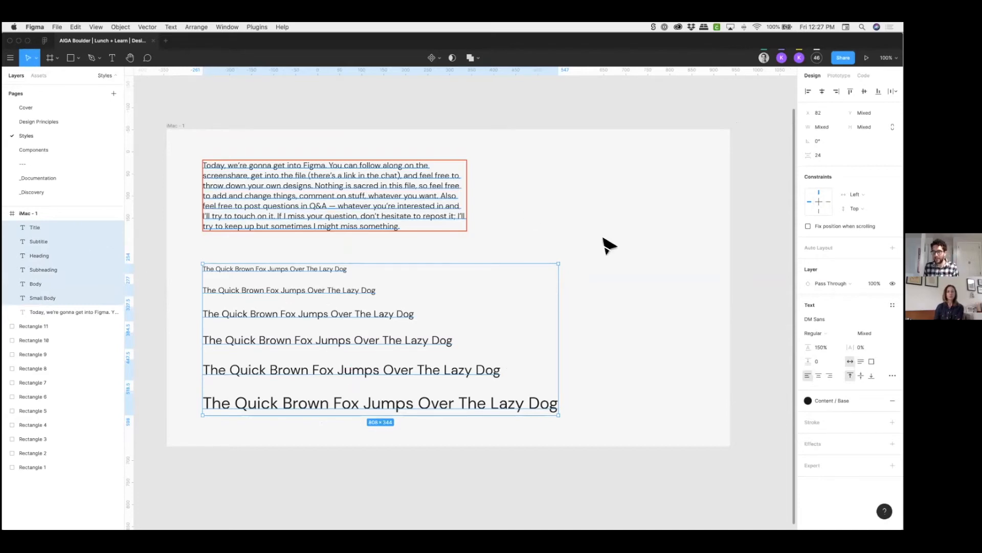
# - Delete the introductory paragraph above the type samples in the iMac frame
pyautogui.scroll(-5, 603, 240)
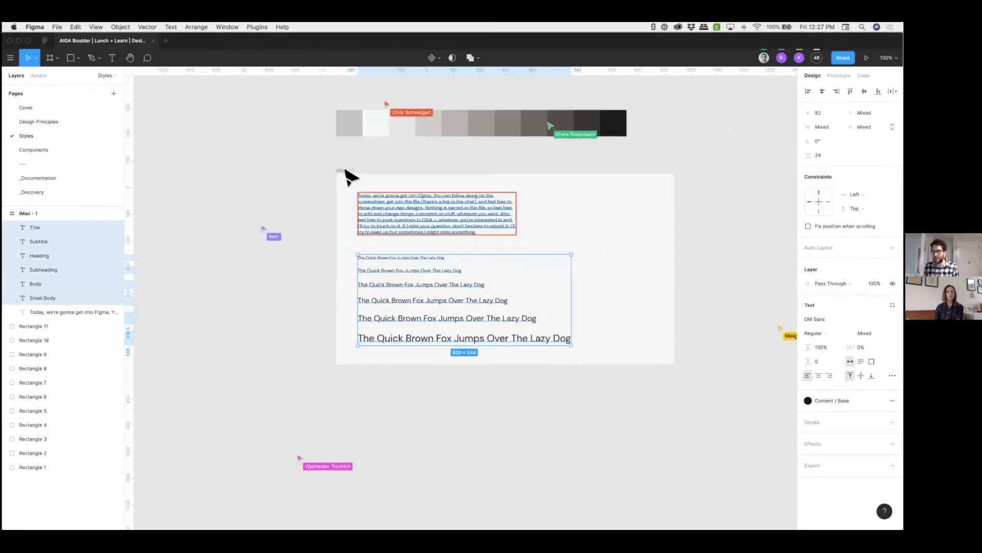
pyautogui.click(585, 223)
pyautogui.hscroll(3, 501, 327)
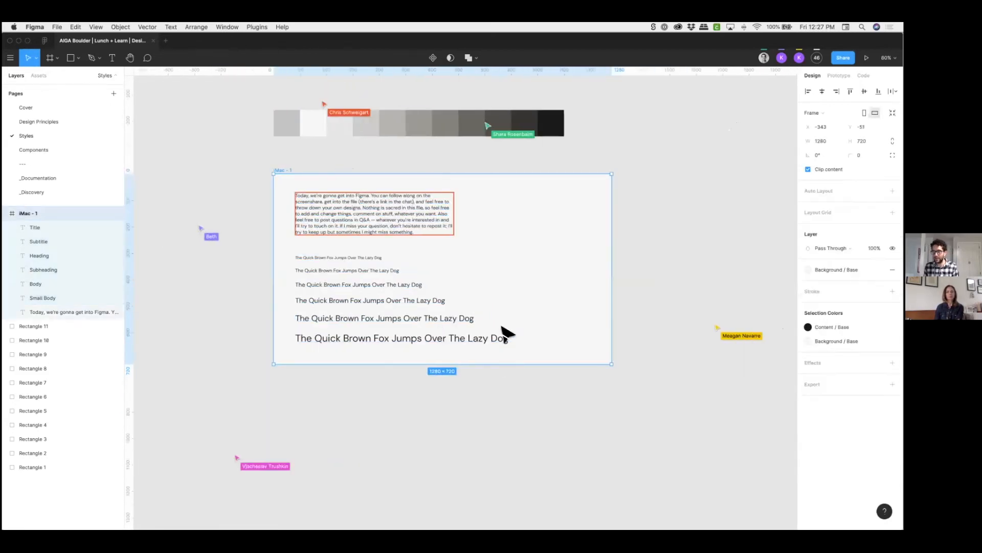
pyautogui.moveTo(201, 257); pyautogui.dragTo(281, 359)
pyautogui.keyDown('shift'); pyautogui.click(259, 335); pyautogui.keyUp('shift')
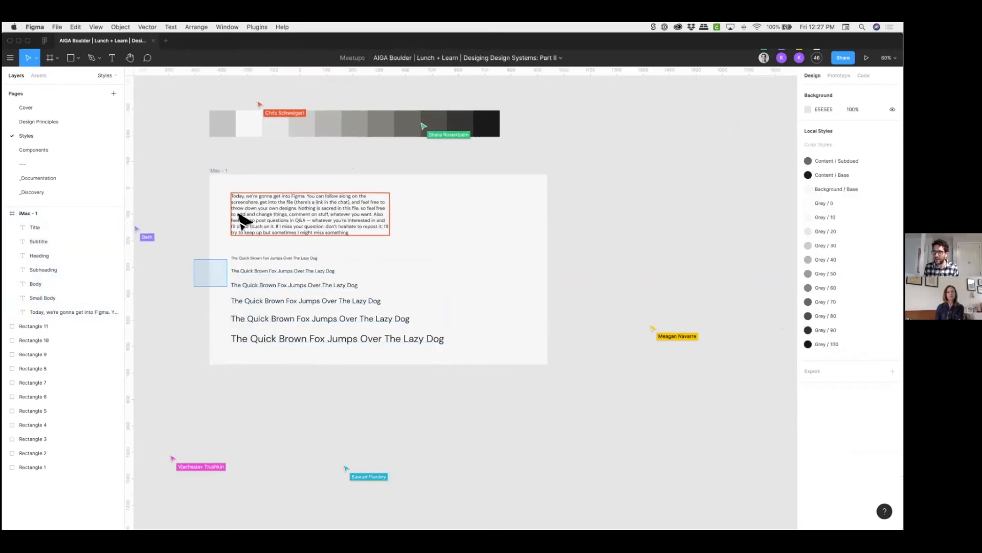
pyautogui.click(263, 222)
pyautogui.scroll(1, 215, 182)
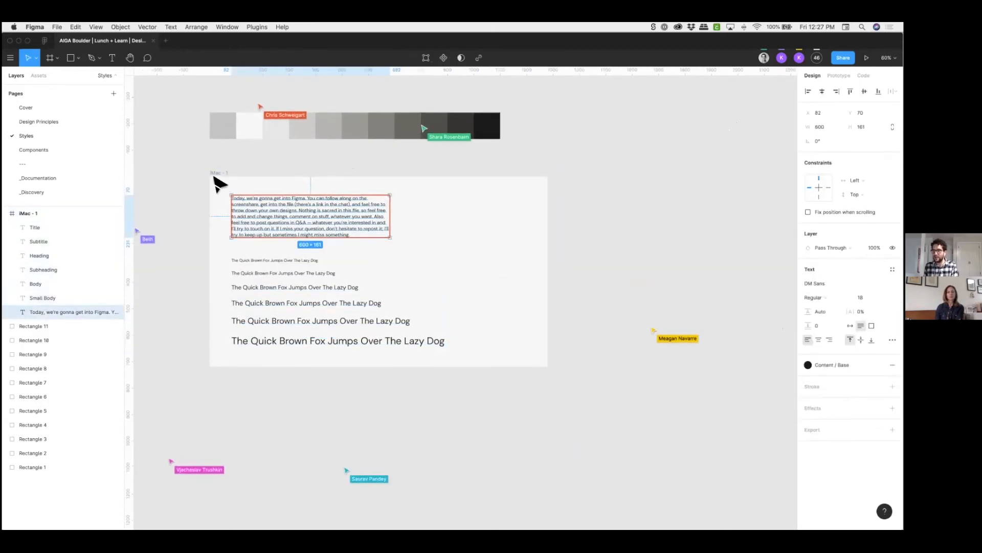
pyautogui.press('Delete')
# - Move the six type samples up to the paragraph's former place and extend the iMac frame's height to 1187
pyautogui.moveTo(224, 217); pyautogui.dragTo(290, 339)
pyautogui.moveTo(296, 298); pyautogui.dragTo(295, 233)
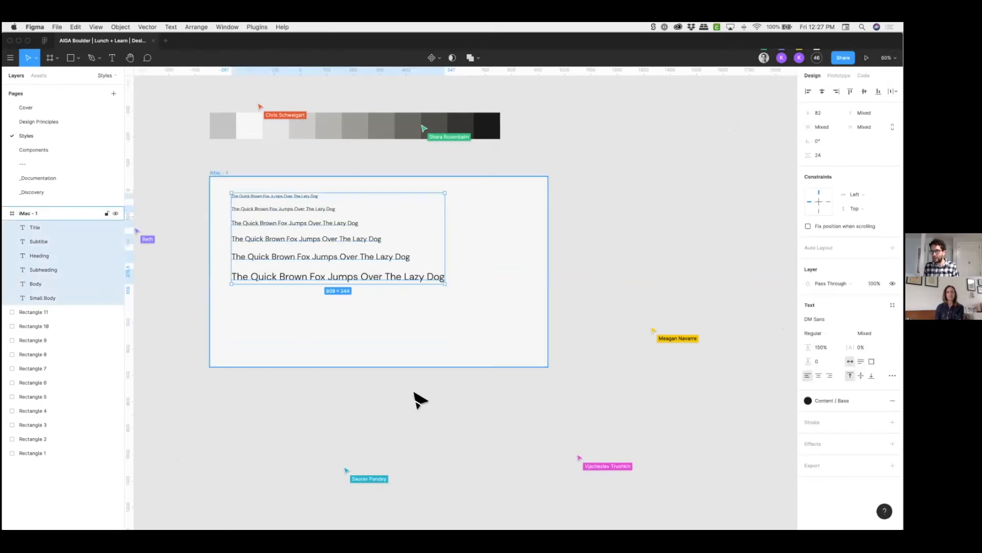
pyautogui.press('Escape')
pyautogui.moveTo(406, 367); pyautogui.dragTo(415, 484)
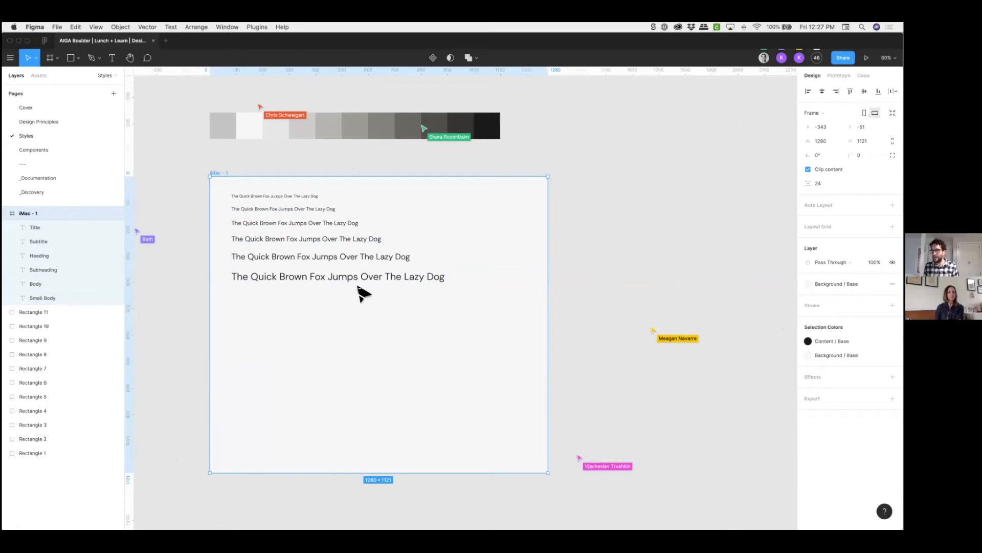
pyautogui.scroll(3, 281, 254)
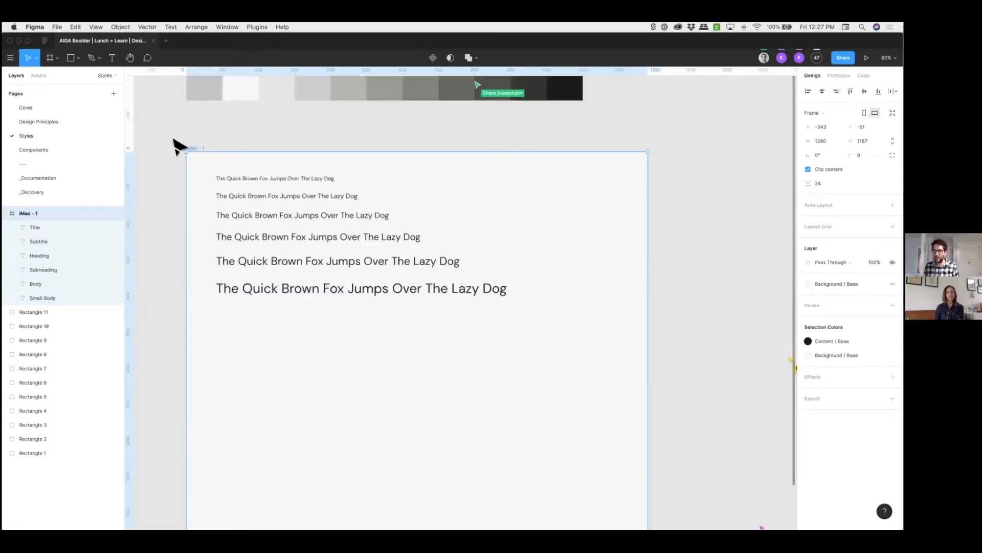
pyautogui.click(182, 139)
# - Duplicate the six type samples directly below the originals and set the copies' font weight to Bold
pyautogui.hscroll(-2, 177, 145)
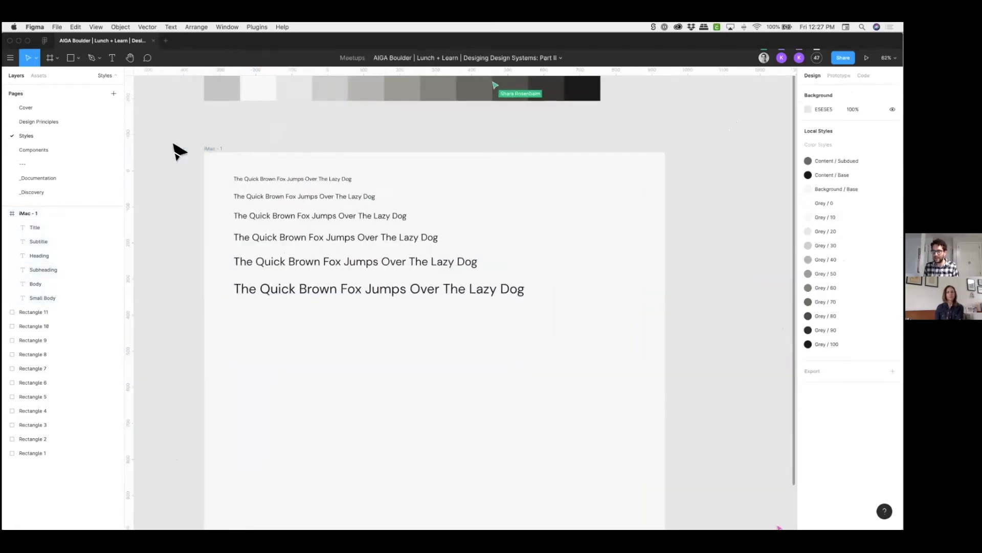
pyautogui.scroll(2, 174, 145)
pyautogui.scroll(-2, 172, 128)
pyautogui.moveTo(164, 113); pyautogui.dragTo(320, 314)
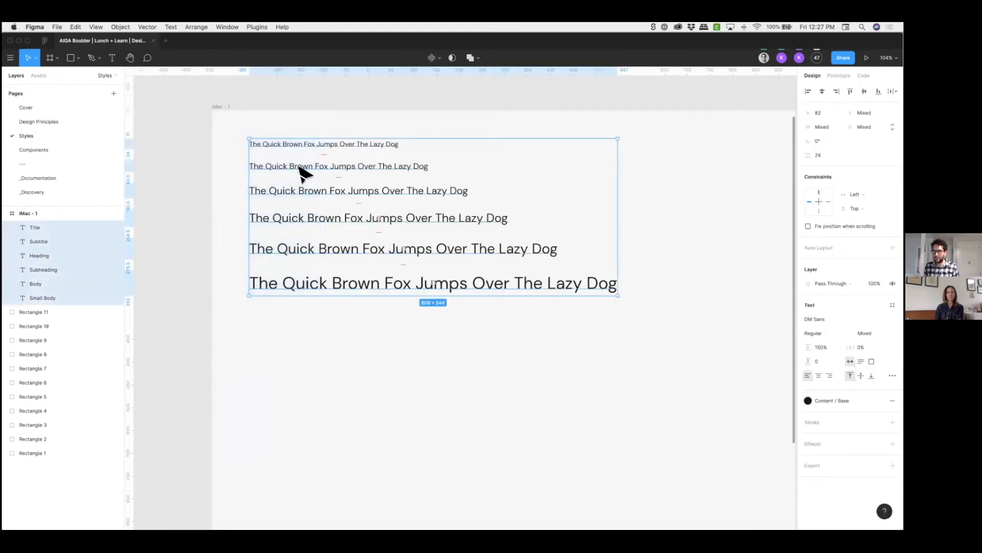
pyautogui.keyDown('alt'); pyautogui.moveTo(328, 165); pyautogui.dragTo(334, 353); pyautogui.keyUp('alt')
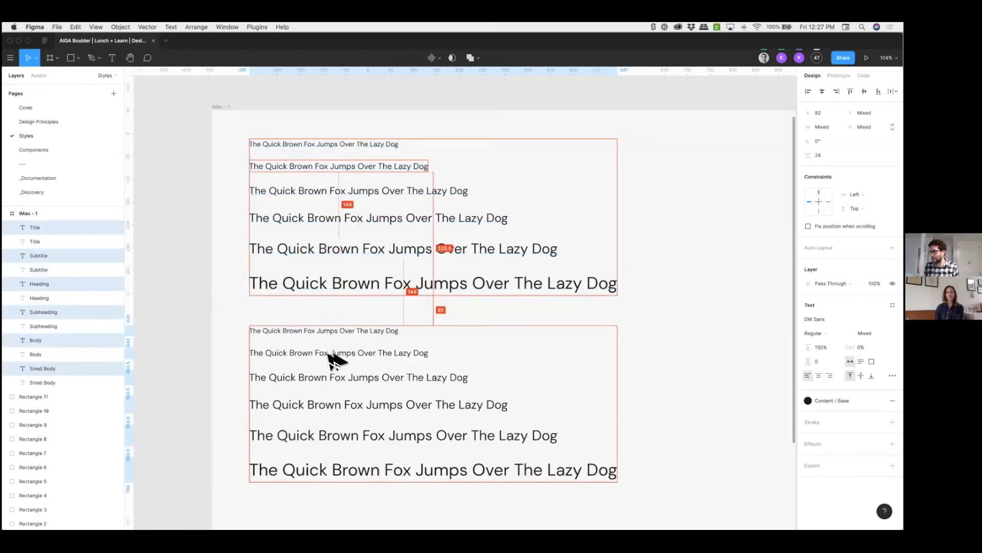
pyautogui.click(818, 334)
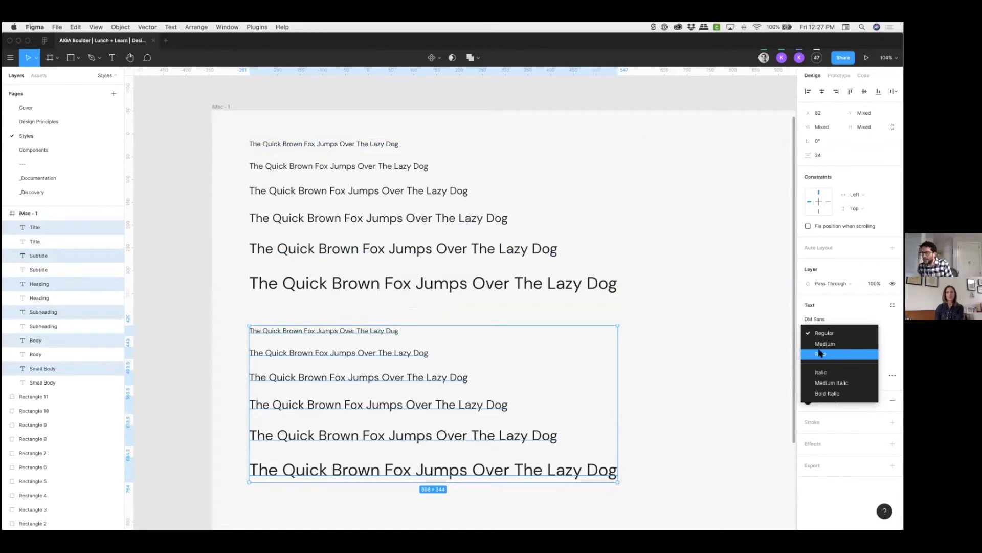
pyautogui.click(821, 354)
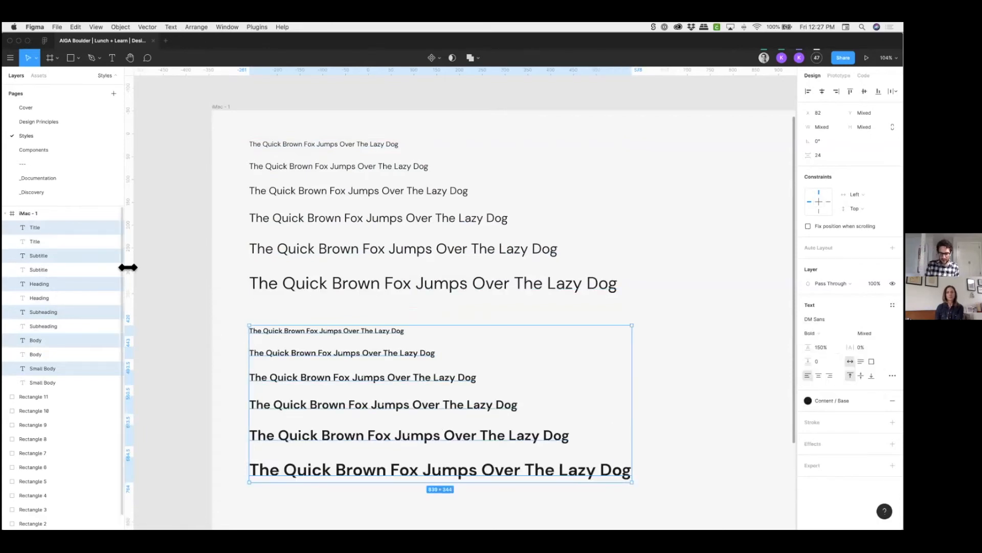
# - Bring the six bold samples to the front of the layer order and append " / Bold" to their current layer names
pyautogui.press(']')
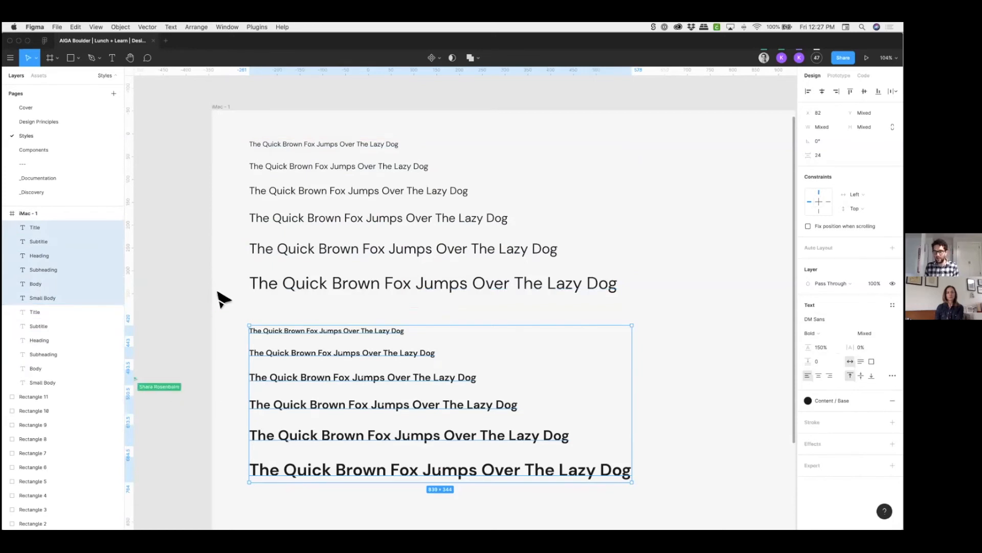
pyautogui.click(75, 28)
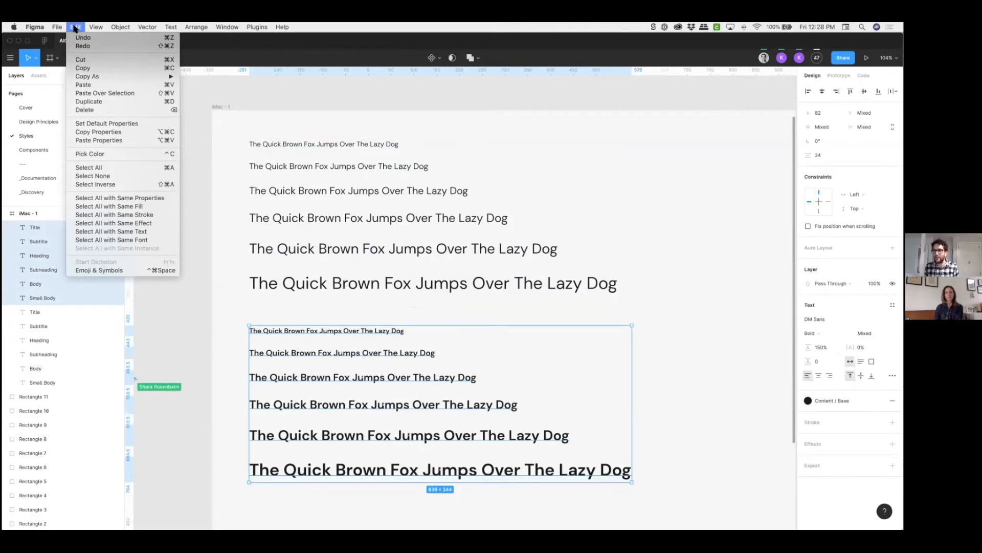
pyautogui.click(75, 28)
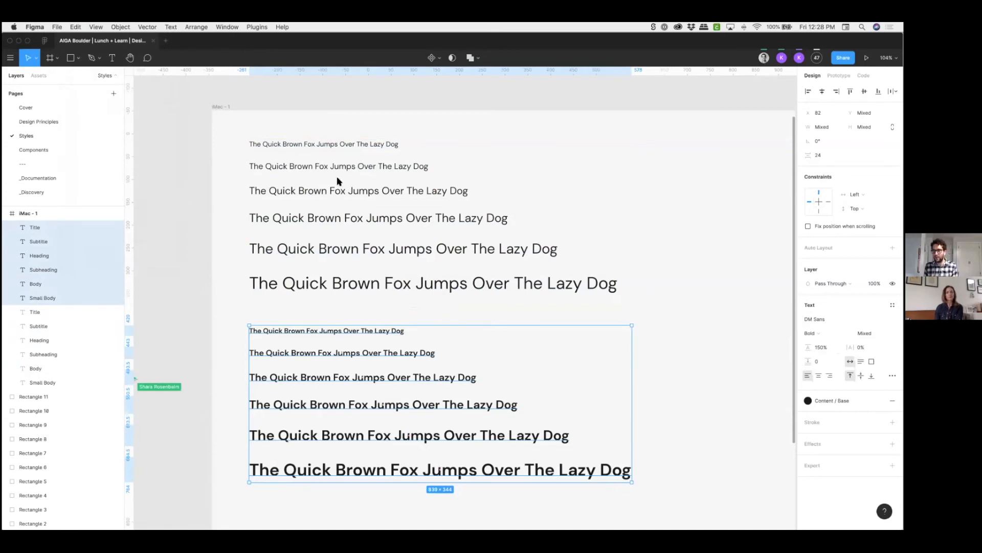
pyautogui.press('super+r')
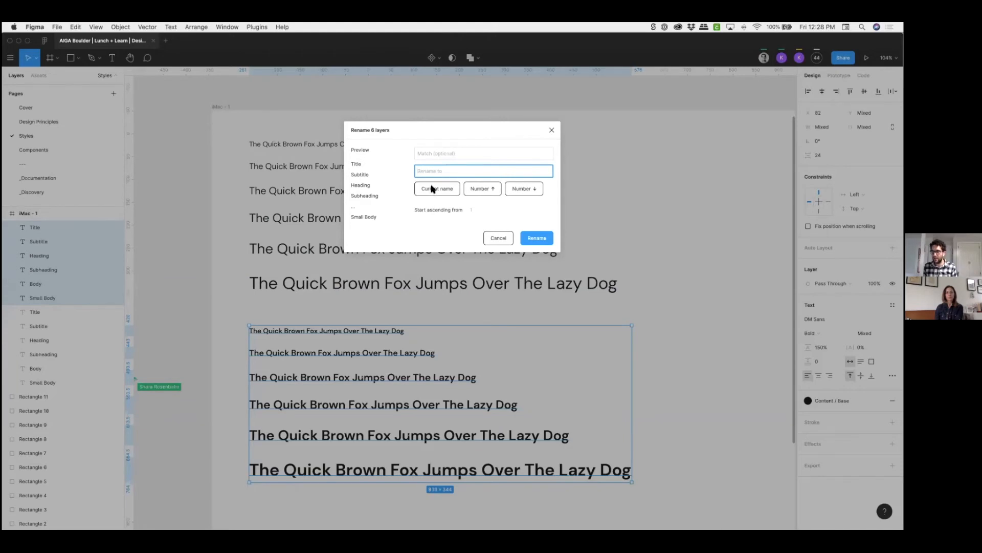
pyautogui.write('$&')
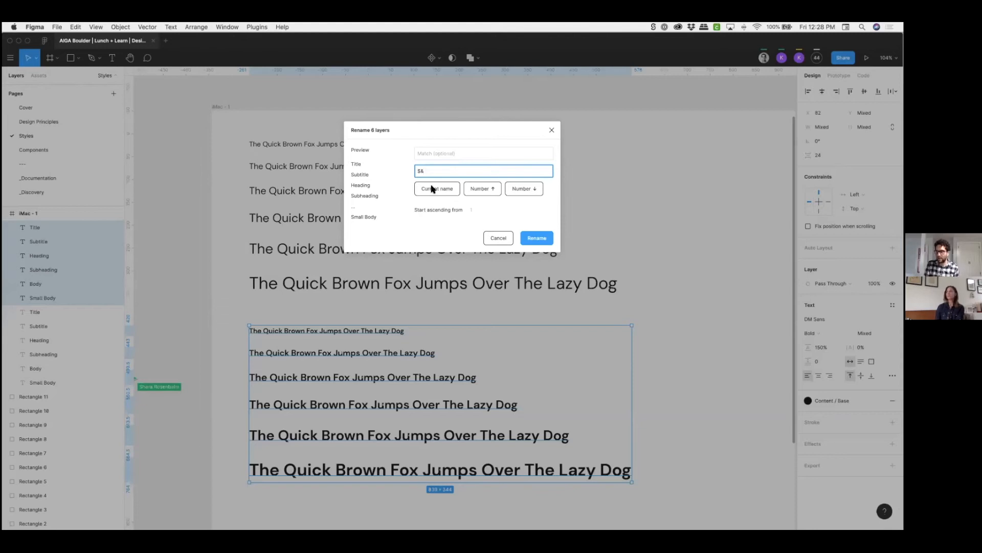
pyautogui.write(' / Bold')
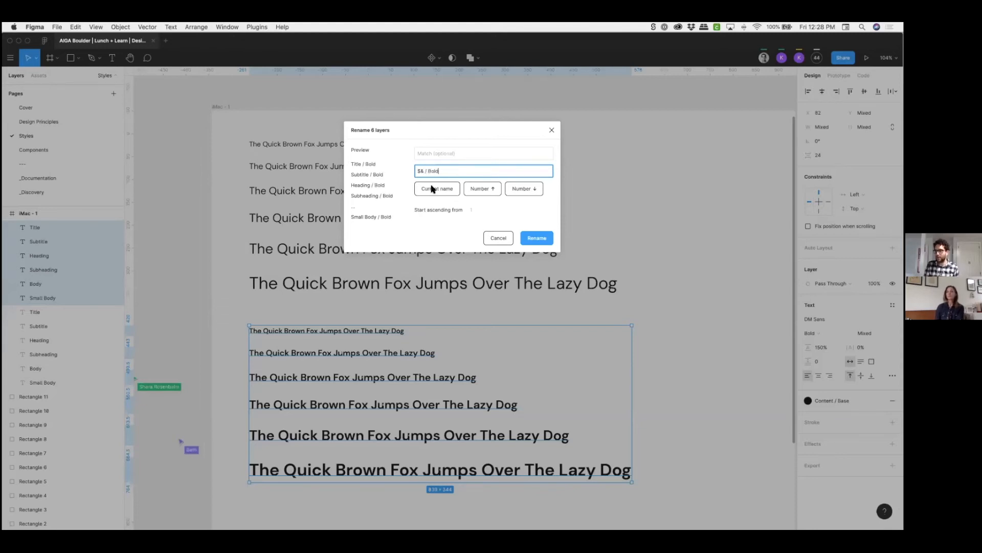
pyautogui.click(535, 243)
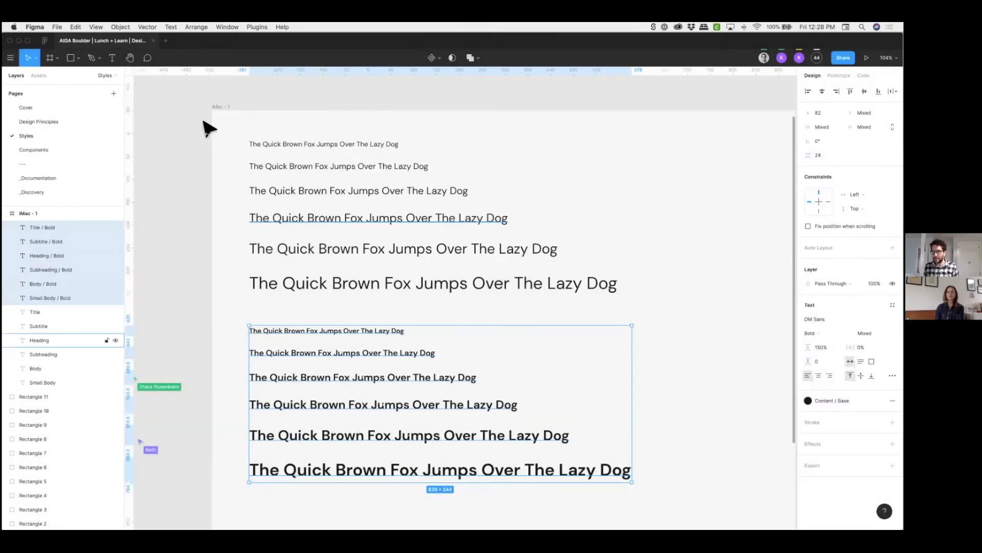
# - Append " / Base" to the current layer names of the six regular-weight type samples
pyautogui.moveTo(202, 127); pyautogui.dragTo(308, 276)
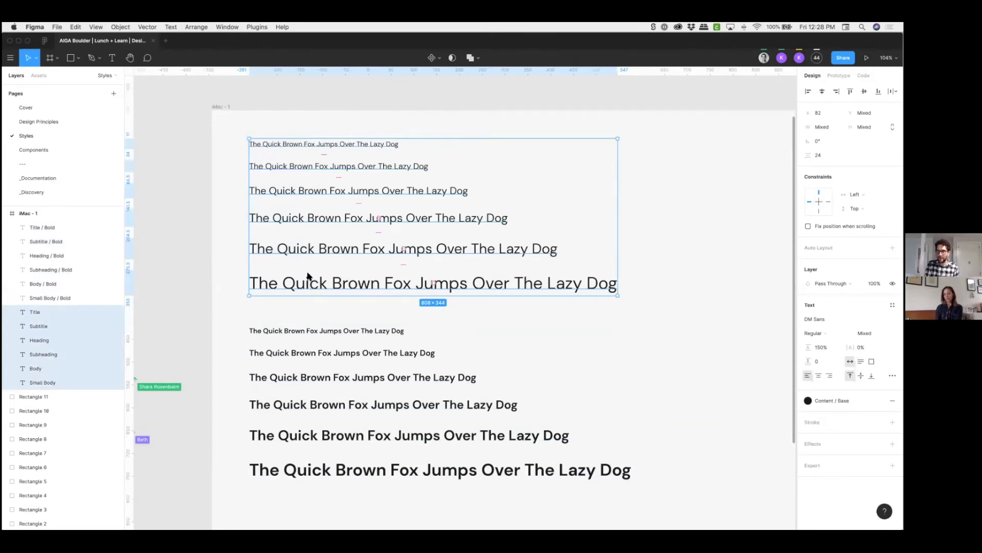
pyautogui.press('super+r')
pyautogui.click(431, 188)
pyautogui.write('/ ')
pyautogui.write('VB')
pyautogui.write('ase')
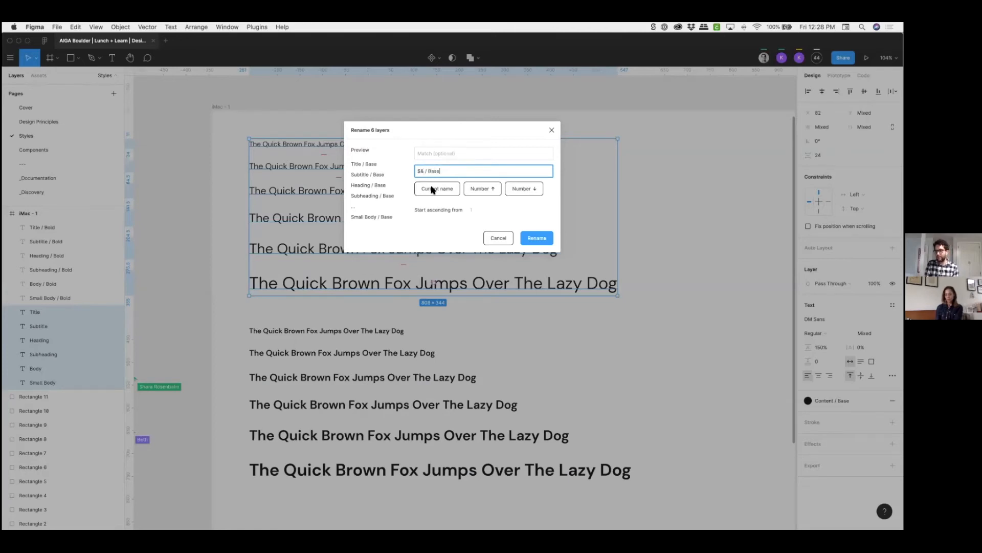
pyautogui.press('Return')
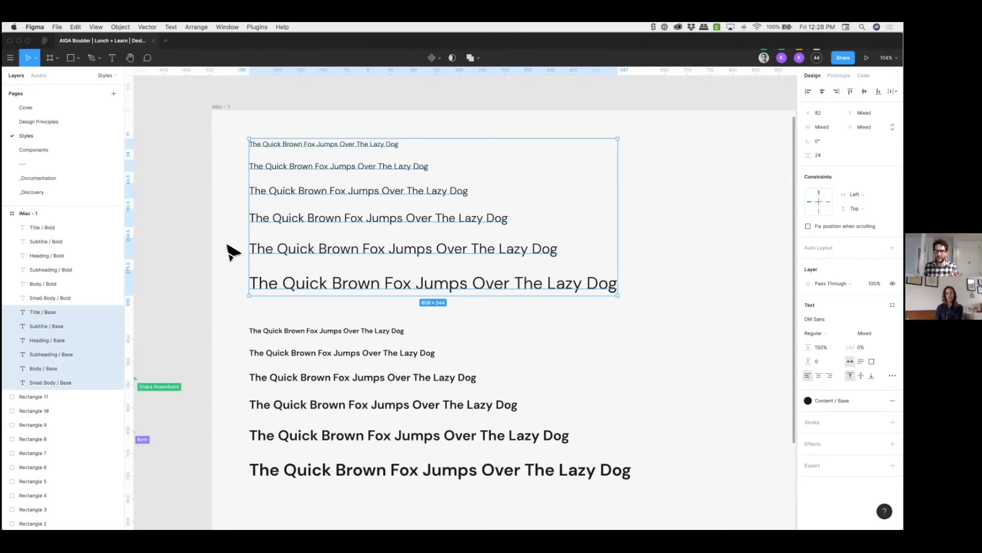
pyautogui.click(185, 225)
pyautogui.moveTo(192, 120); pyautogui.dragTo(316, 483)
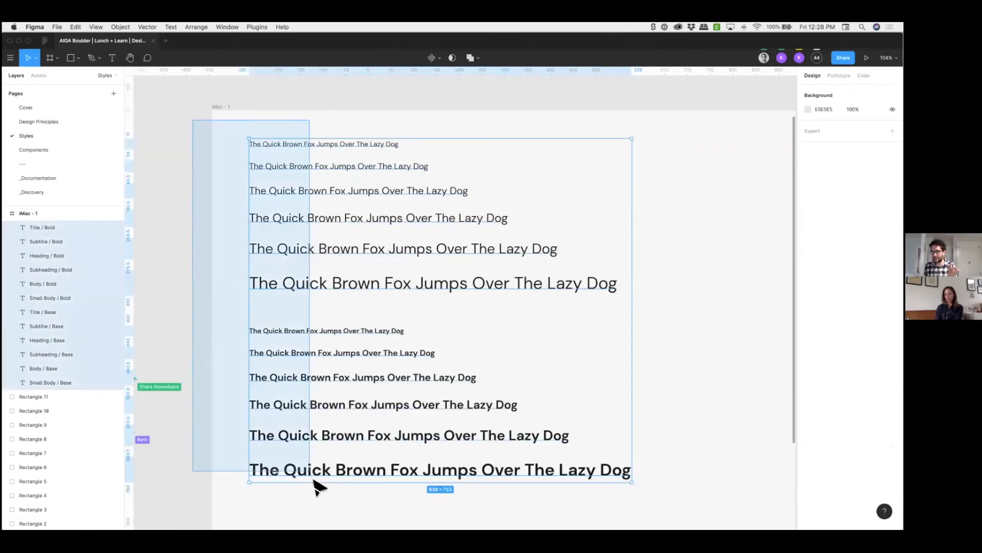
pyautogui.rightClick(282, 274)
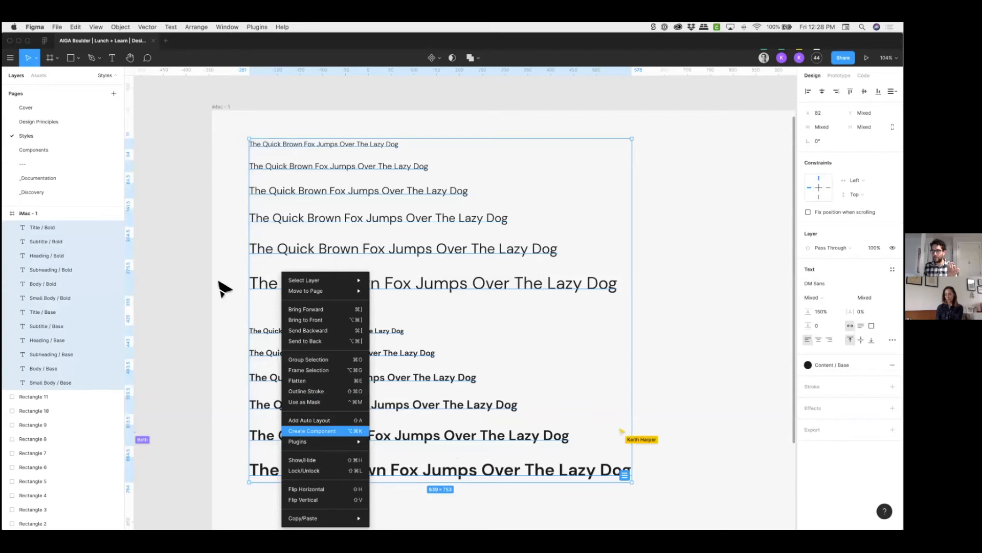
pyautogui.click(225, 237)
pyautogui.moveTo(219, 236); pyautogui.dragTo(271, 146)
pyautogui.click(893, 269)
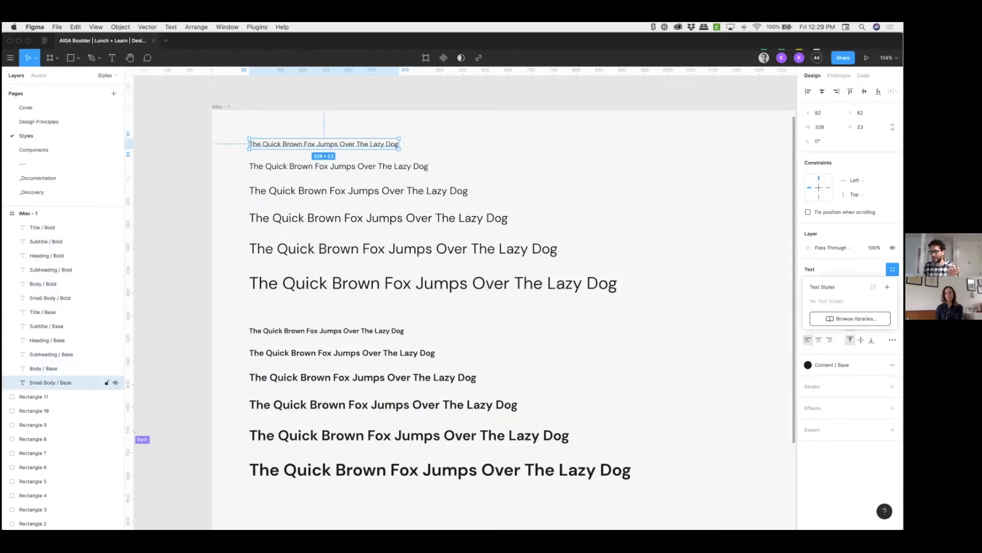
# - Create 12 text styles from all the Base and Bold type samples with the Textyles plugin's Create Text Styles command
pyautogui.moveTo(169, 130); pyautogui.dragTo(320, 486)
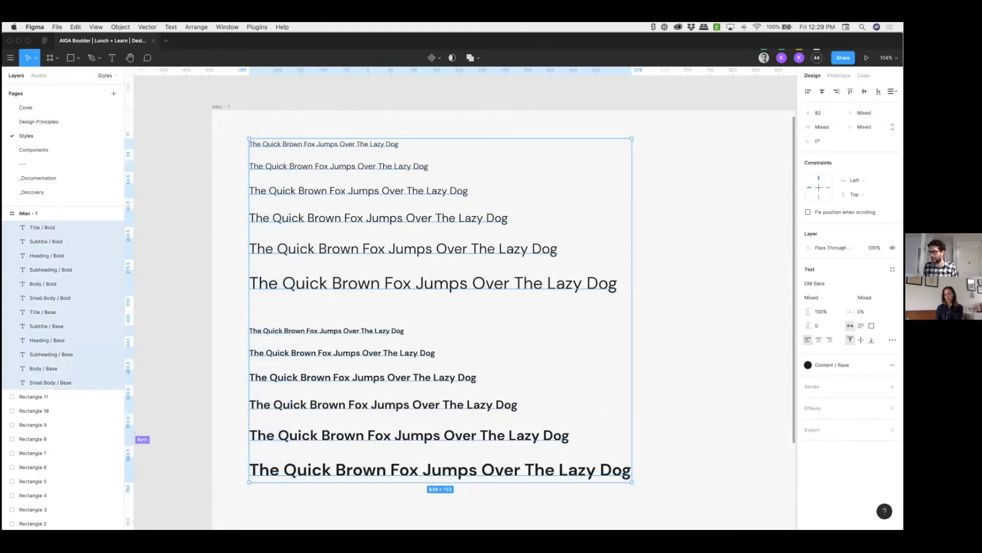
pyautogui.rightClick(276, 210)
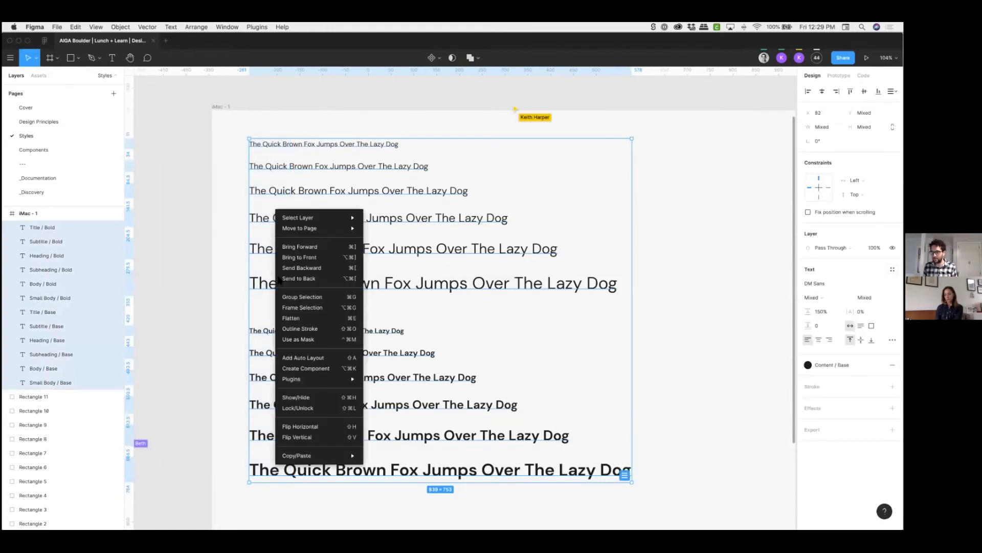
pyautogui.moveTo(302, 378)
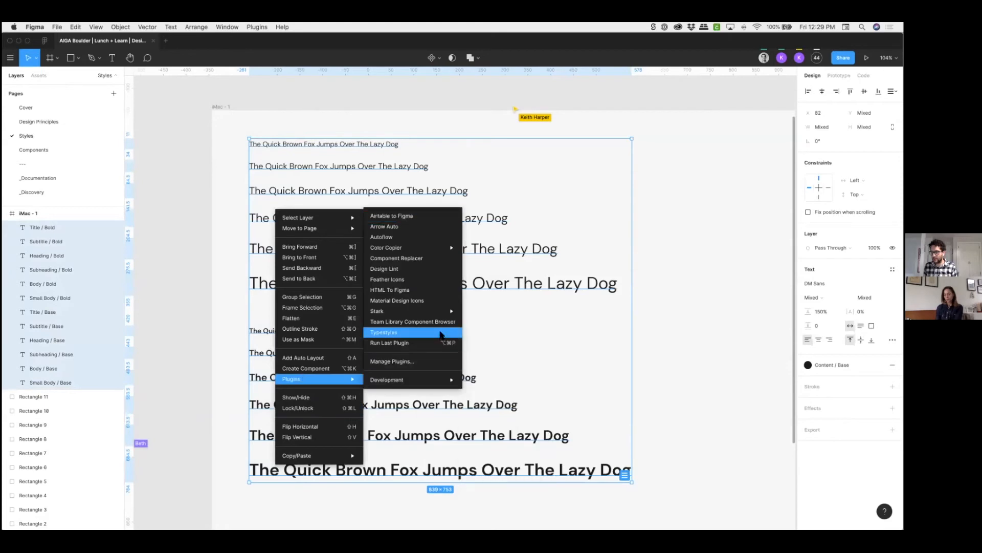
pyautogui.moveTo(445, 380)
pyautogui.moveTo(504, 422)
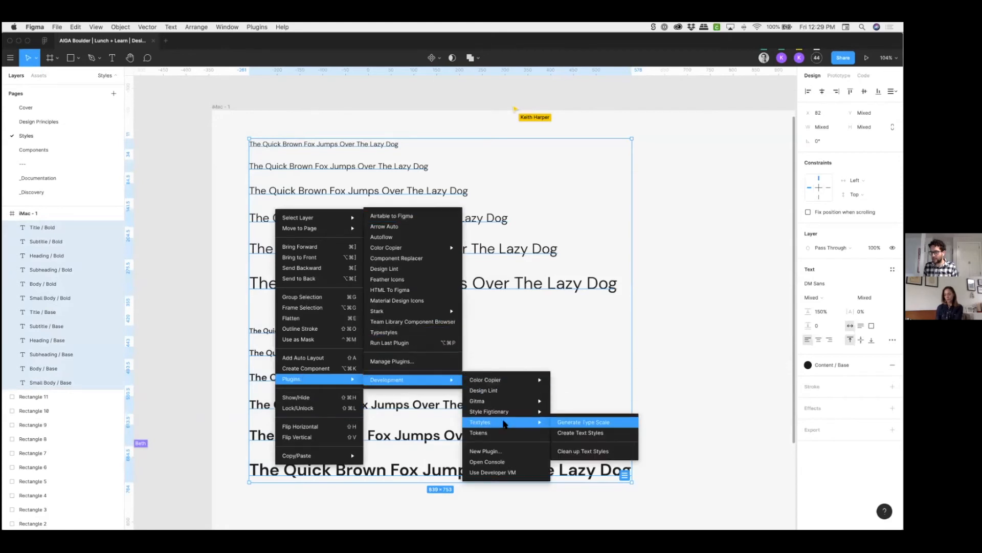
pyautogui.click(584, 436)
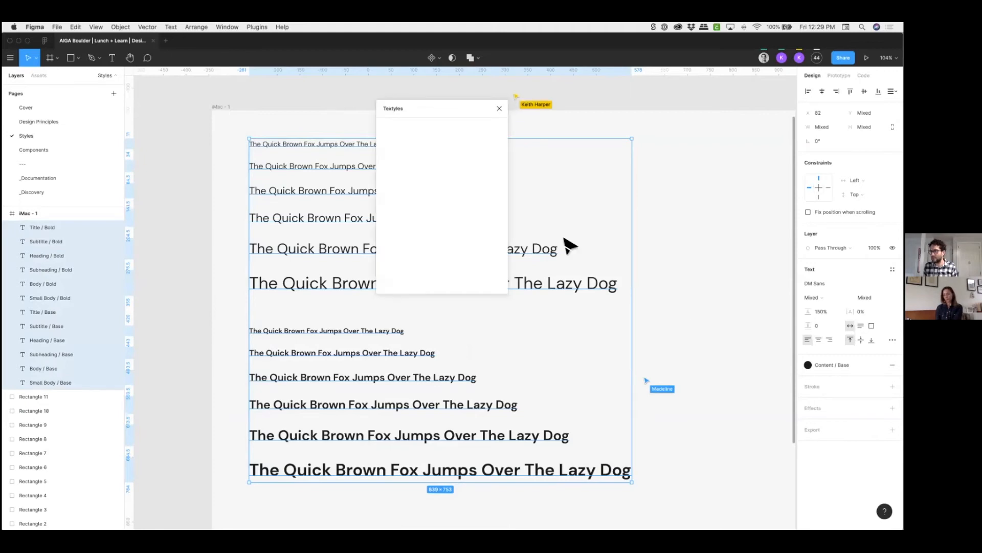
pyautogui.scroll(-5, 392, 178)
pyautogui.scroll(5, 390, 164)
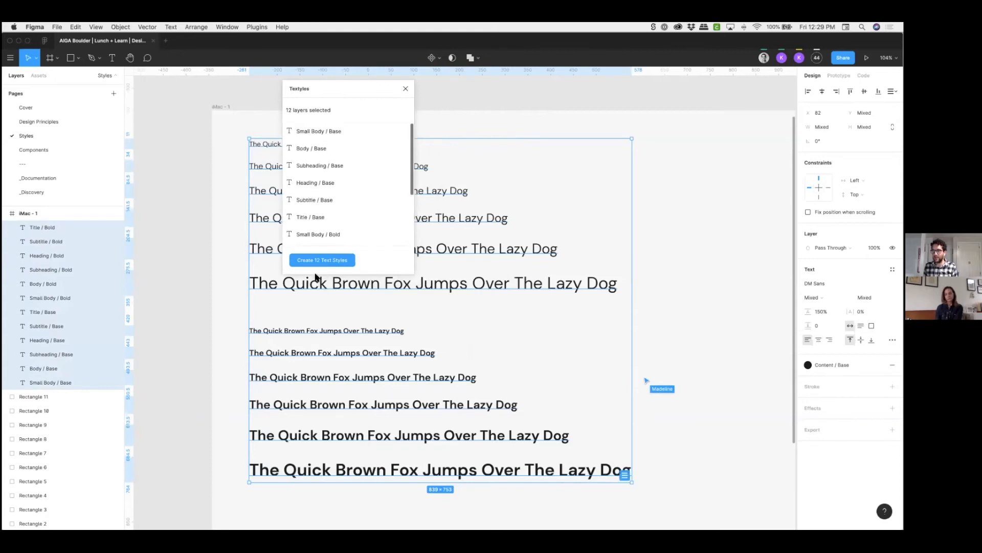
pyautogui.scroll(-3, 342, 234)
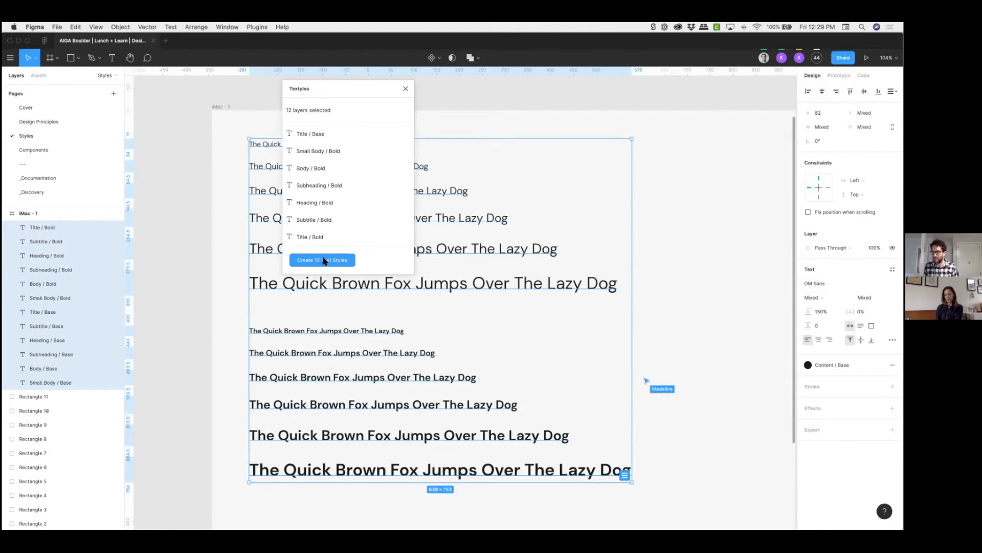
pyautogui.click(324, 261)
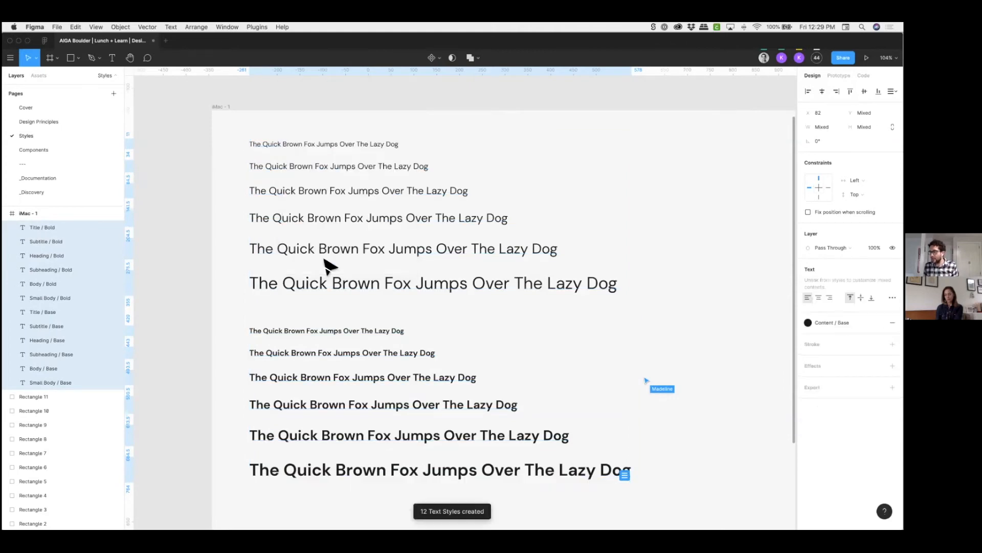
# - Check the text style applied to the largest regular sample and review the file's local text styles
pyautogui.click(577, 321)
pyautogui.click(582, 285)
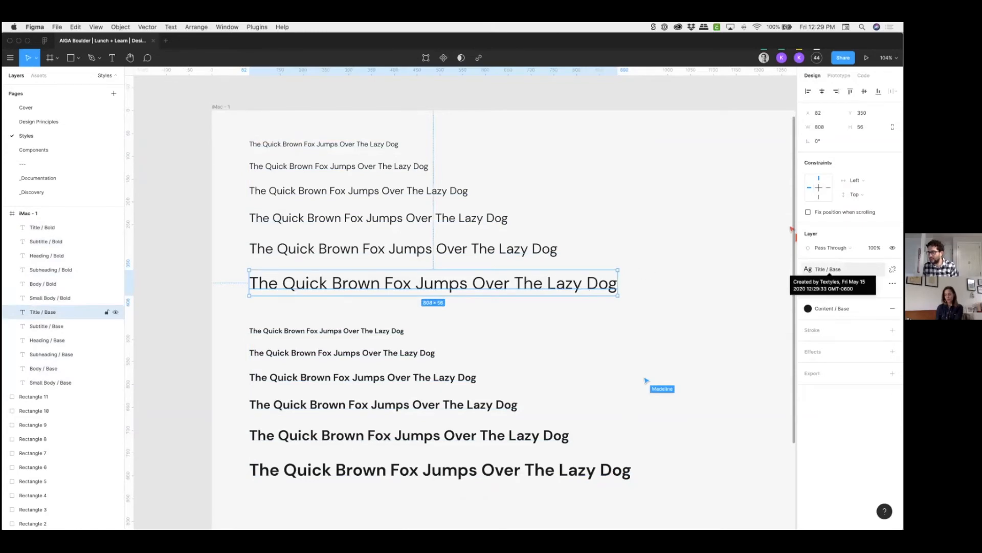
pyautogui.click(662, 241)
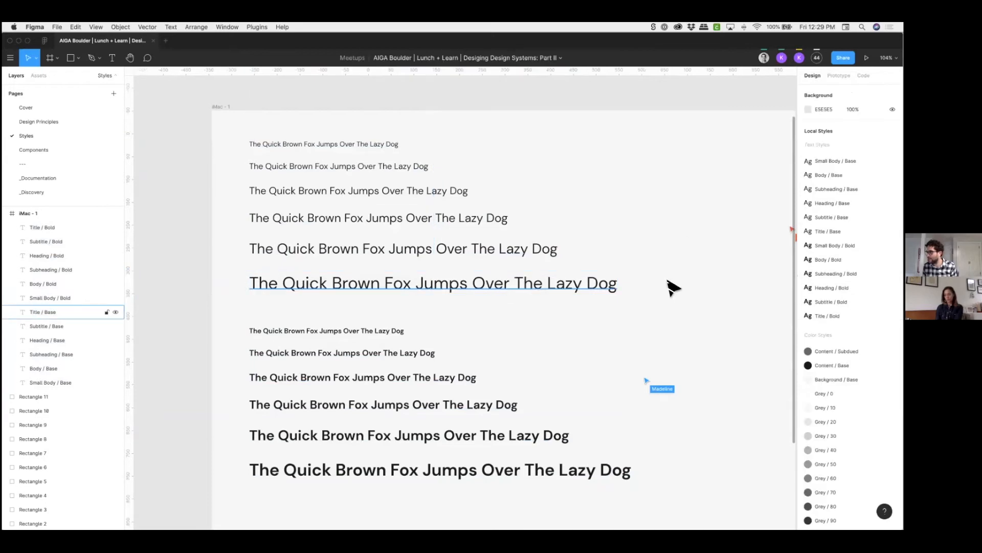
pyautogui.click(589, 284)
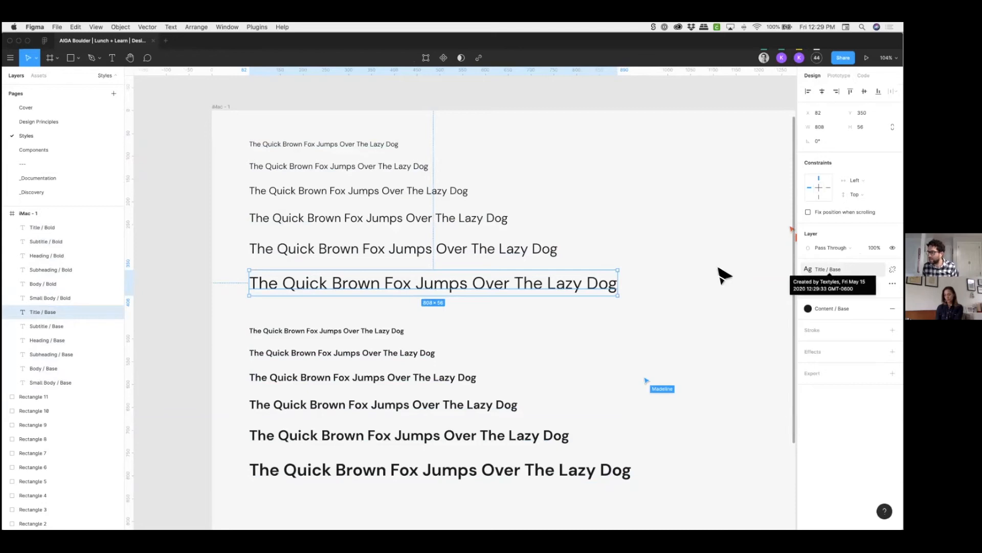
pyautogui.click(661, 236)
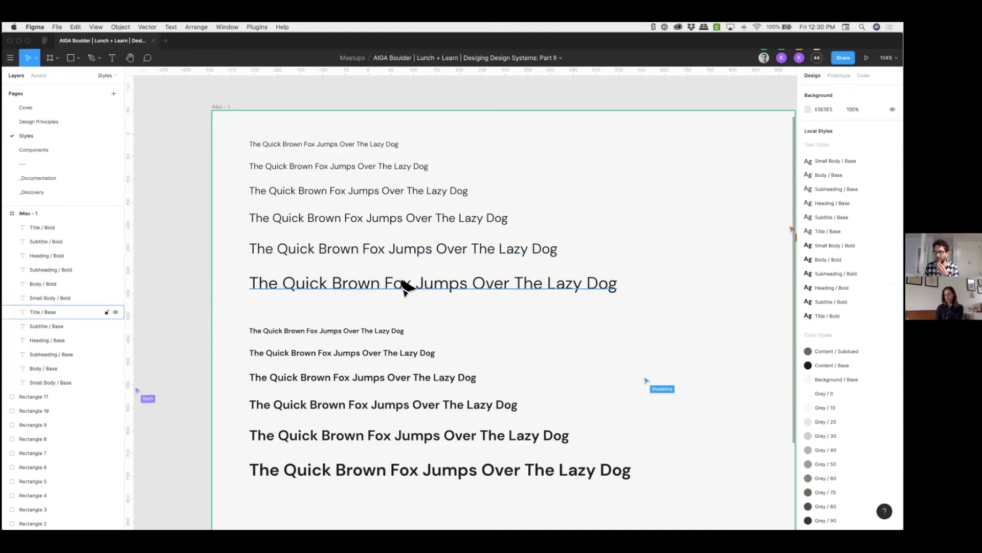
pyautogui.scroll(-2, 402, 281)
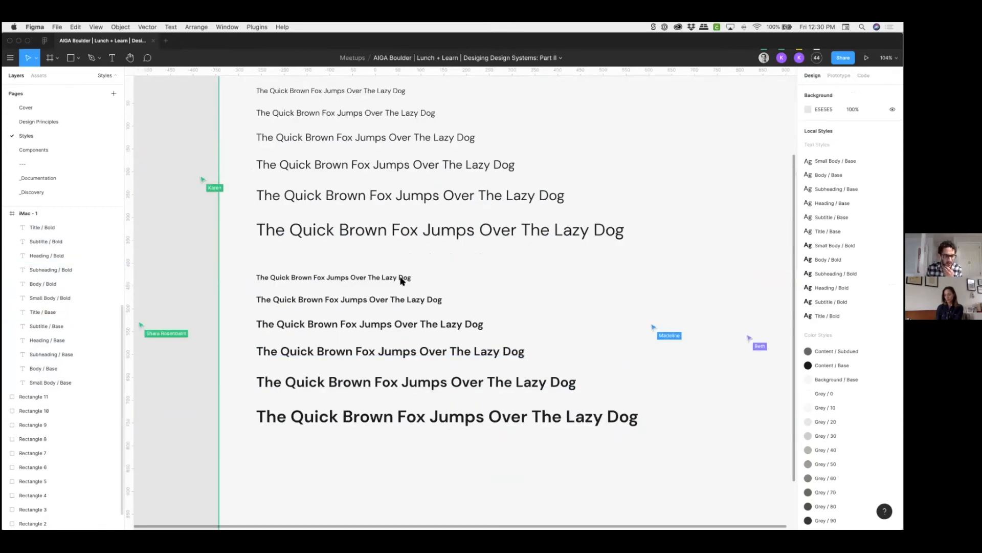
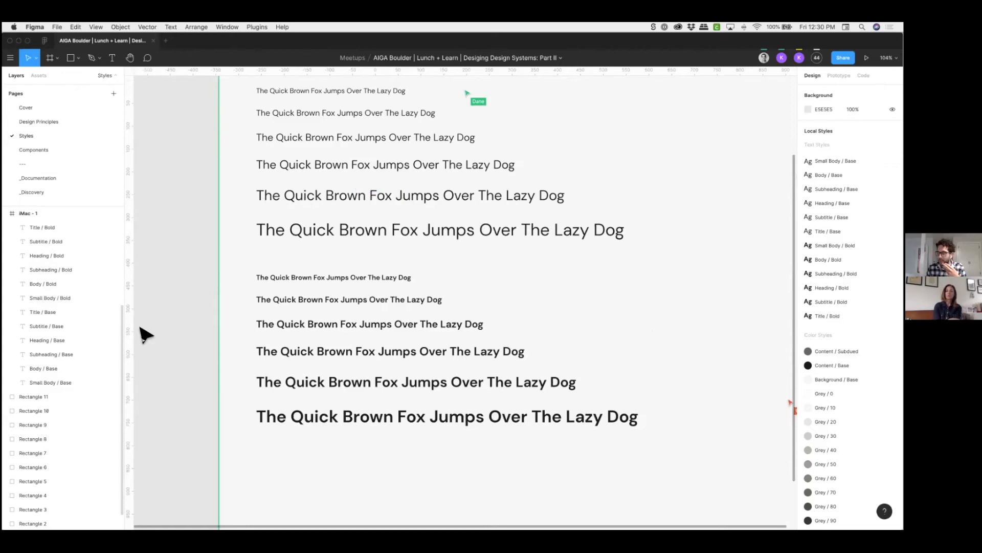
# - Inspect the CSS code of the Title / Base sample, including its font and color style properties
pyautogui.click(402, 231)
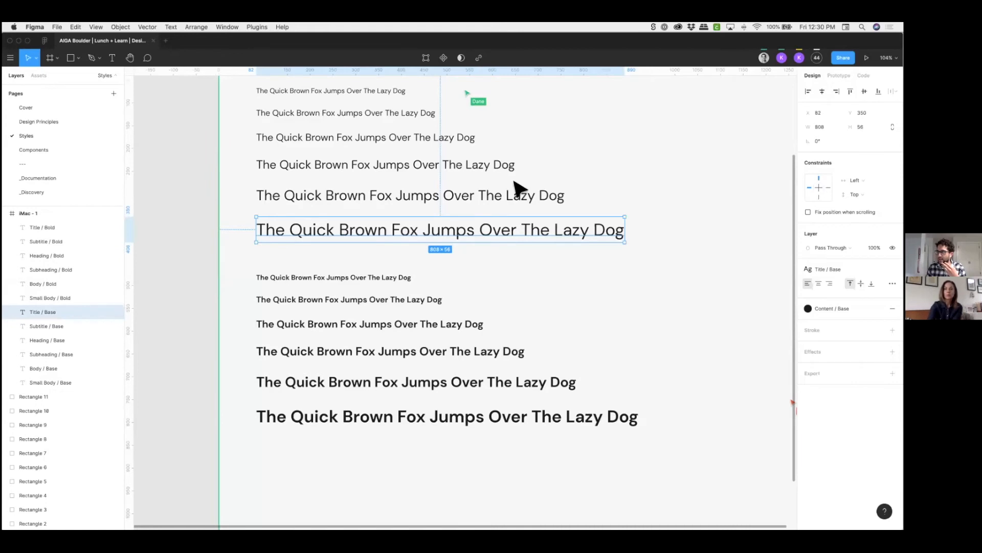
pyautogui.hscroll(1, 514, 182)
pyautogui.click(864, 75)
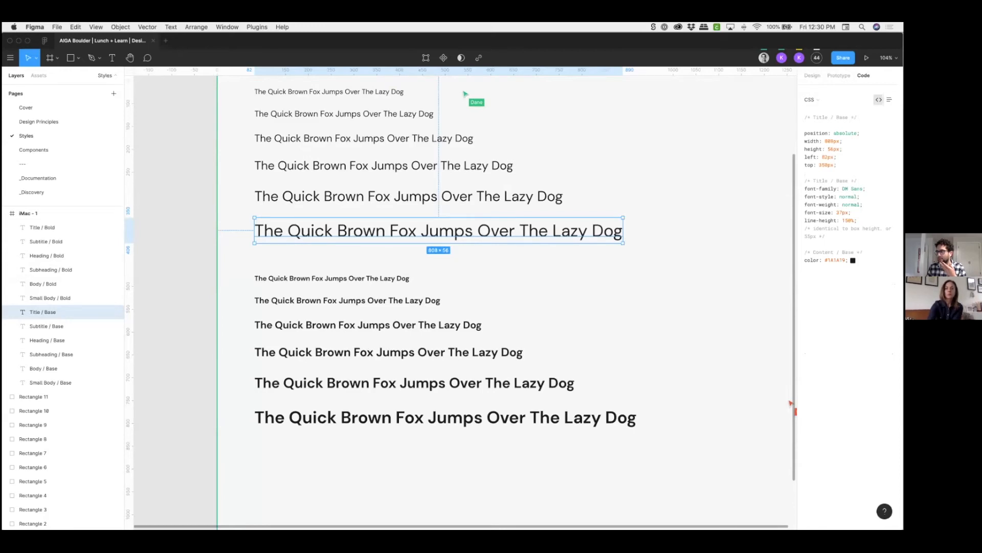
pyautogui.moveTo(743, 196)
pyautogui.hscroll(1, 728, 193)
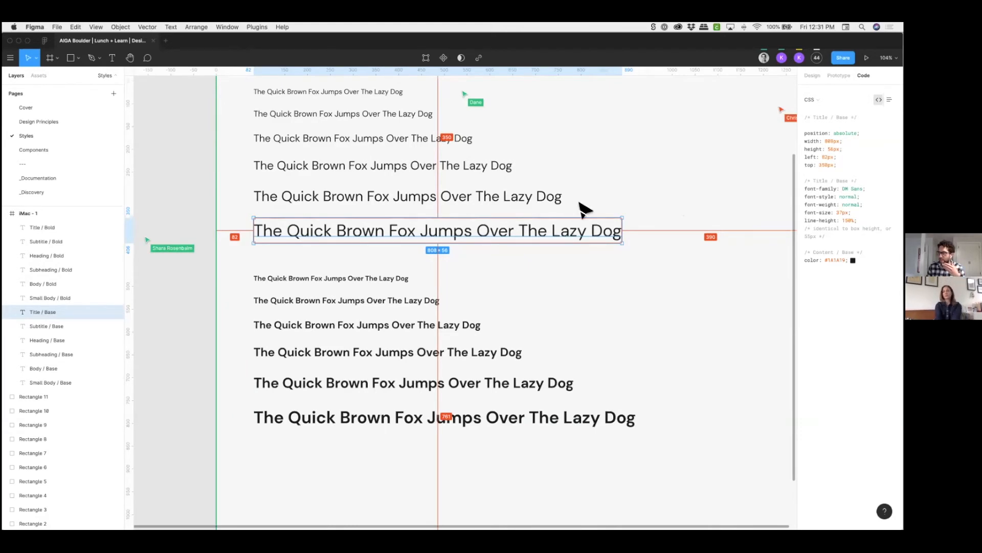
pyautogui.hscroll(-1, 709, 156)
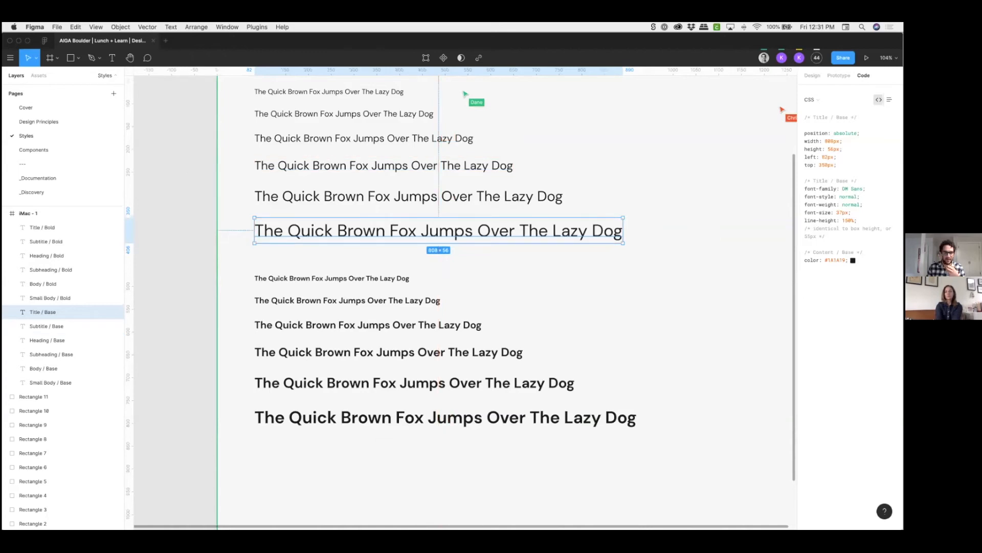
pyautogui.click(185, 161)
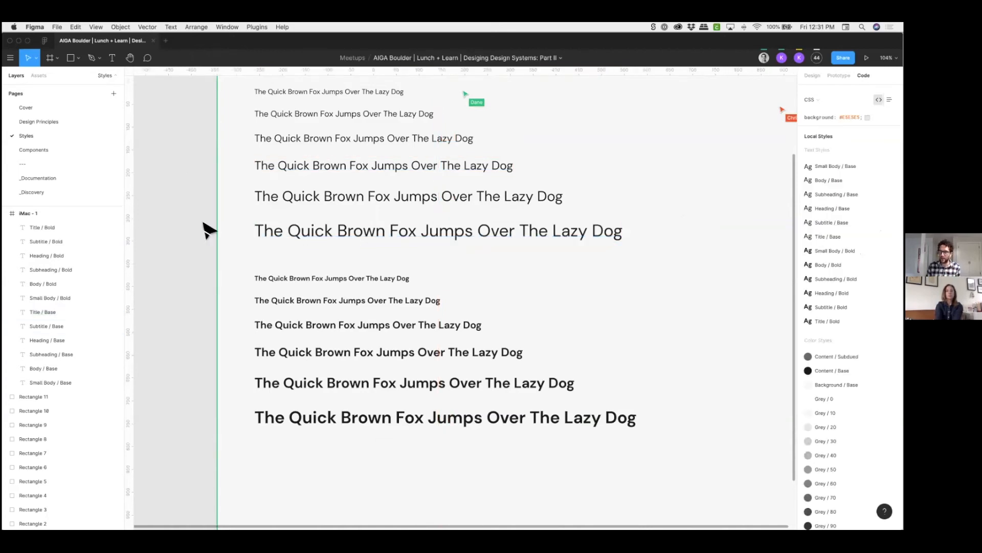
# - Move all twelve type samples horizontally within the frame to about 188 px from its left edge, making room for labels
pyautogui.scroll(-3, 152, 225)
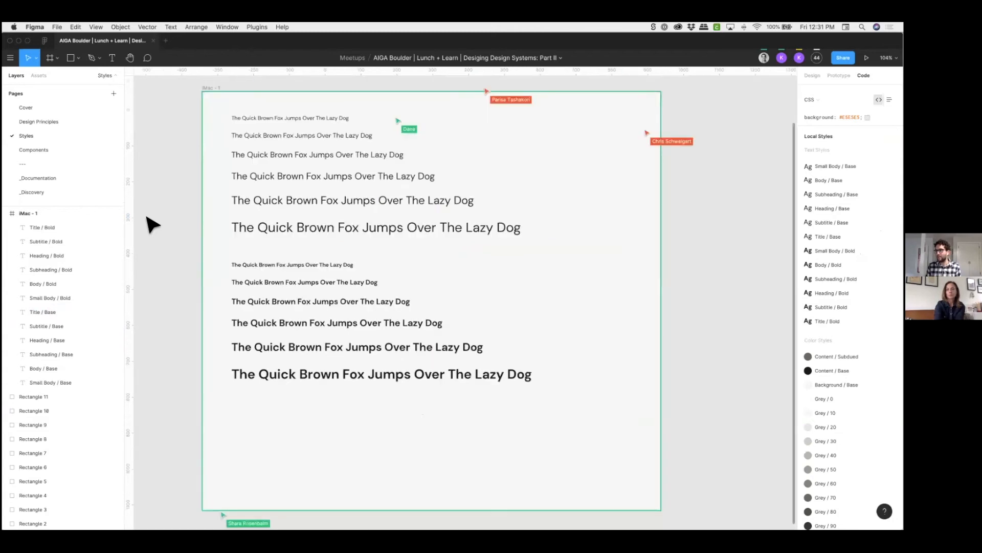
pyautogui.scroll(-1, 153, 225)
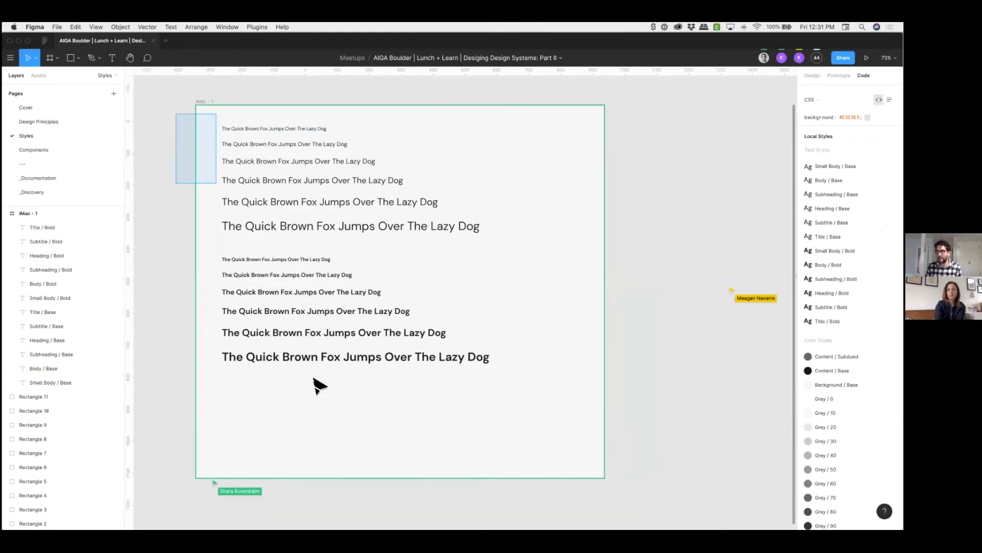
pyautogui.moveTo(176, 114); pyautogui.dragTo(264, 327)
pyautogui.moveTo(264, 327); pyautogui.dragTo(299, 329)
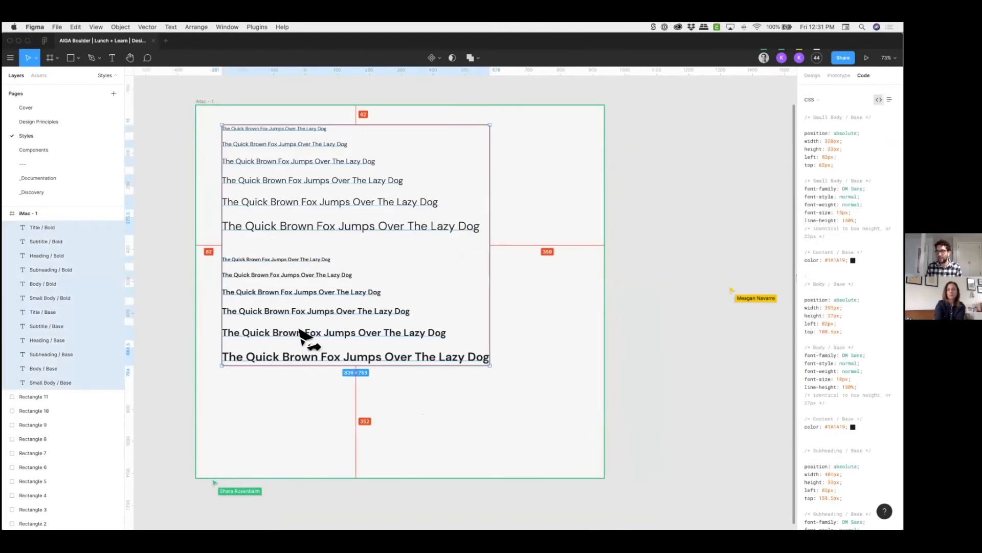
pyautogui.click(187, 106)
# - Duplicate the smallest regular sample into the empty space before it and replace the copy's text with "Body 16px/1rem"
pyautogui.scroll(5, 188, 106)
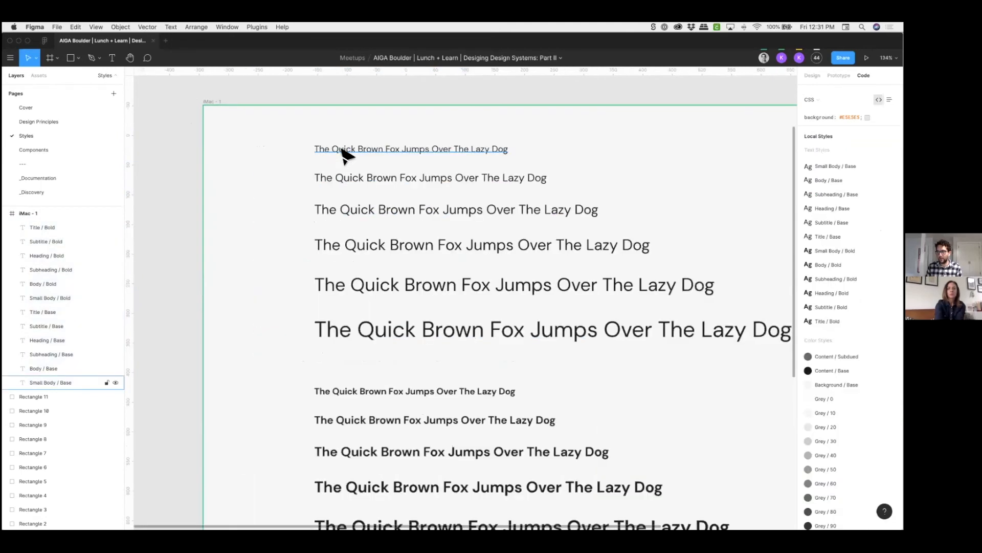
pyautogui.click(346, 149)
pyautogui.moveTo(262, 150); pyautogui.dragTo(245, 149)
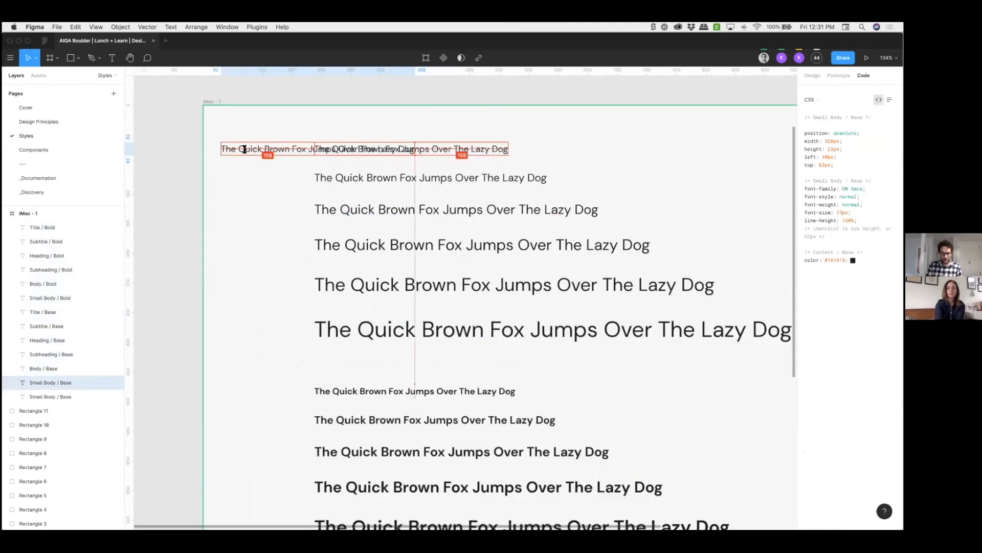
pyautogui.doubleClick(245, 149)
pyautogui.write('Body 16')
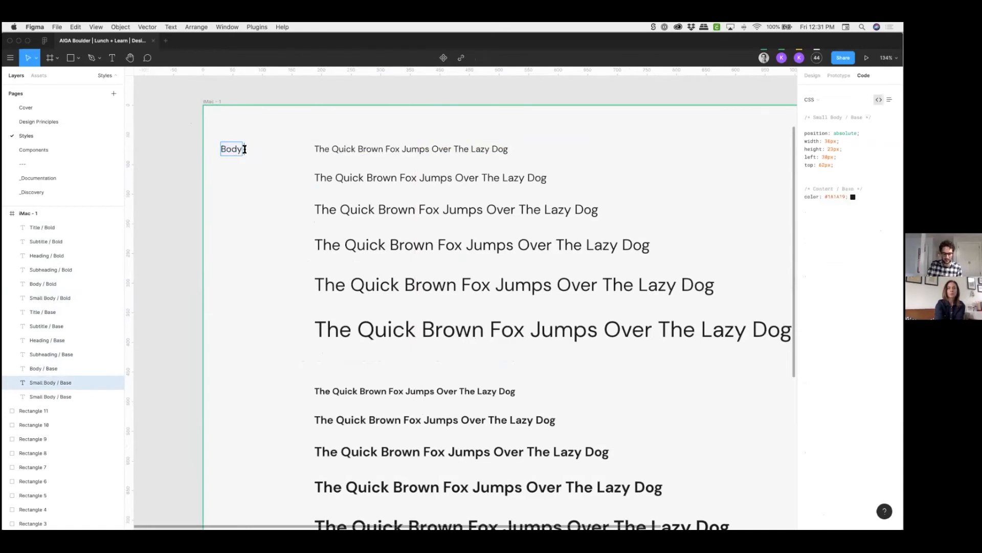
pyautogui.write('px/')
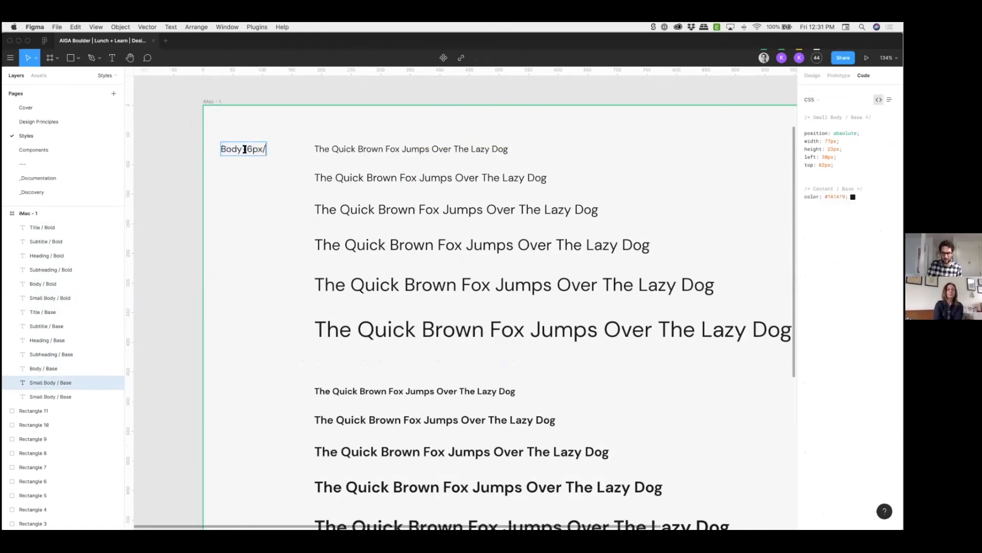
pyautogui.write('1rem')
pyautogui.press('Escape')
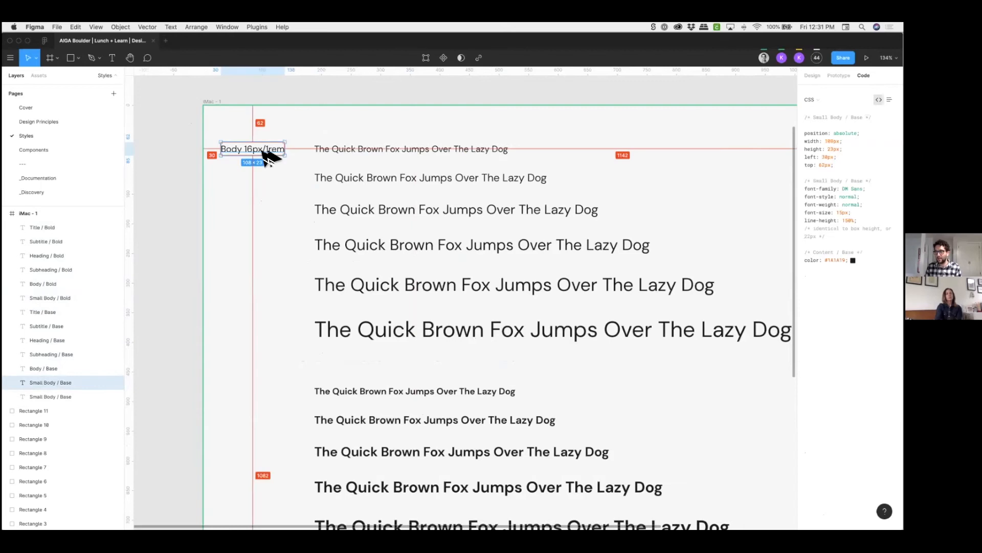
# - Duplicate the "Body 16px/1rem" label beside the second regular sample and check that sample's font size in its CSS
pyautogui.click(262, 179)
pyautogui.moveTo(262, 149); pyautogui.dragTo(263, 178)
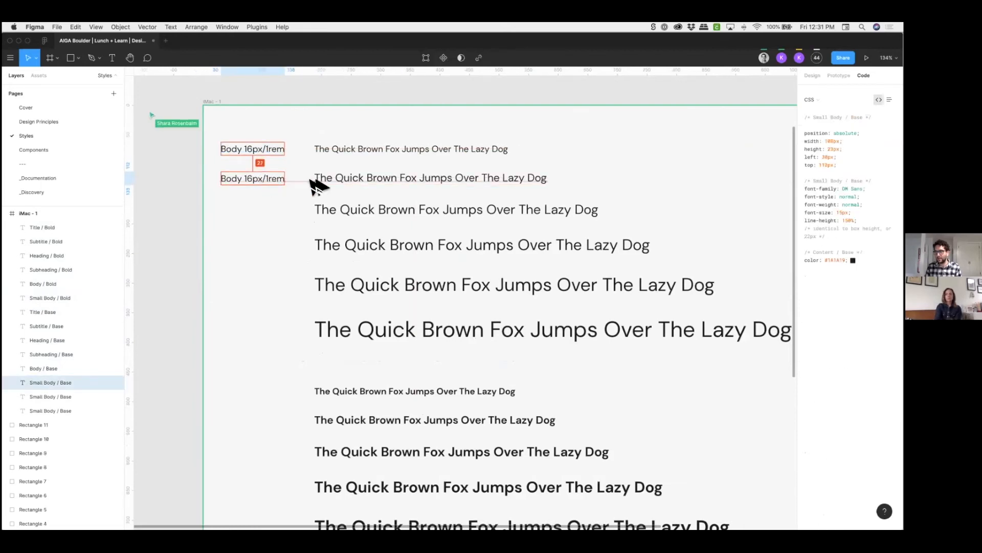
pyautogui.click(334, 180)
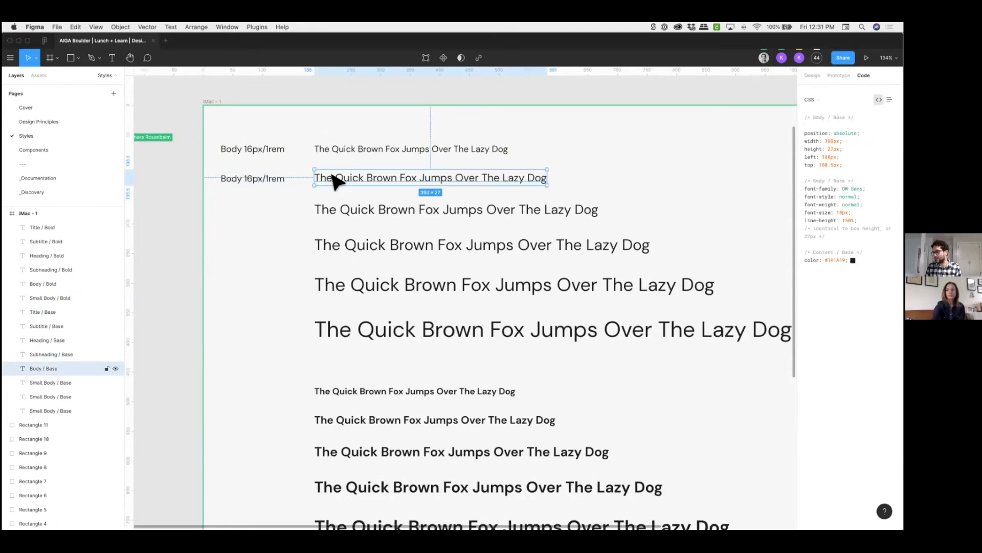
pyautogui.press('alt')
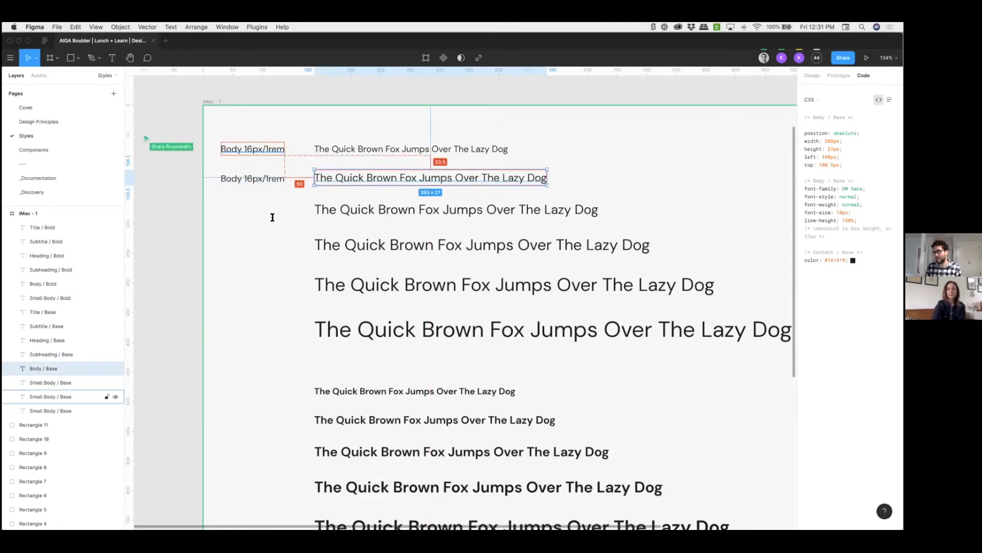
# - Replace the text of the label beside the smallest regular sample with "Small Body"
pyautogui.doubleClick(262, 149)
pyautogui.press('Escape')
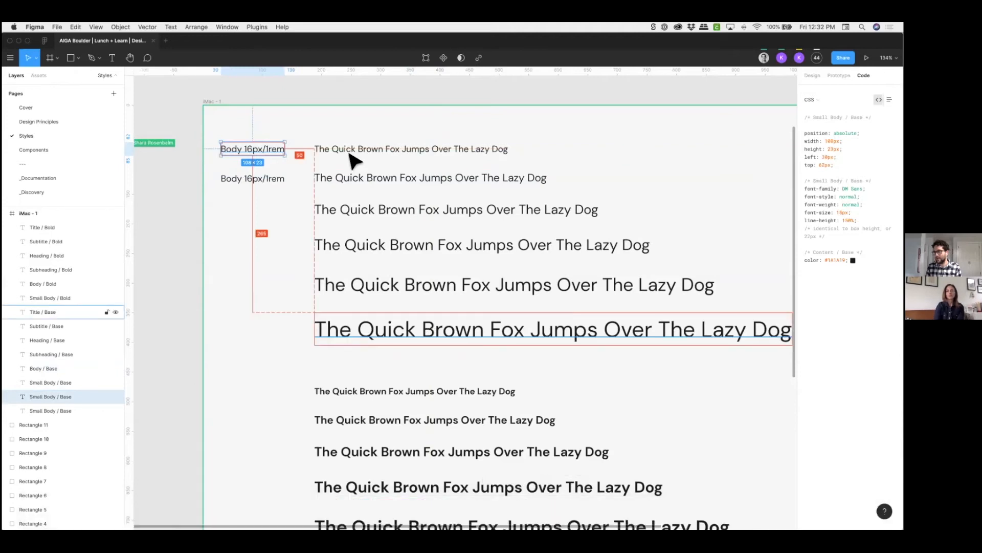
pyautogui.scroll(-2, 193, 140)
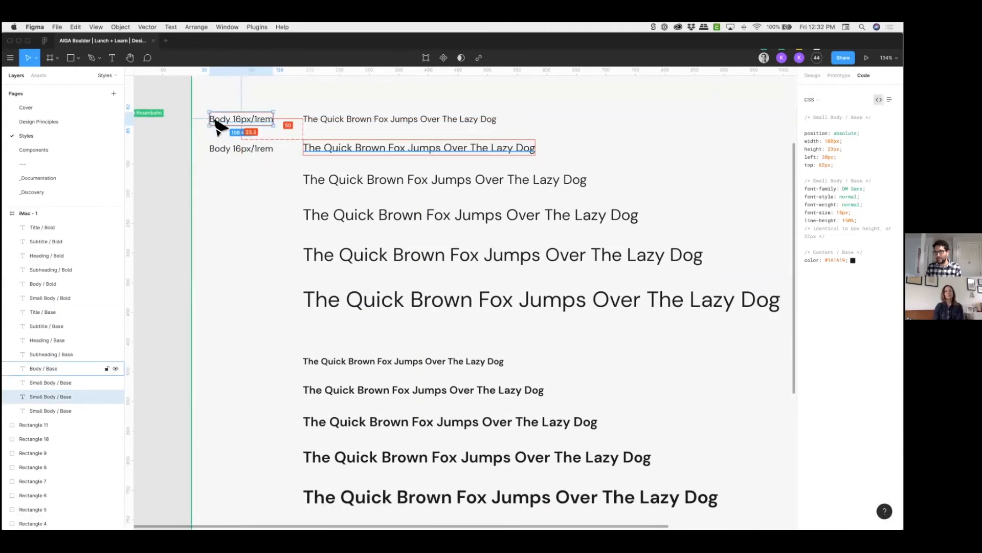
pyautogui.doubleClick(211, 119)
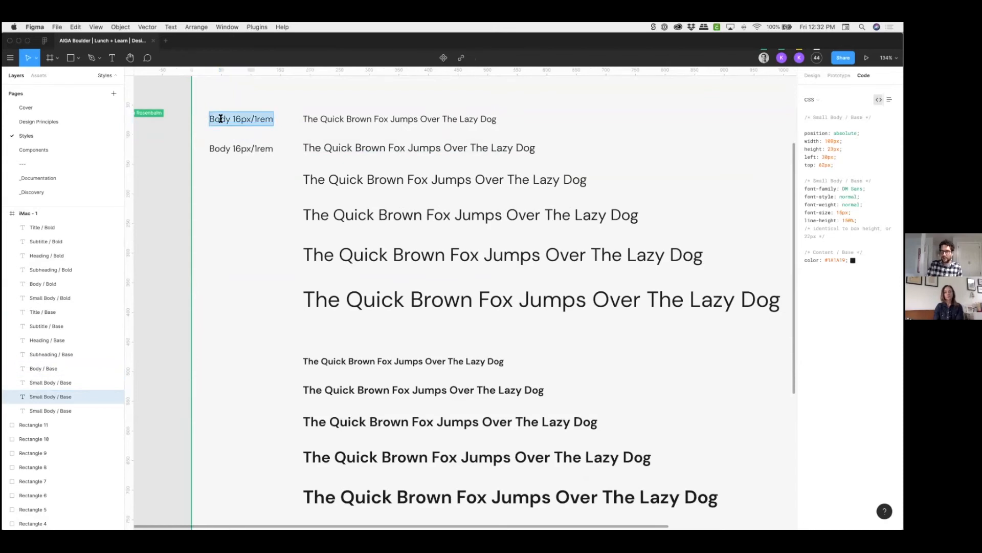
pyautogui.write('Small Body')
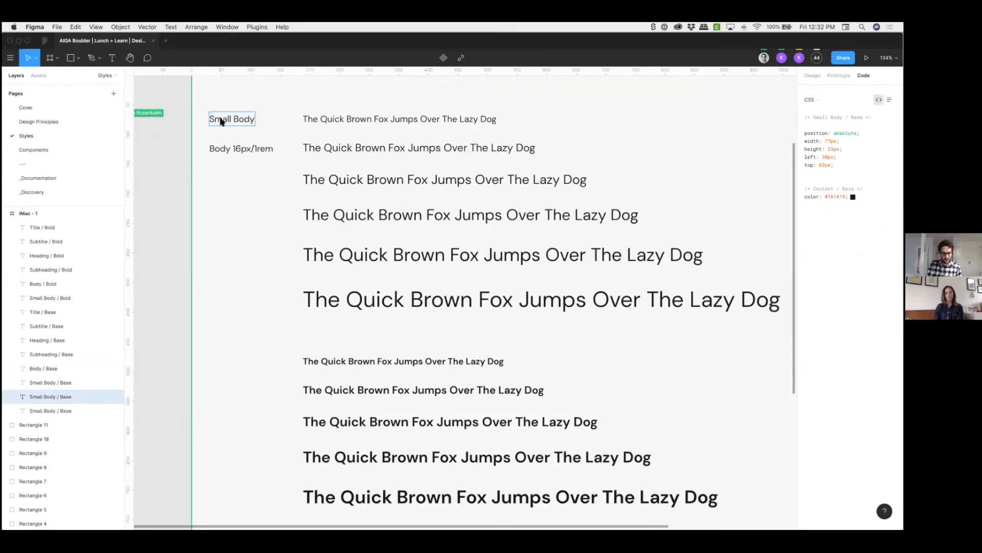
# - Switch to the Numi calculator and compute 15/16 to convert the small body size to rem
pyautogui.press('super+Tab')
pyautogui.press('super+a')
pyautogui.write('15/16')
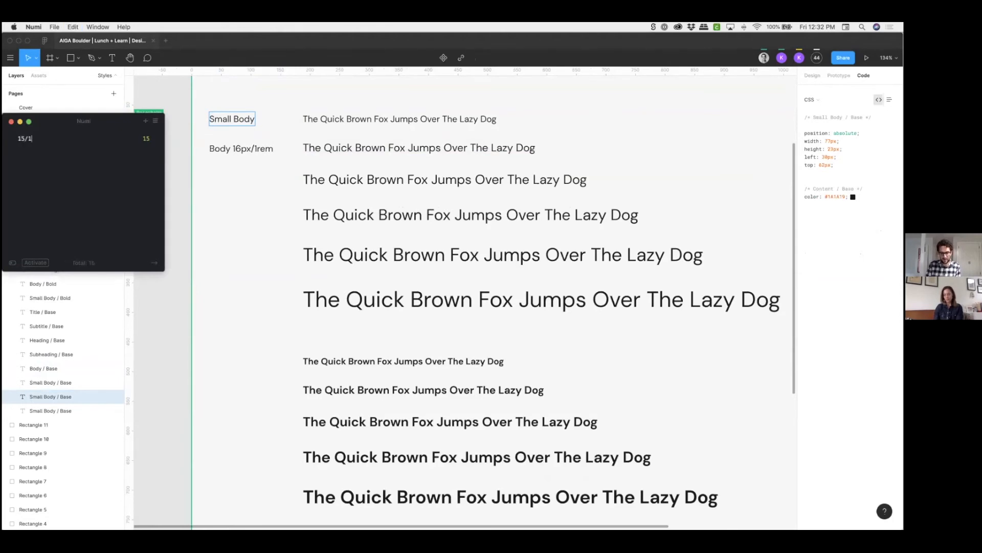
pyautogui.click(143, 142)
# - Return to Figma and complete the first label as "Small Body 15px/ 0.9375rem"
pyautogui.click(238, 113)
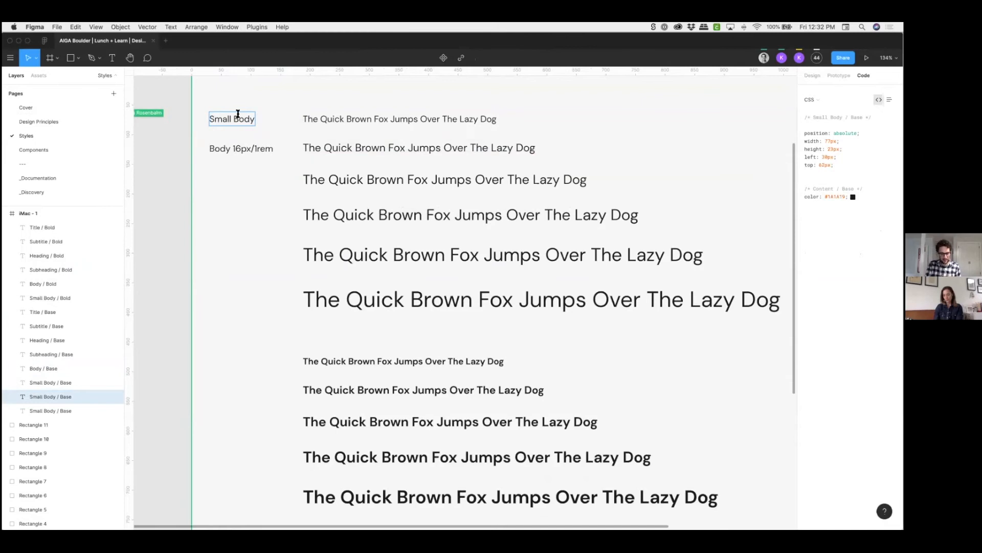
pyautogui.write('15px/')
pyautogui.write('0.9375')
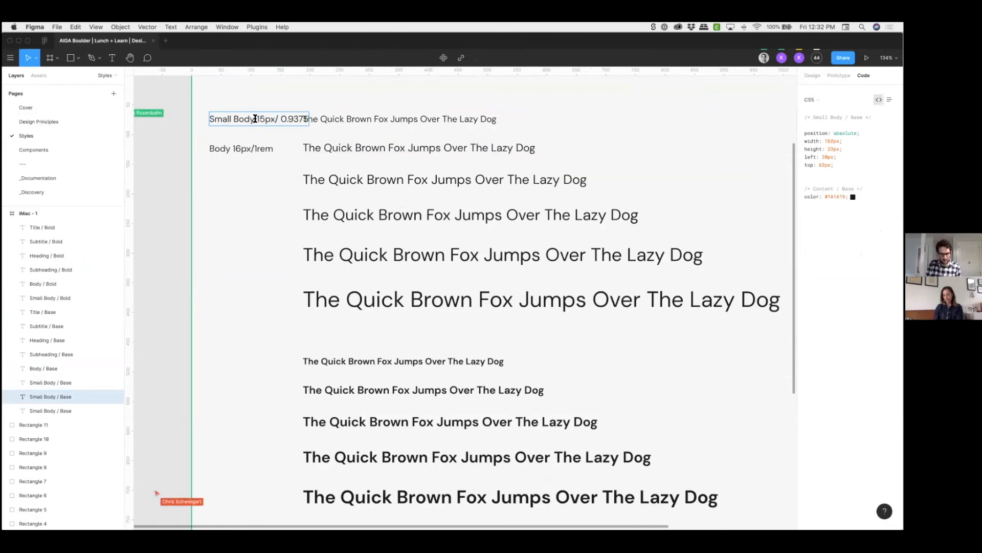
pyautogui.write('rem')
pyautogui.press('Escape')
# - Switch to Numi and compute 18/16 on a new line for the body size in rem
pyautogui.press('super+Tab')
pyautogui.moveTo(69, 120); pyautogui.dragTo(114, 114)
pyautogui.press('Return')
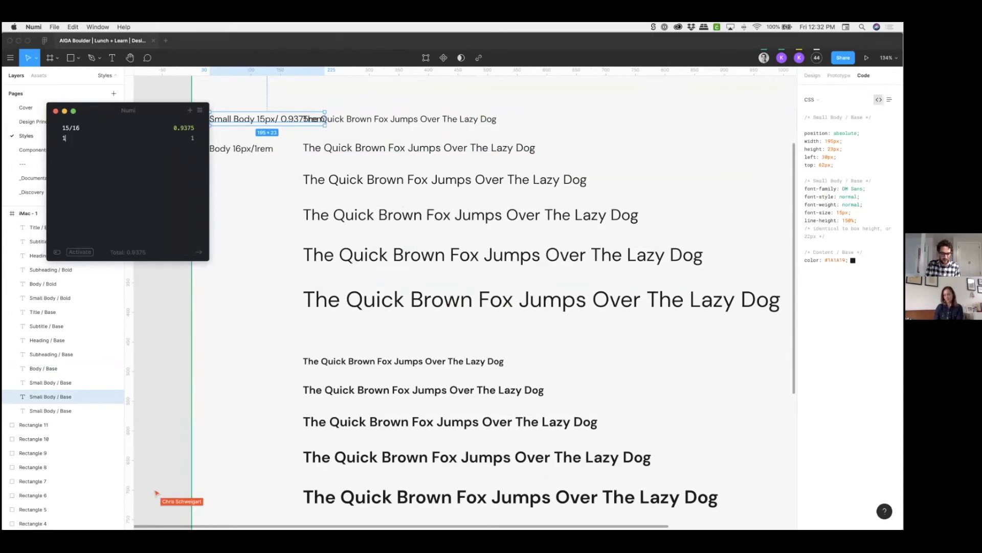
pyautogui.write('18/16')
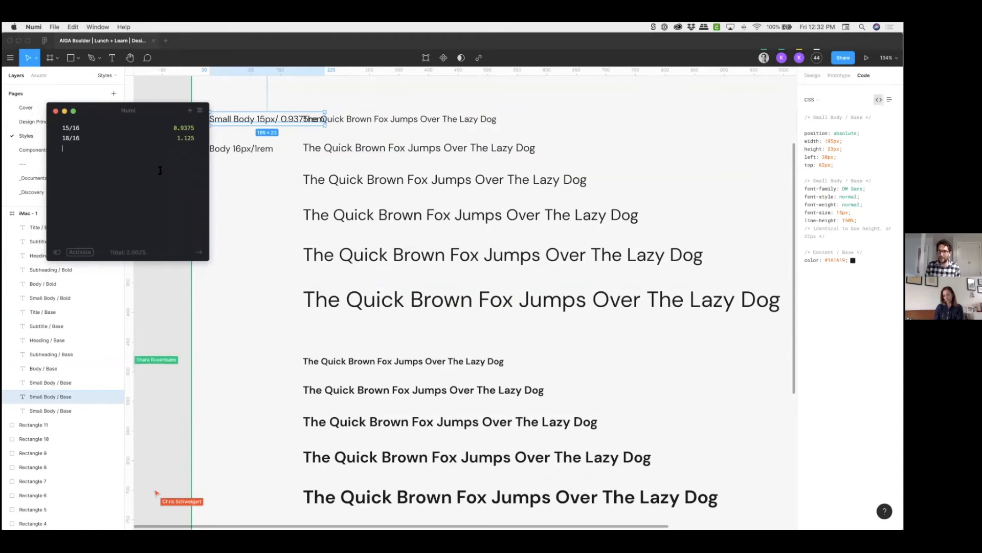
# - Return to Figma and shift all twelve type samples away from the labels to 292 px from the frame's left edge
pyautogui.click(300, 173)
pyautogui.scroll(-5, 301, 173)
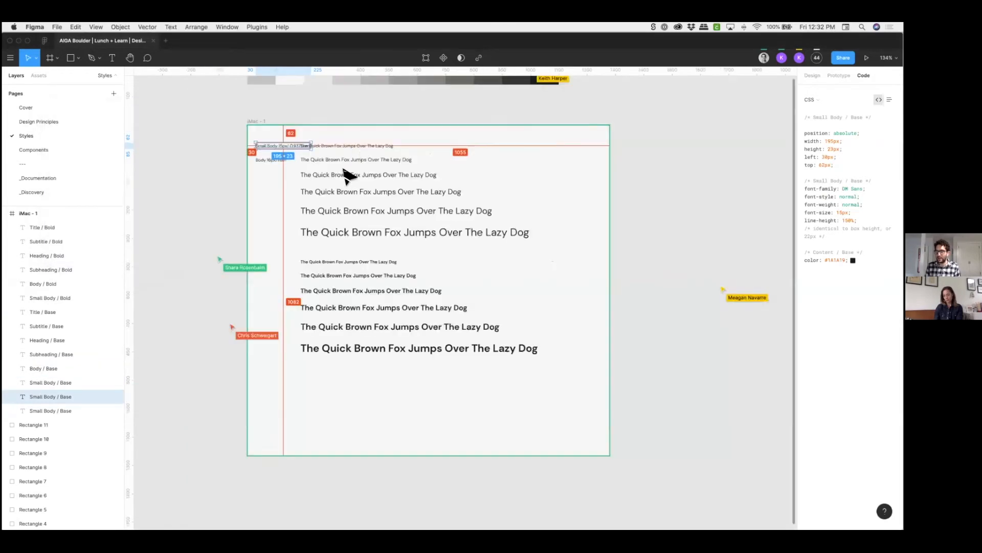
pyautogui.click(382, 354)
pyautogui.moveTo(382, 354); pyautogui.dragTo(336, 120)
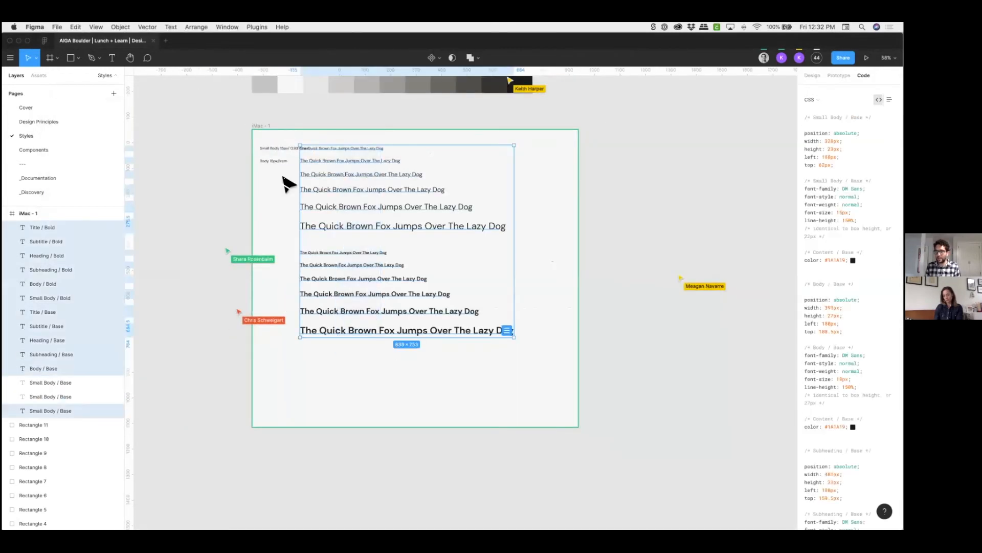
pyautogui.hotkey('shift', 'Right')
pyautogui.hotkey('shift', 'Right')
pyautogui.hotkey('shift', 'Right')
pyautogui.hotkey('shift', 'Right')
pyautogui.hotkey('shift', 'Right')
pyautogui.hotkey('shift', 'Right')
pyautogui.hotkey('shift', 'Right')
pyautogui.hotkey('shift', 'Right')
pyautogui.hotkey('shift', 'Right')
pyautogui.hotkey('shift', 'Right')
pyautogui.hotkey('shift', 'Right')
pyautogui.hotkey('shift', 'Right')
pyautogui.hotkey('shift', 'Right')
pyautogui.scroll(1, 269, 177)
pyautogui.scroll(5, 269, 177)
# - Check the 18/16 result in Numi and change the second label in Figma to "Body 18px/1.125rem"
pyautogui.press('super+Tab')
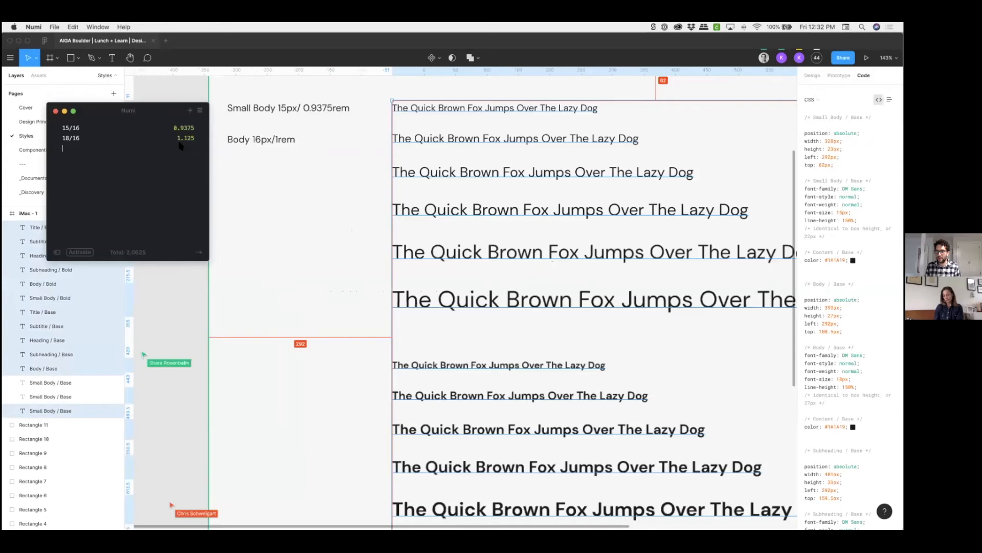
pyautogui.click(261, 141)
pyautogui.doubleClick(260, 139)
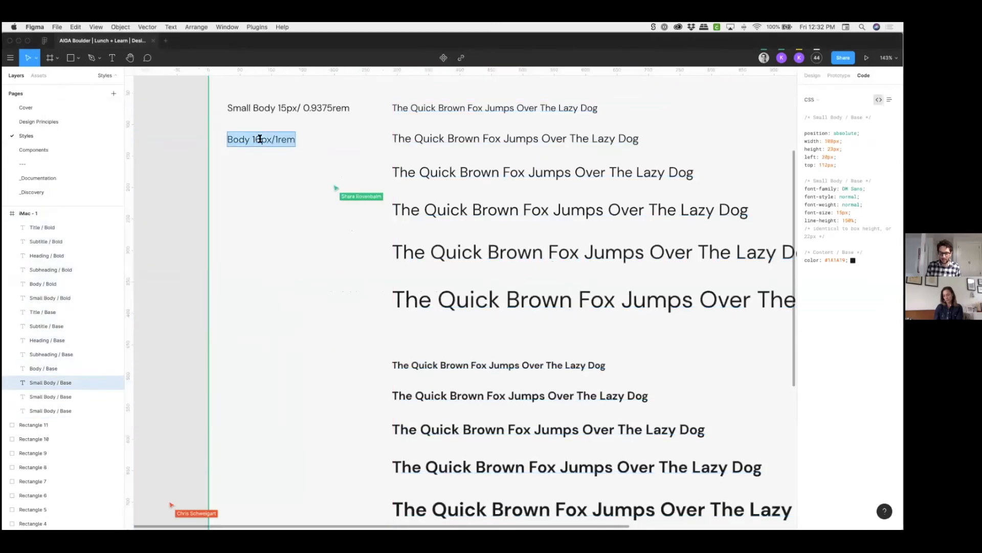
pyautogui.click(258, 140)
pyautogui.press('Right')
pyautogui.press('BackSpace')
pyautogui.write('8')
pyautogui.press('super+Right')
pyautogui.hotkey('alt', 'shift', 'Left')
pyautogui.write('1.125')
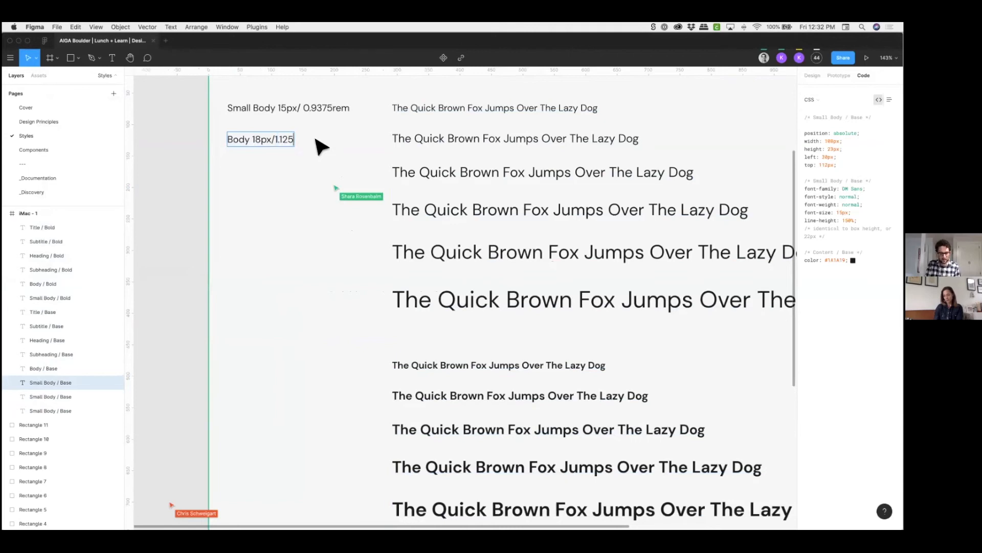
pyautogui.write('re')
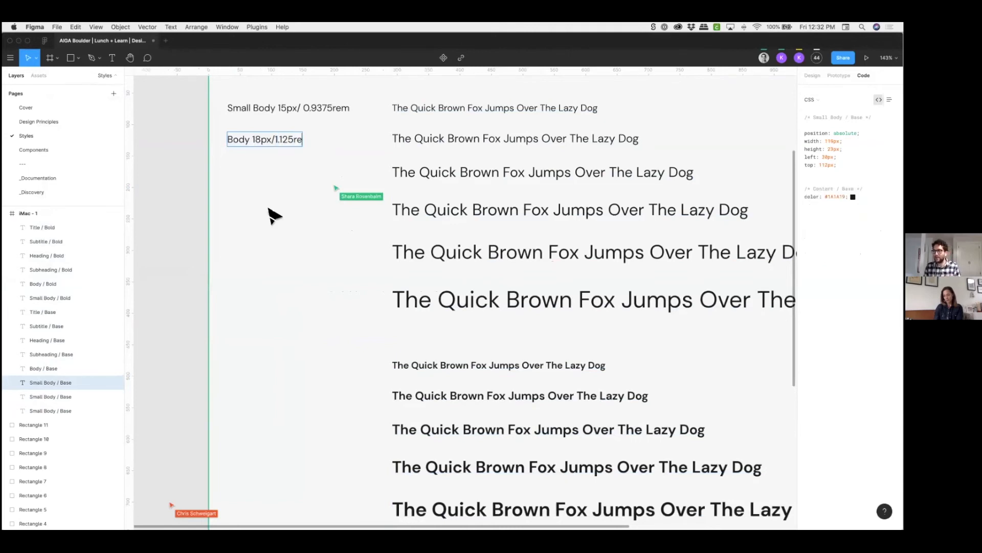
pyautogui.write('m')
pyautogui.press('Escape')
pyautogui.press('alt')
pyautogui.click(270, 209)
pyautogui.scroll(1, 281, 173)
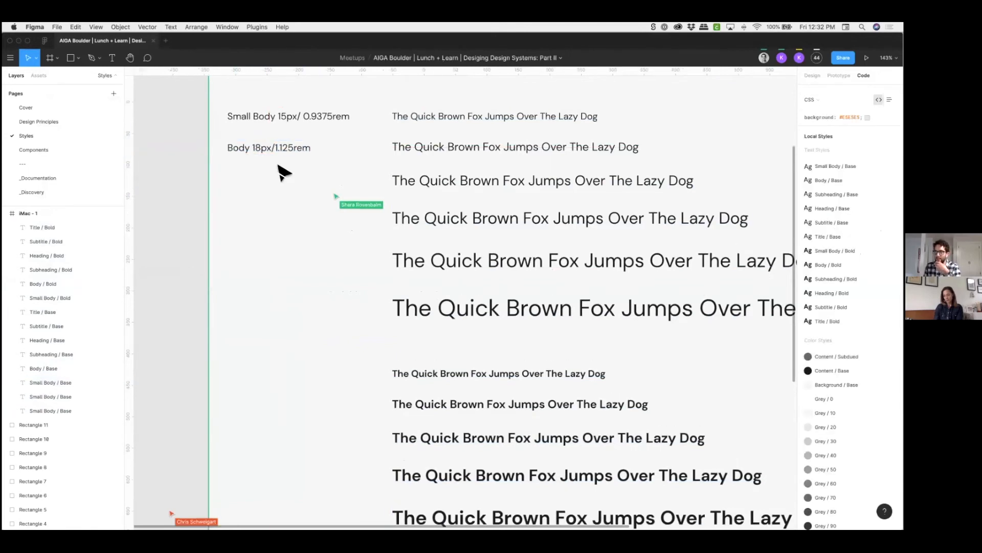
pyautogui.scroll(3, 172, 142)
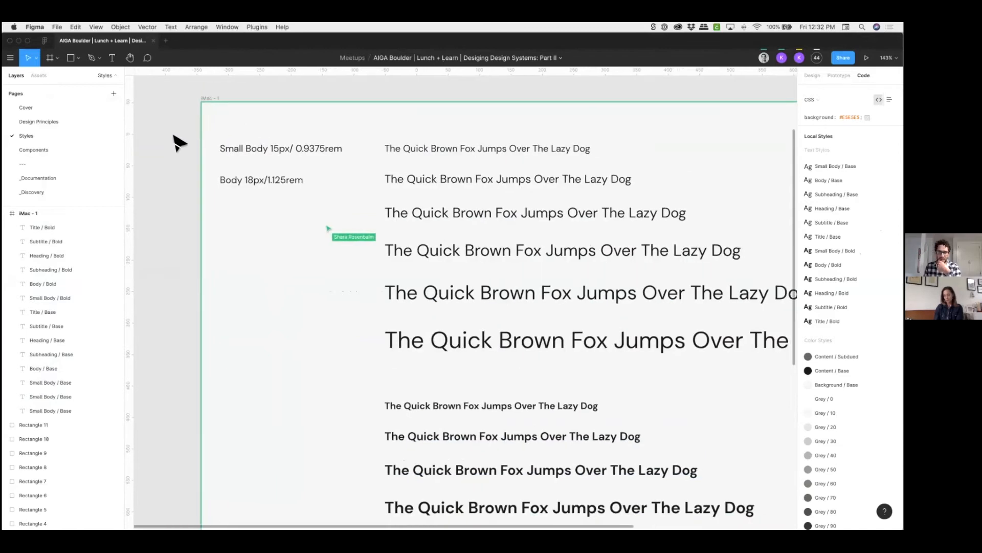
pyautogui.hscroll(2, 176, 141)
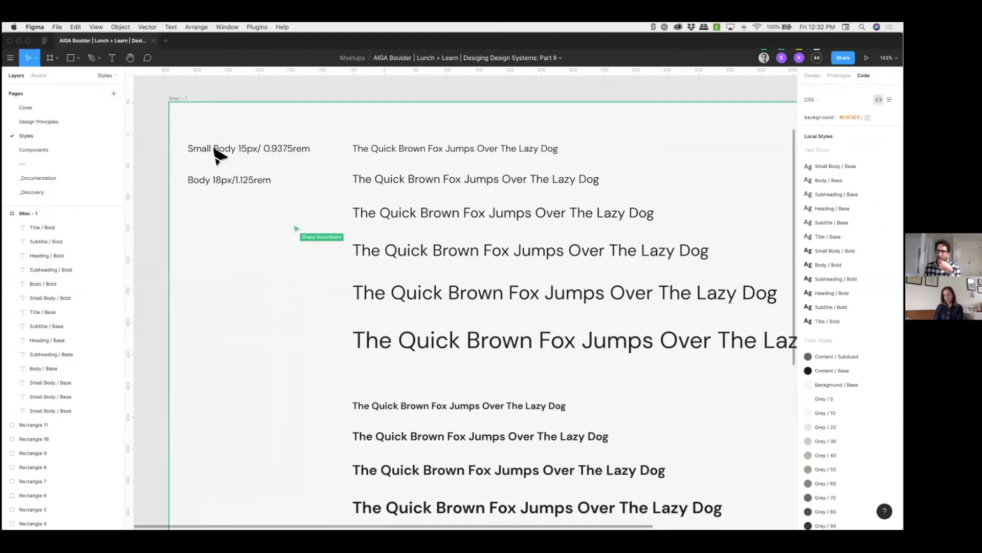
pyautogui.click(231, 153)
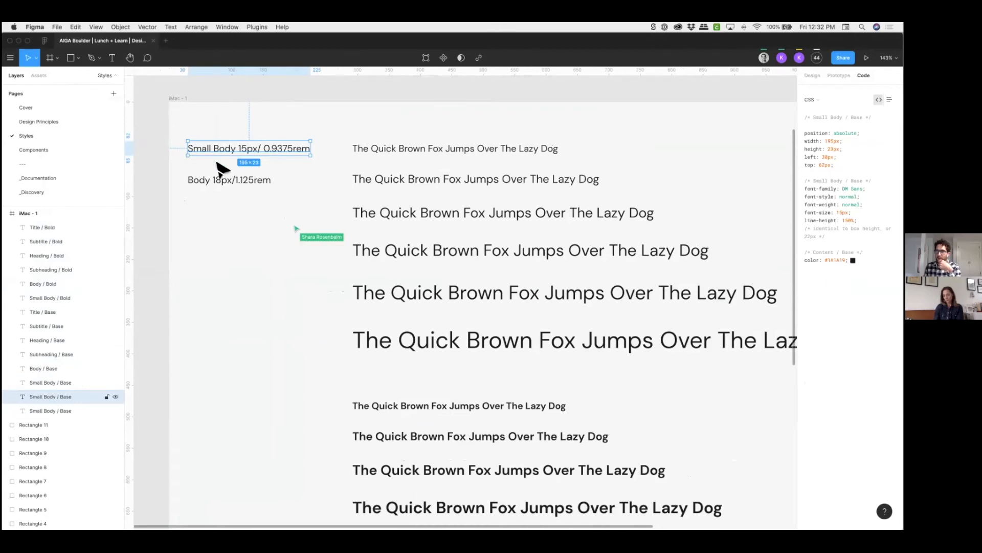
pyautogui.press('alt')
pyautogui.press('alt')
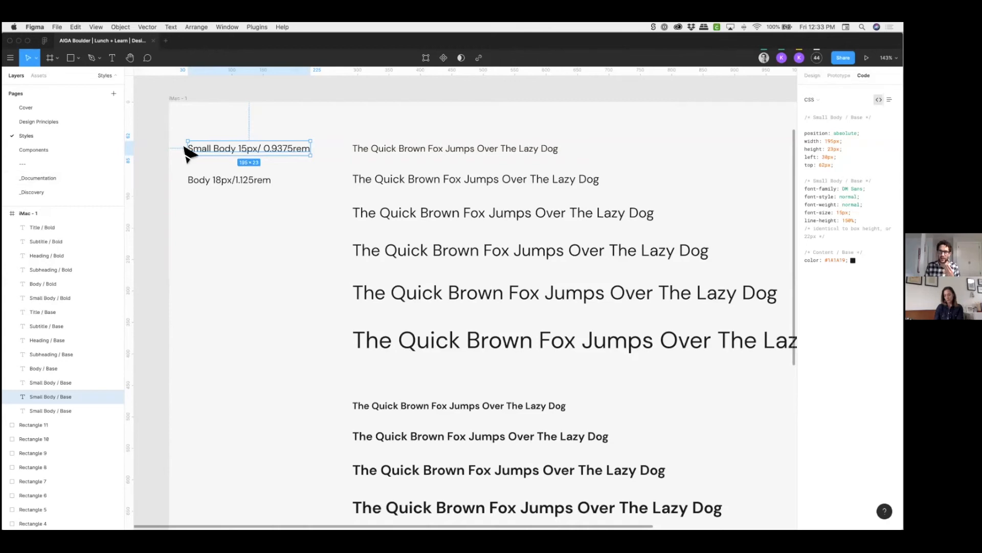
# - Open the _Documentation page and add a 1440 × 1024 Desktop preset frame beside the _Design Principle component
pyautogui.click(28, 179)
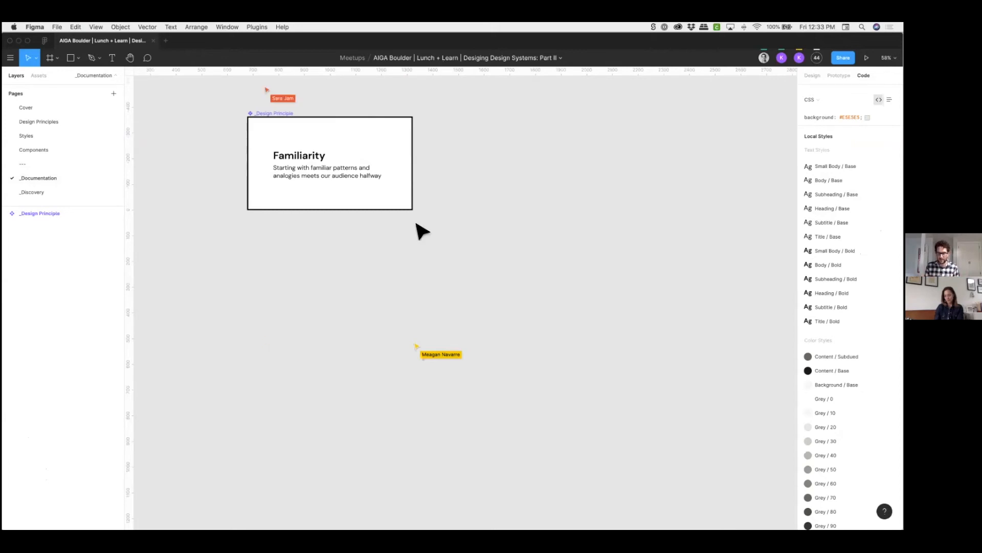
pyautogui.press('f')
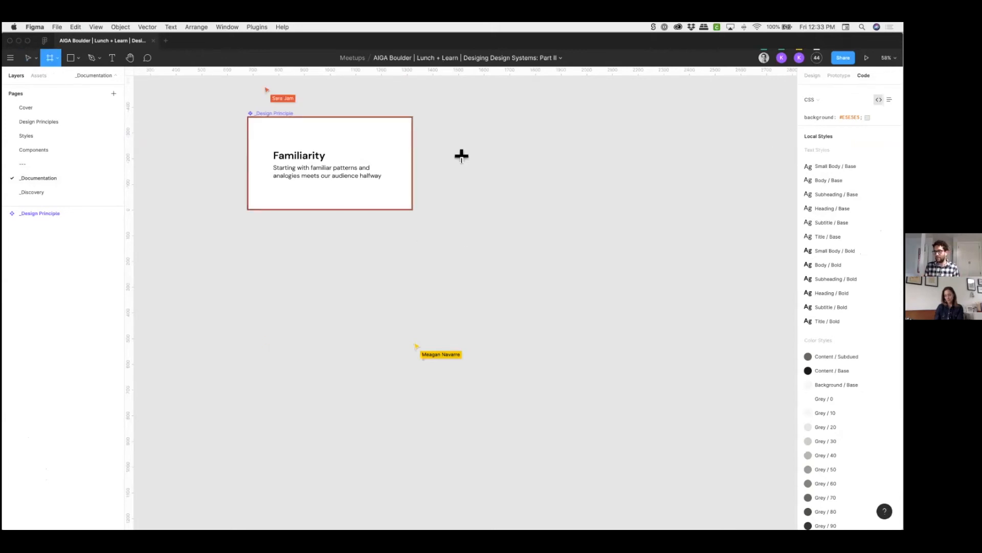
pyautogui.click(813, 75)
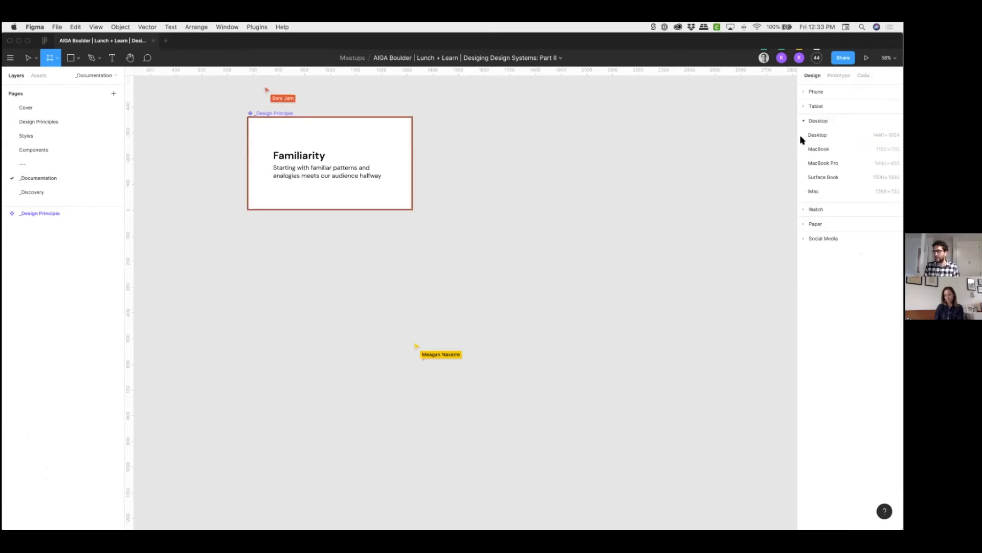
pyautogui.click(817, 134)
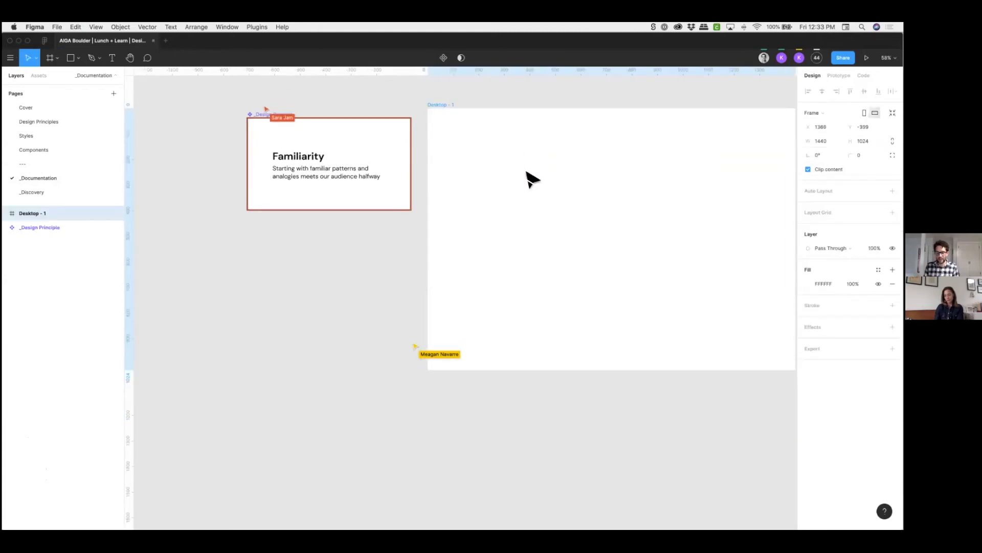
# - Paste the copied "Small Body 15px/ 0.9375rem" label into the new desktop frame and rename its layer "_Text Style Label"
pyautogui.press('super+v')
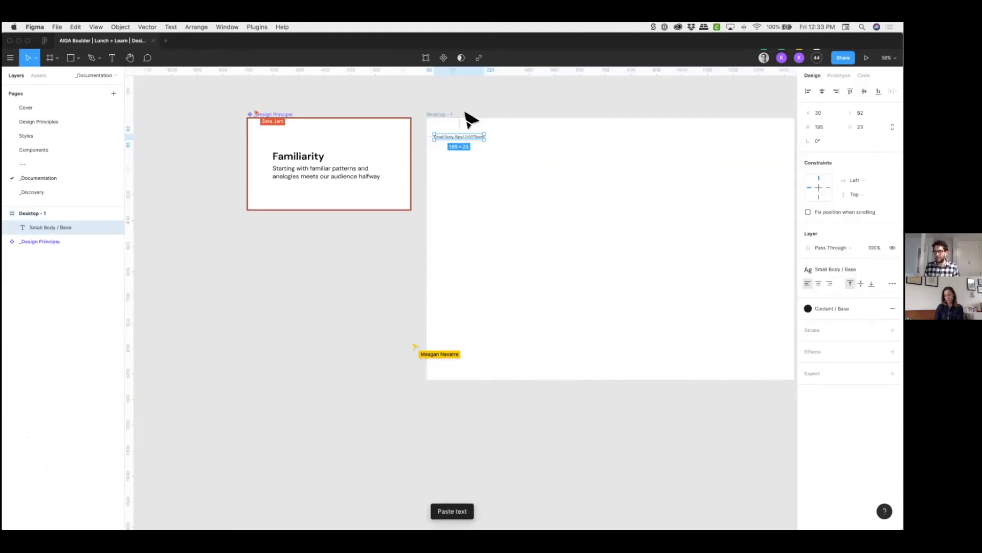
pyautogui.scroll(3, 469, 118)
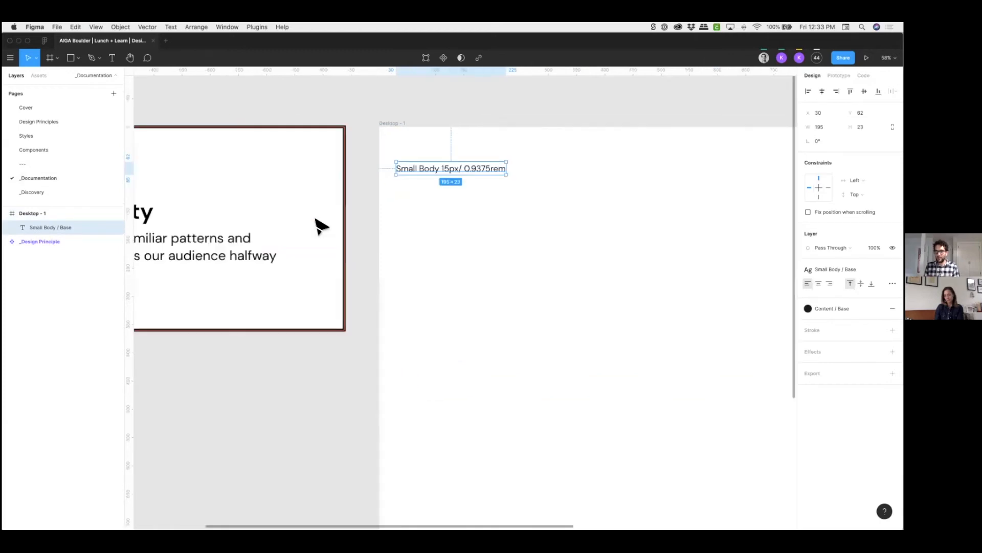
pyautogui.doubleClick(61, 226)
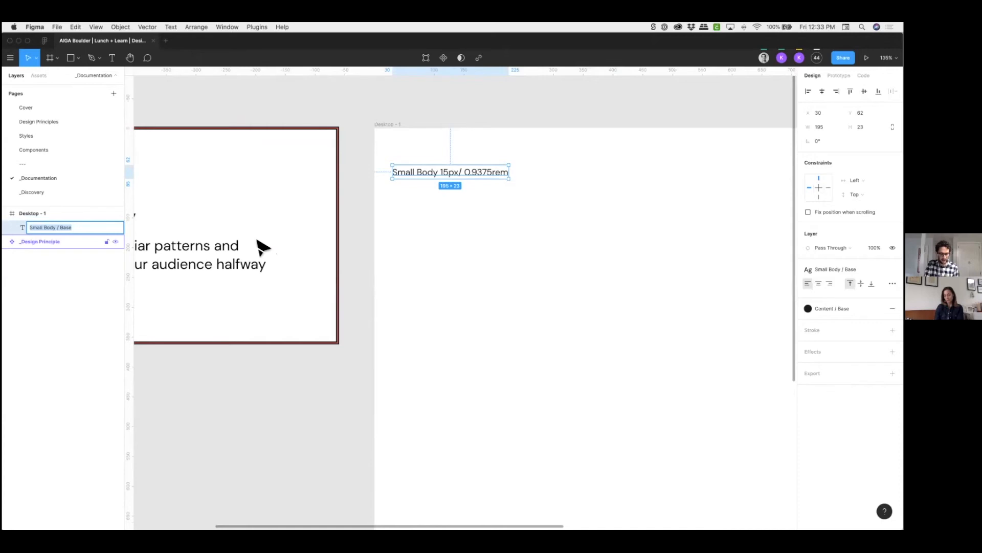
pyautogui.write('Typ')
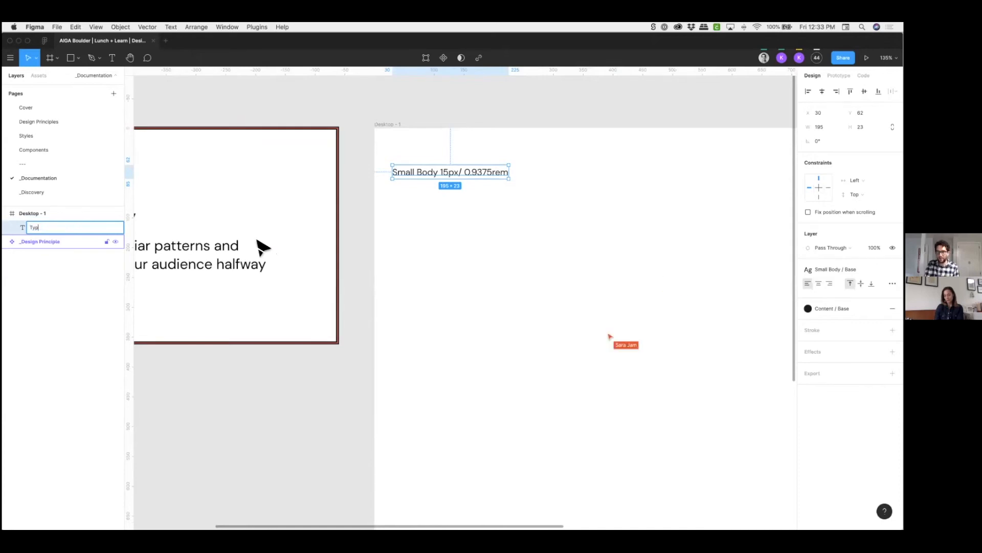
pyautogui.write('e Ste')
pyautogui.press('BackSpace')
pyautogui.press('BackSpace')
pyautogui.press('BackSpace')
pyautogui.press('BackSpace')
pyautogui.press('BackSpace')
pyautogui.press('BackSpace')
pyautogui.press('BackSpace')
pyautogui.press('BackSpace')
pyautogui.write('_')
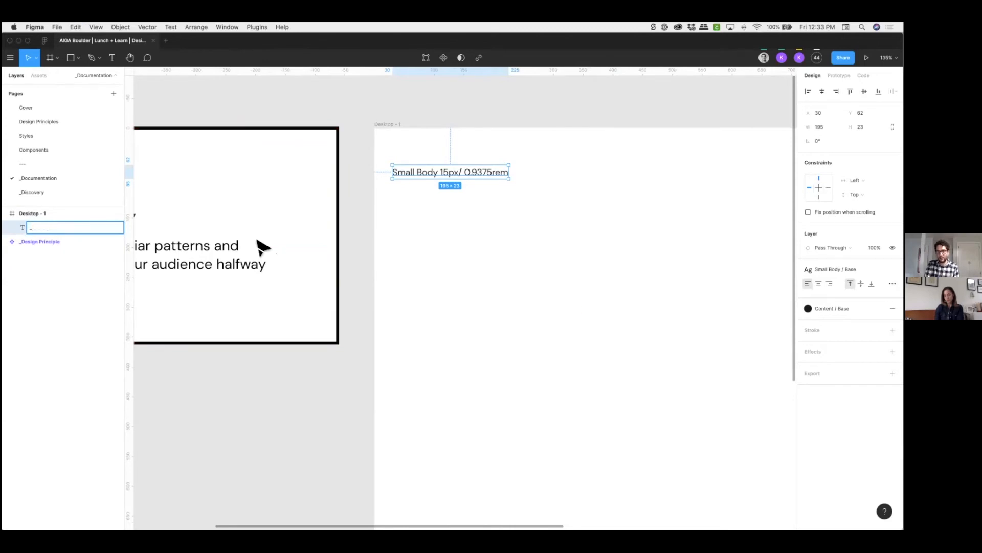
pyautogui.write('Text Style Label')
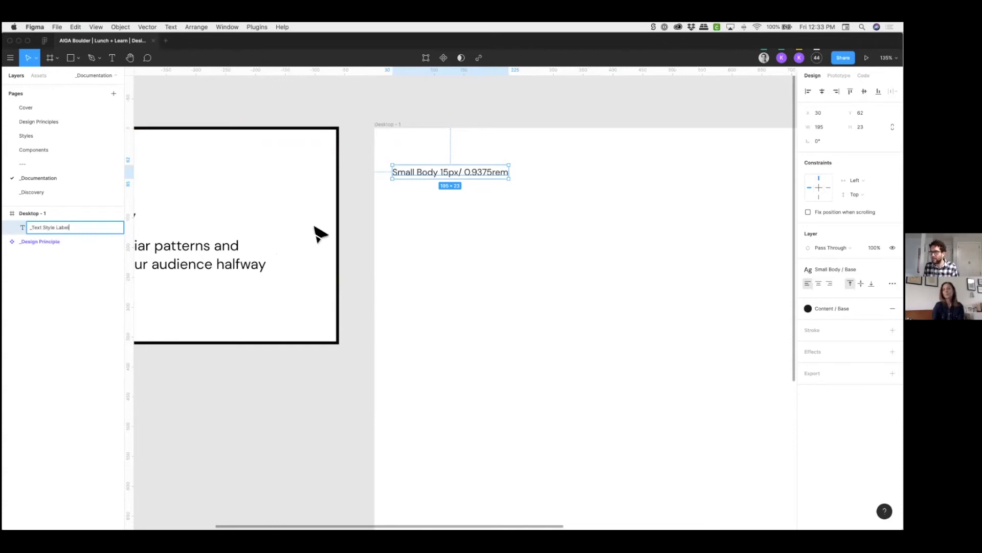
pyautogui.press('Return')
# - Turn the _Text Style Label text layer into a component and clear the selection
pyautogui.rightClick(425, 171)
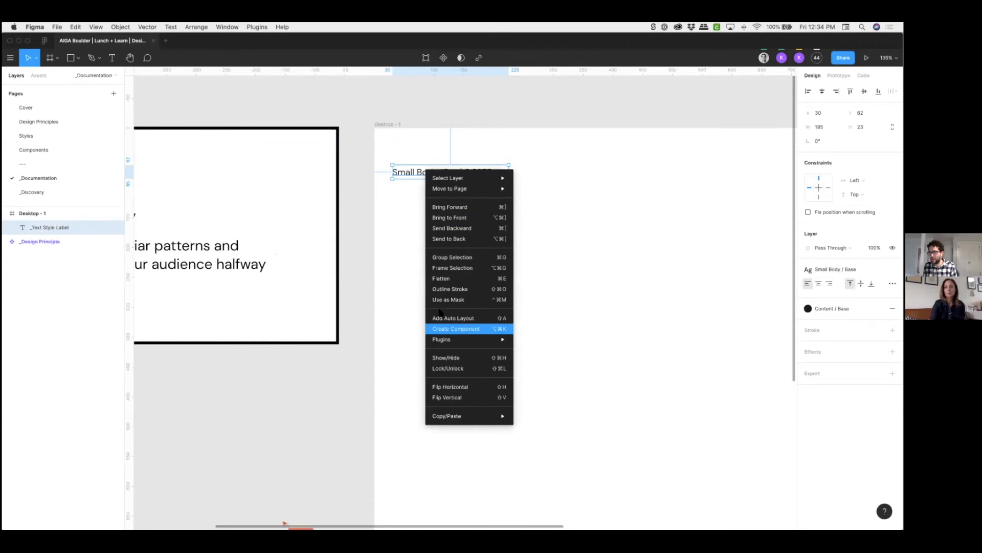
pyautogui.click(420, 180)
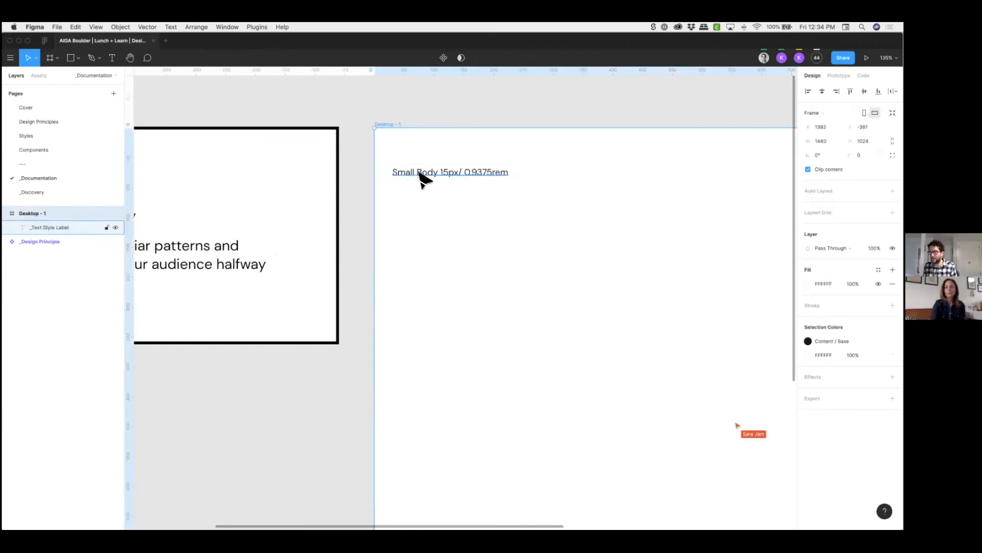
pyautogui.click(419, 174)
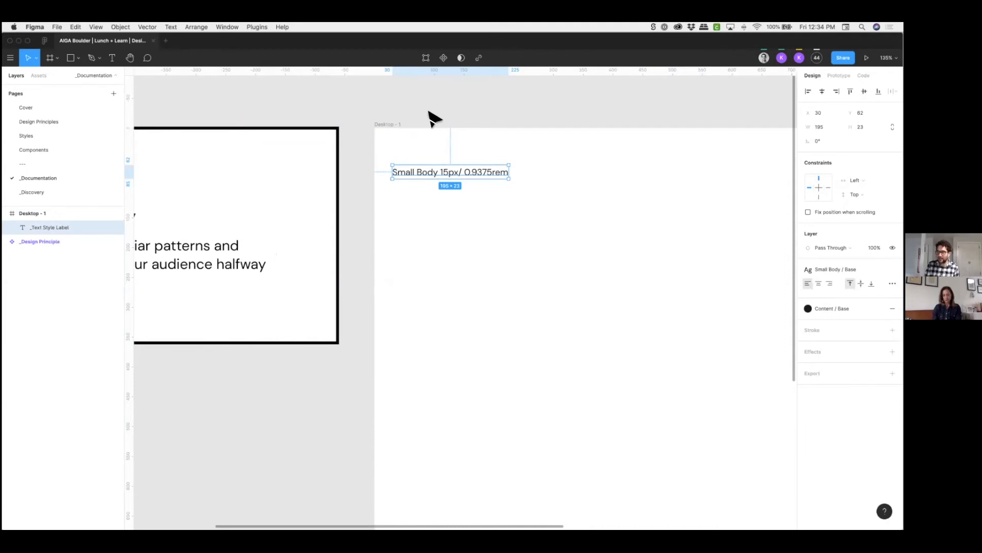
pyautogui.press('super+alt+k')
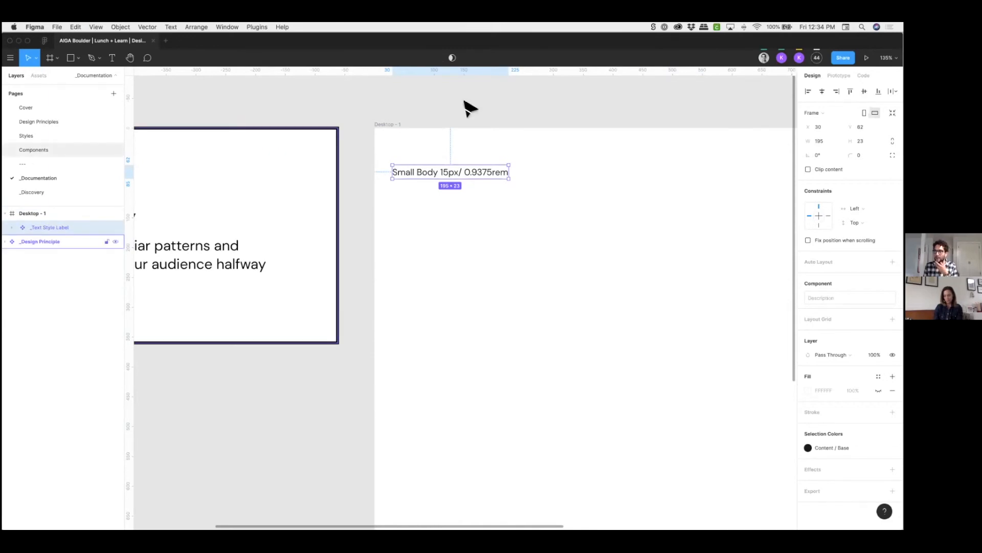
pyautogui.press('Escape')
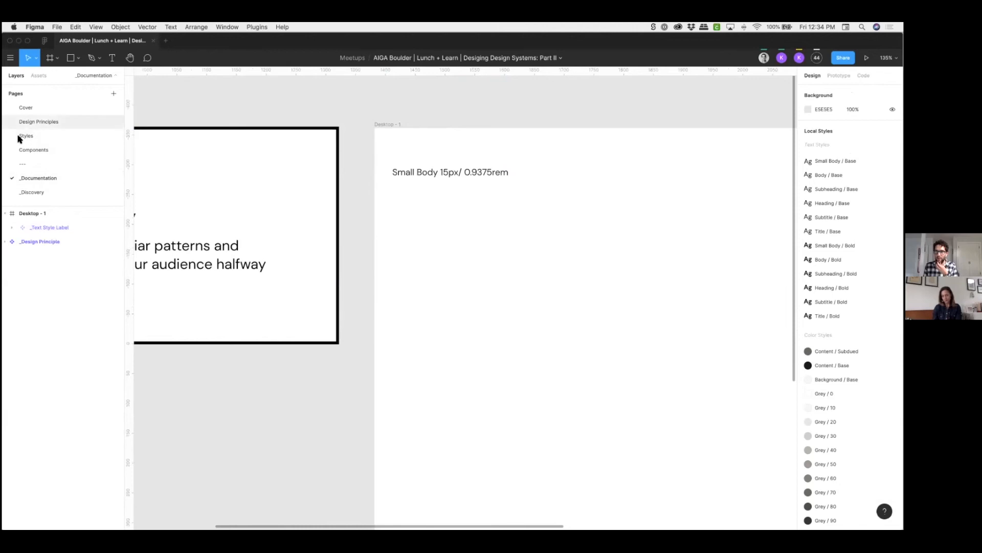
# - Open the Styles page and delete the Small Body and Body size labels beside the type samples
pyautogui.click(20, 137)
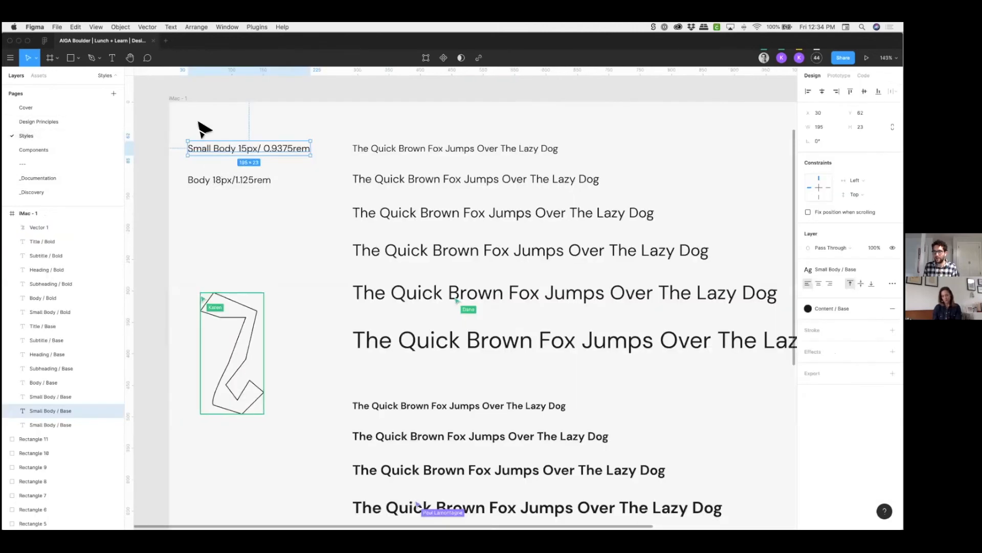
pyautogui.click(173, 134)
pyautogui.moveTo(212, 194); pyautogui.dragTo(211, 193)
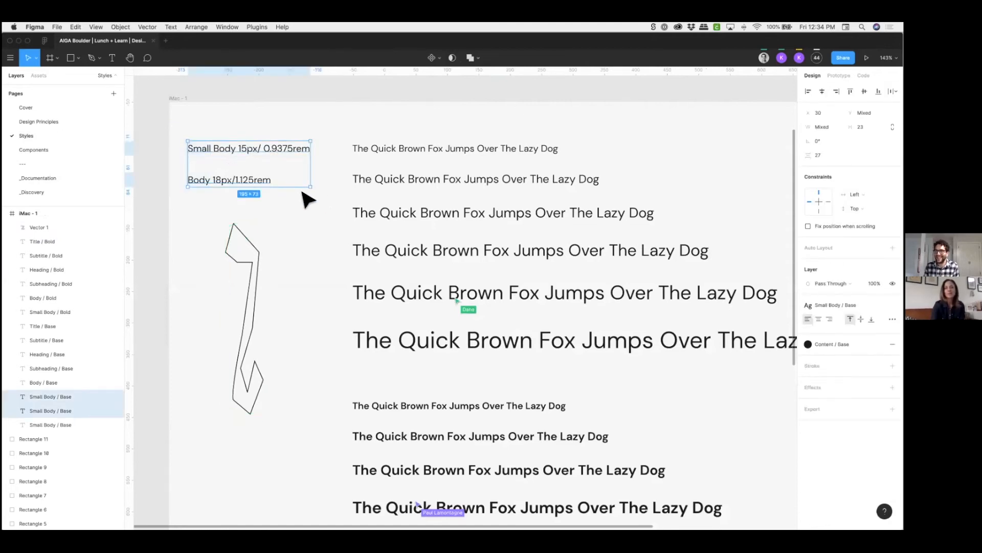
pyautogui.press('Delete')
# - Browse the file's local components and expand the Documentation group
pyautogui.click(39, 76)
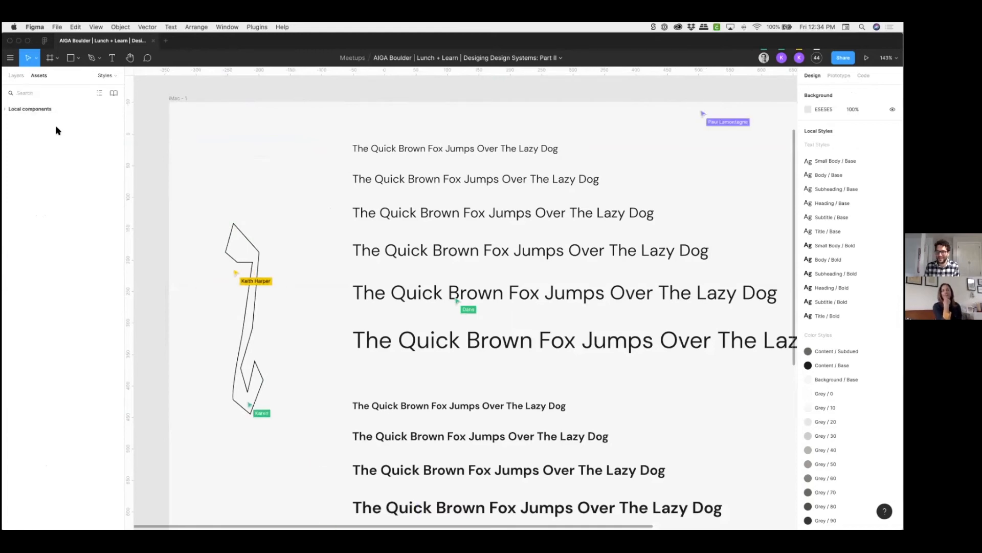
pyautogui.click(7, 109)
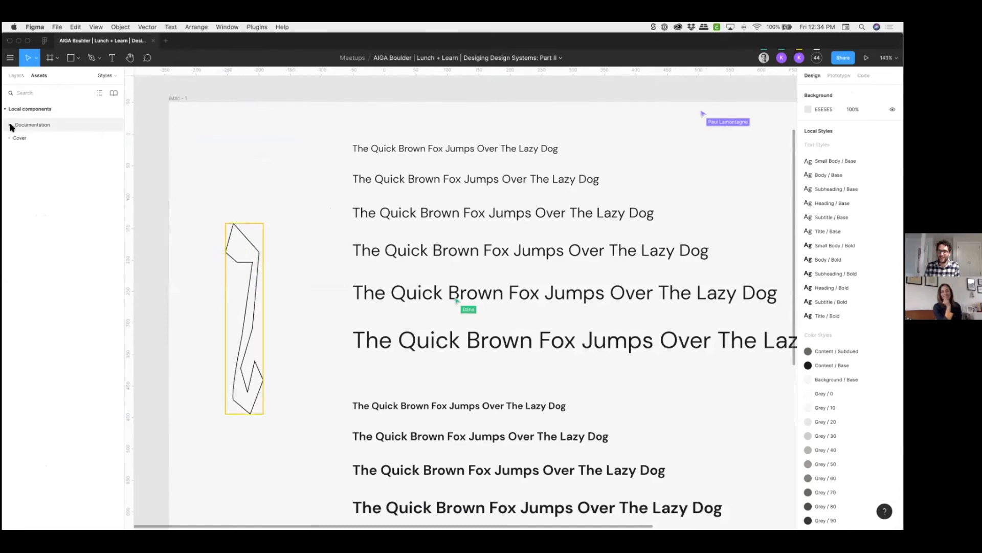
pyautogui.click(11, 126)
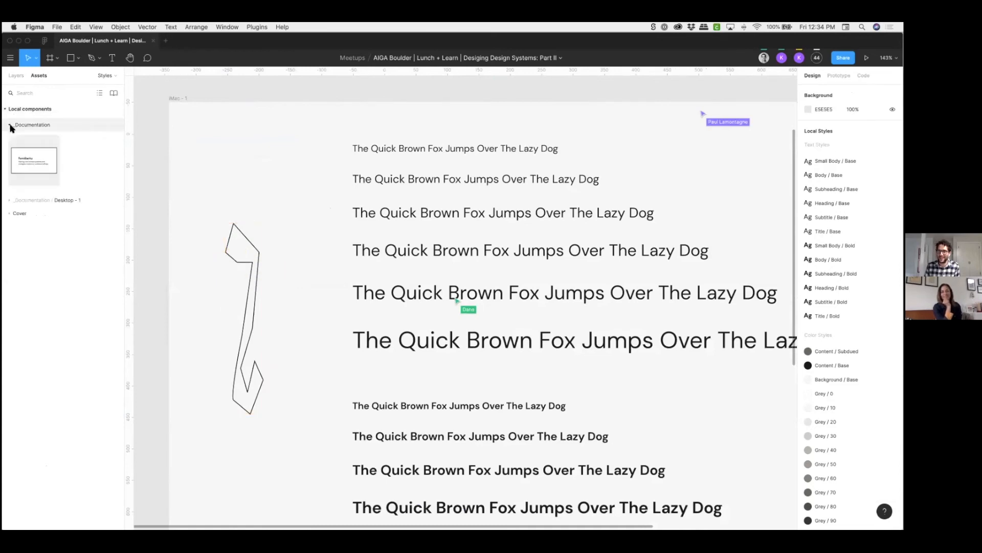
# - Place a _Text Style Label instance beside the first sample line and duplicate it beside the second line
pyautogui.click(10, 200)
pyautogui.moveTo(63, 225); pyautogui.dragTo(269, 162)
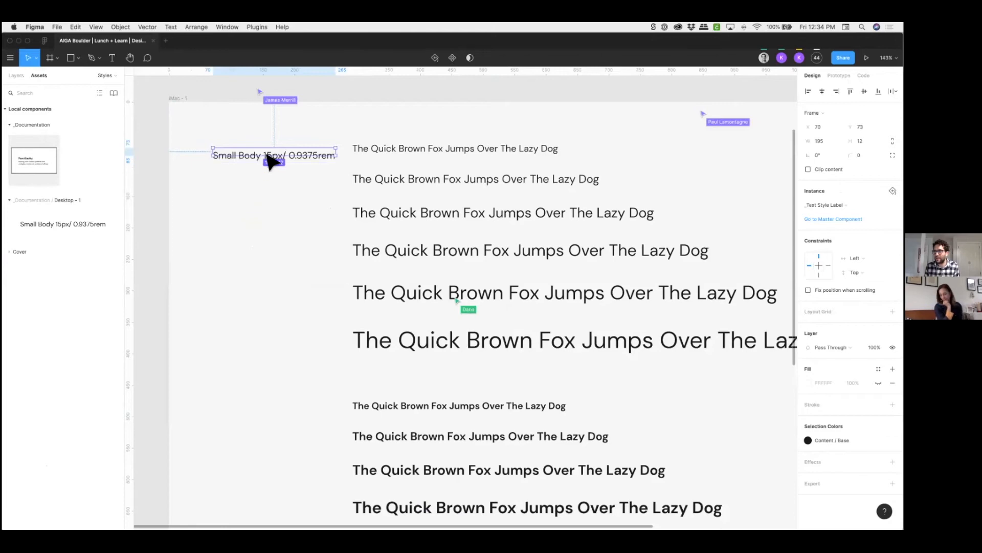
pyautogui.moveTo(260, 154); pyautogui.dragTo(260, 155)
pyautogui.moveTo(258, 151); pyautogui.dragTo(260, 180)
# - Replace the second label's text with "Body 18px/1.125rem"
pyautogui.doubleClick(260, 180)
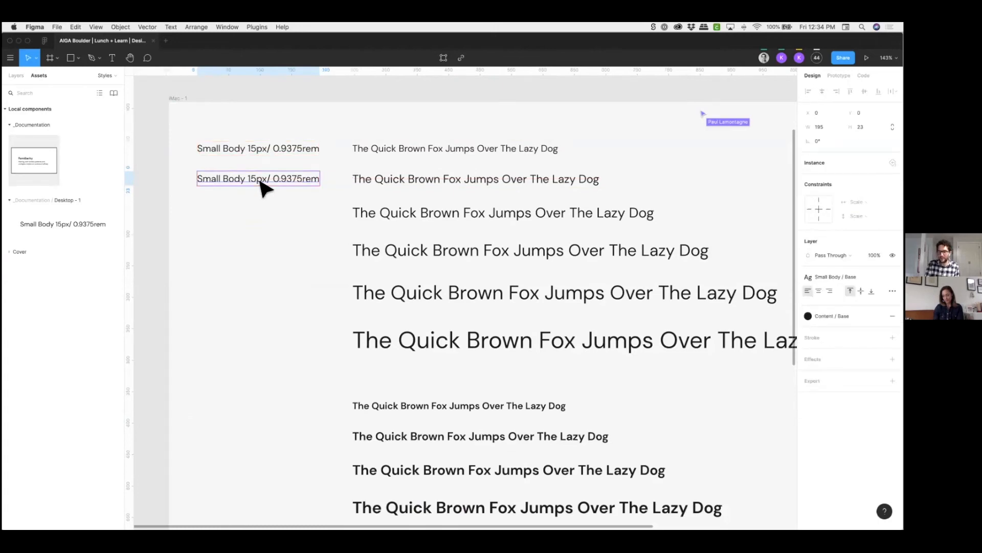
pyautogui.doubleClick(260, 180)
pyautogui.press('super+c')
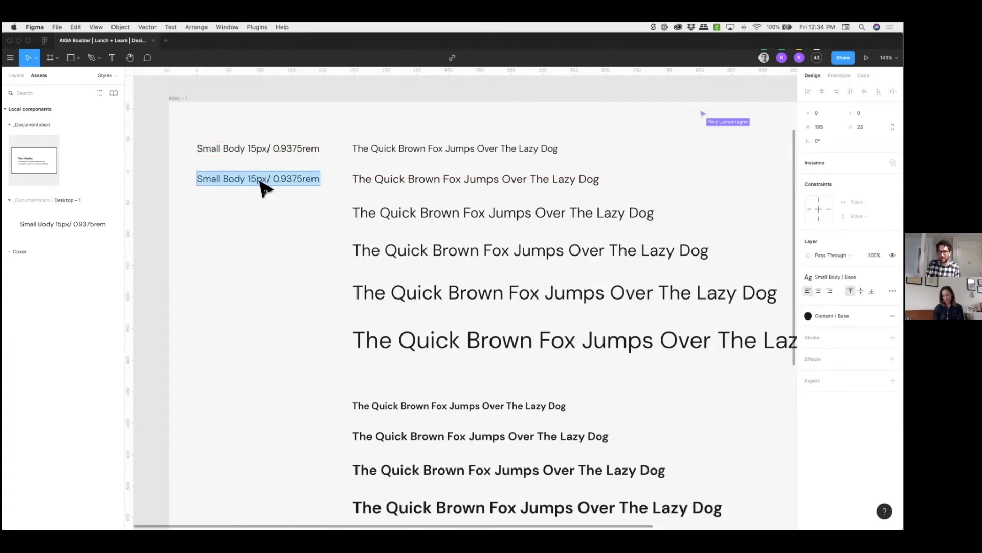
pyautogui.write('Body 16')
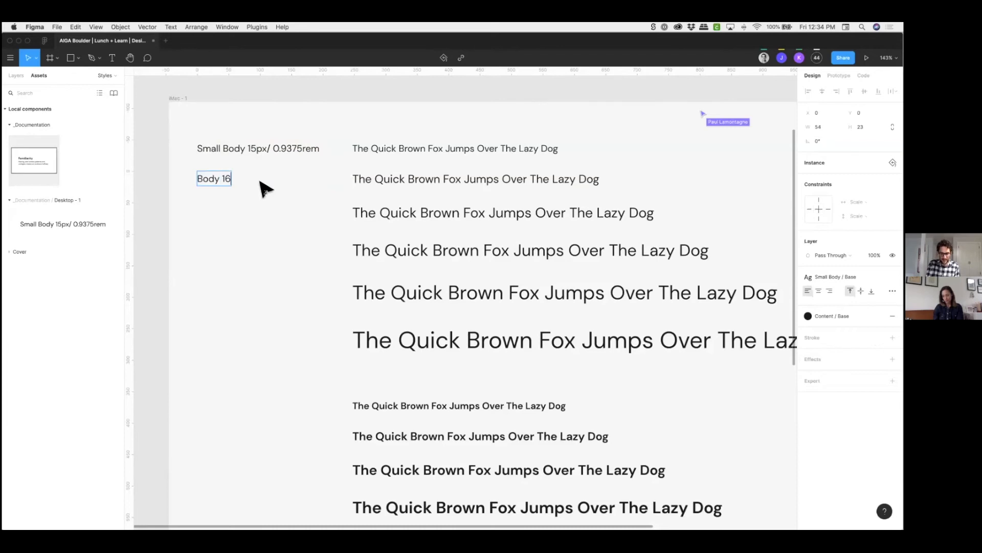
pyautogui.press('BackSpace')
pyautogui.write('8px/')
pyautogui.press('super+v')
pyautogui.press('super+z')
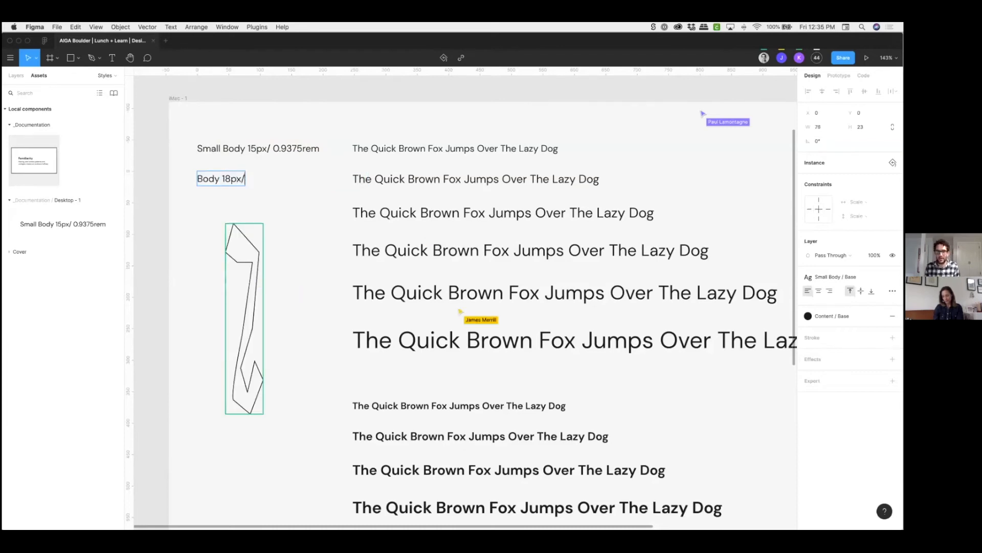
pyautogui.press('super+Tab')
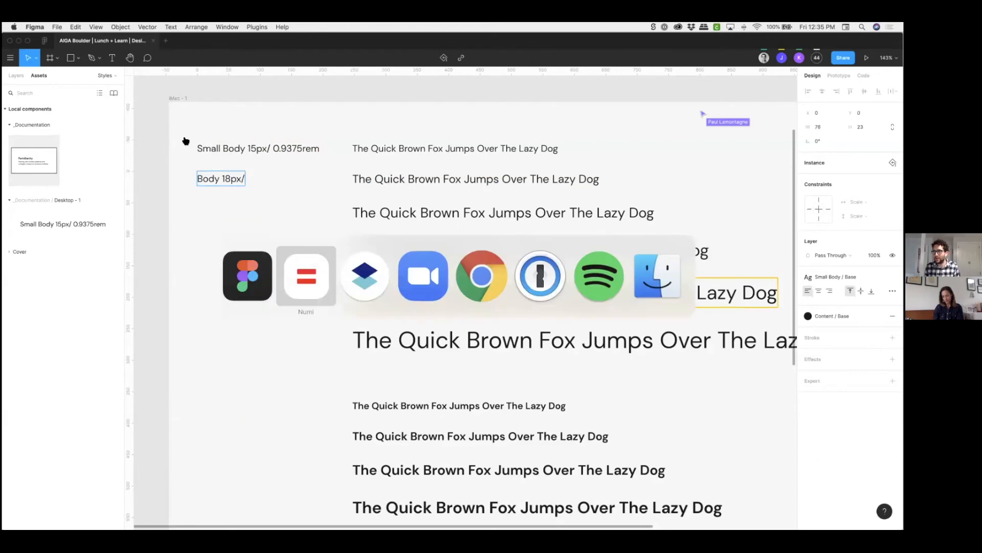
pyautogui.press('super+Tab')
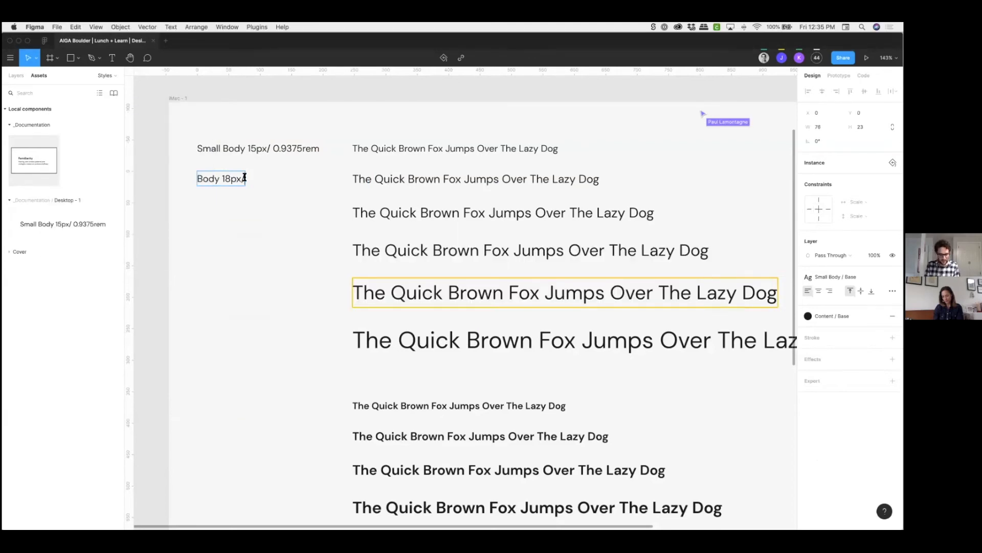
pyautogui.write('1.125')
pyautogui.write('rem')
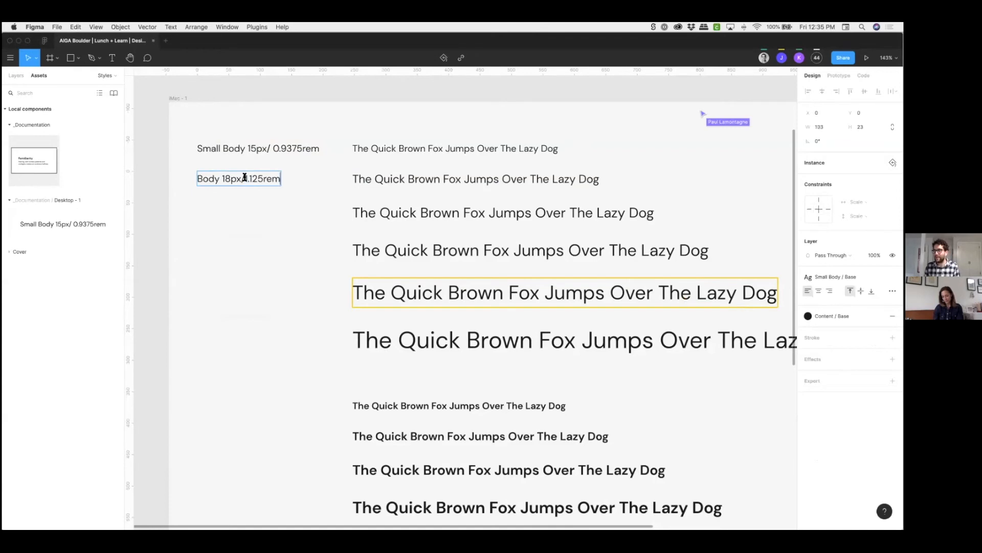
pyautogui.press('Escape')
pyautogui.press('Escape')
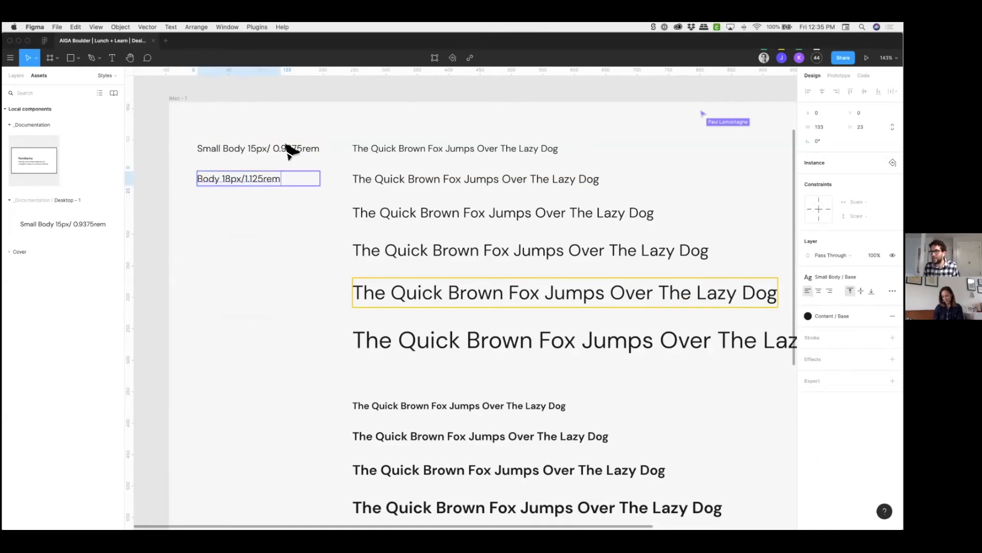
# - Right-align the text of the "Body 18px/1.125rem" label and bring up the file's layer list
pyautogui.hscroll(-1, 265, 177)
pyautogui.click(265, 178)
pyautogui.keyDown('shift'); pyautogui.click(285, 149); pyautogui.keyUp('shift')
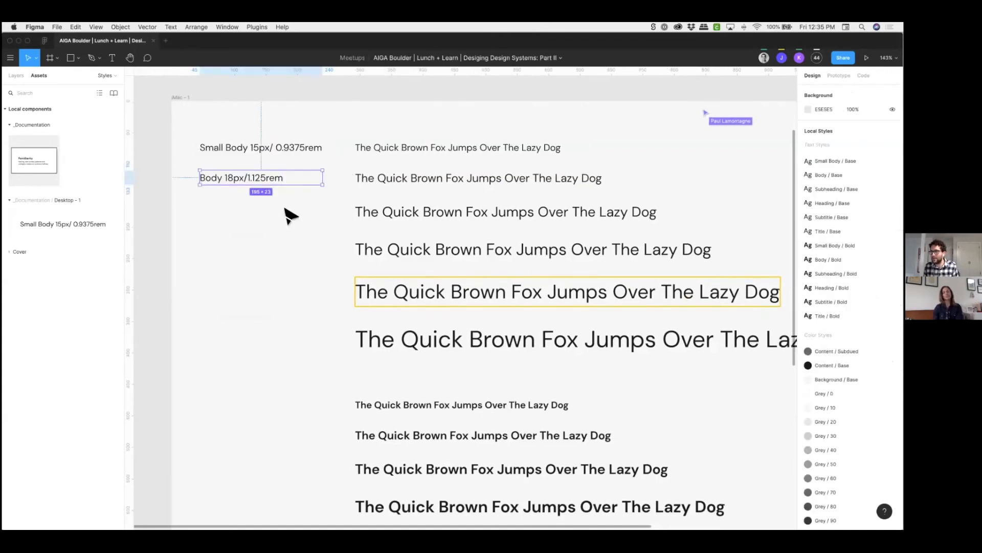
pyautogui.press('Escape')
pyautogui.click(260, 179)
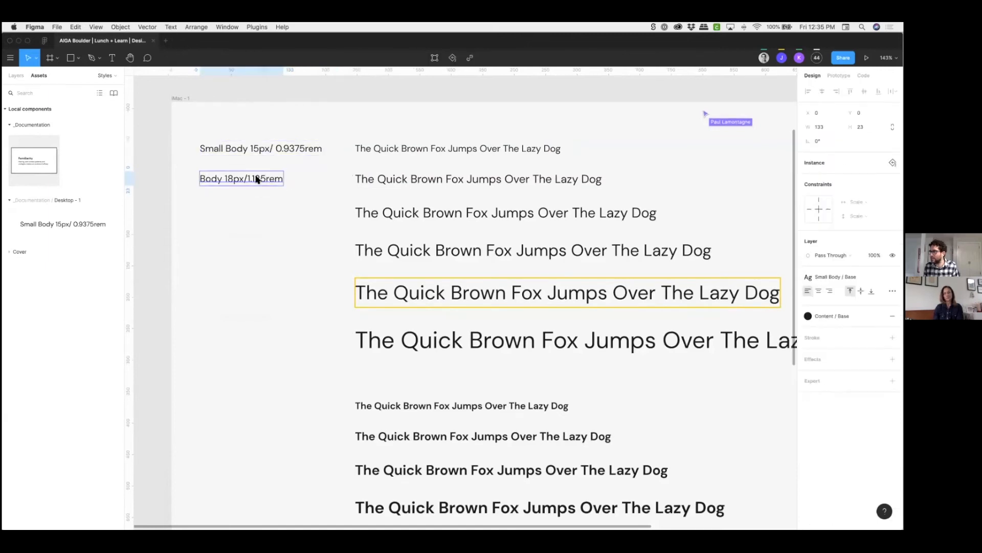
pyautogui.click(830, 290)
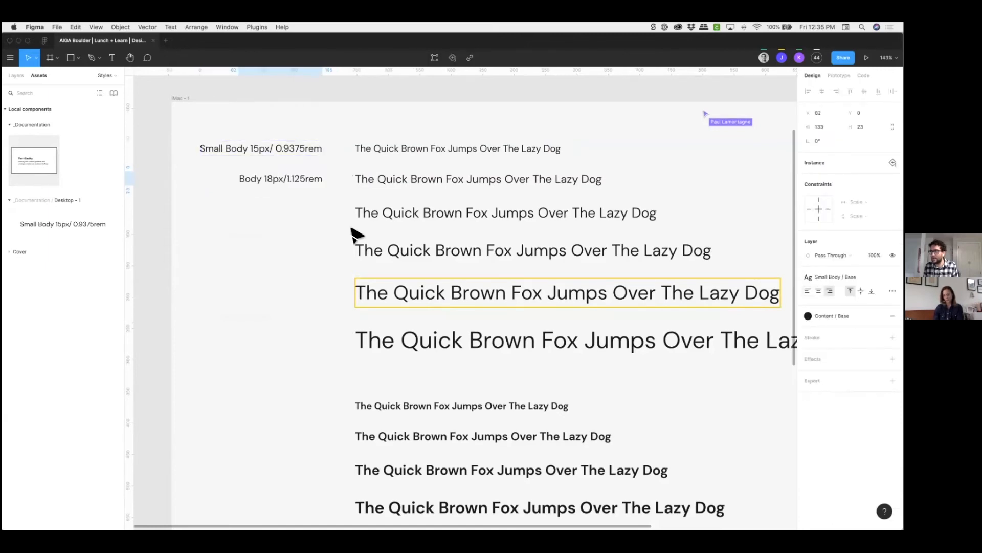
pyautogui.click(207, 206)
pyautogui.click(15, 76)
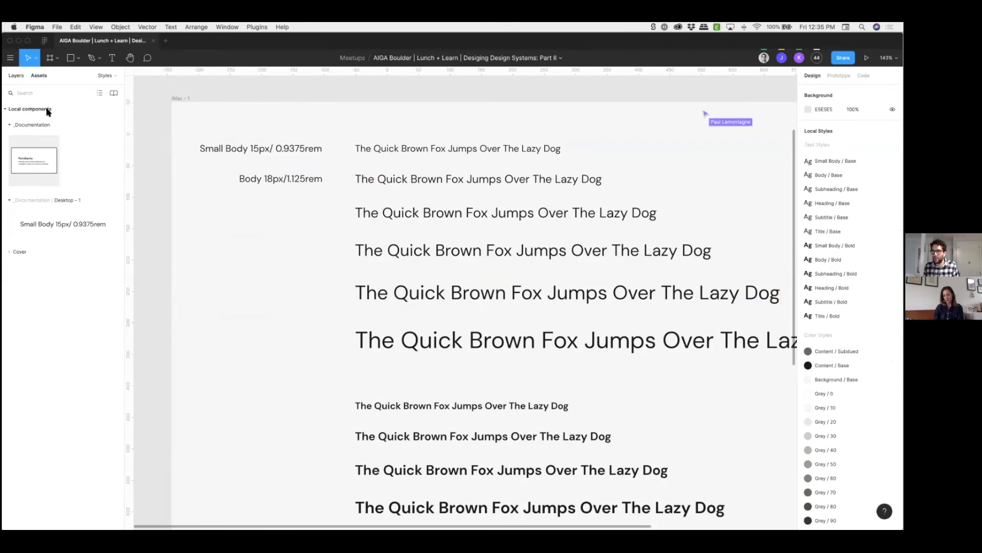
pyautogui.click(271, 190)
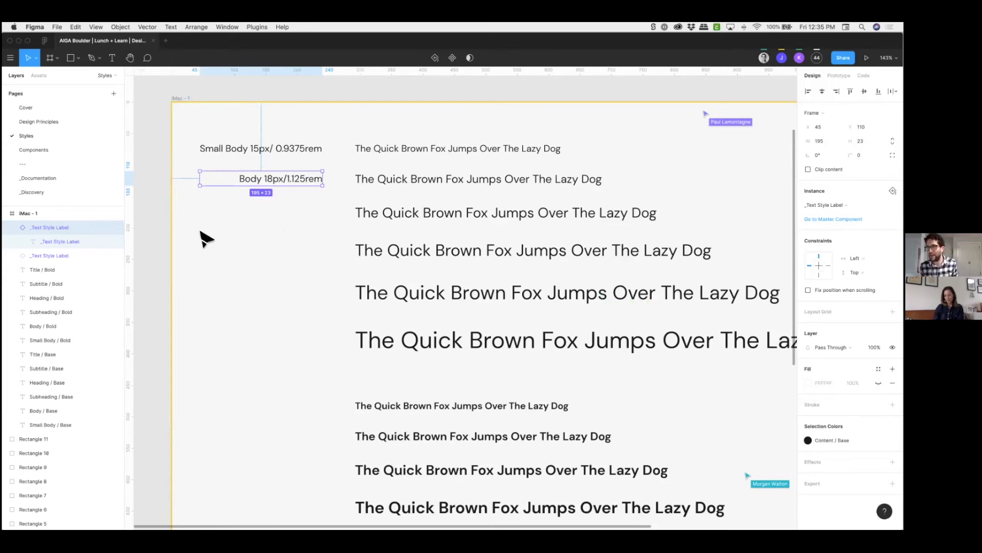
pyautogui.click(268, 201)
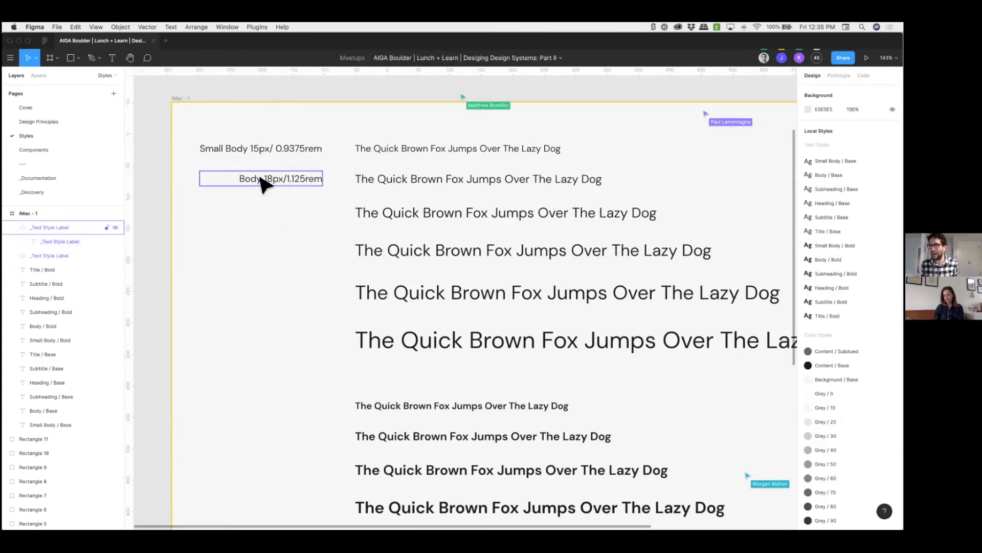
pyautogui.click(262, 183)
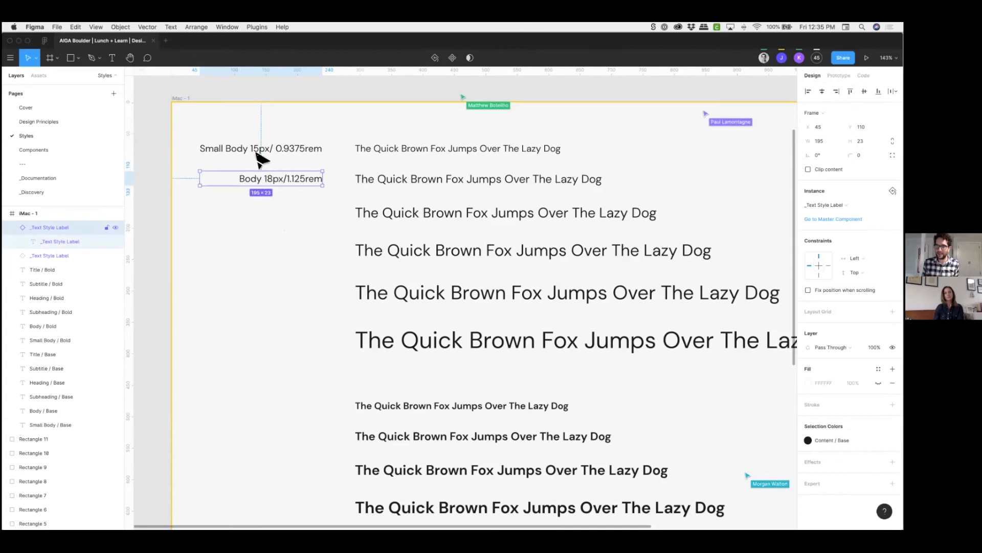
# - Duplicate the Small Body label beside the third sample line and replace its text with the placeholder "asdfasdf"
pyautogui.moveTo(262, 154); pyautogui.dragTo(268, 221)
pyautogui.doubleClick(269, 222)
pyautogui.doubleClick(268, 221)
pyautogui.write('asdfasdf')
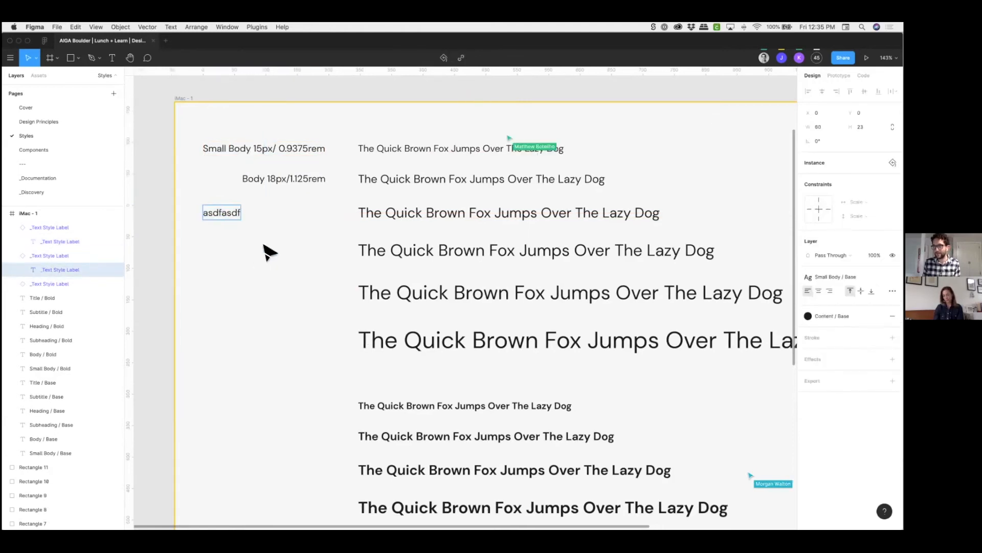
pyautogui.click(264, 246)
# - Change the placeholder text of the third label to "Subtitle" and select that label instance
pyautogui.doubleClick(236, 214)
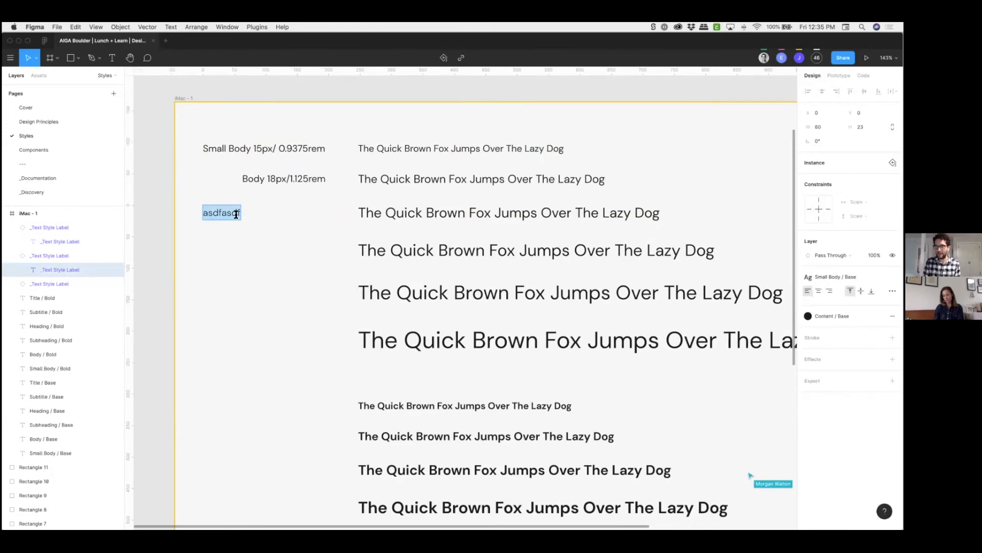
pyautogui.write('La')
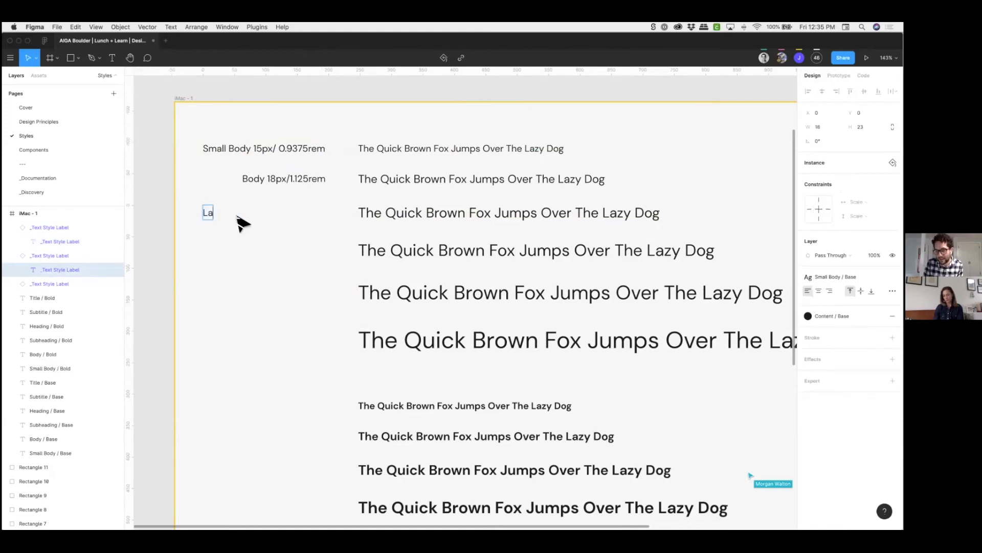
pyautogui.press('BackSpace')
pyautogui.press('BackSpace')
pyautogui.write('S')
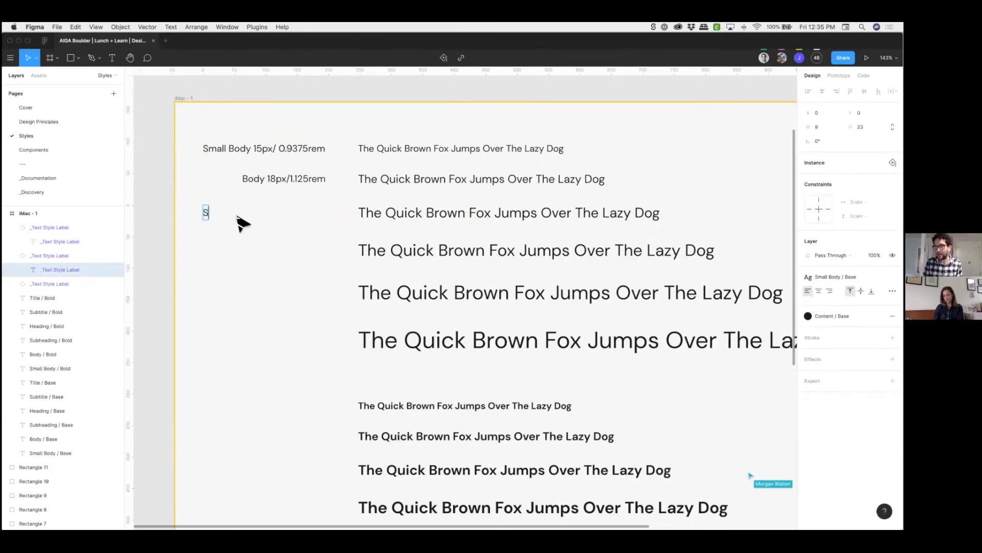
pyautogui.write('ubtitle')
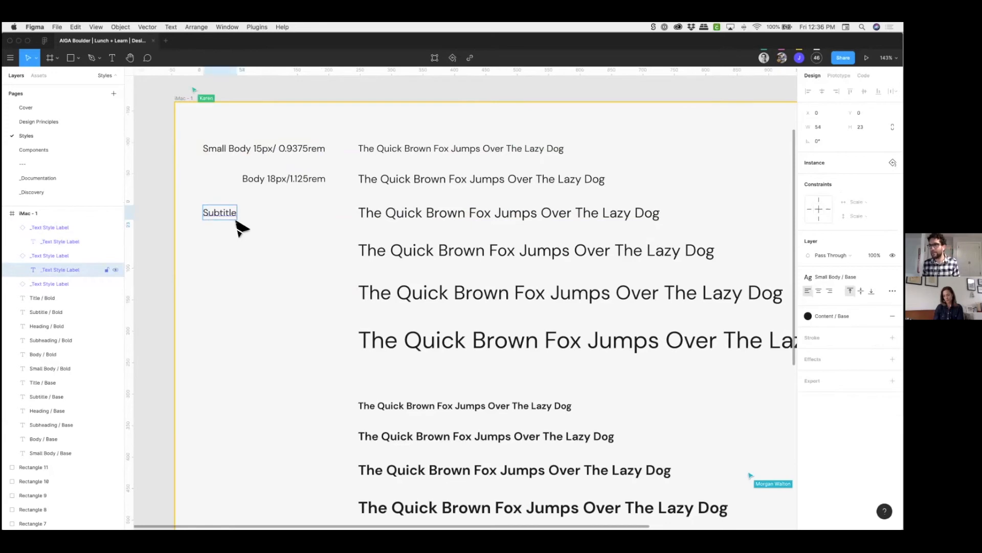
pyautogui.press('Escape')
pyautogui.press('Escape')
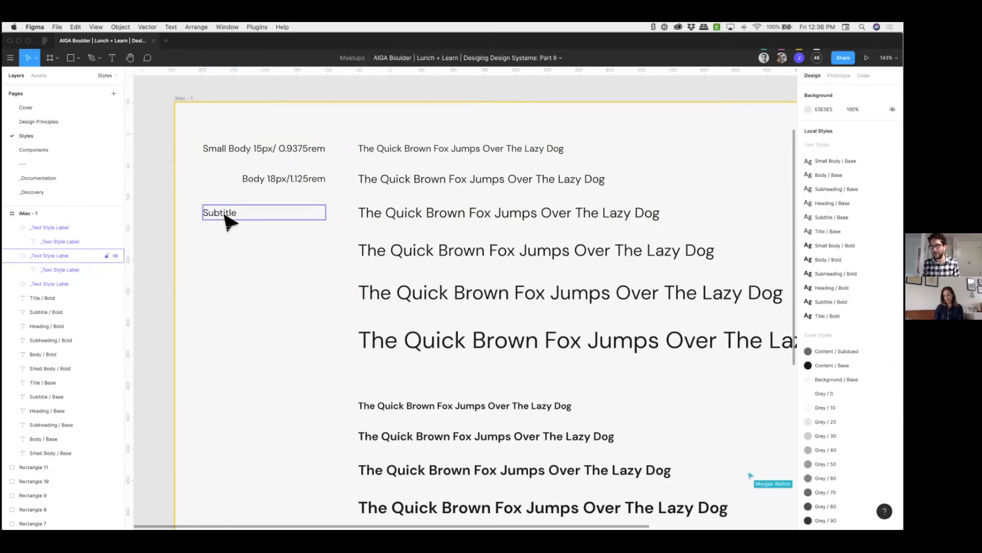
pyautogui.click(225, 221)
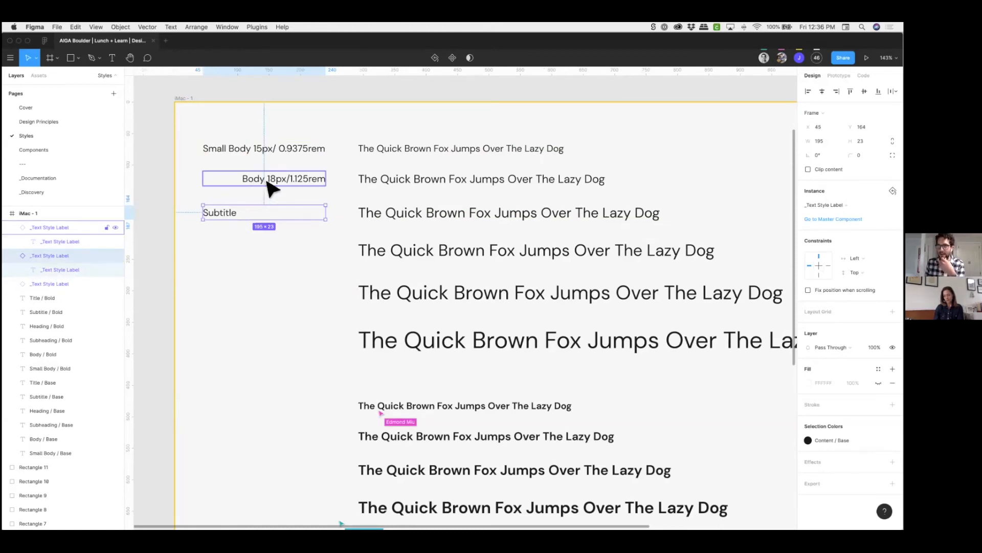
pyautogui.moveTo(296, 187); pyautogui.dragTo(300, 258)
pyautogui.click(286, 265)
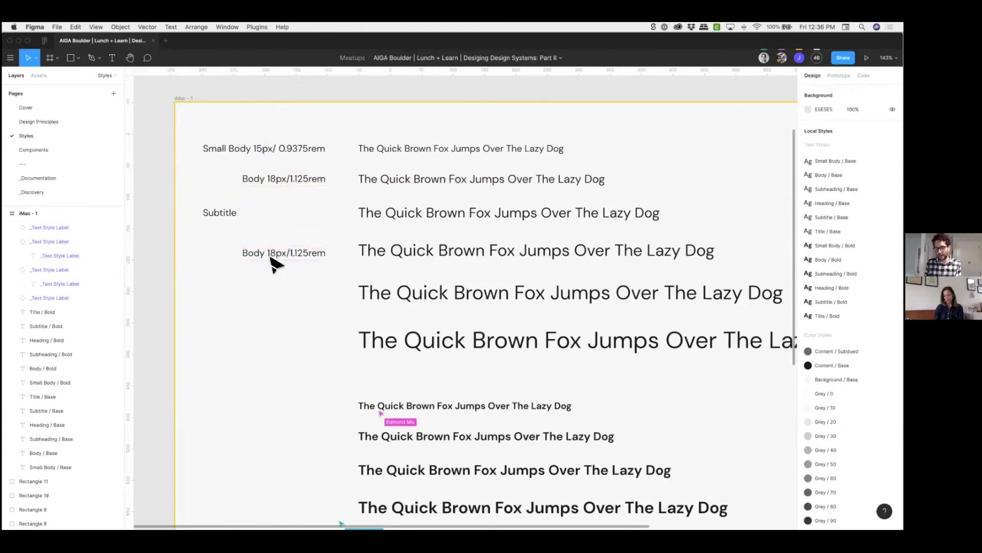
pyautogui.click(275, 265)
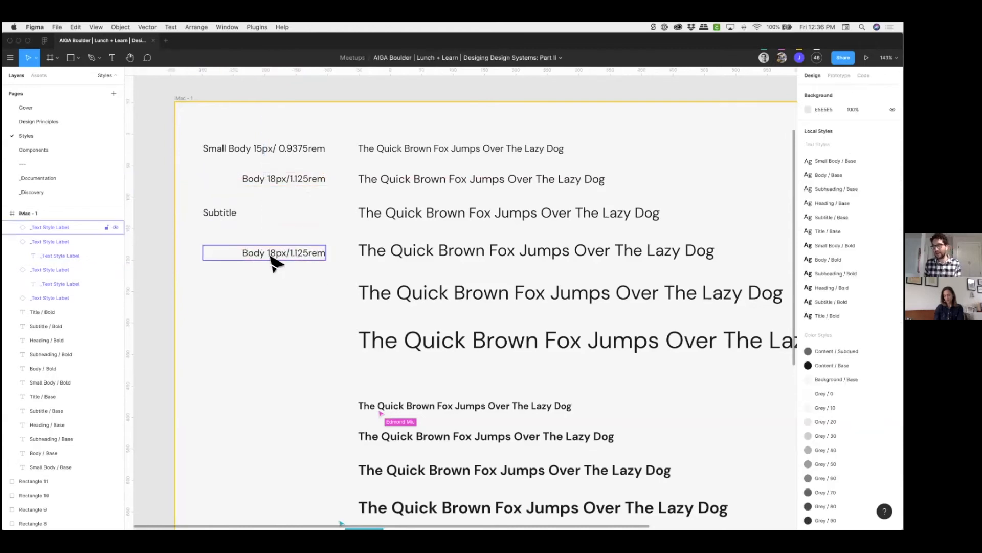
pyautogui.press('Delete')
# - Inspect the text layer of the master _Text Style Label on the _Documentation page, and return to the Styles page
pyautogui.click(281, 180)
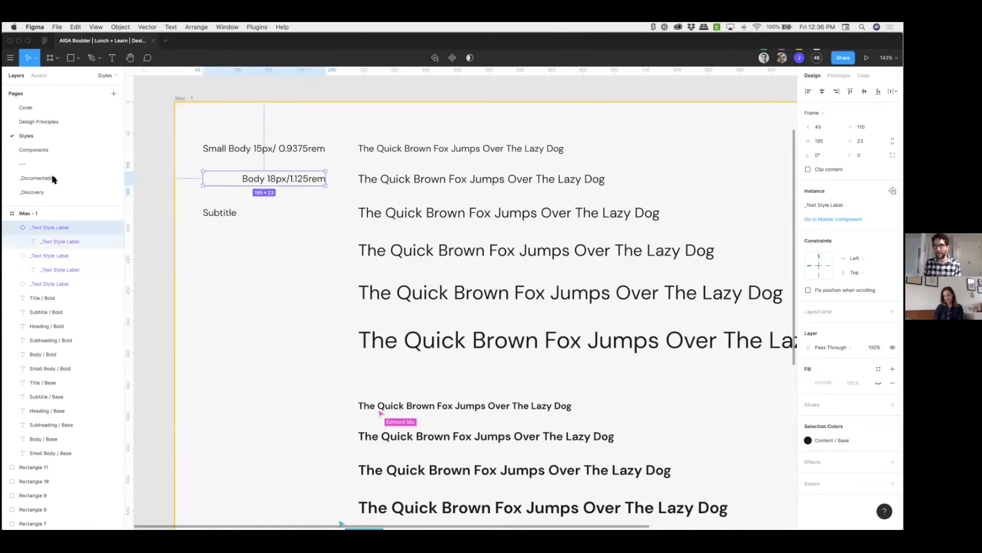
pyautogui.click(31, 178)
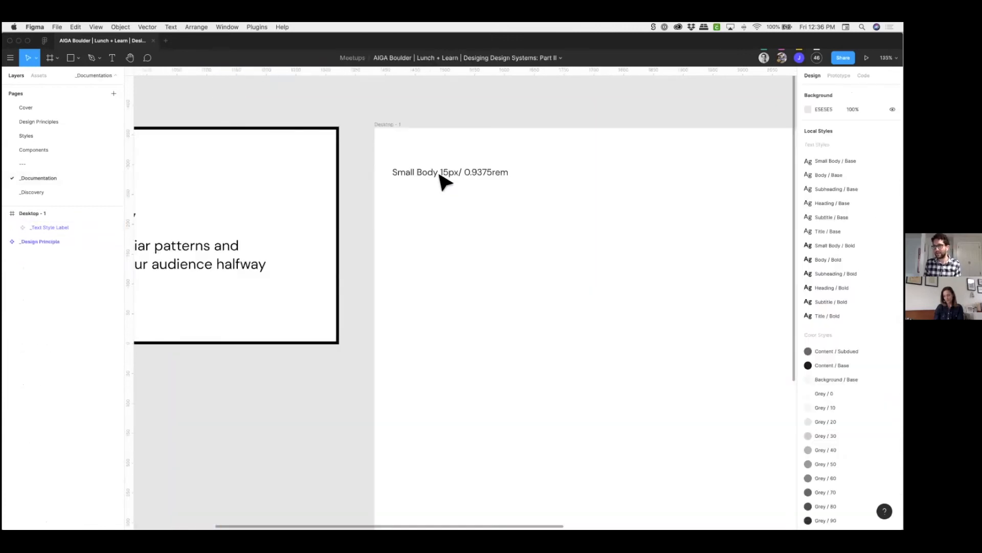
pyautogui.click(438, 180)
pyautogui.doubleClick(390, 173)
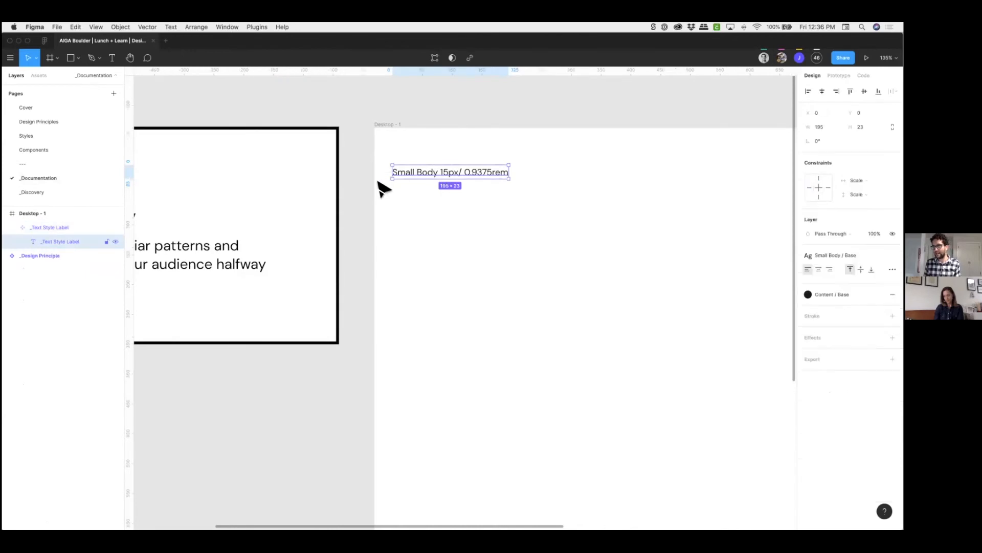
pyautogui.click(31, 135)
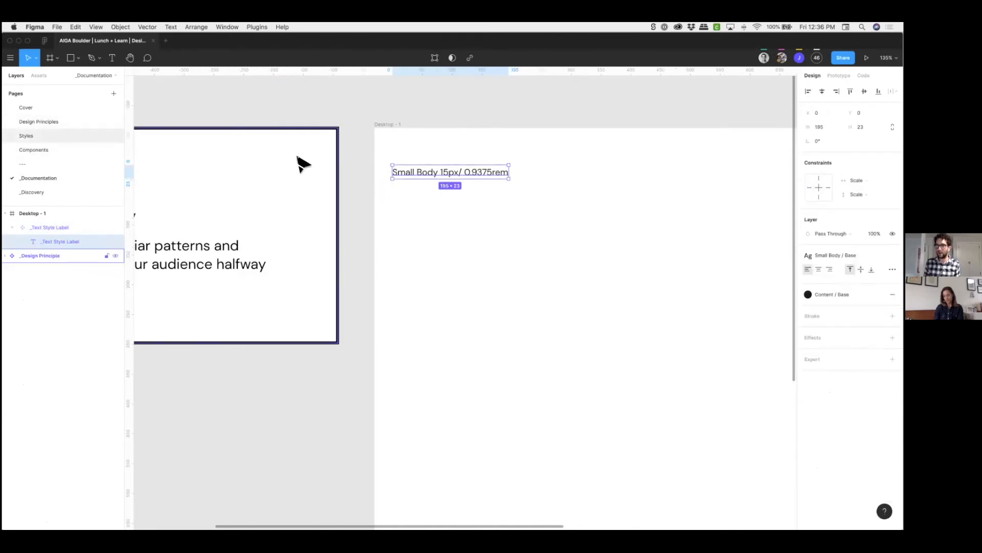
pyautogui.click(315, 197)
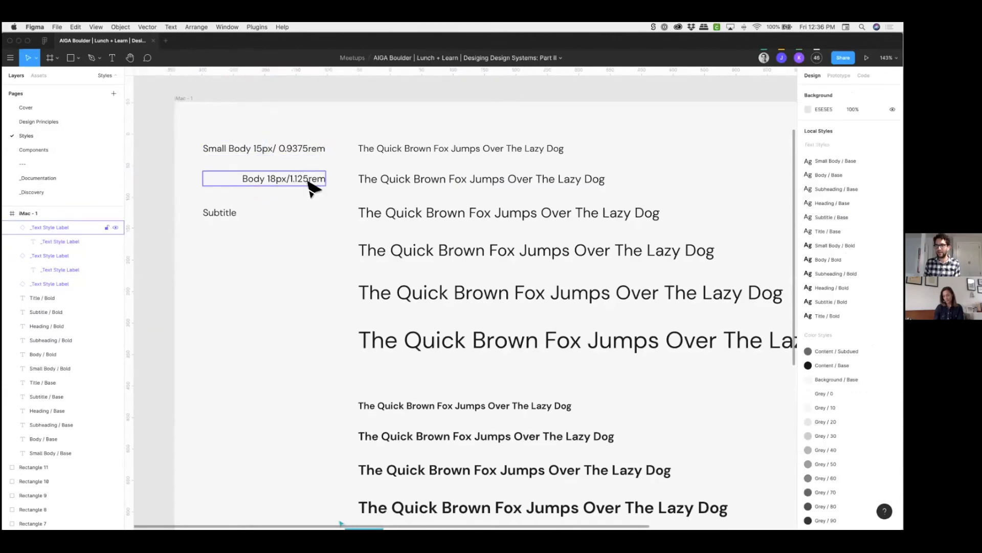
# - Push the "Body 18px/1.125rem" label's overrides to its master component
pyautogui.click(289, 186)
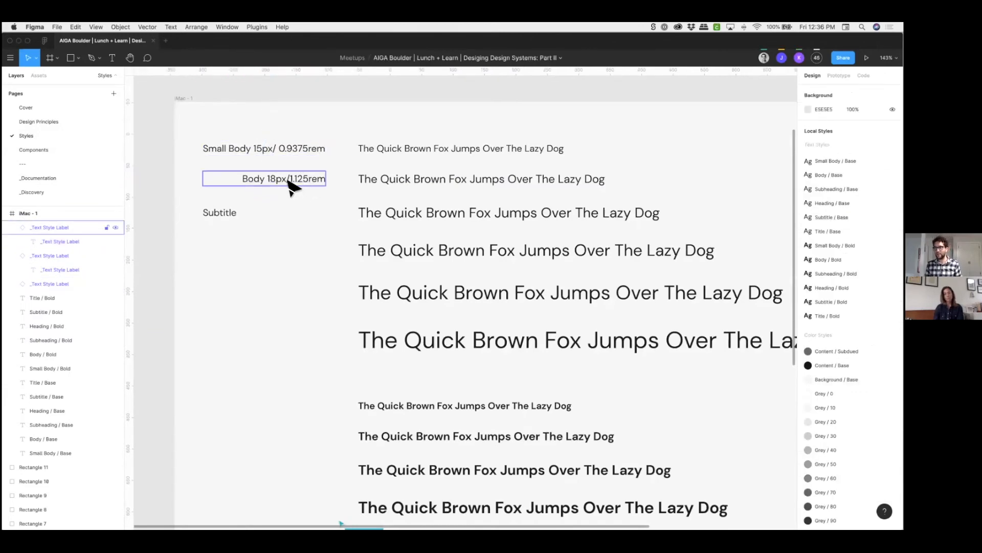
pyautogui.rightClick(285, 182)
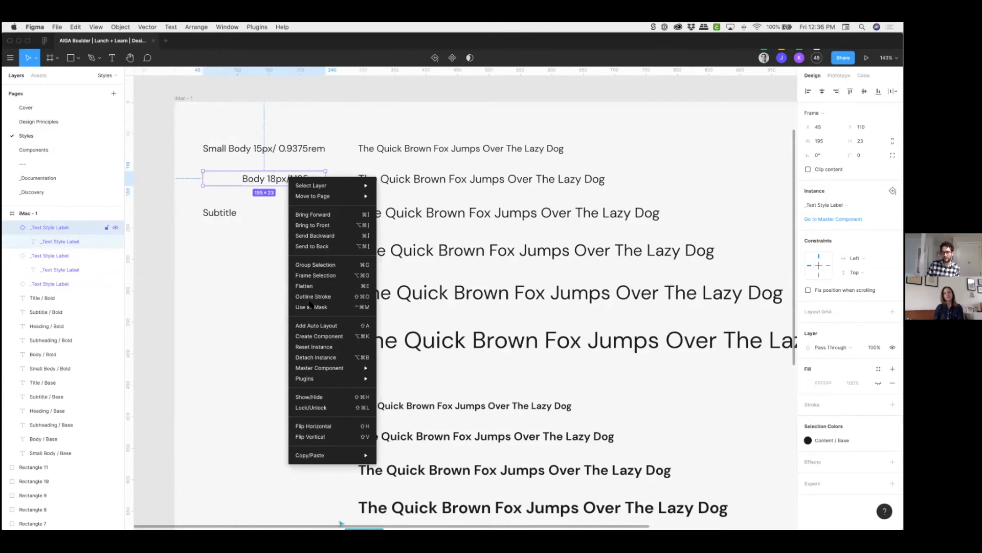
pyautogui.moveTo(357, 369)
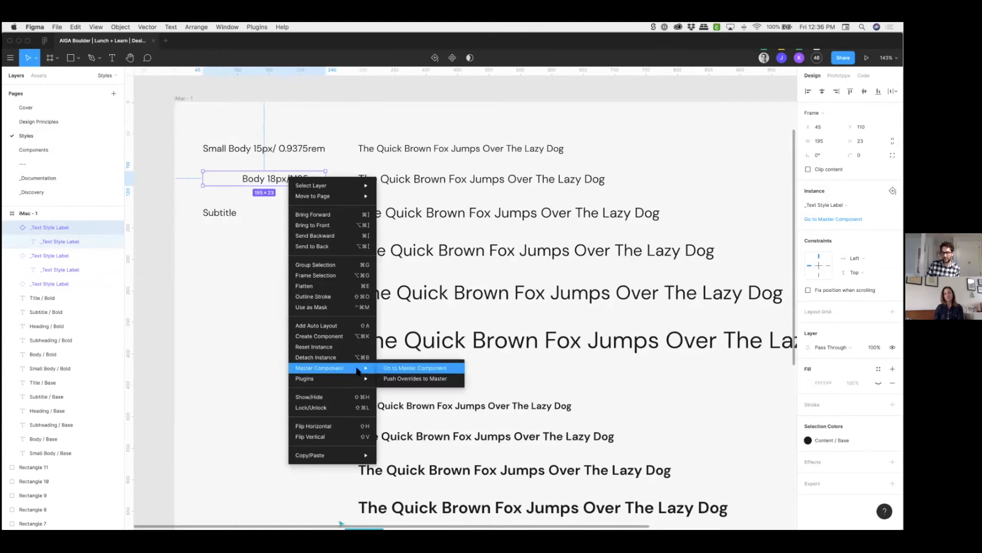
pyautogui.click(404, 379)
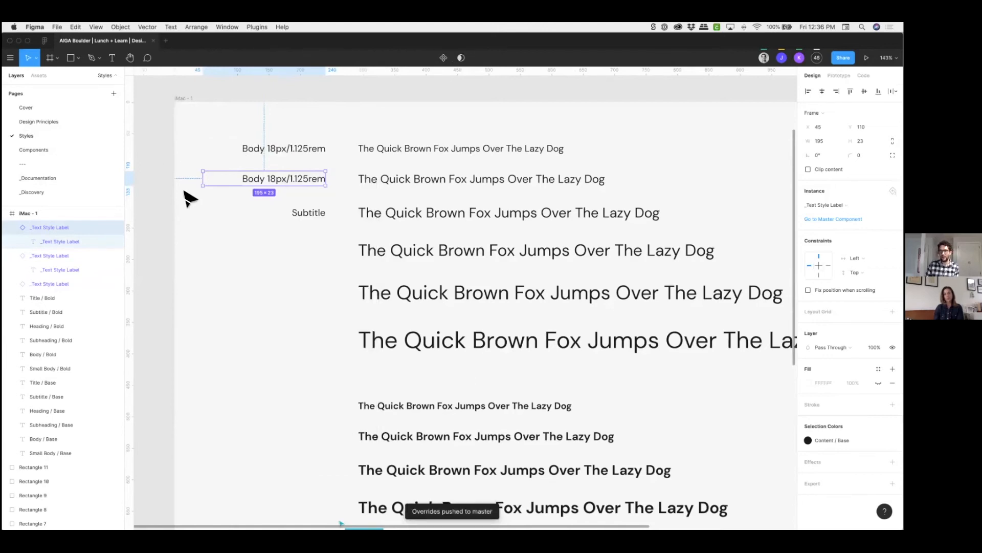
pyautogui.doubleClick(257, 180)
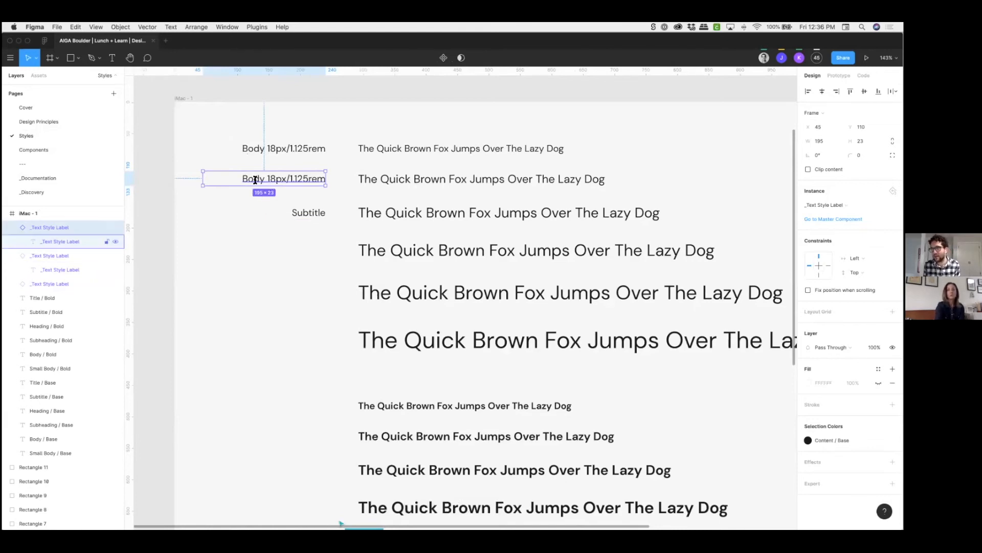
pyautogui.doubleClick(255, 180)
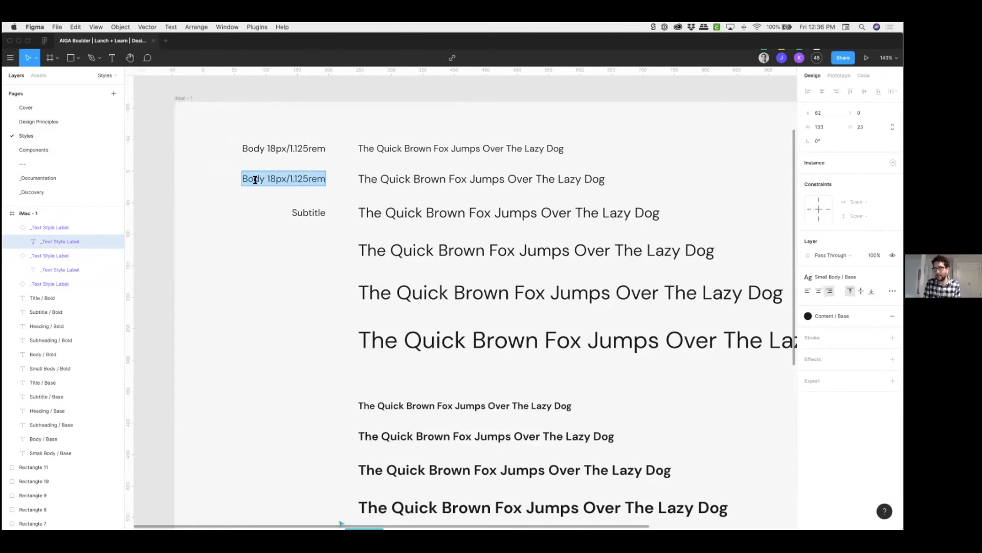
pyautogui.write('Small Body')
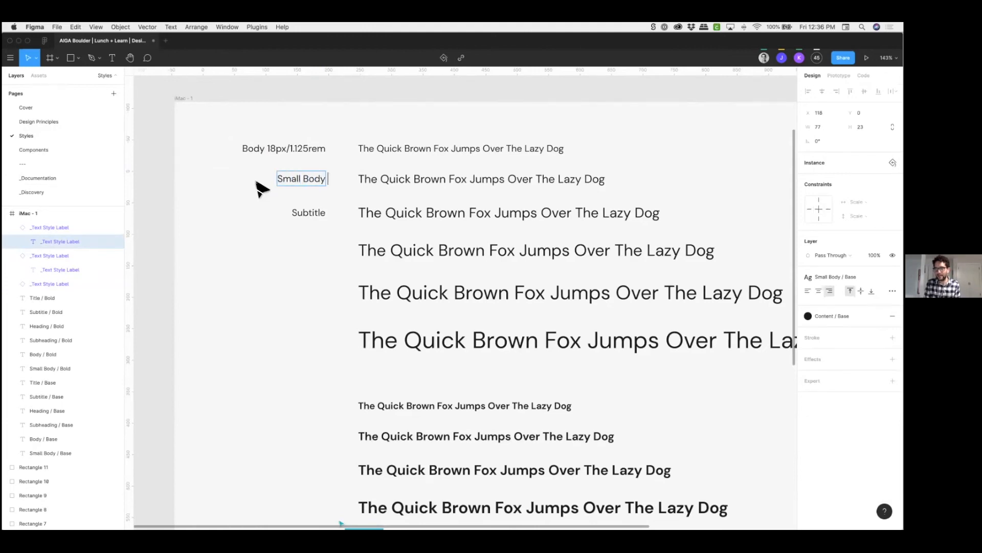
pyautogui.press('super+z')
pyautogui.press('super+z')
pyautogui.press('super+z')
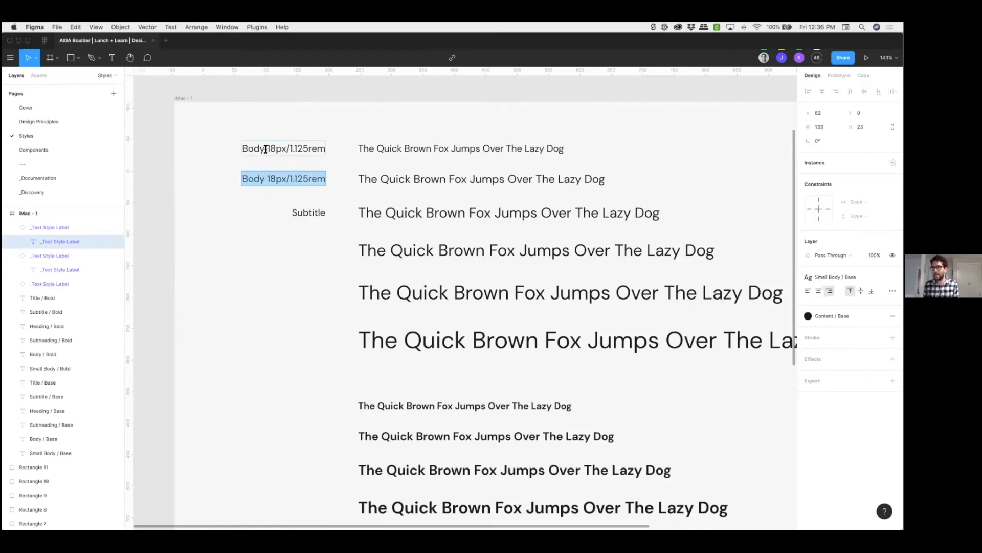
# - Change the first label's text to "Small Body 15px/0.9375rem", taking the rem value from the 15/16 calculation in Numi
pyautogui.doubleClick(266, 149)
pyautogui.write('Small')
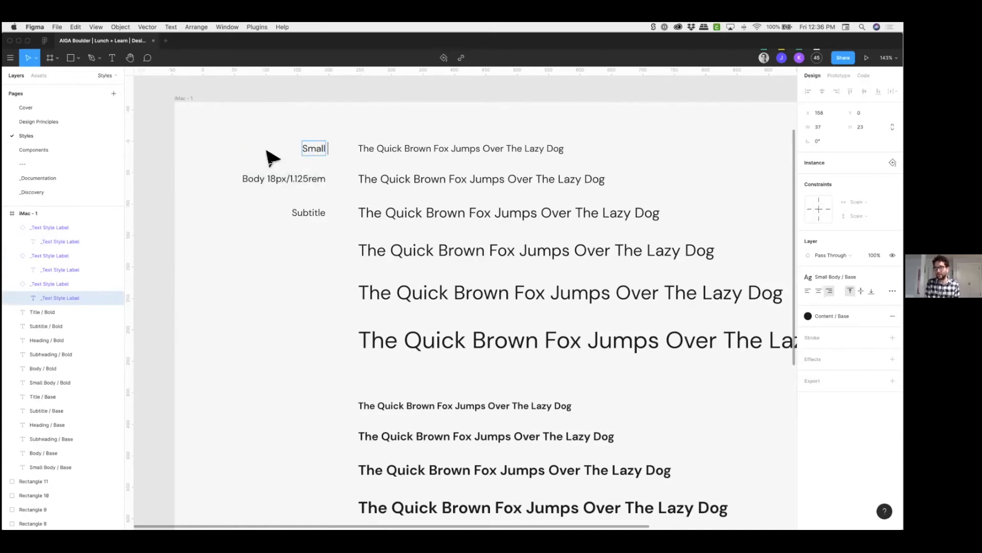
pyautogui.write(' Body')
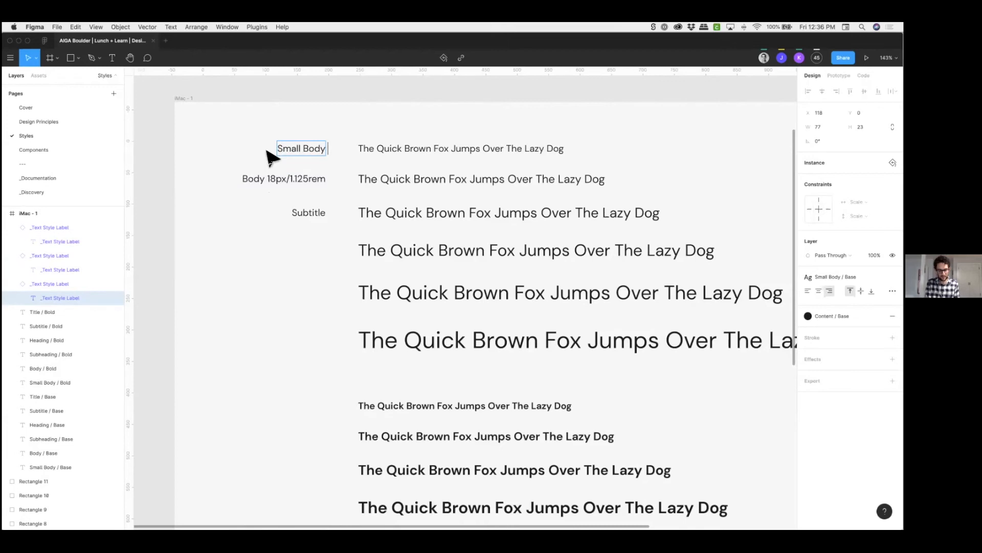
pyautogui.write(' 15px/')
pyautogui.press('super+Tab')
pyautogui.click(197, 129)
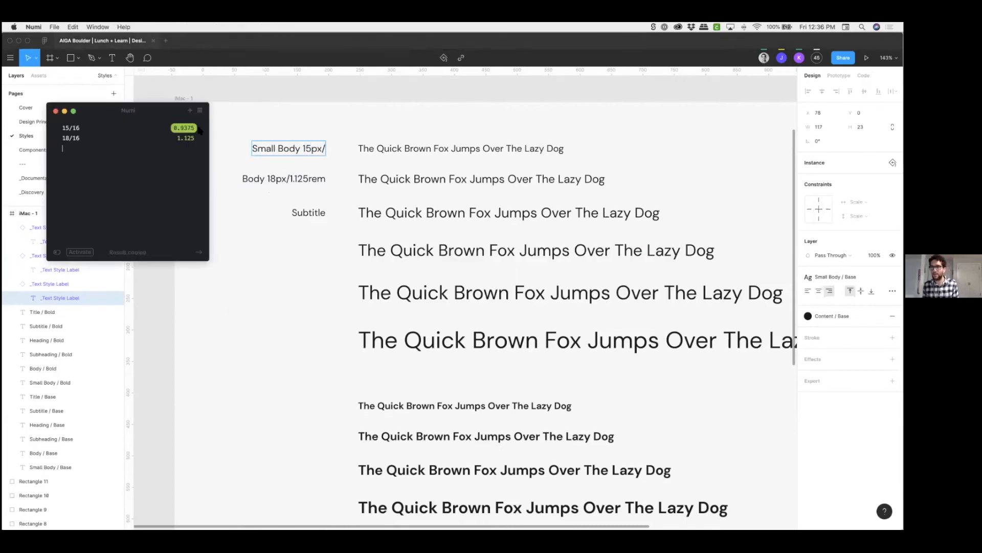
pyautogui.click(316, 156)
pyautogui.write('0.9375')
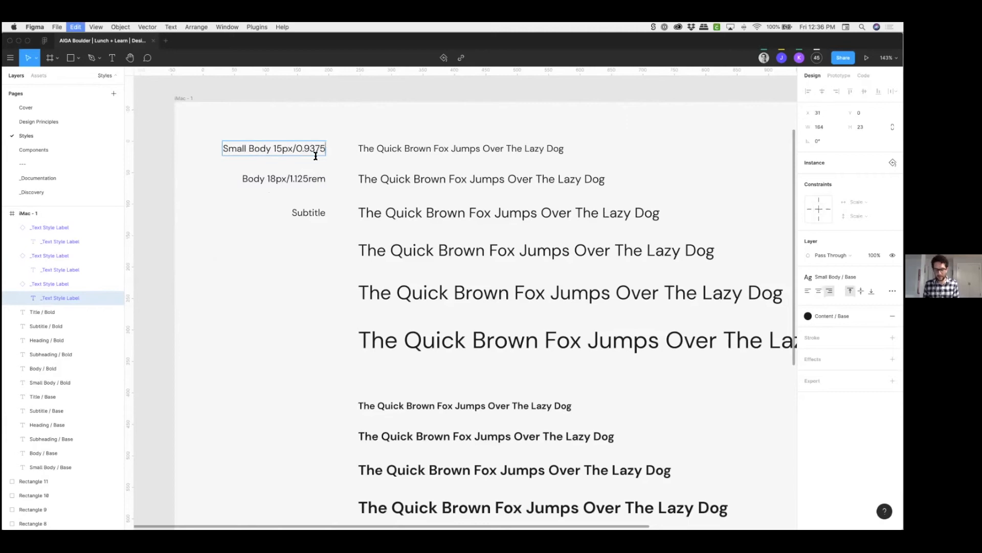
pyautogui.write('rem')
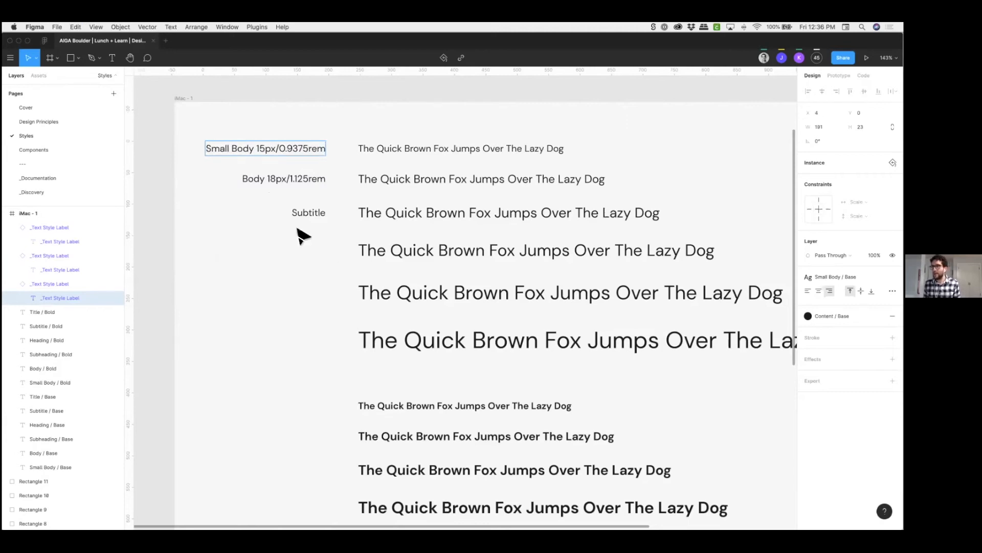
# - Check the properties of the third sample line's text style and replace its label's text with "Subheading 22px/"
pyautogui.press('super+Tab')
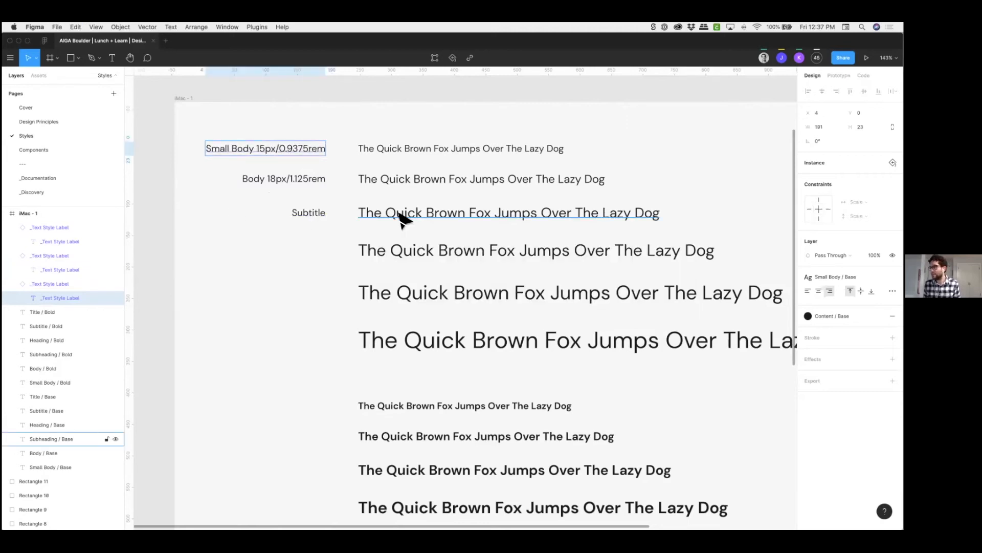
pyautogui.click(404, 216)
pyautogui.click(839, 269)
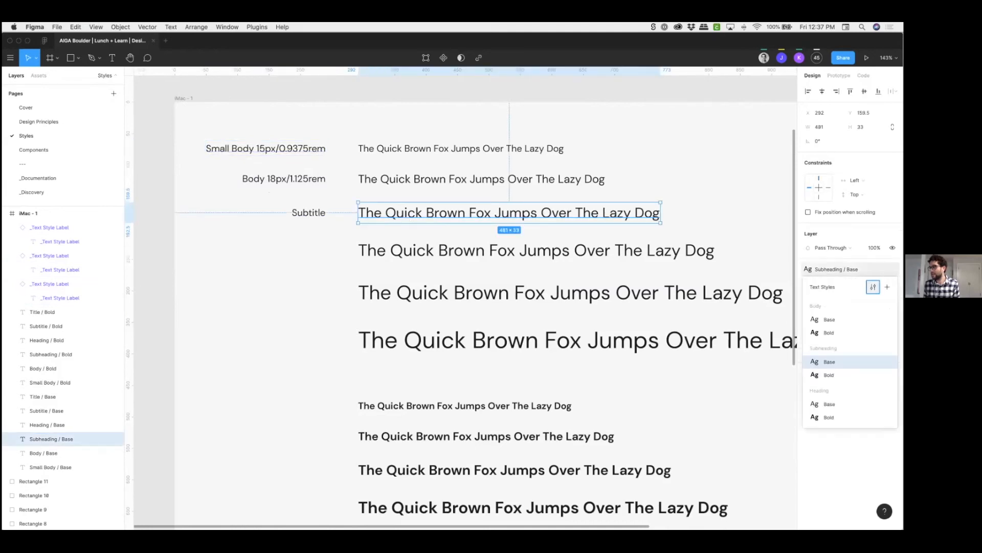
pyautogui.click(874, 287)
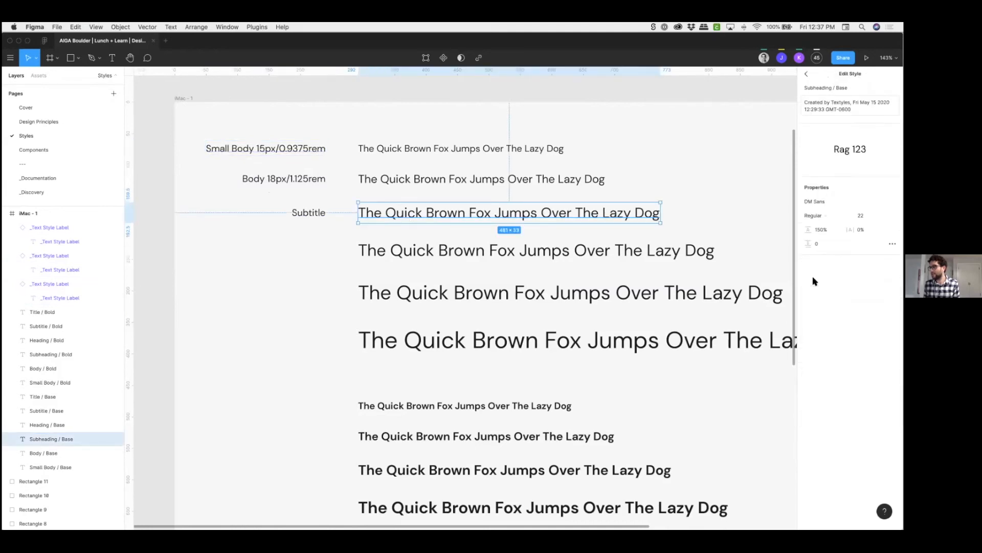
pyautogui.click(304, 211)
pyautogui.doubleClick(304, 212)
pyautogui.write('Sub')
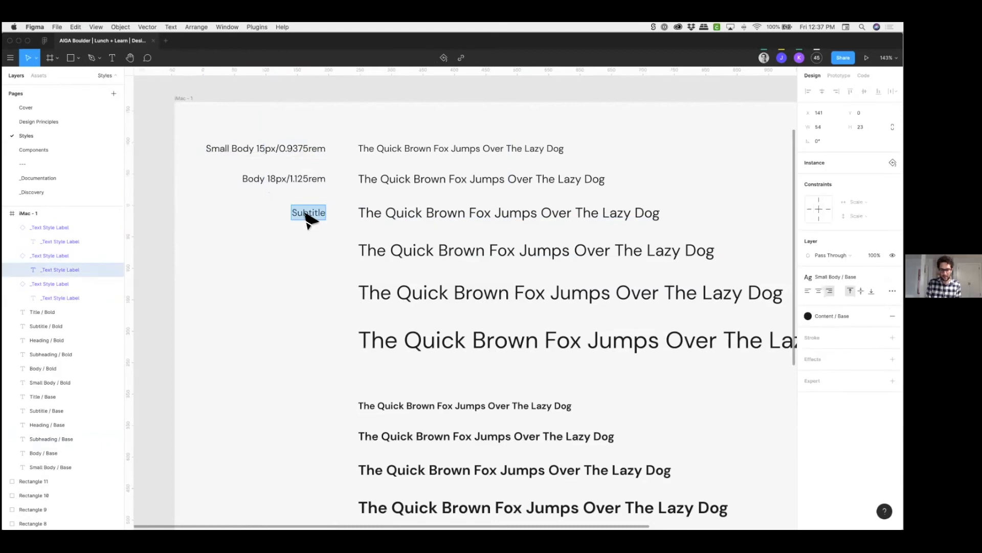
pyautogui.write('heading 11px')
pyautogui.press('BackSpace')
pyautogui.press('BackSpace')
pyautogui.press('BackSpace')
pyautogui.press('BackSpace')
pyautogui.press('BackSpace')
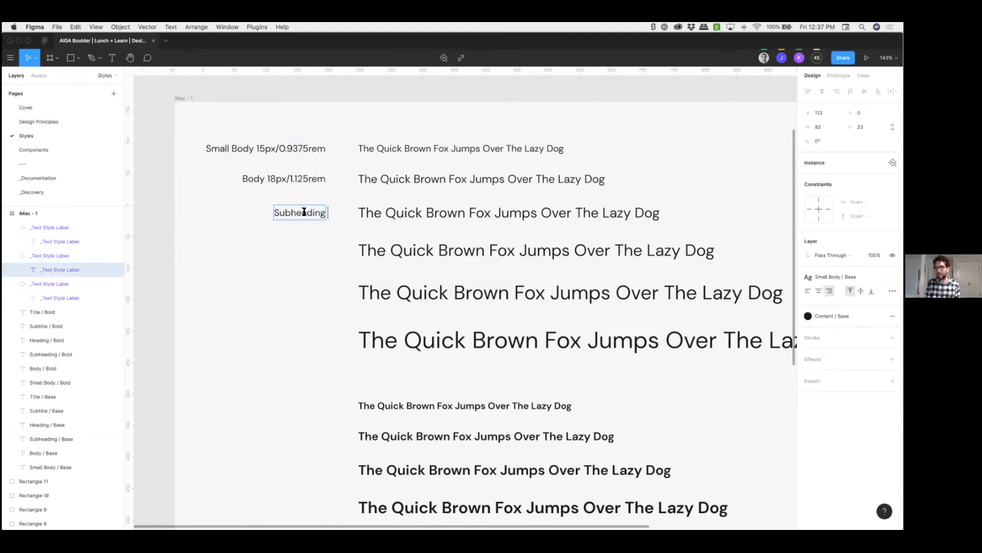
pyautogui.write('22px/')
# - Calculate 22/16 in Numi and complete the third label so it reads "Subheading 22px/1.375rem"
pyautogui.press('super+Tab')
pyautogui.write('22/16')
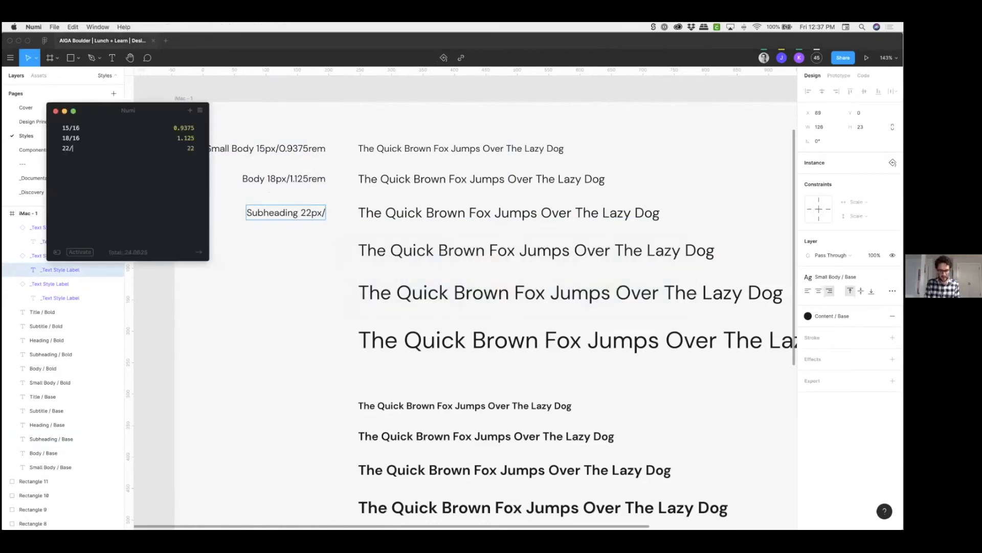
pyautogui.click(186, 148)
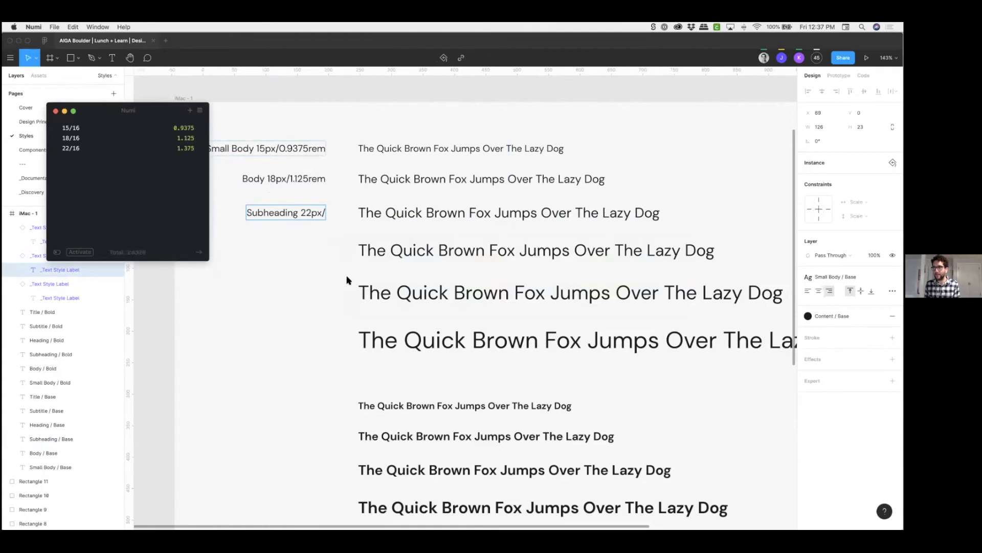
pyautogui.press('super+Tab')
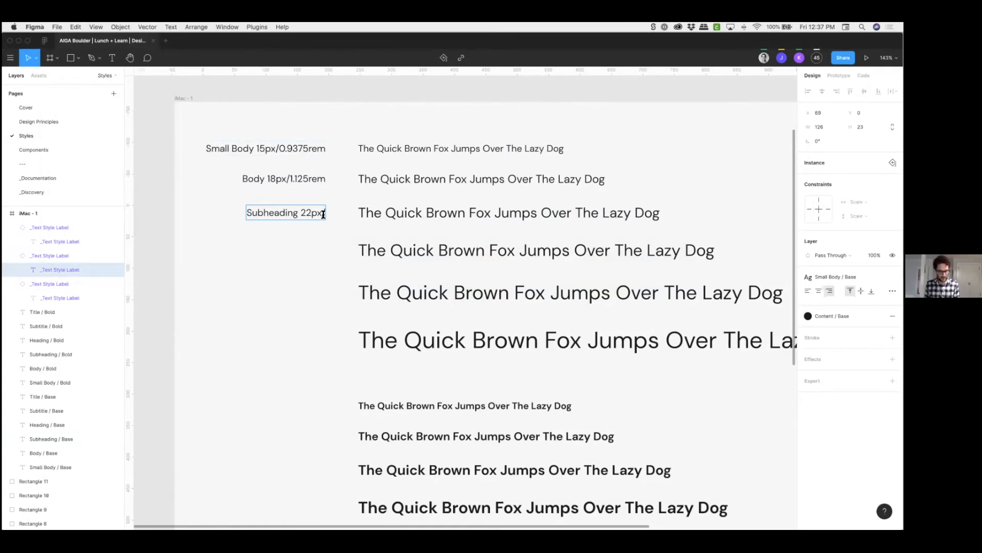
pyautogui.write('1.375')
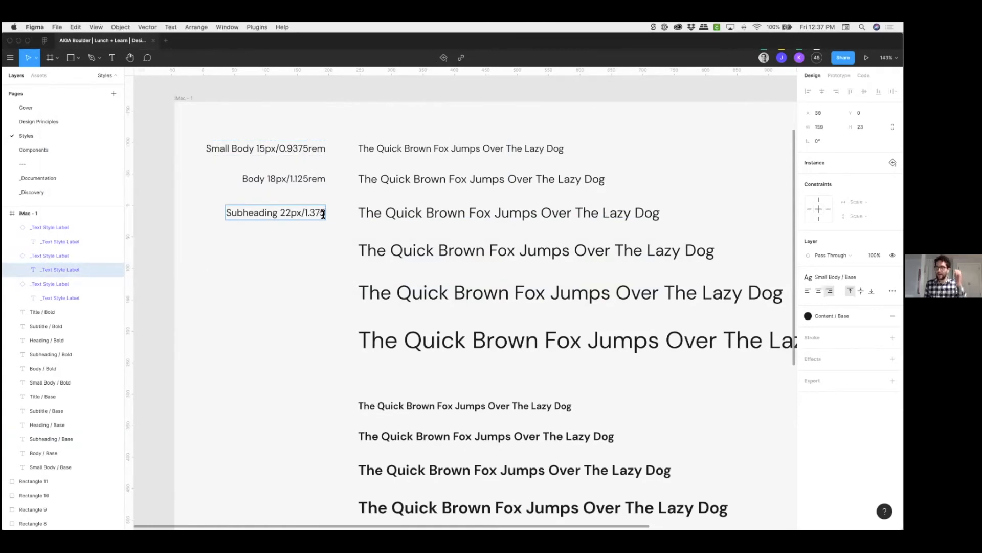
pyautogui.write('rem')
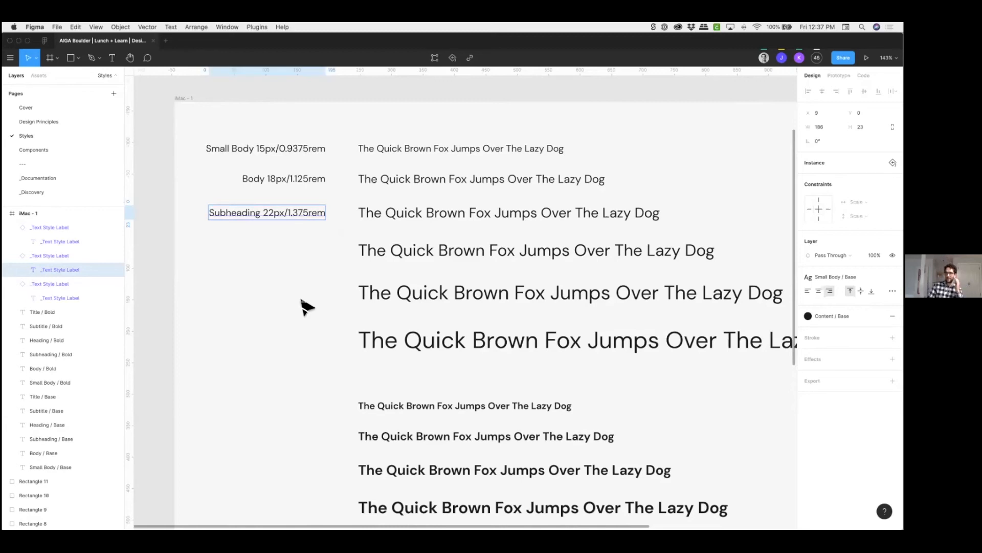
pyautogui.click(321, 233)
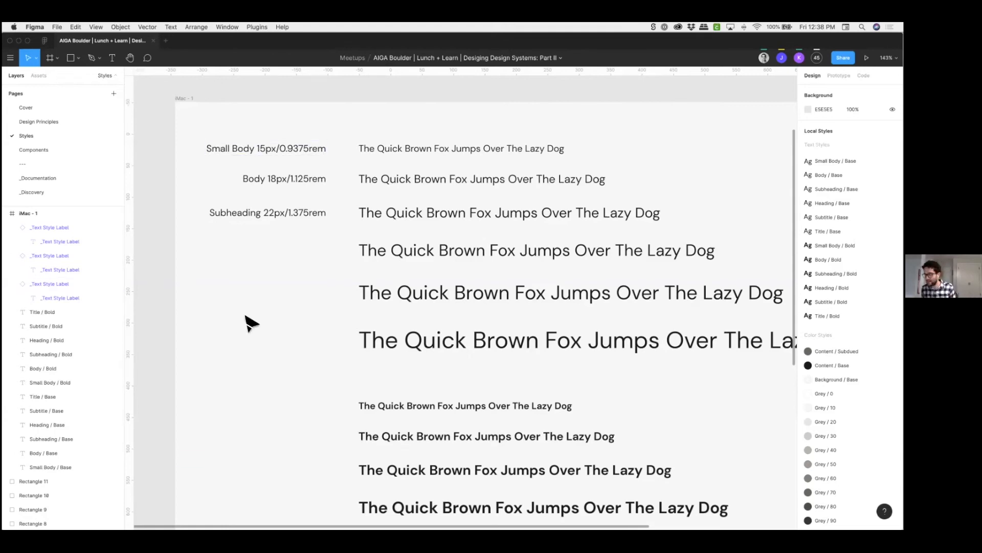
# - Open the Components page and add an iMac preset frame of 1280 × 720 to it
pyautogui.scroll(-5, 250, 324)
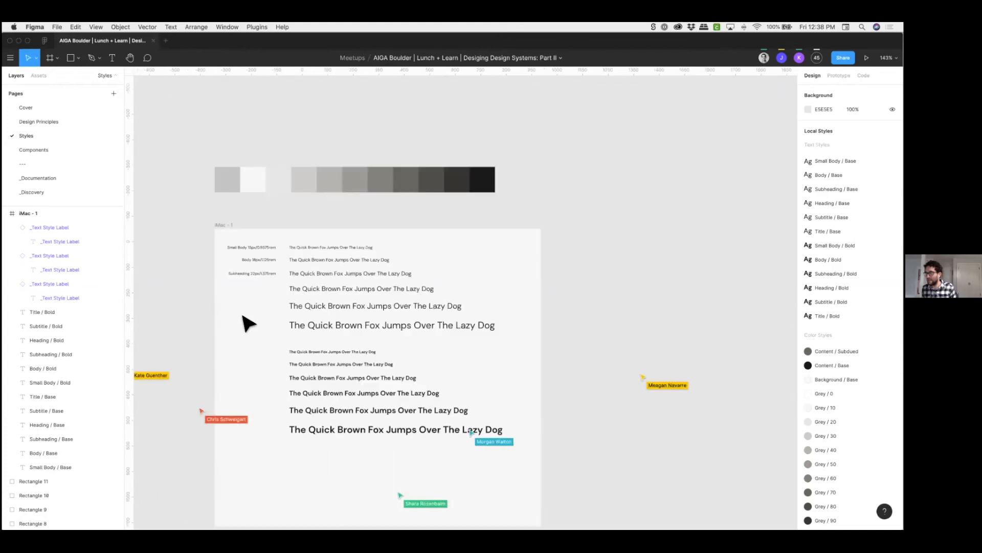
pyautogui.scroll(-3, 226, 246)
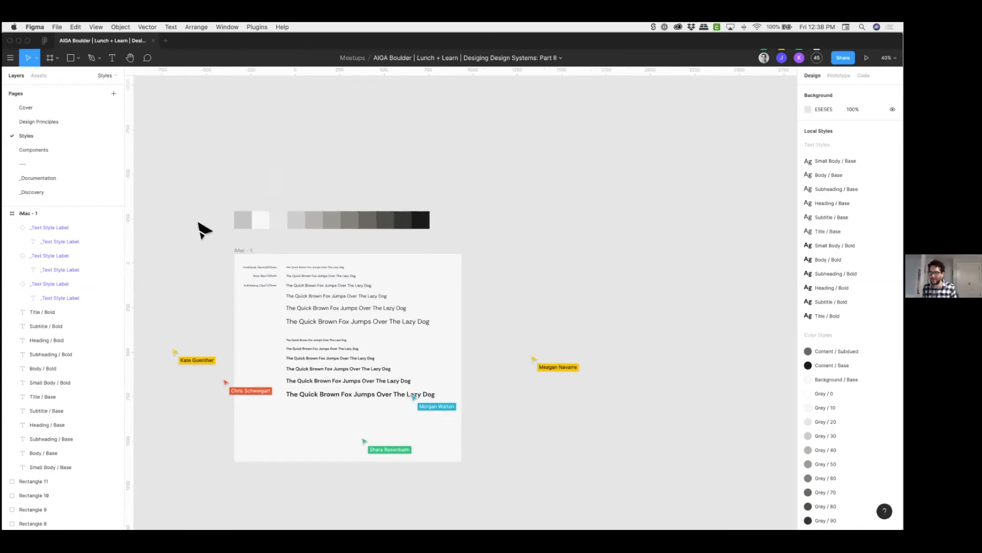
pyautogui.scroll(5, 187, 228)
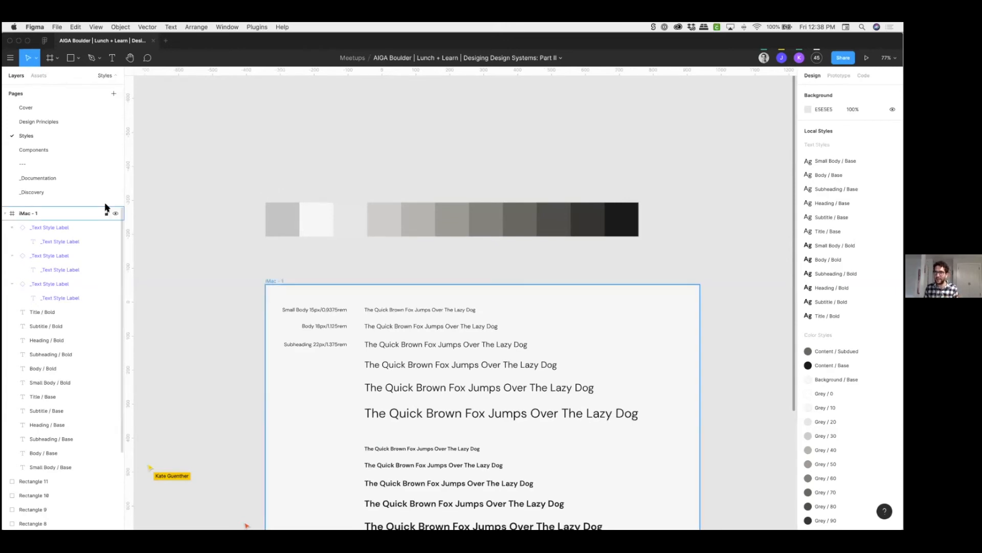
pyautogui.click(39, 152)
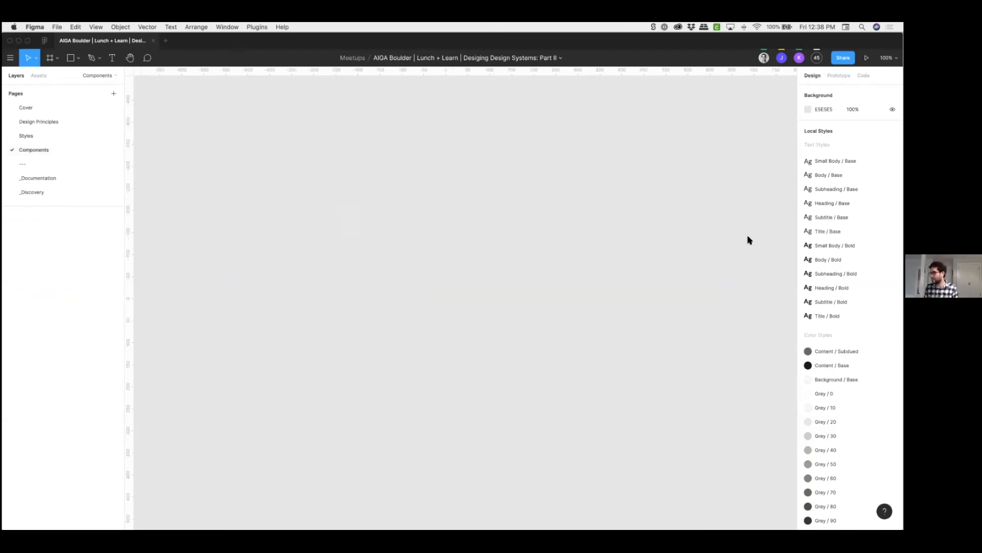
pyautogui.press('f')
pyautogui.click(814, 192)
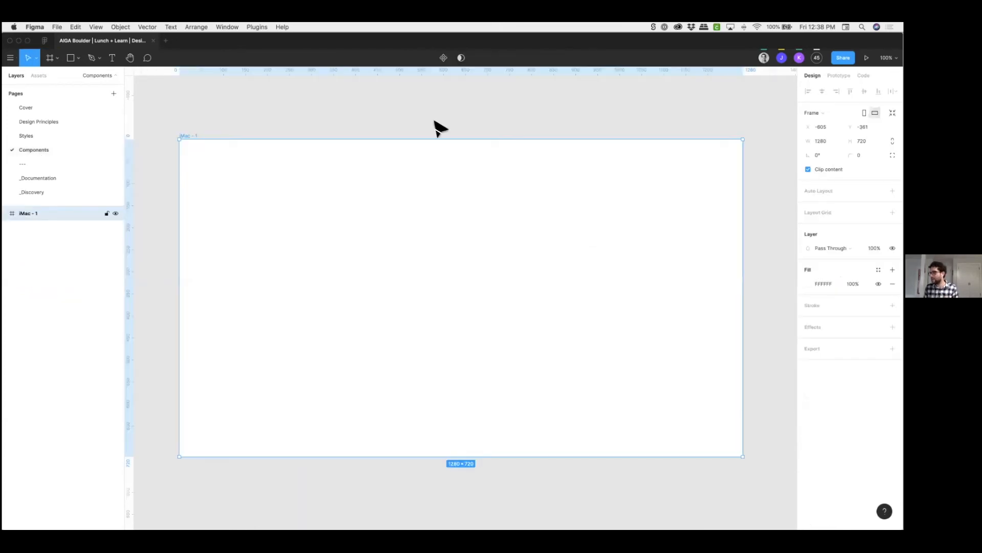
pyautogui.press('Escape')
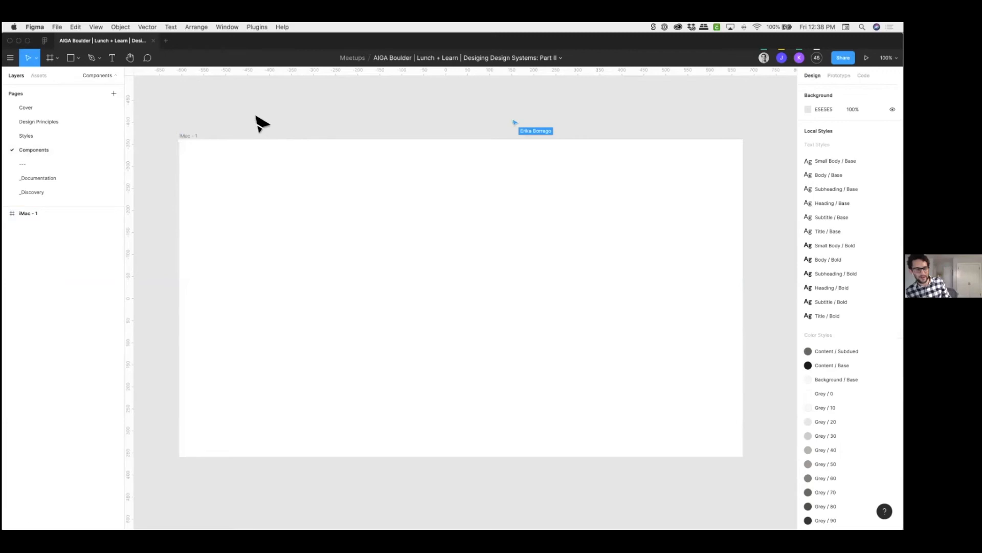
# - Add the text "Click me" near the upper-left corner of the iMac frame and left-align it
pyautogui.click(276, 195)
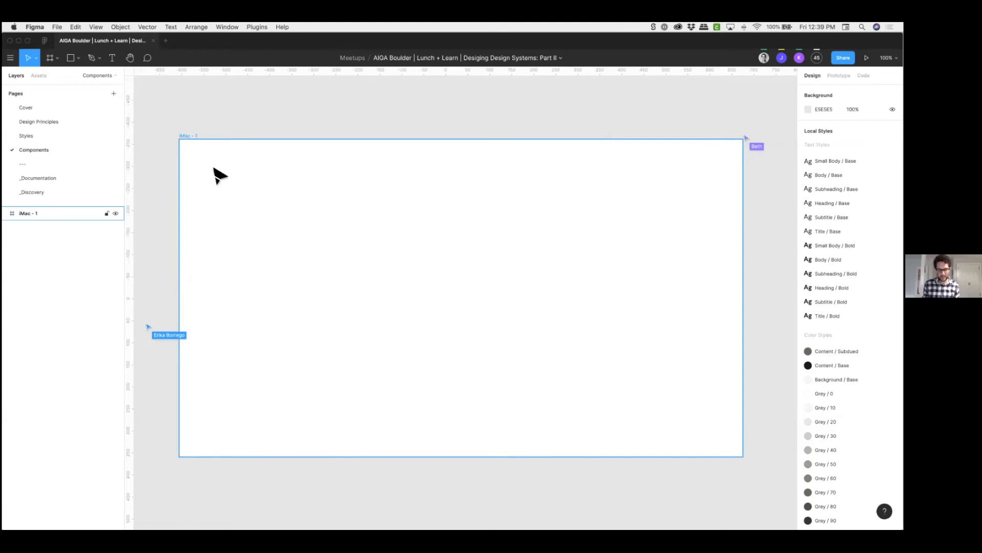
pyautogui.press('t')
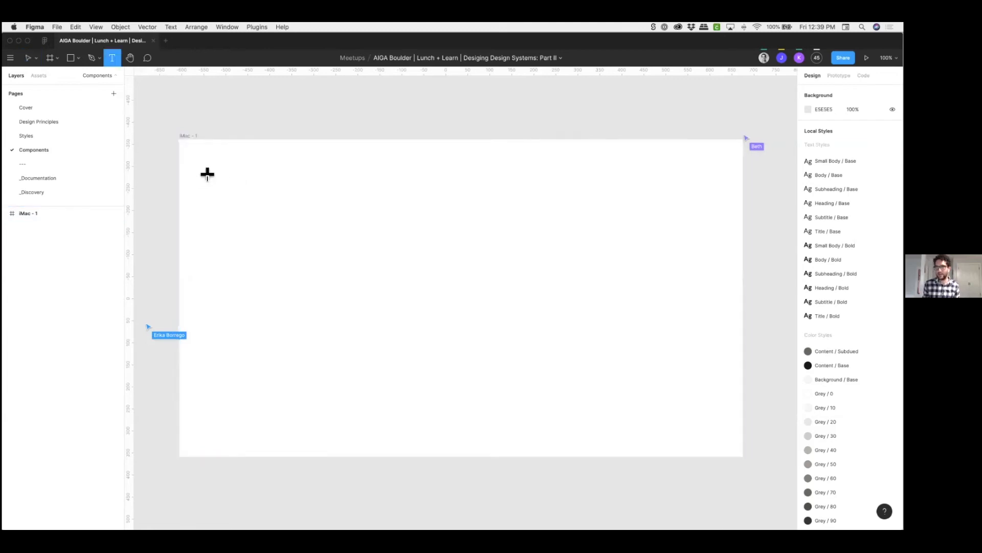
pyautogui.click(207, 174)
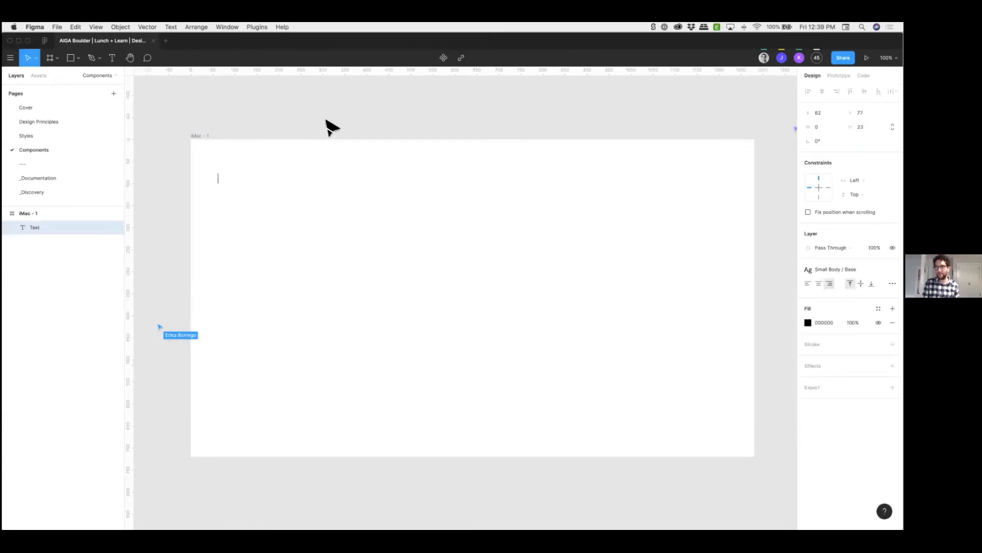
pyautogui.write('Clic')
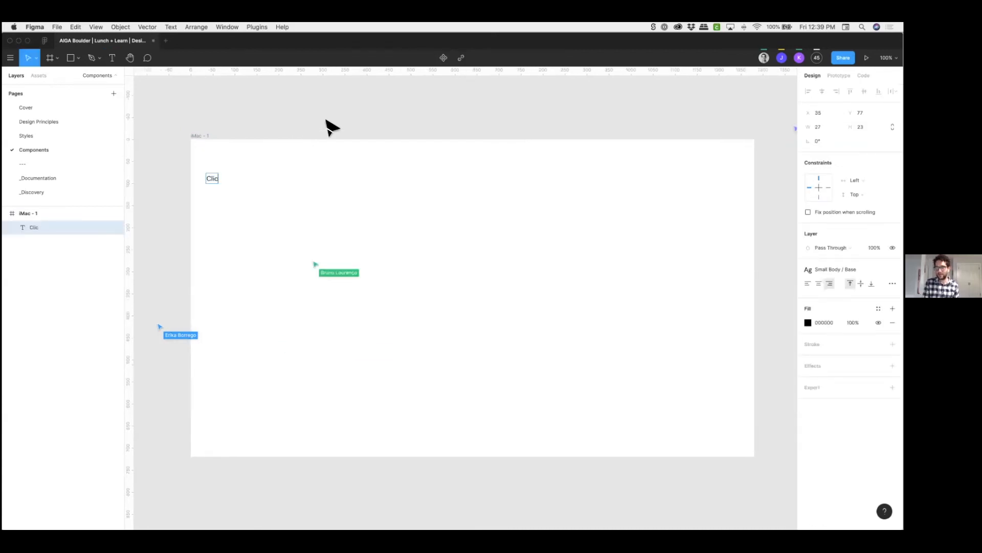
pyautogui.write('k me')
pyautogui.press('Escape')
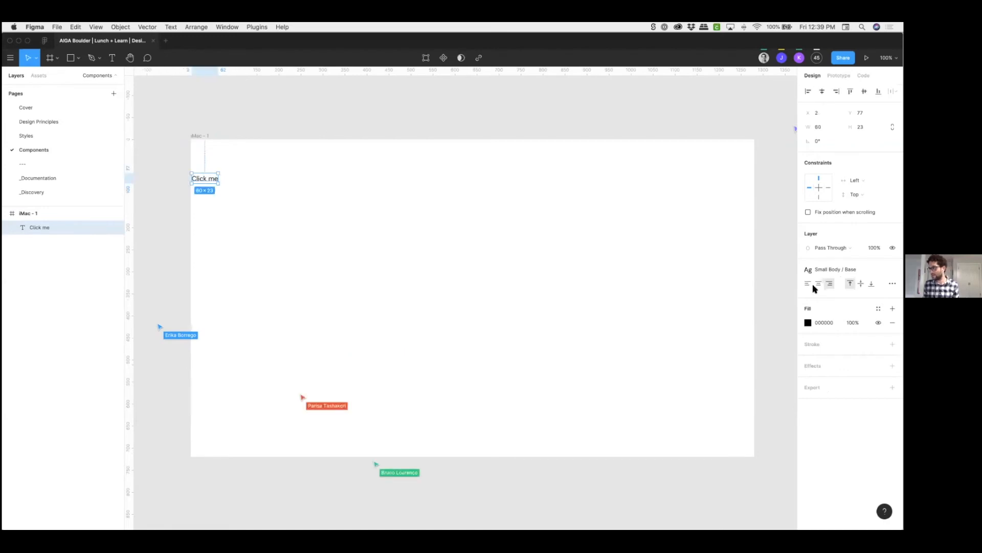
pyautogui.click(808, 283)
# - Apply the Content / Base color style to the "Click me" text and move it to about X 75, Y 51
pyautogui.click(879, 308)
pyautogui.click(816, 365)
pyautogui.moveTo(208, 180); pyautogui.dragTo(260, 167)
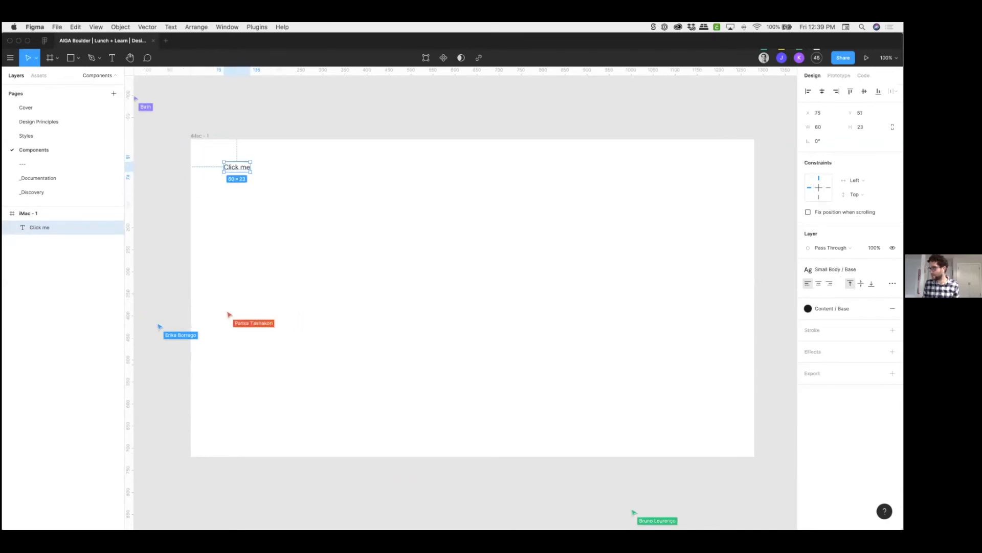
# - Try the Small Body / Bold text style on "Click me" and settle on Body / Bold
pyautogui.click(834, 269)
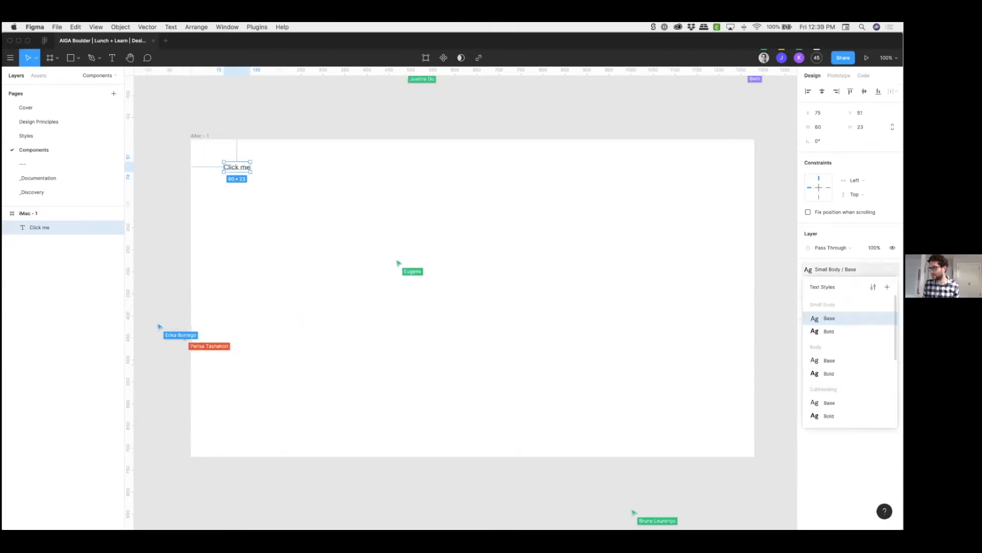
pyautogui.click(829, 331)
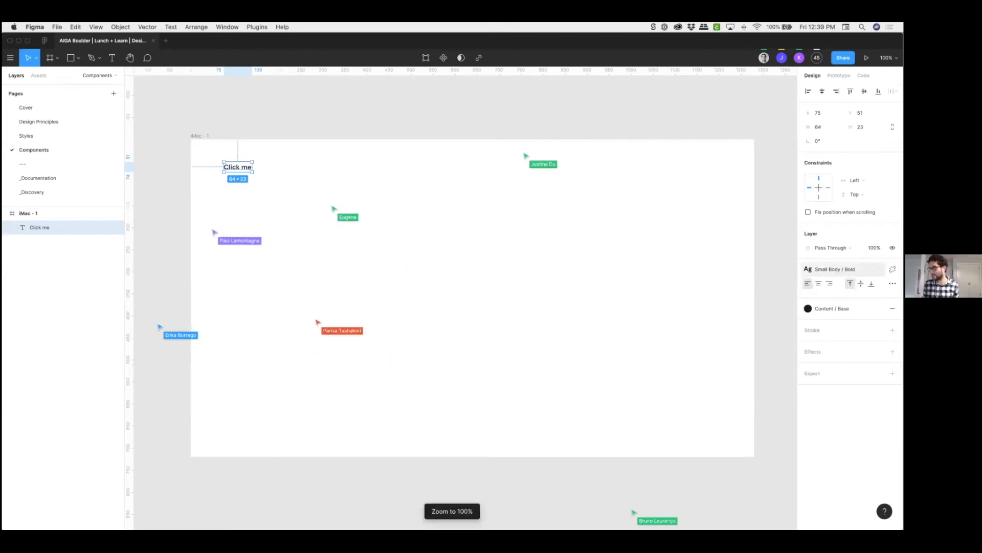
pyautogui.click(835, 270)
pyautogui.click(829, 373)
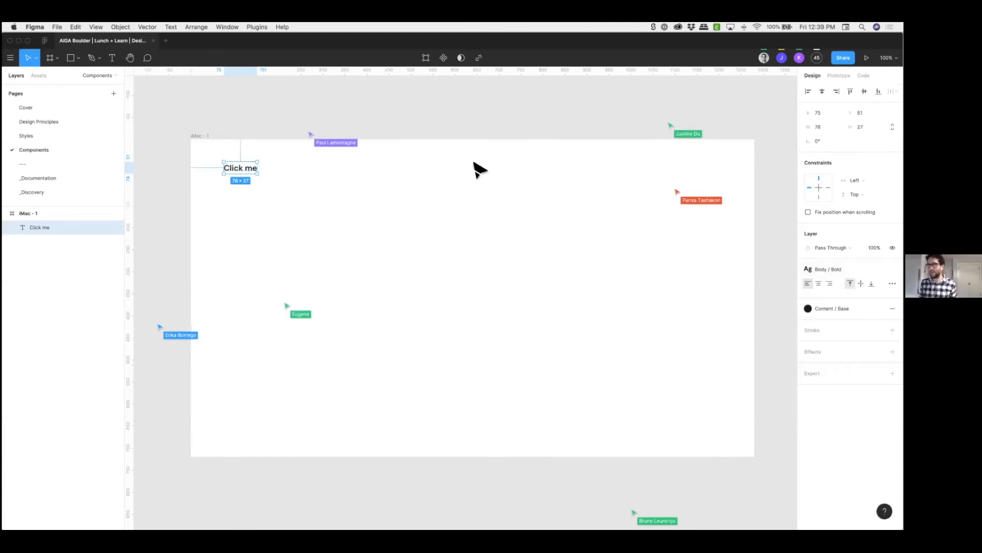
# - Wrap the "Click me" text in its own frame and set the text's horizontal constraint to Right
pyautogui.rightClick(35, 227)
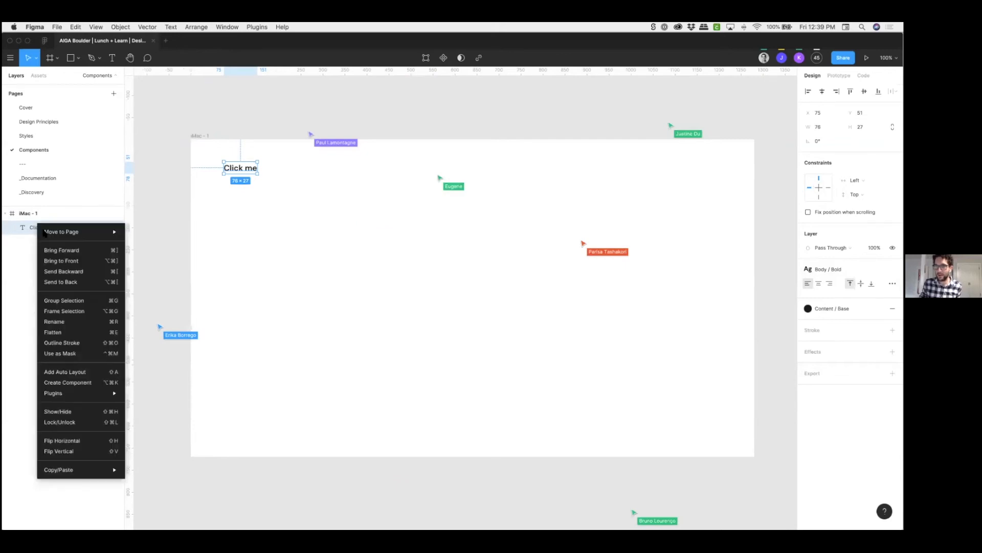
pyautogui.click(84, 312)
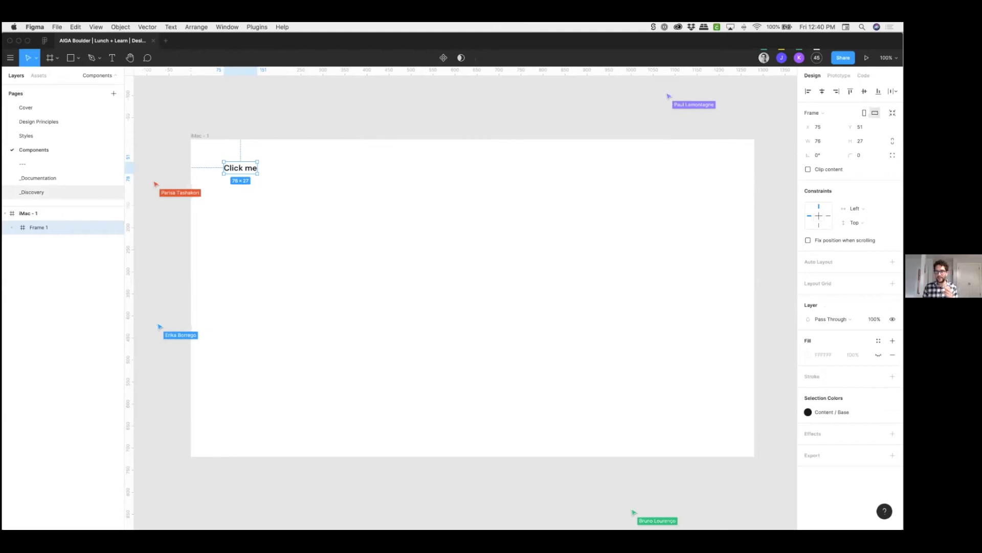
pyautogui.doubleClick(242, 170)
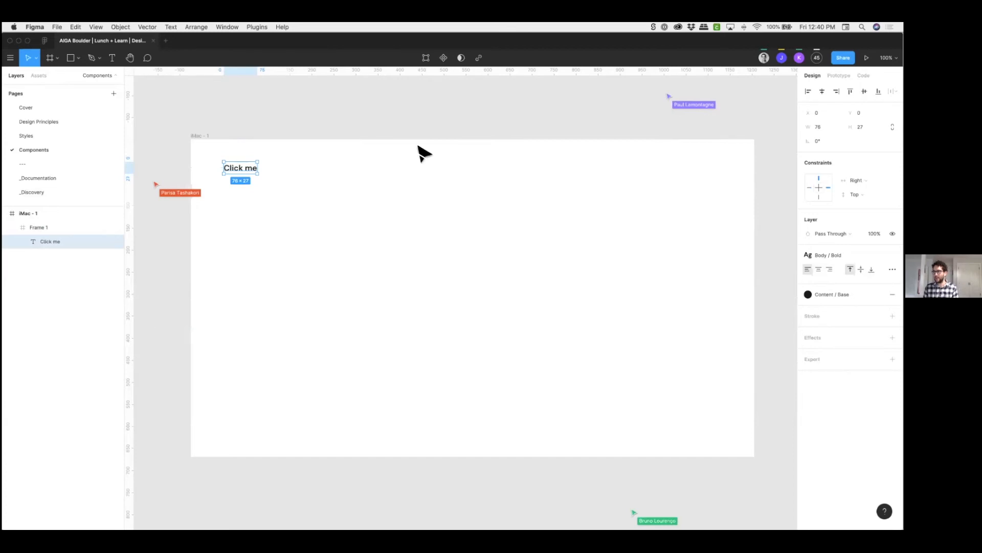
pyautogui.click(345, 147)
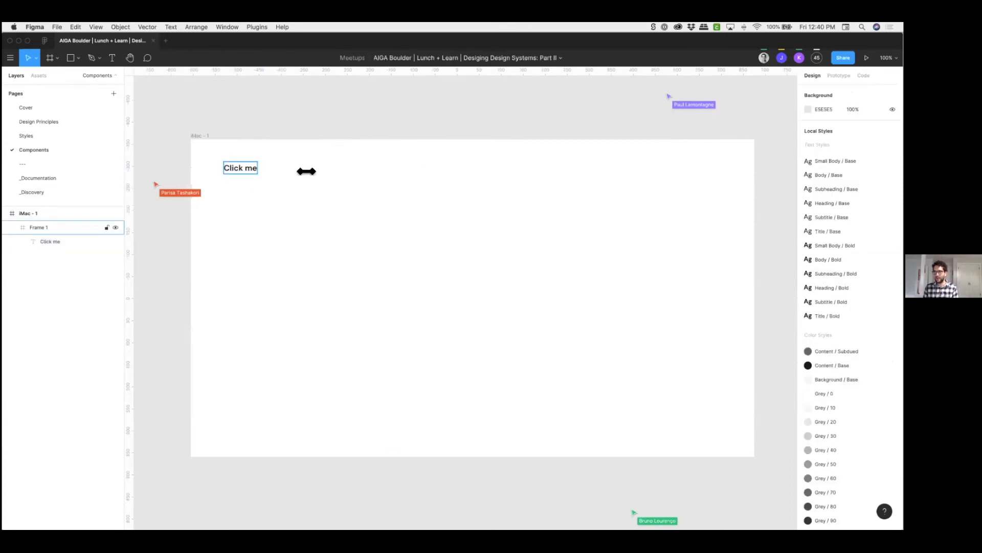
# - Try widening the frame around "Click me" from its right edge and undo the resize
pyautogui.click(241, 167)
pyautogui.moveTo(257, 171); pyautogui.dragTo(373, 171)
pyautogui.click(432, 252)
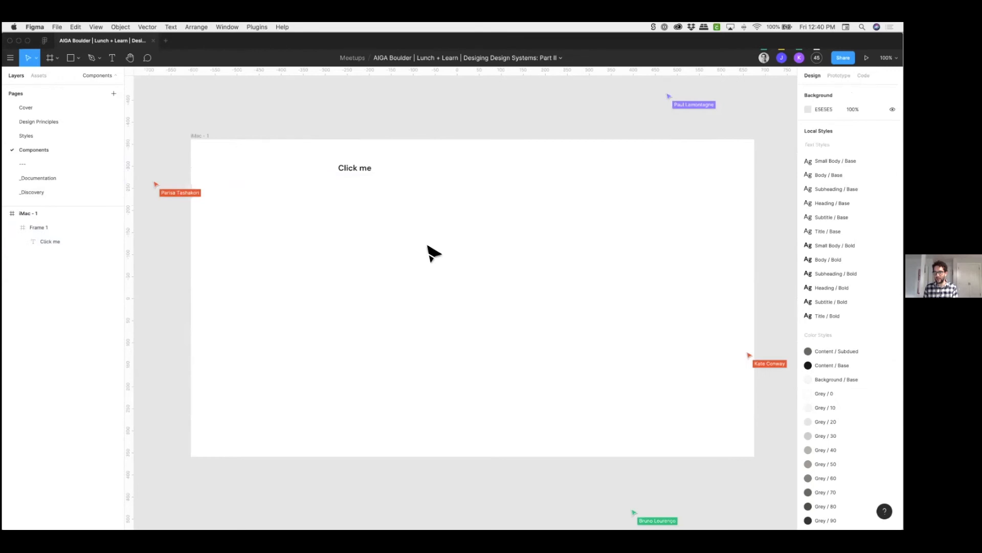
pyautogui.click(248, 164)
pyautogui.hotkey('ctrl', 'z')
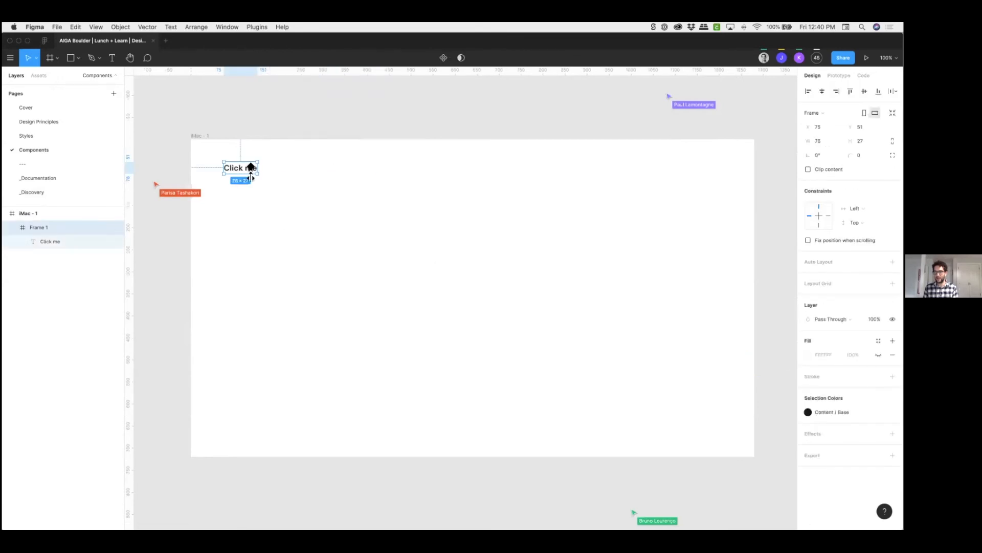
pyautogui.click(320, 178)
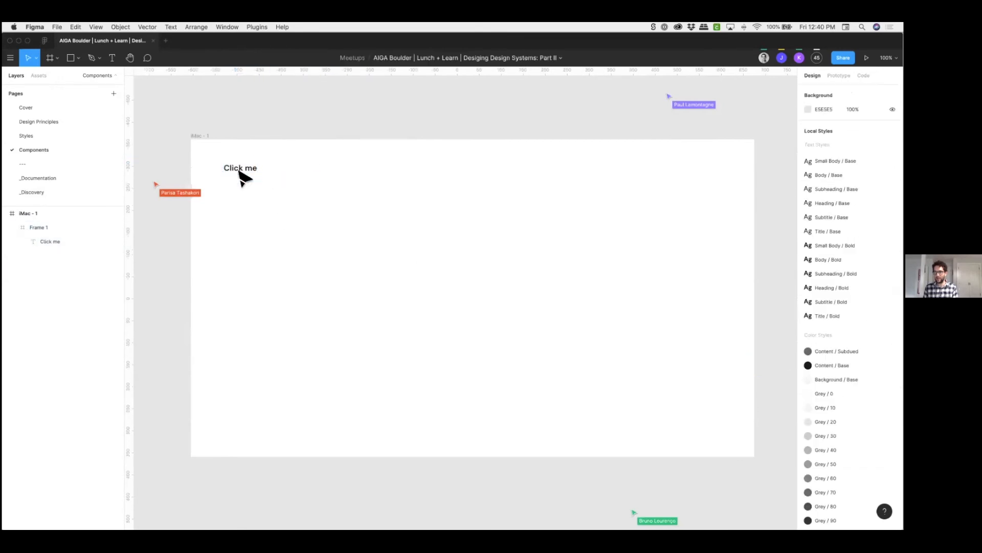
# - Add horizontal auto layout to the "Click me" frame with 18 horizontal and 18 vertical padding
pyautogui.click(241, 173)
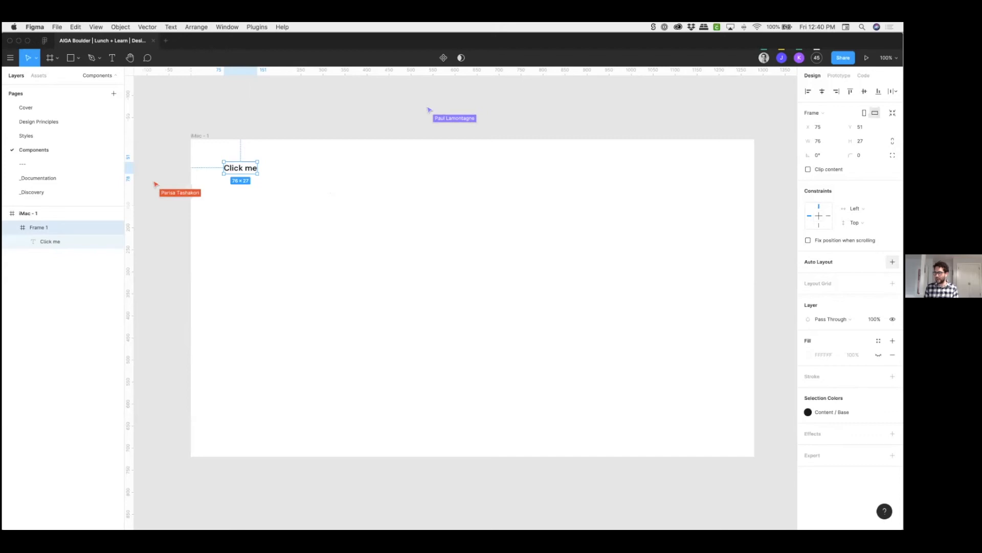
pyautogui.click(892, 261)
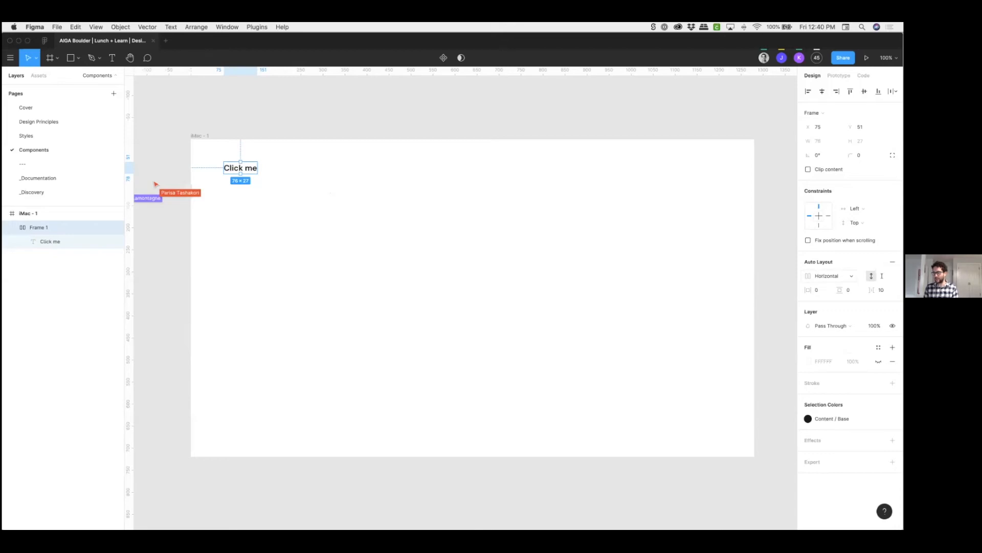
pyautogui.click(816, 290)
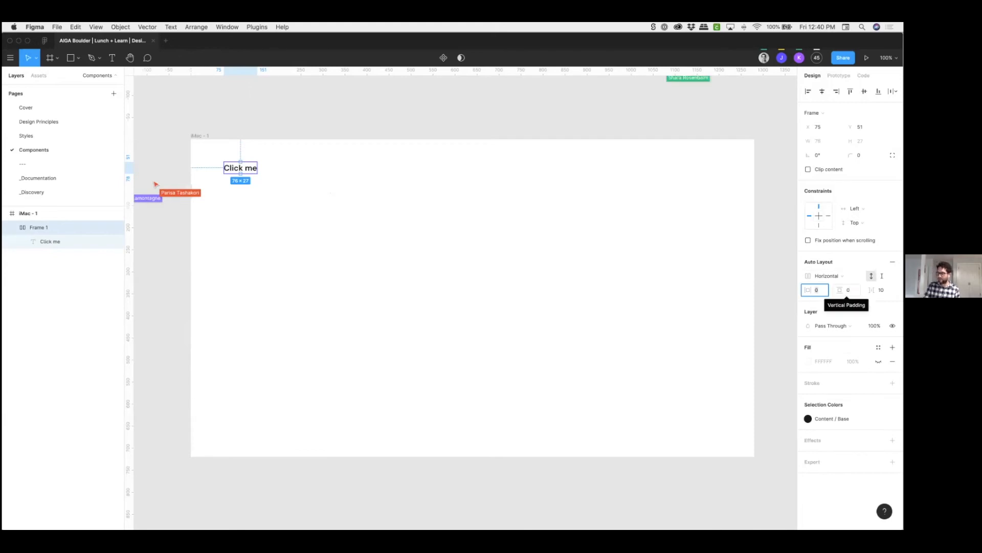
pyautogui.write('18')
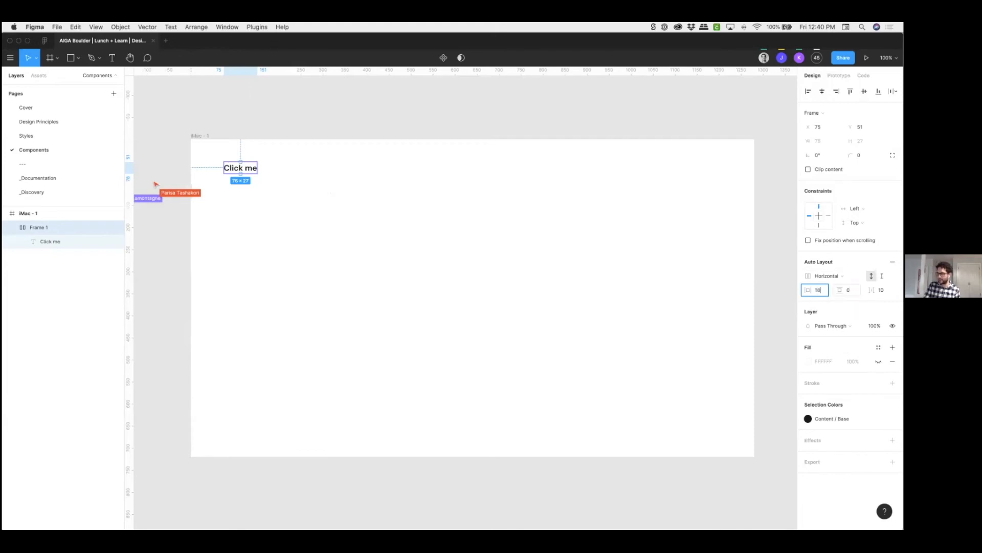
pyautogui.press('Tab')
pyautogui.write('18')
pyautogui.press('Tab')
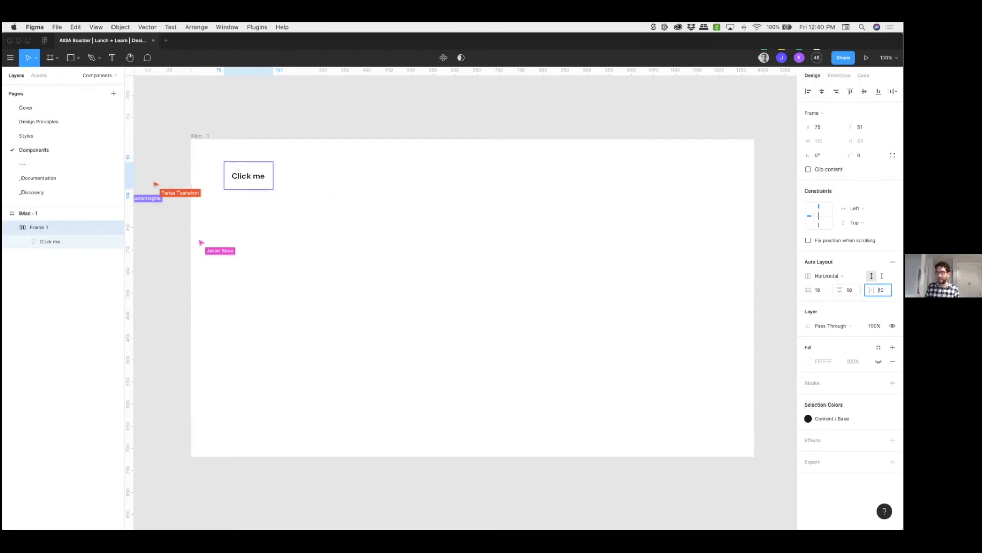
pyautogui.click(350, 174)
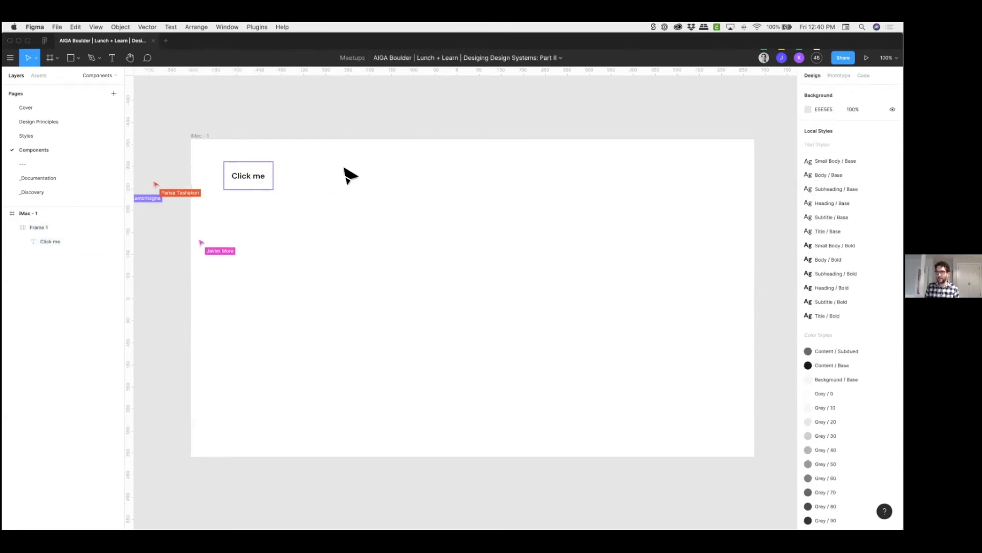
pyautogui.click(247, 180)
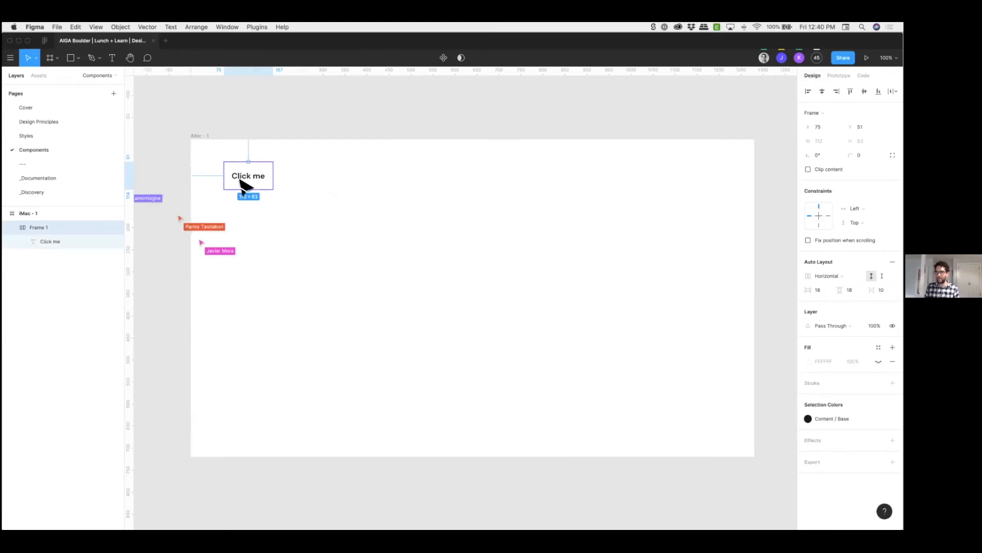
pyautogui.press('Escape')
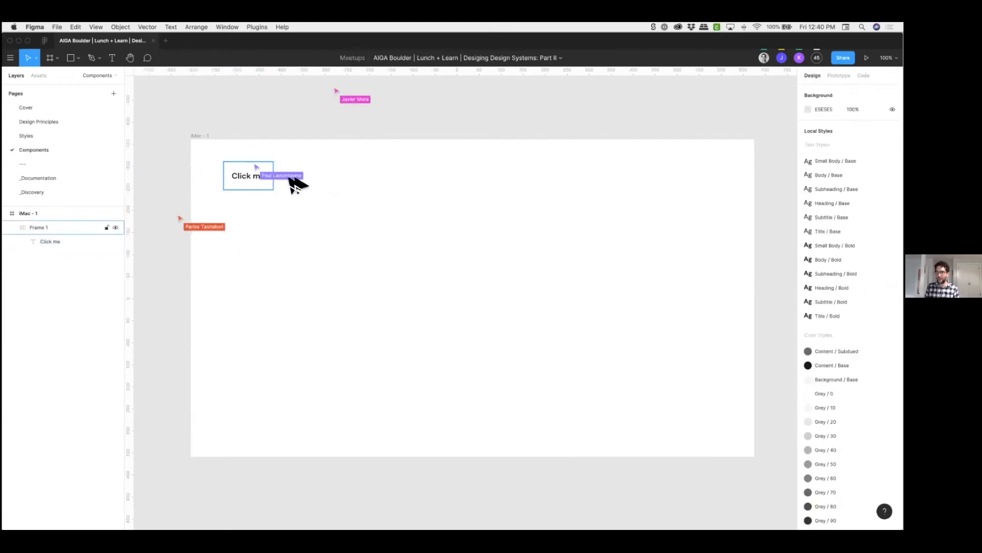
# - Duplicate the "Click me" button at about X 281, Y 51 and change the copy's label to "This is a much longer label"
pyautogui.click(268, 178)
pyautogui.moveTo(341, 184); pyautogui.dragTo(336, 182)
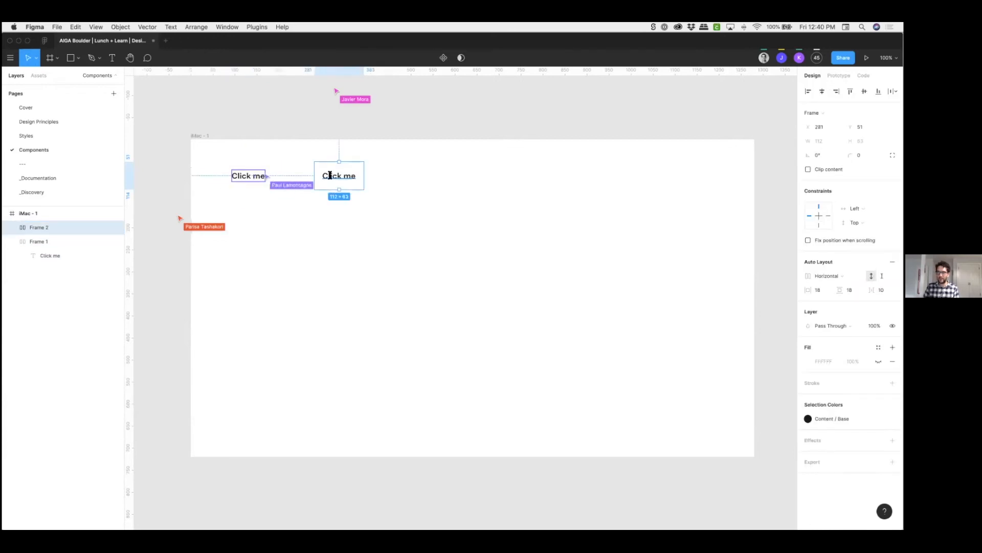
pyautogui.doubleClick(332, 176)
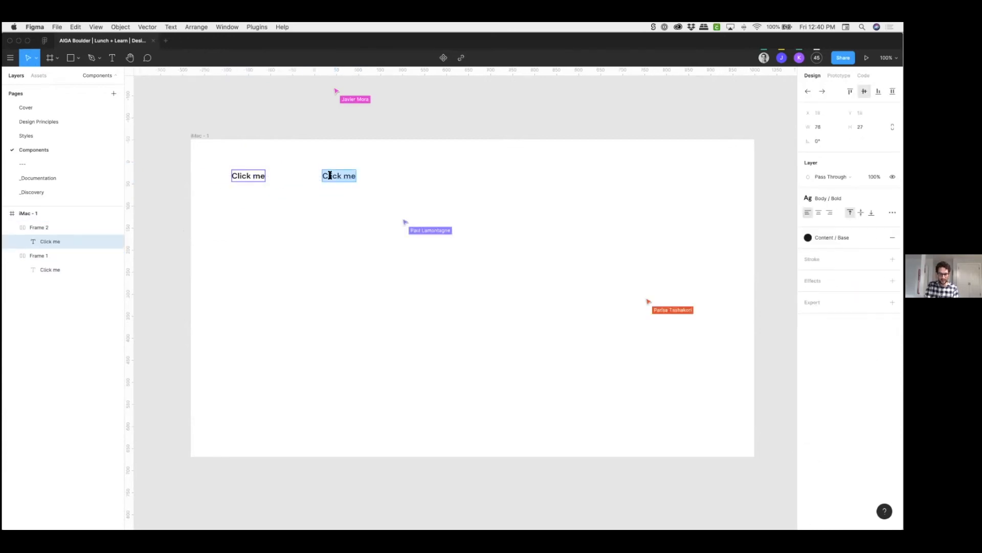
pyautogui.write('This is a')
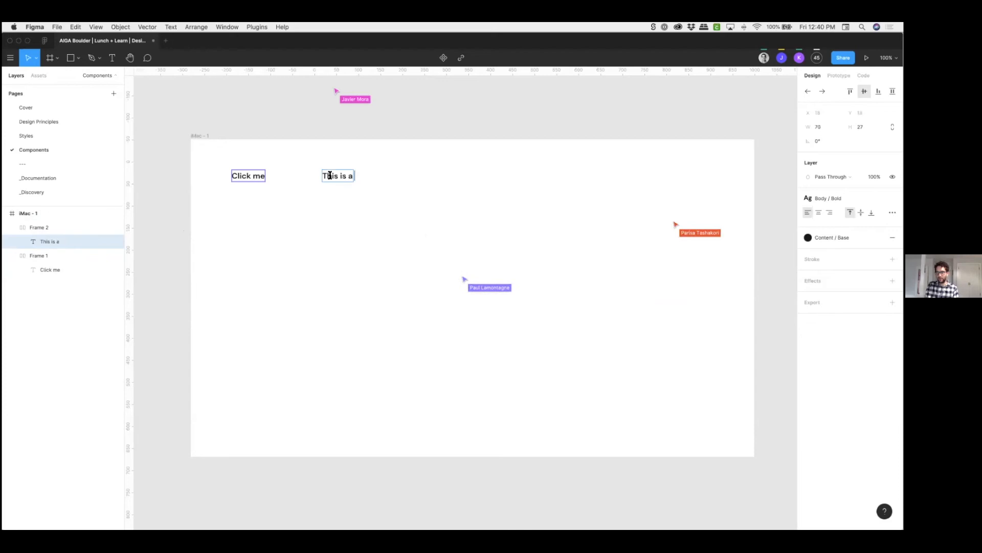
pyautogui.write(' much longer label')
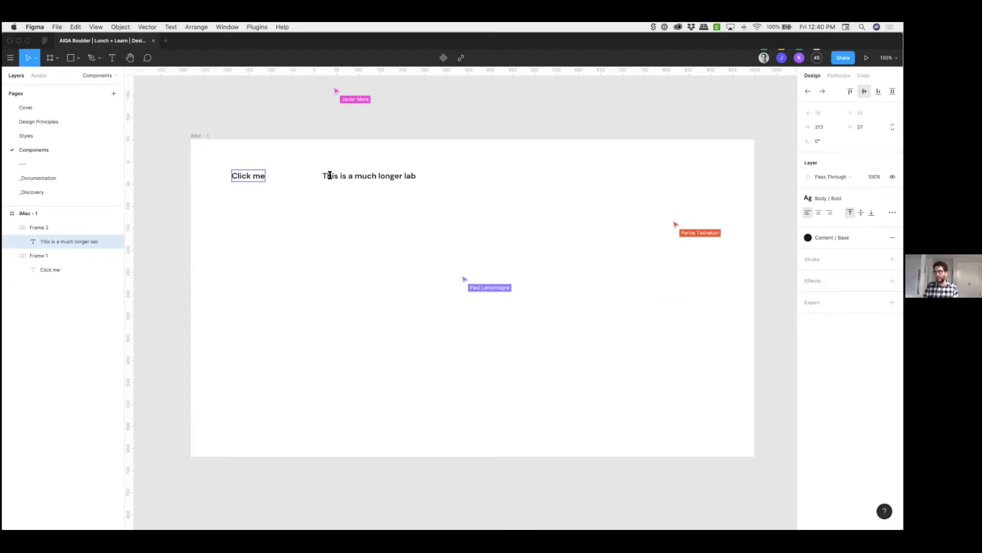
pyautogui.press('Escape')
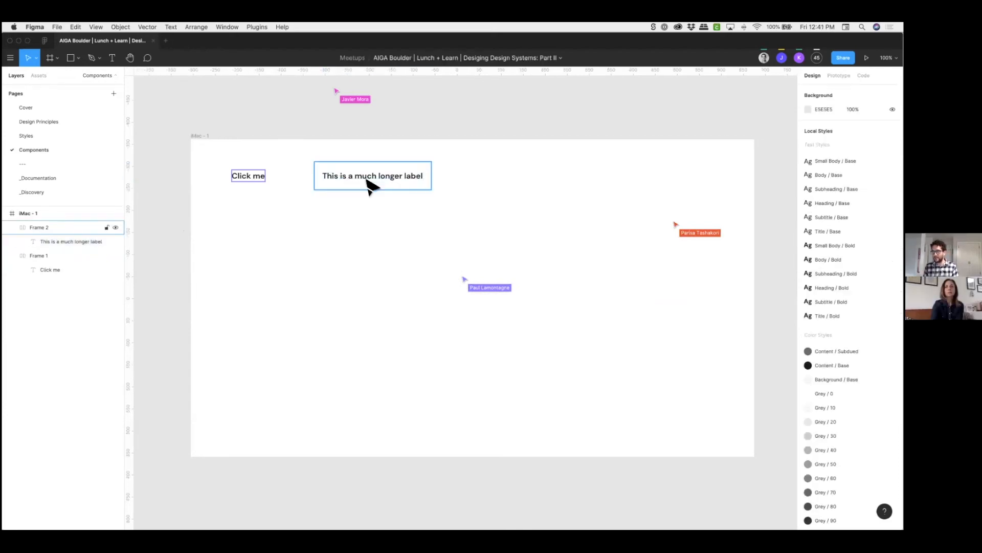
pyautogui.press('Escape')
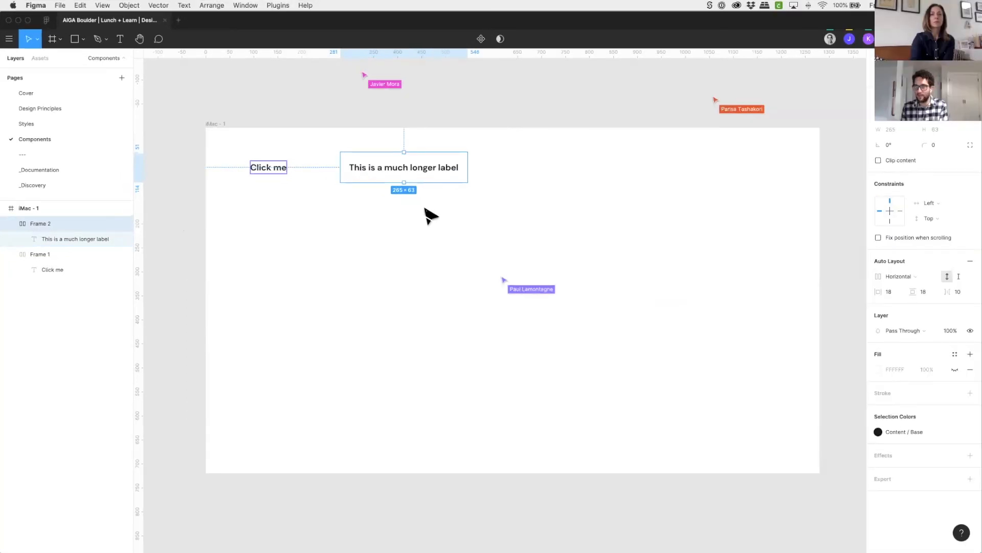
# - Delete the duplicated button with the longer label
pyautogui.click(362, 201)
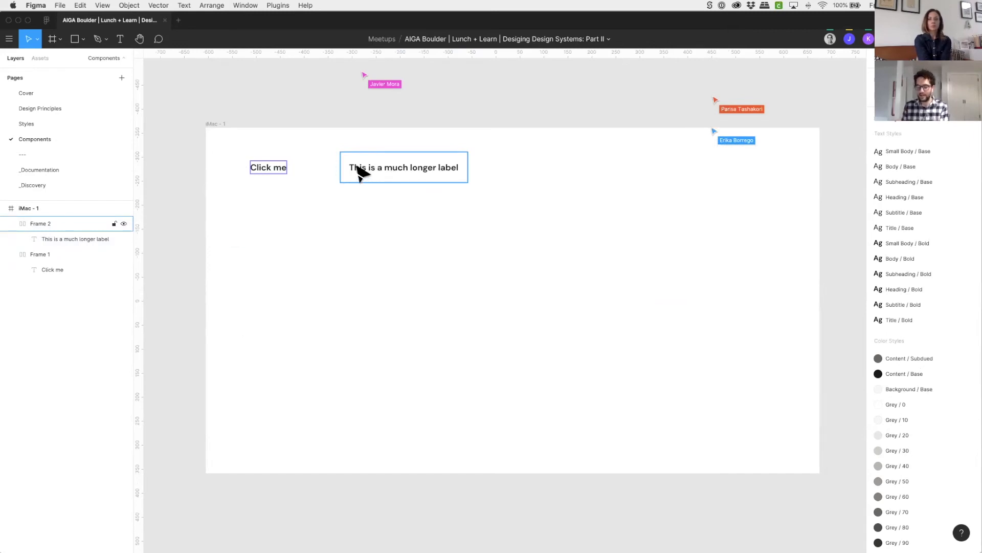
pyautogui.click(361, 174)
pyautogui.press('Delete')
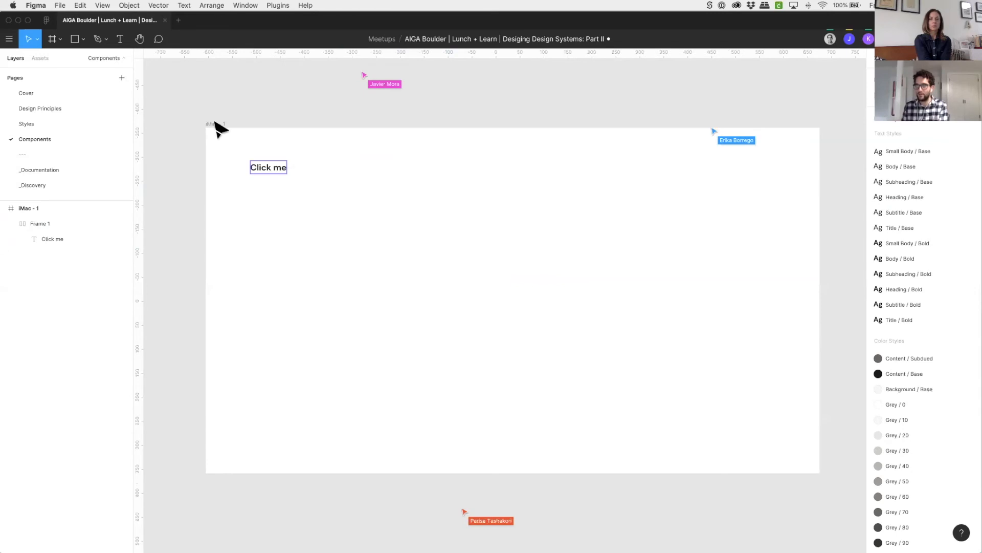
# - Check which color styles are available for the text color of the "Click me" button
pyautogui.click(268, 178)
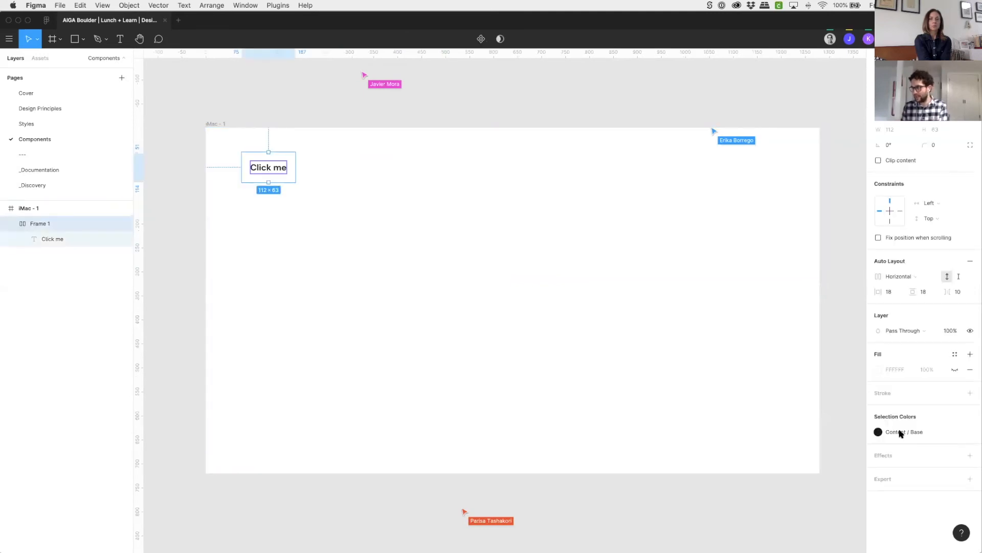
pyautogui.click(878, 431)
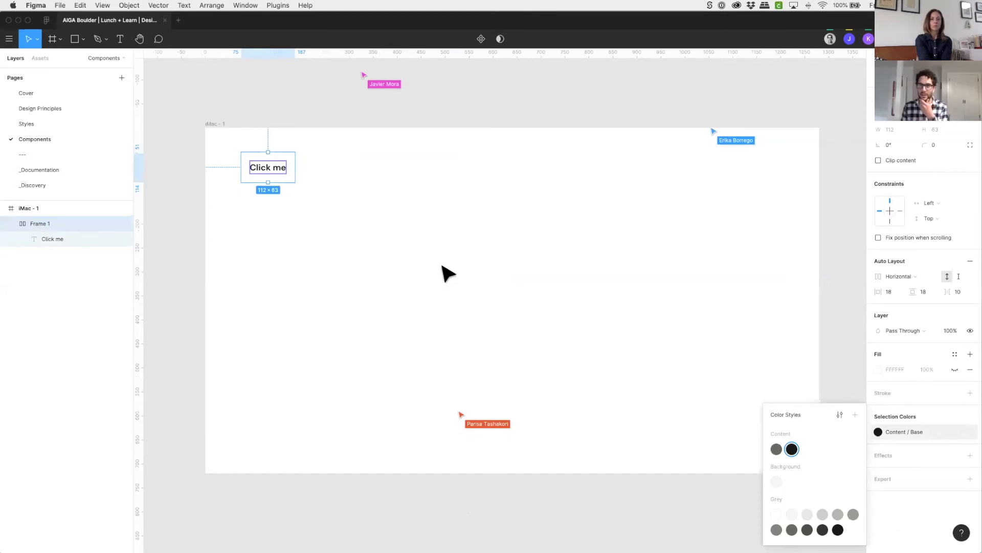
pyautogui.click(285, 198)
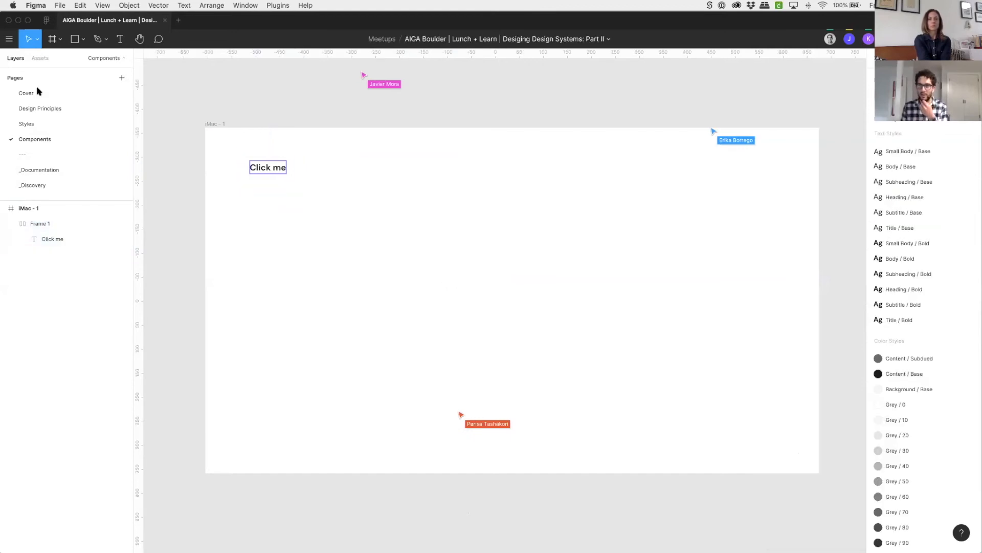
# - On the Styles page, duplicate the first grey swatch above the row and fill the copy with dark blue, about #334395
pyautogui.click(39, 123)
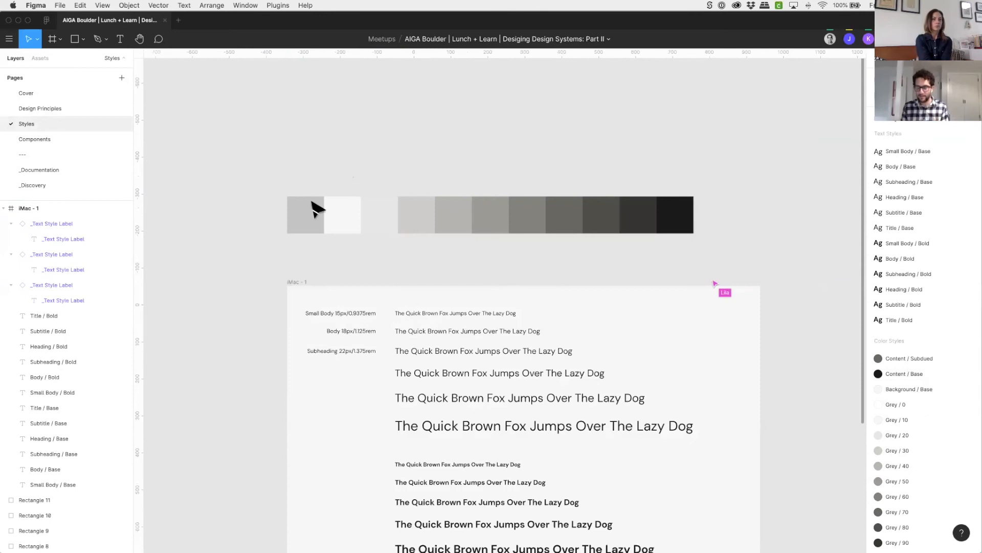
pyautogui.moveTo(309, 229); pyautogui.dragTo(309, 155)
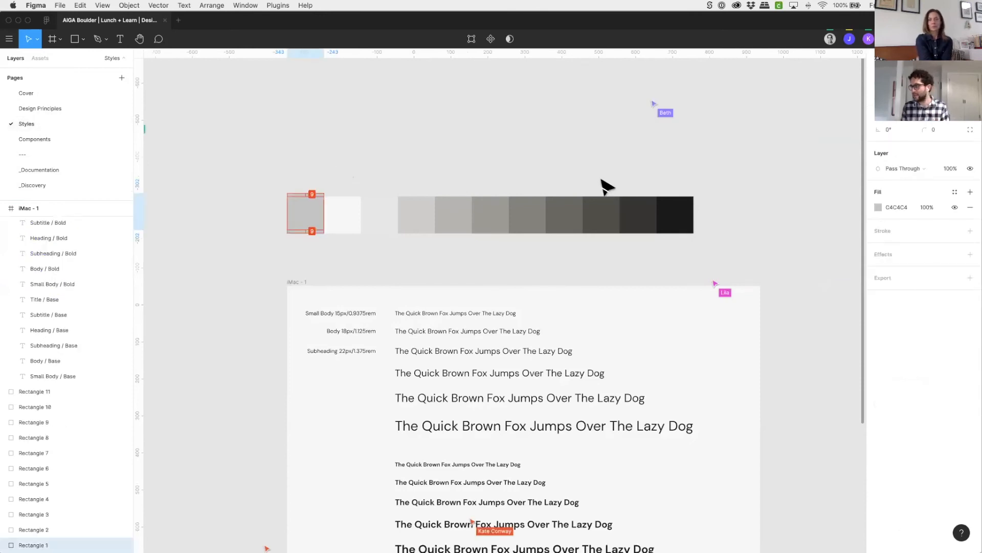
pyautogui.click(878, 208)
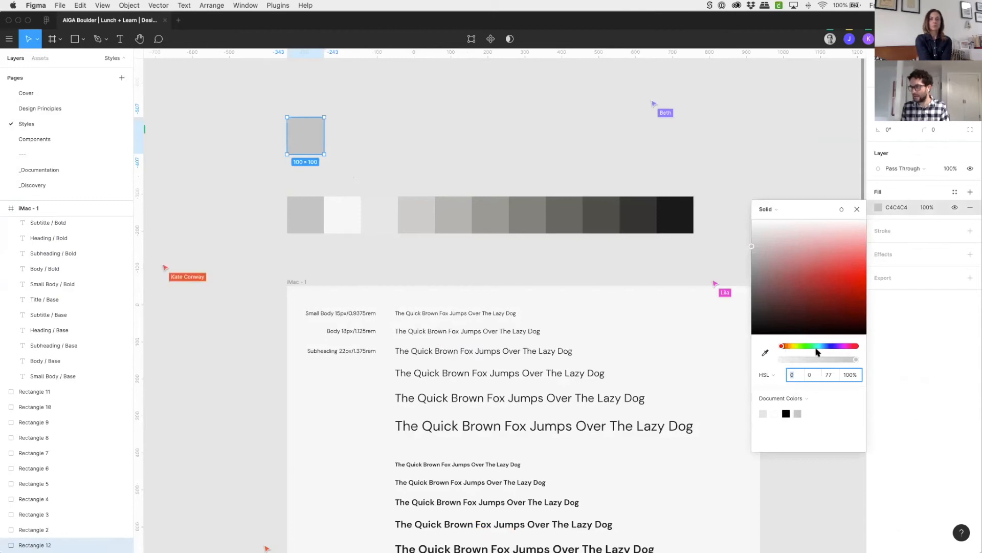
pyautogui.moveTo(827, 349); pyautogui.dragTo(832, 348)
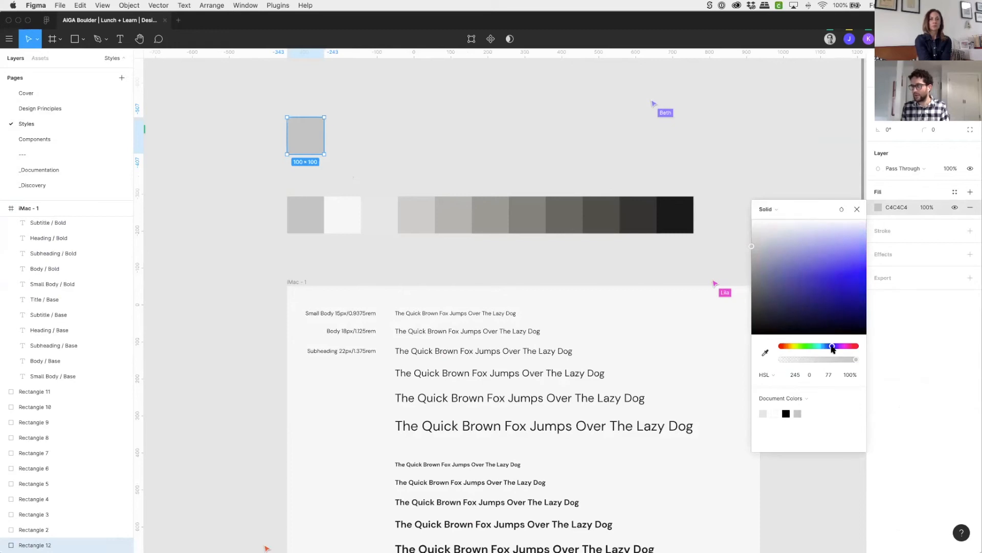
pyautogui.click(797, 270)
pyautogui.moveTo(802, 282); pyautogui.dragTo(808, 287)
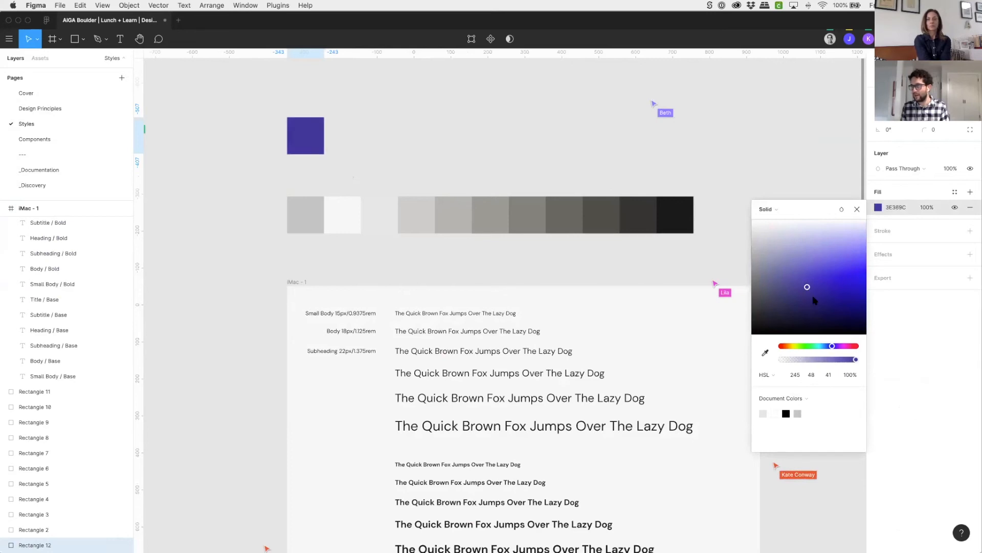
pyautogui.moveTo(832, 348); pyautogui.dragTo(829, 348)
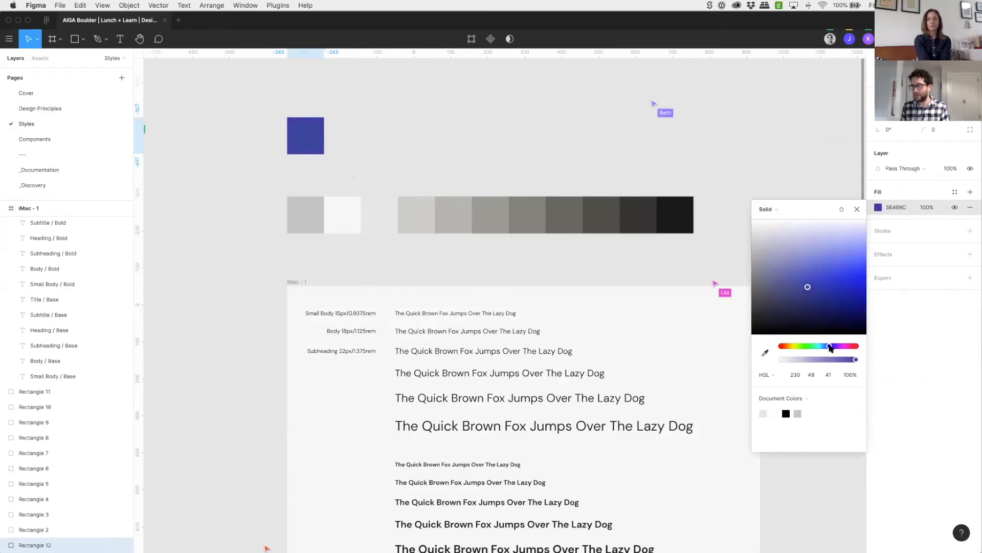
pyautogui.moveTo(807, 289); pyautogui.dragTo(808, 296)
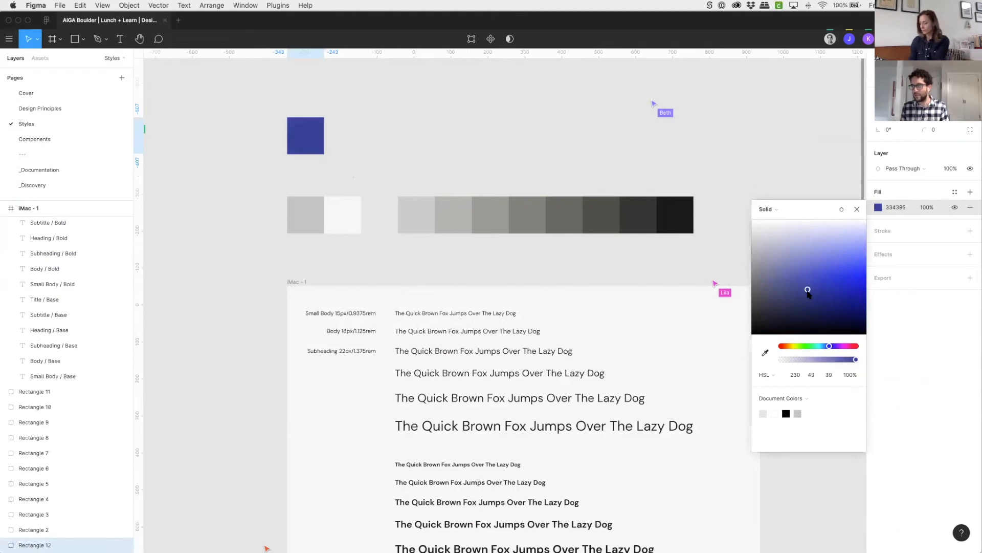
# - Save the dark blue swatch's fill as a new color style named "Primary / Base"
pyautogui.click(955, 193)
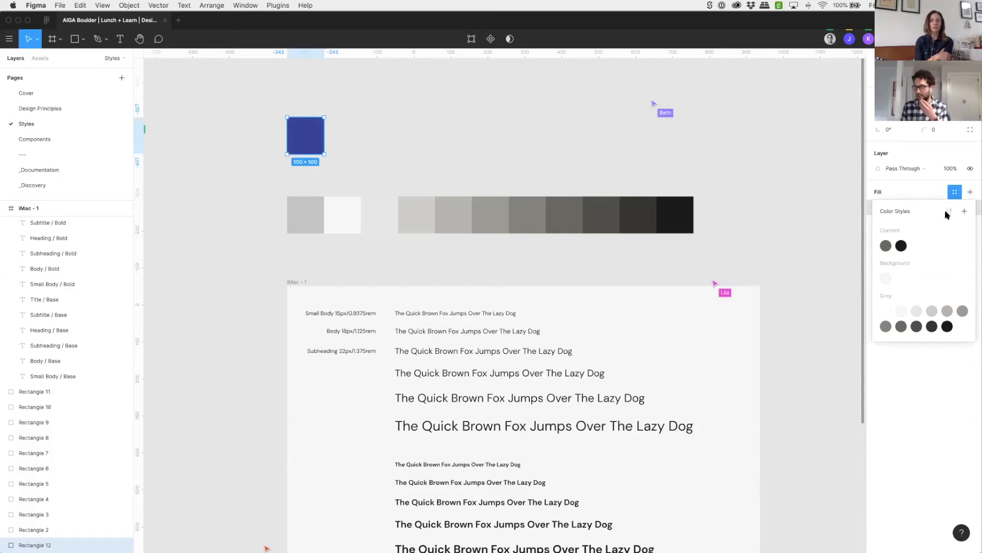
pyautogui.click(964, 211)
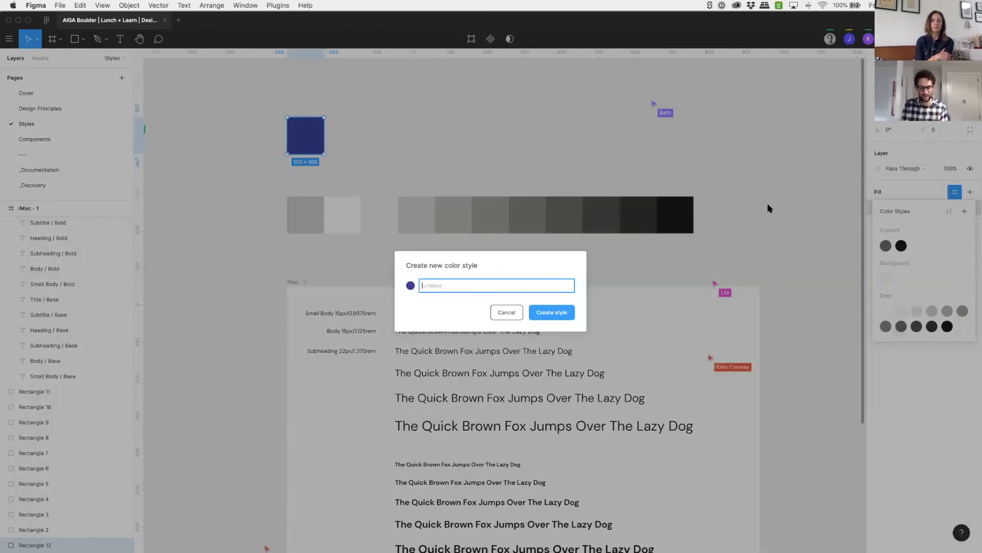
pyautogui.write('Primary / Base')
pyautogui.press('Return')
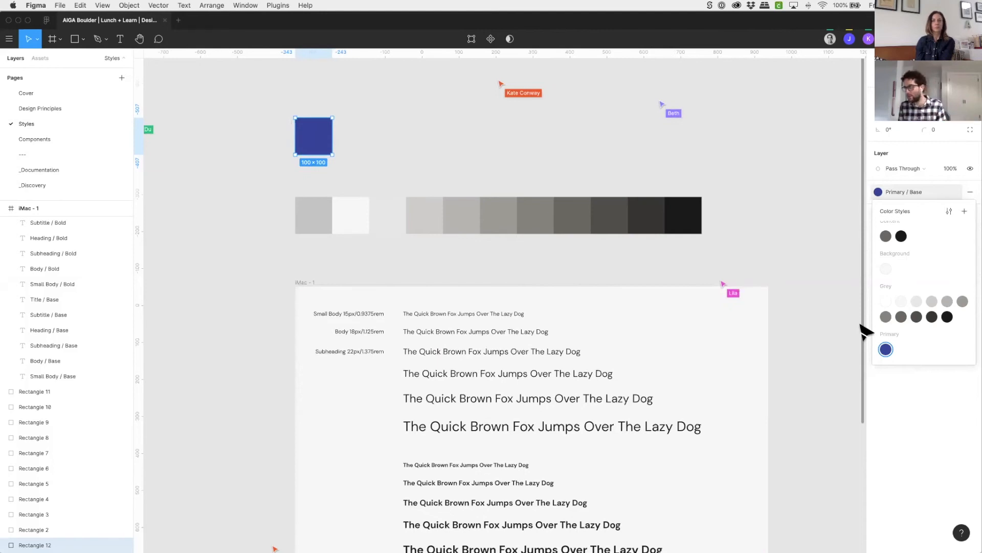
pyautogui.click(269, 118)
pyautogui.click(320, 131)
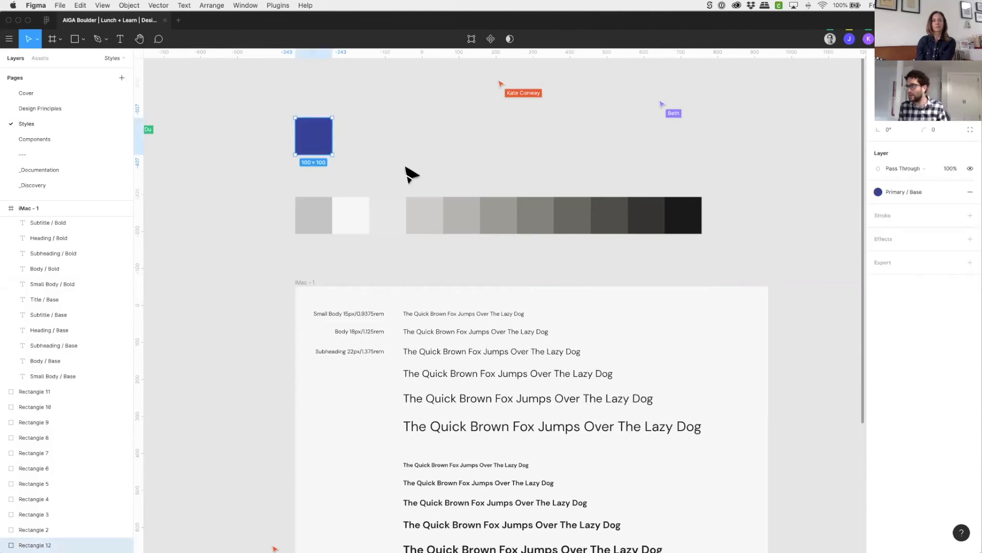
pyautogui.click(359, 226)
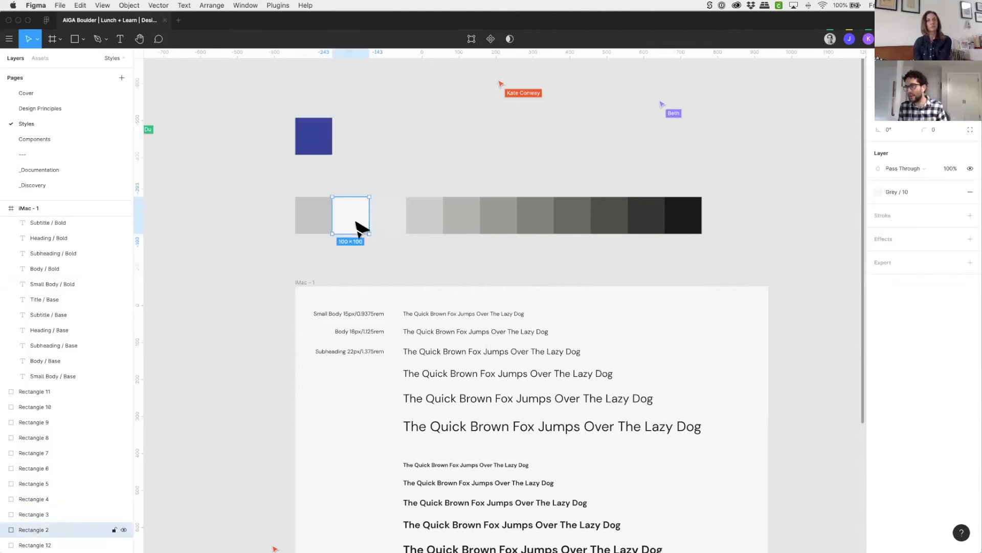
pyautogui.click(283, 173)
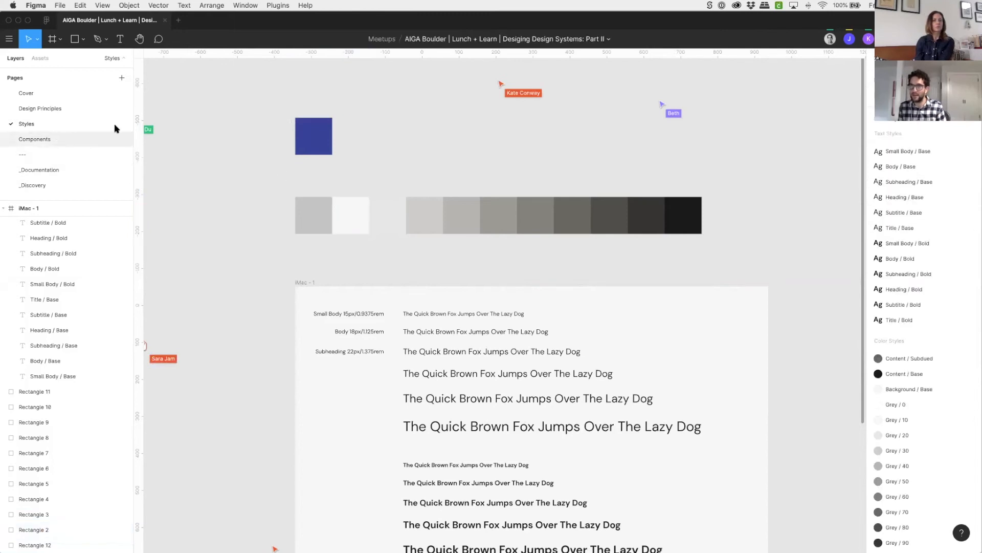
# - On the Components page, apply the Primary / Base color style to the "Click me" button frame's fill
pyautogui.click(35, 139)
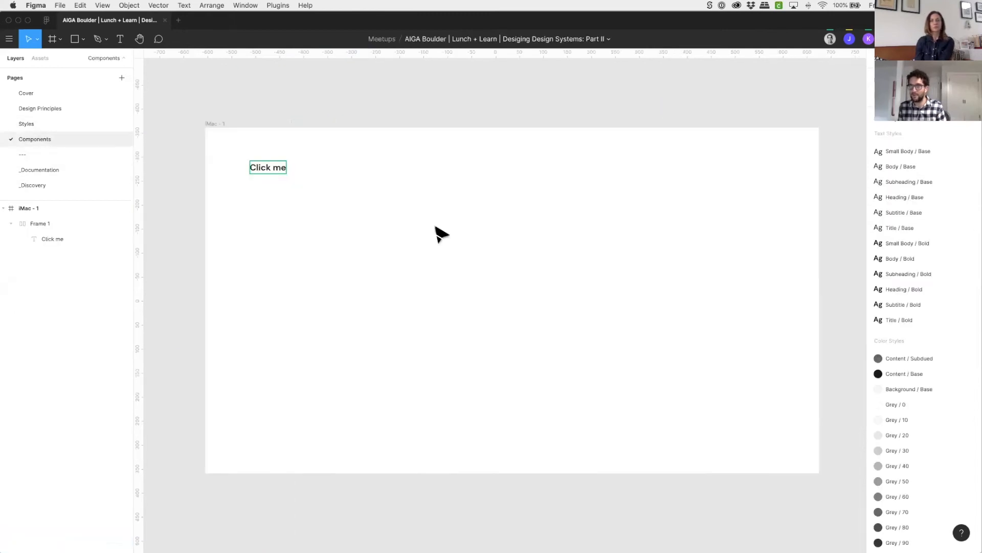
pyautogui.click(248, 167)
pyautogui.click(246, 164)
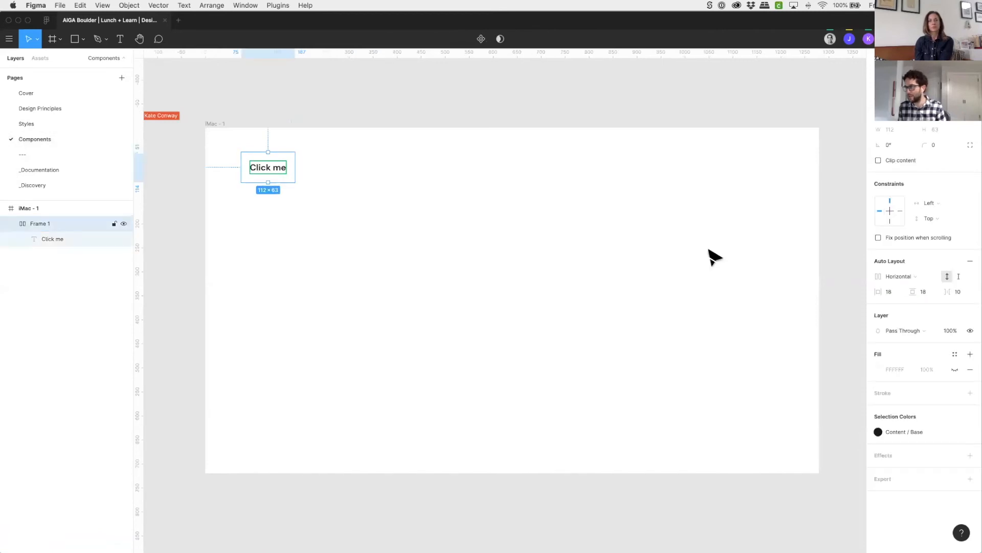
pyautogui.click(954, 354)
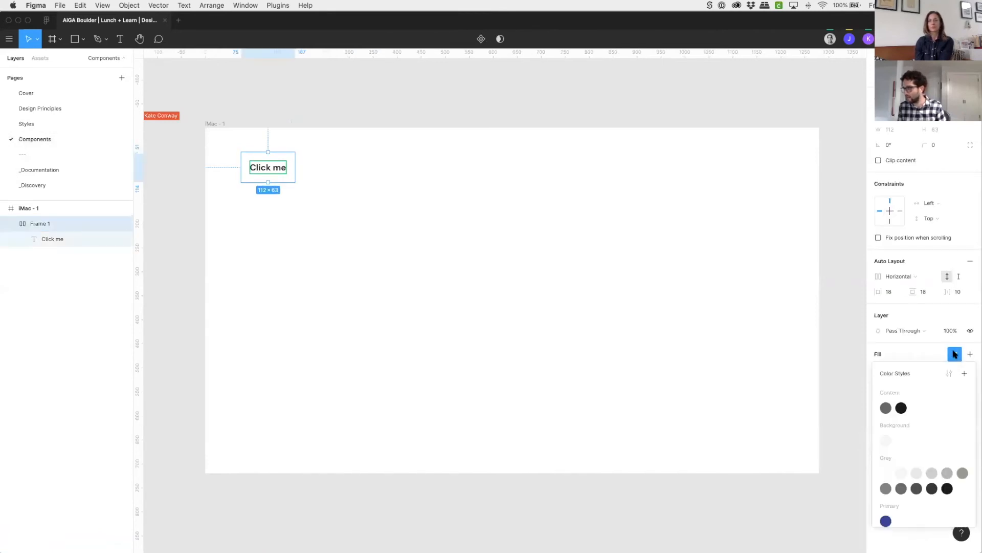
pyautogui.click(886, 521)
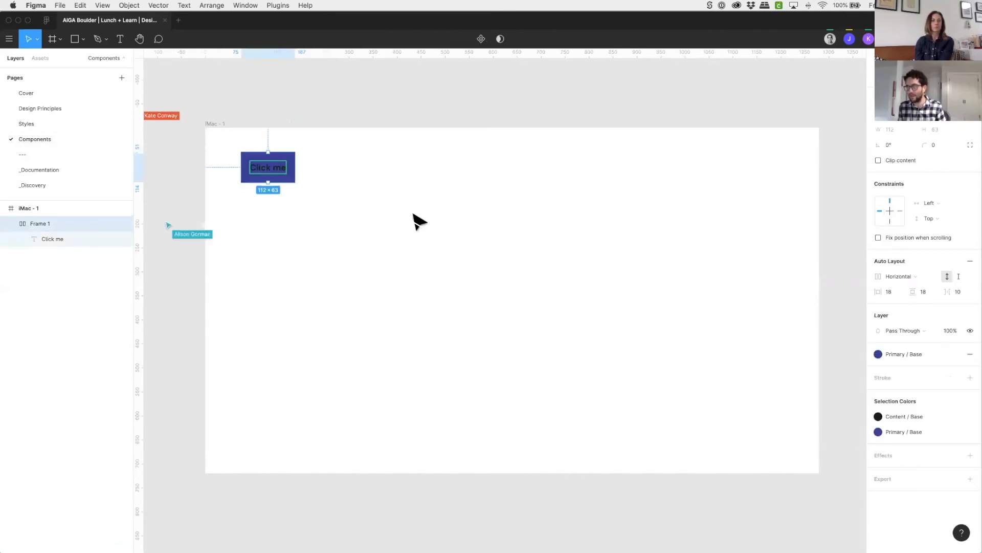
# - Apply the white Grey / 0 color style to the button's "Click me" text
pyautogui.doubleClick(272, 173)
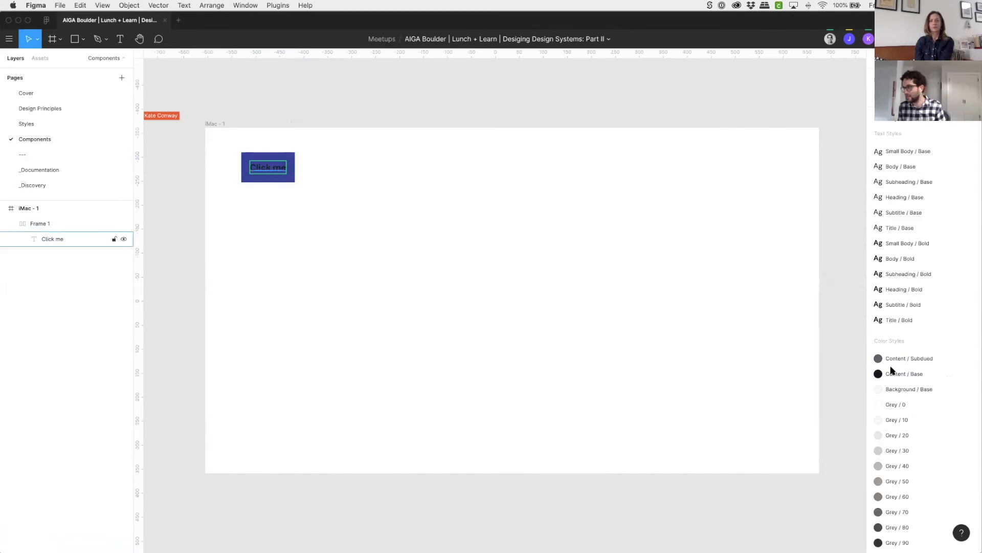
pyautogui.click(897, 236)
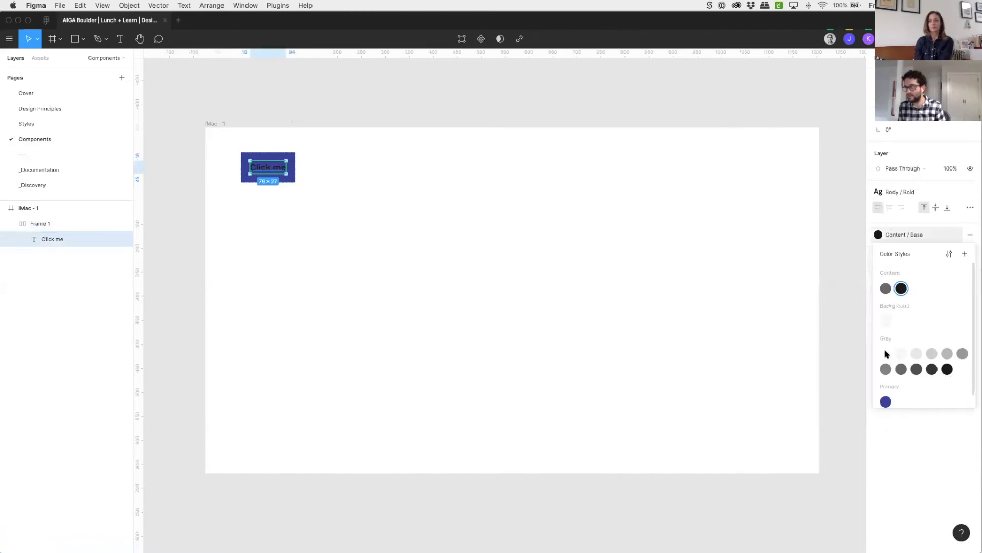
pyautogui.click(886, 352)
pyautogui.click(309, 153)
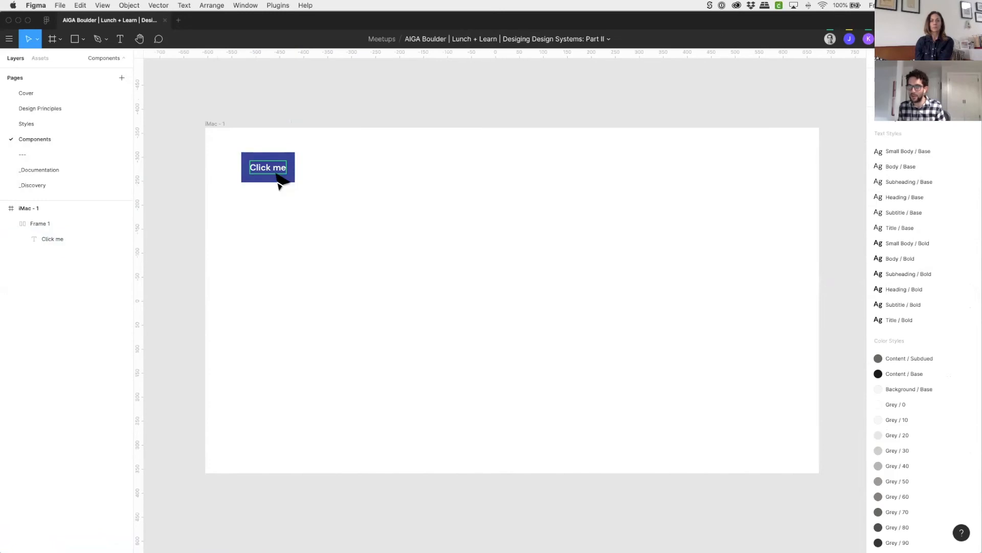
# - Check the contrast of the "Click me" text against the button's blue fill with the Stark plugin
pyautogui.doubleClick(272, 177)
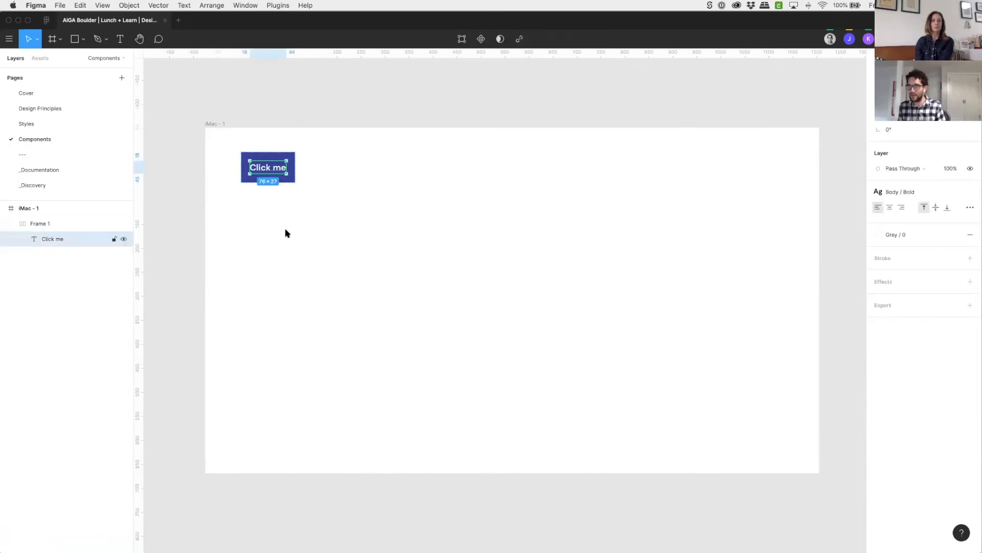
pyautogui.rightClick(273, 167)
pyautogui.moveTo(328, 350)
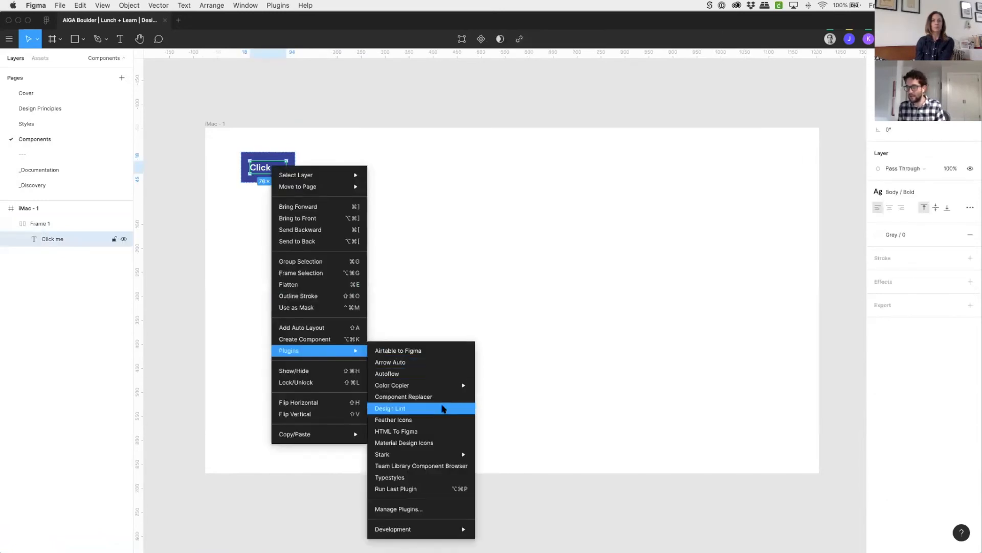
pyautogui.moveTo(446, 456)
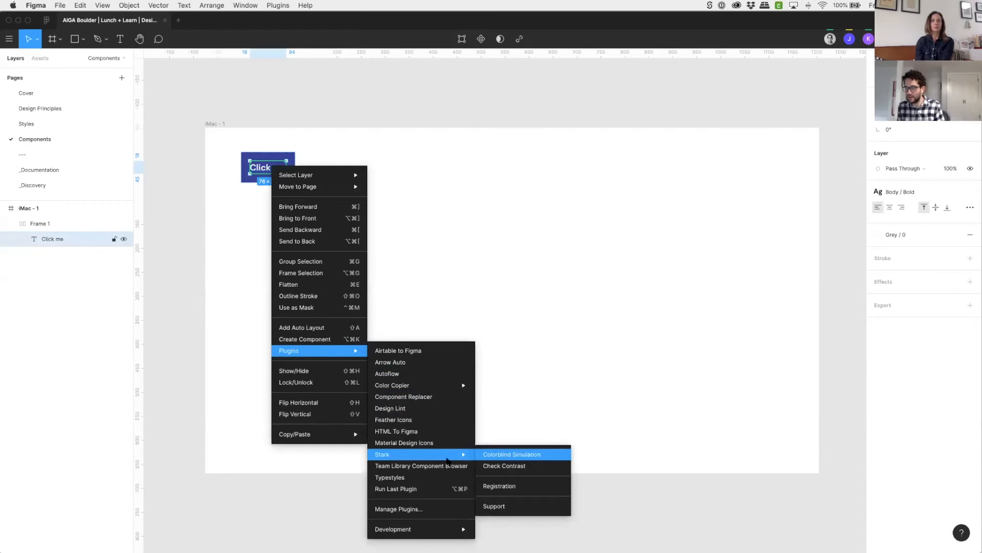
pyautogui.click(511, 467)
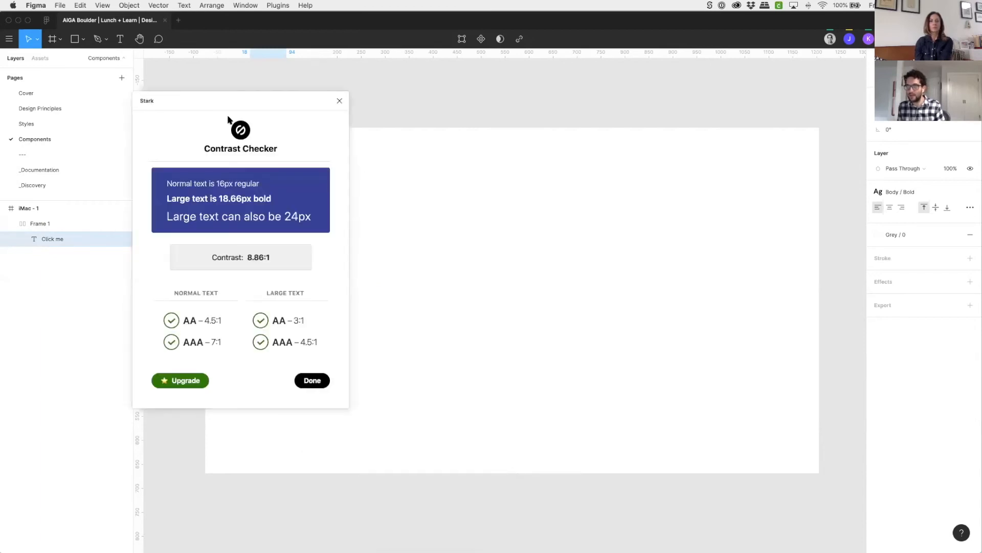
pyautogui.click(340, 102)
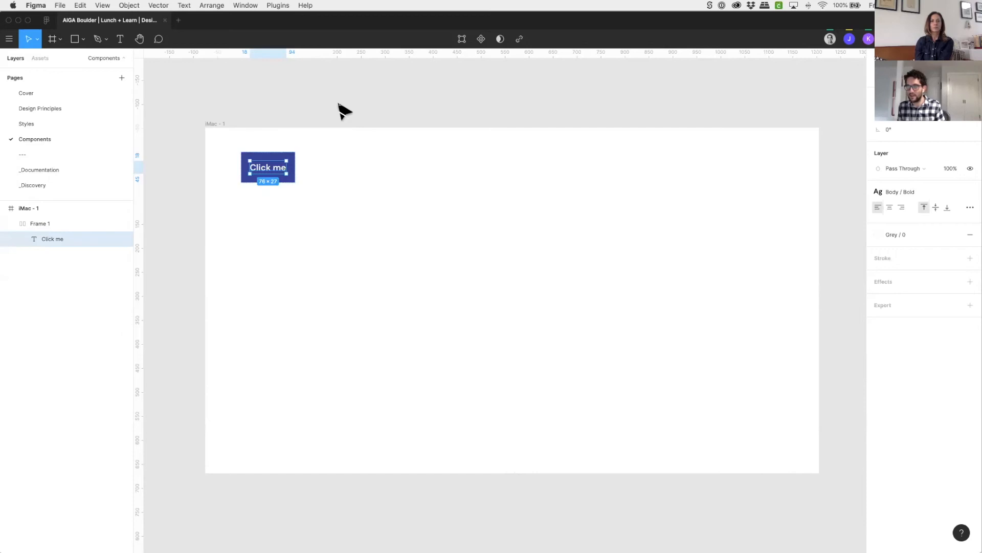
pyautogui.click(310, 170)
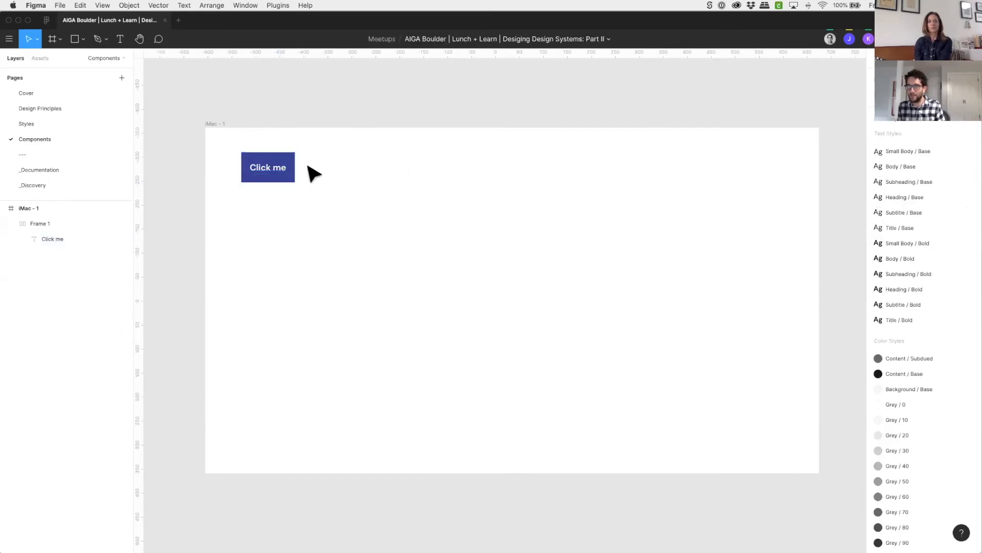
# - Detach the Grey / 0 style from the "Click me" text and save its white fill as color style "Text / On Dark"
pyautogui.doubleClick(278, 176)
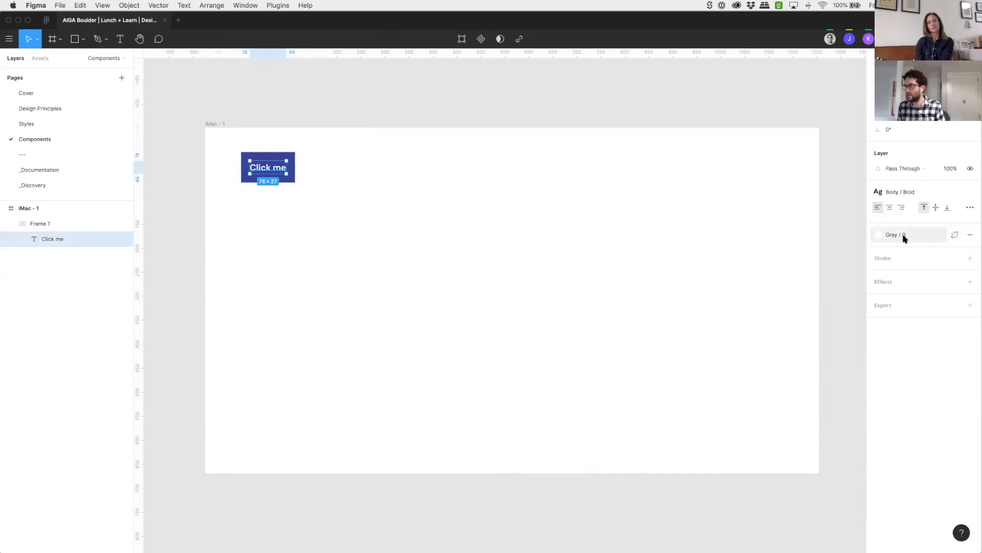
pyautogui.click(955, 234)
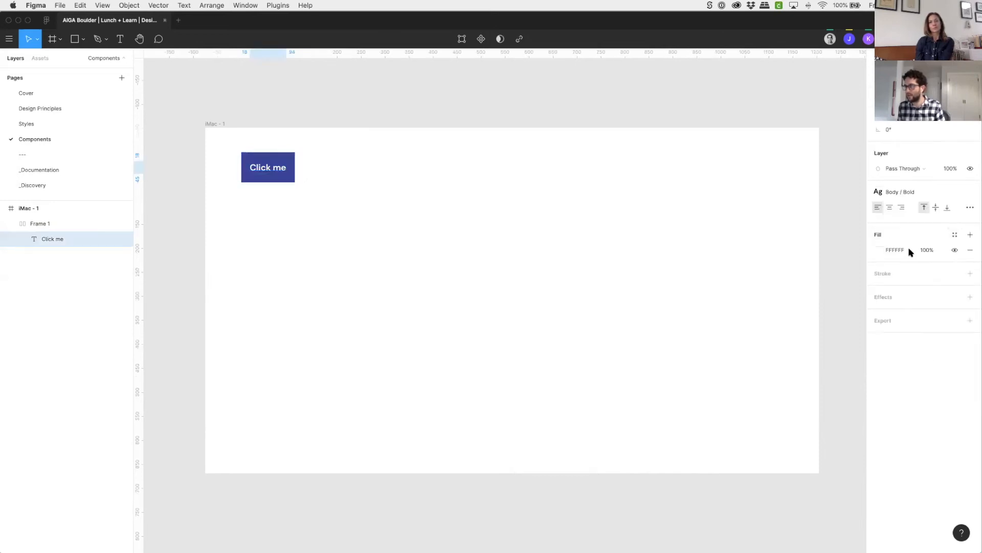
pyautogui.click(955, 235)
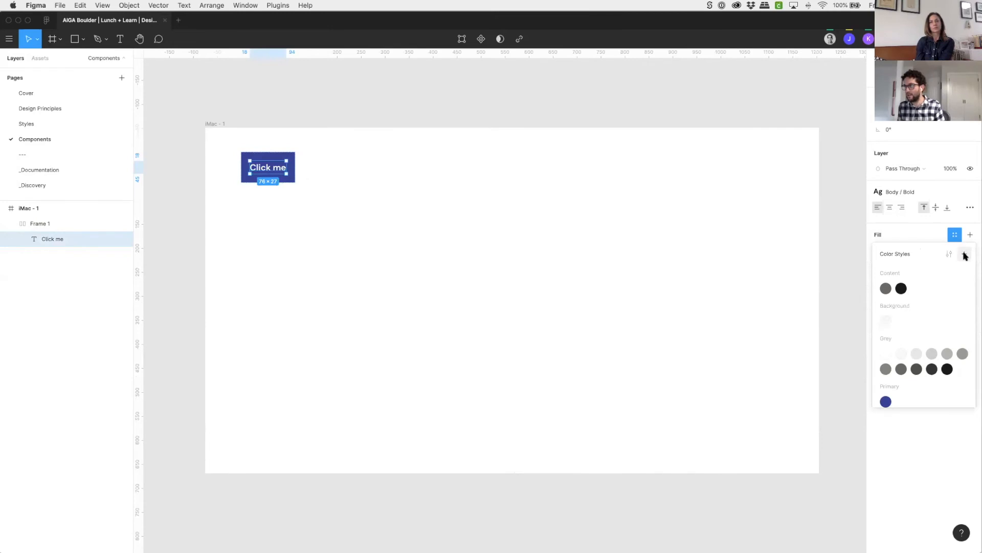
pyautogui.click(966, 254)
pyautogui.write('Text / On Dark')
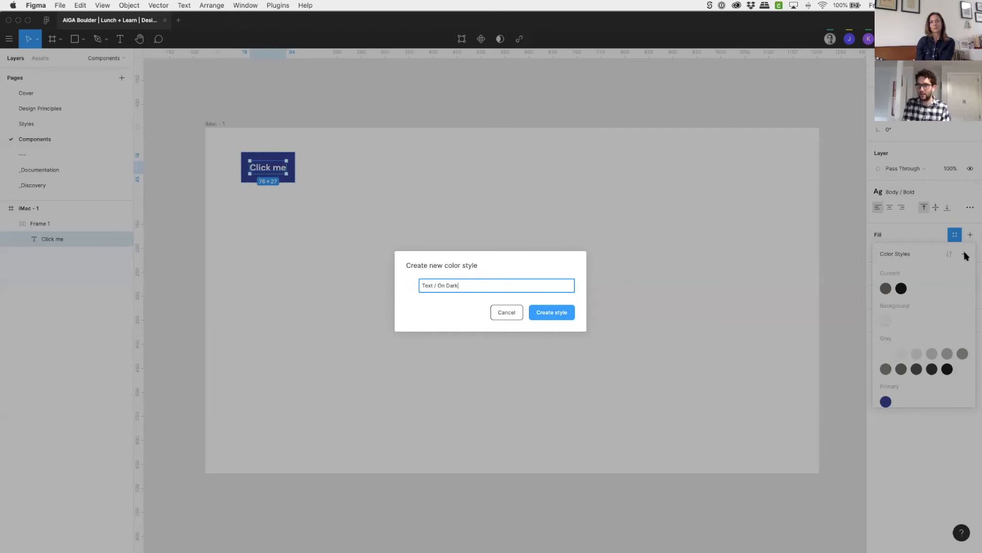
pyautogui.press('Return')
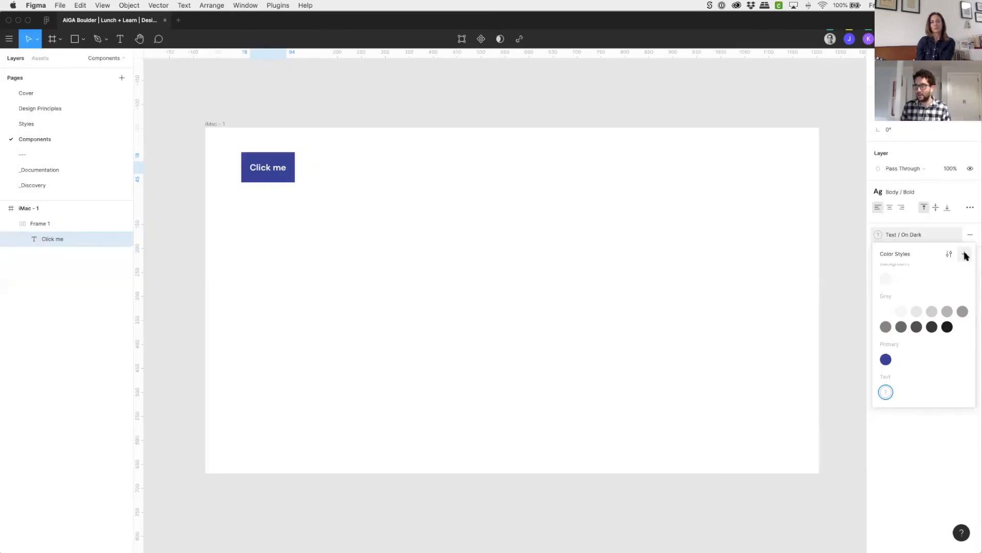
# - Rename the "Text / On Dark" color style to "Content / On Dark"
pyautogui.scroll(3, 908, 371)
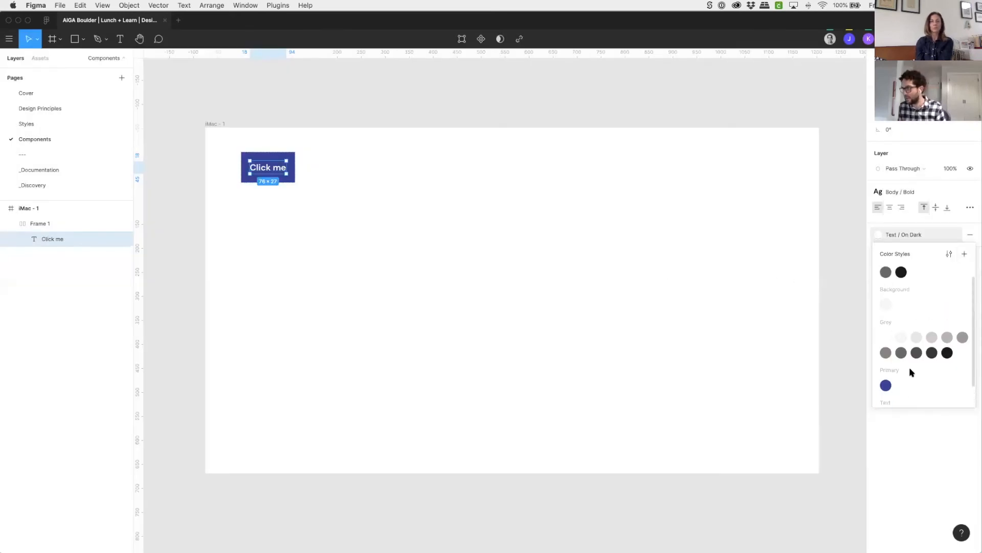
pyautogui.scroll(-3, 911, 371)
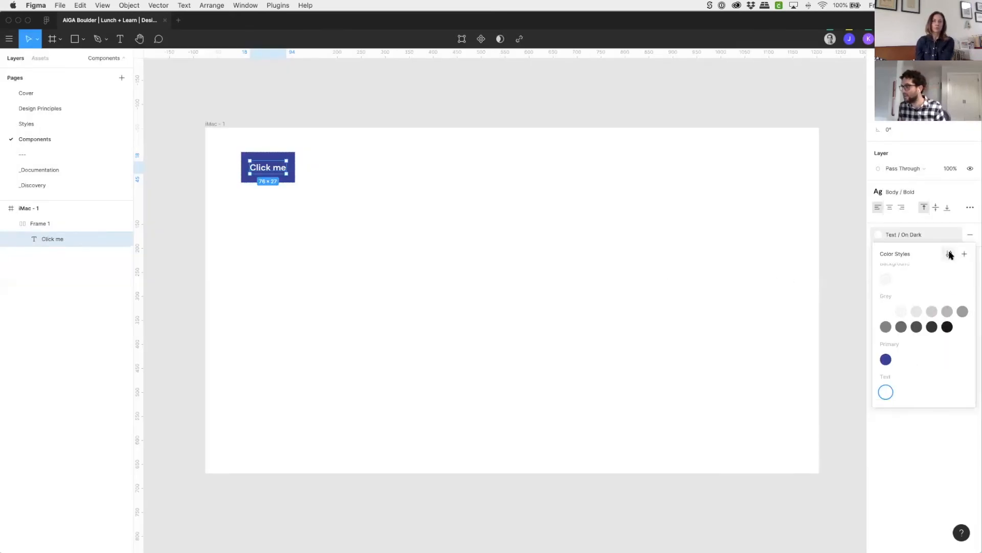
pyautogui.click(949, 254)
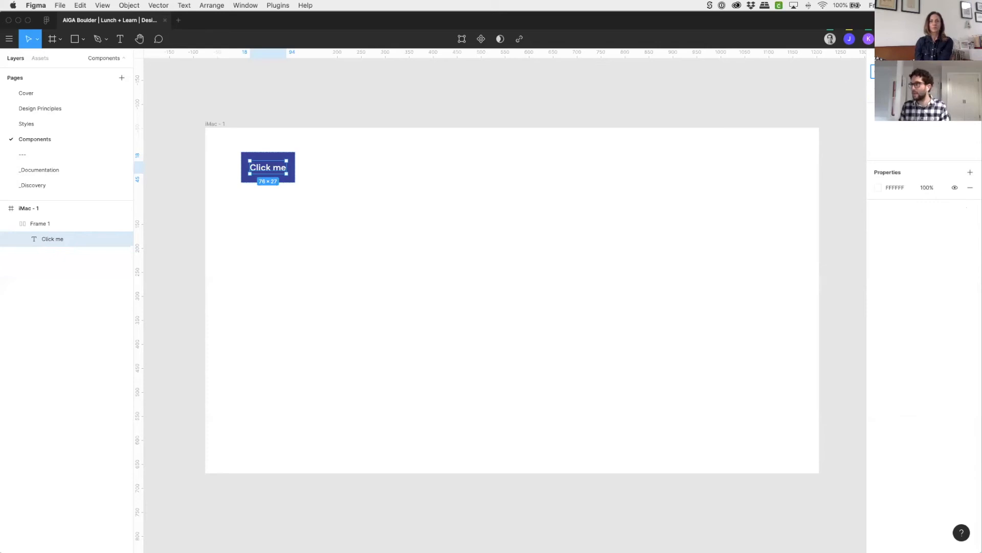
pyautogui.click(879, 58)
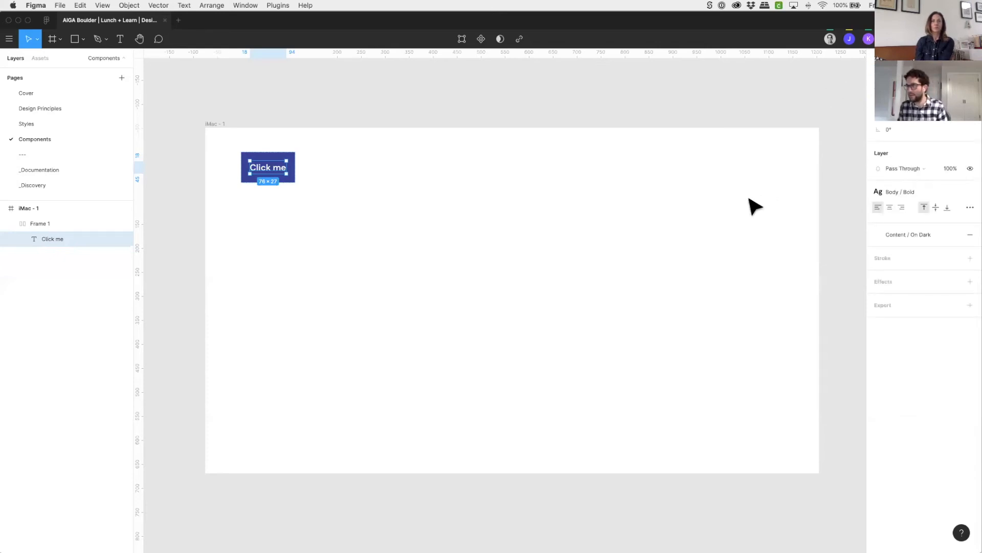
pyautogui.click(755, 206)
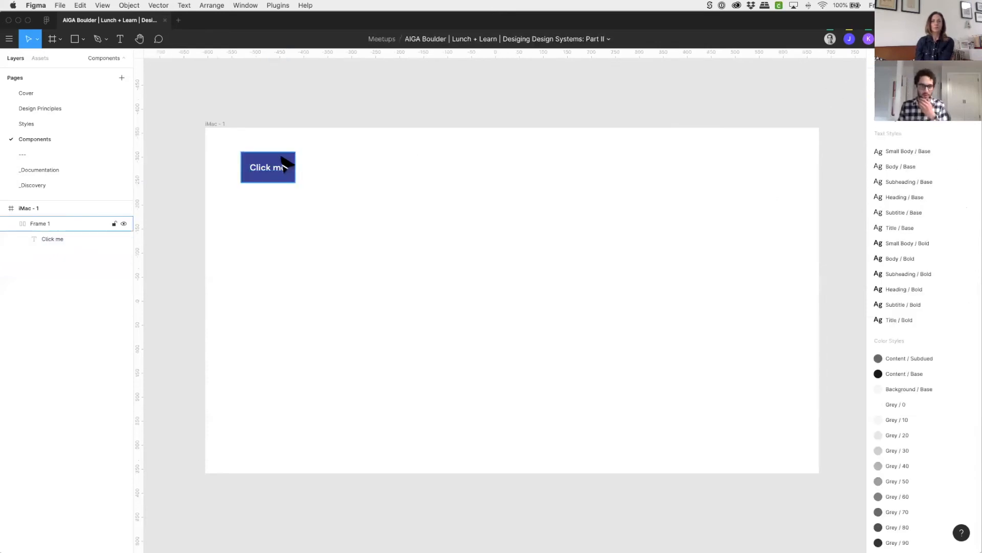
# - Set the "Click me" button's auto layout vertical padding to 15
pyautogui.click(253, 172)
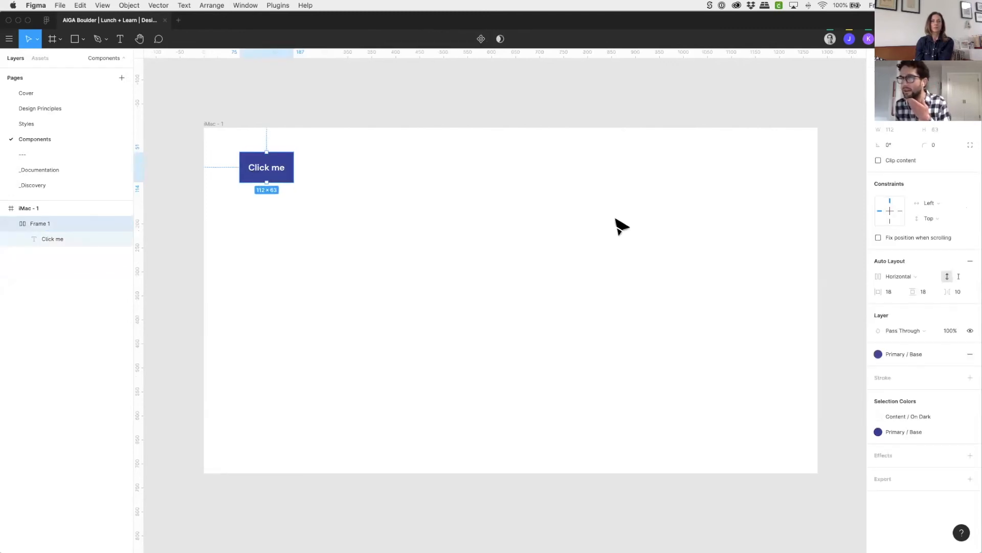
pyautogui.click(554, 220)
pyautogui.click(271, 174)
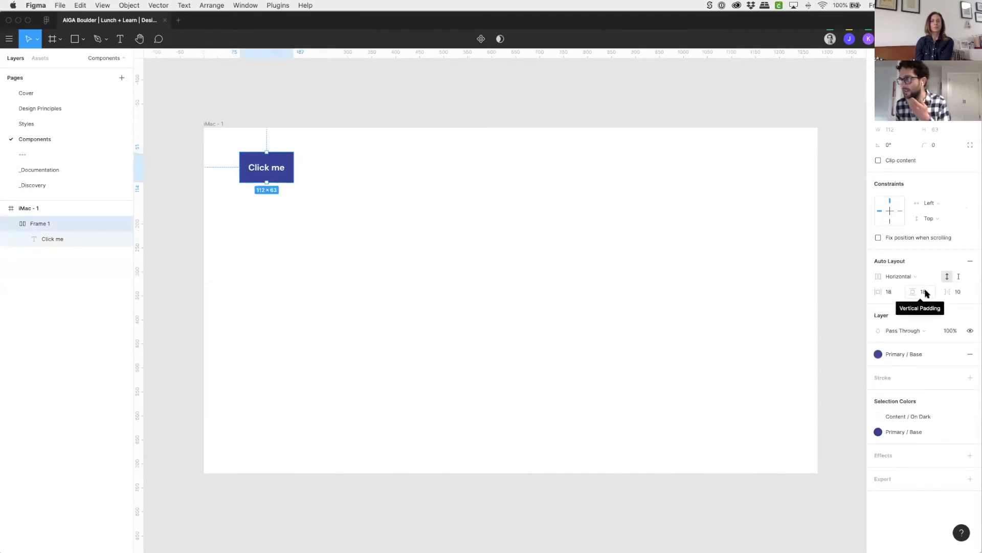
pyautogui.click(926, 293)
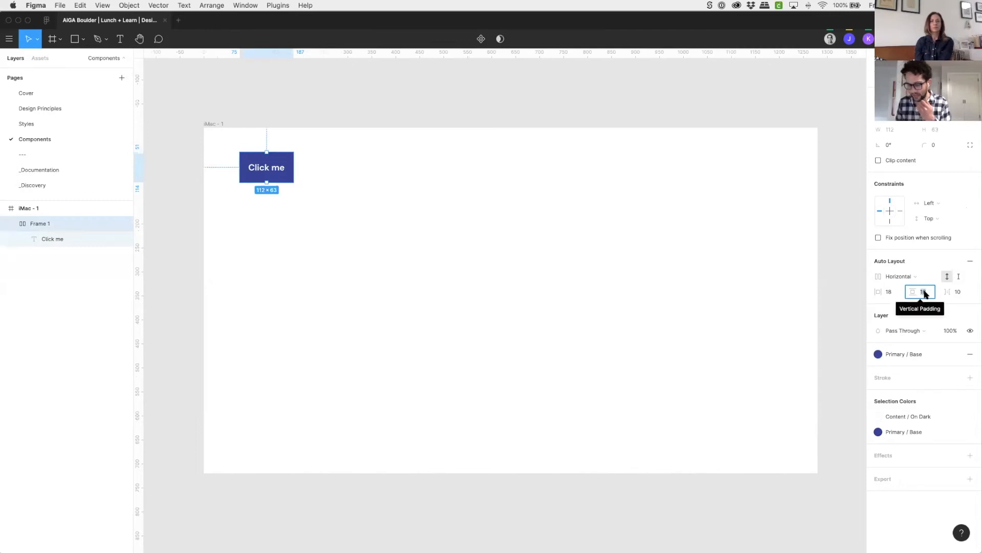
pyautogui.write('15')
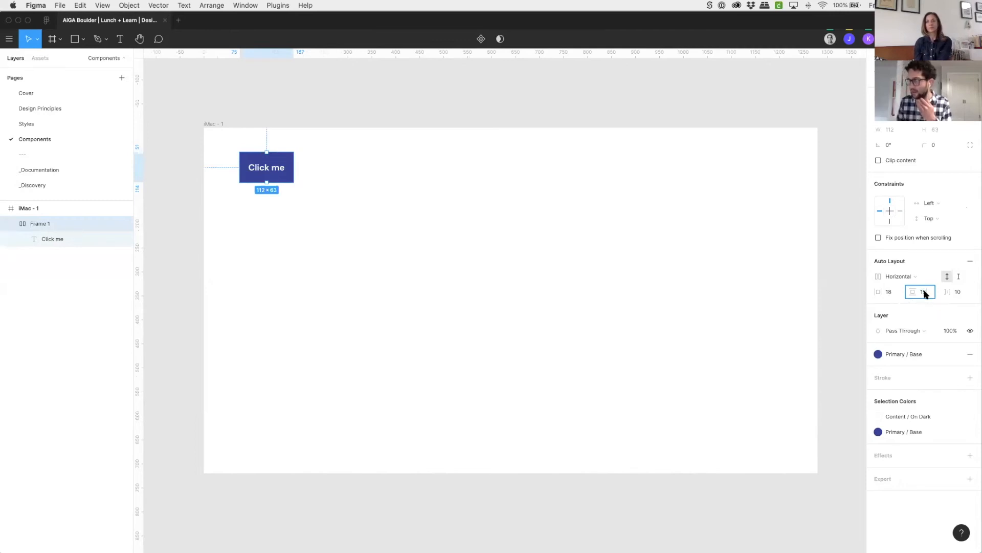
pyautogui.press('Return')
pyautogui.click(318, 194)
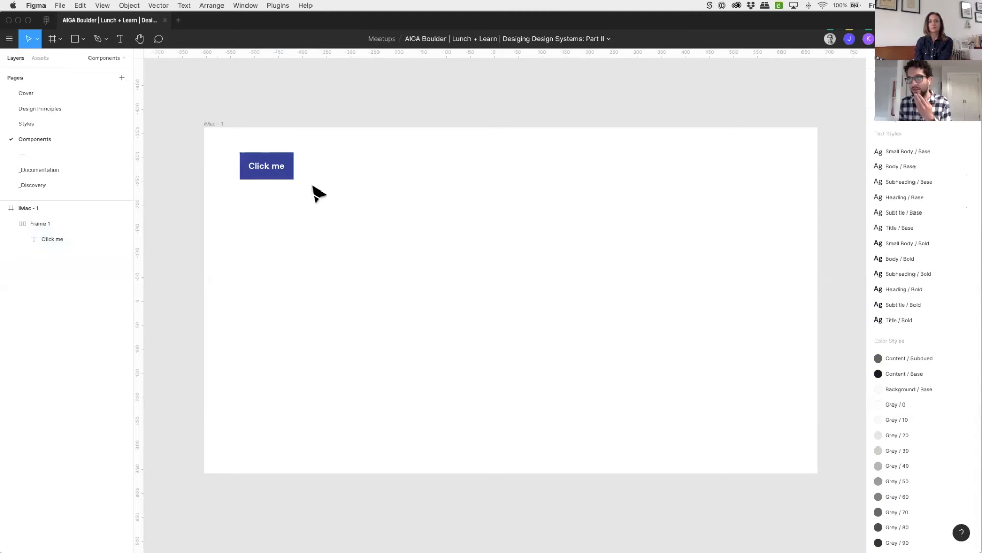
pyautogui.click(277, 174)
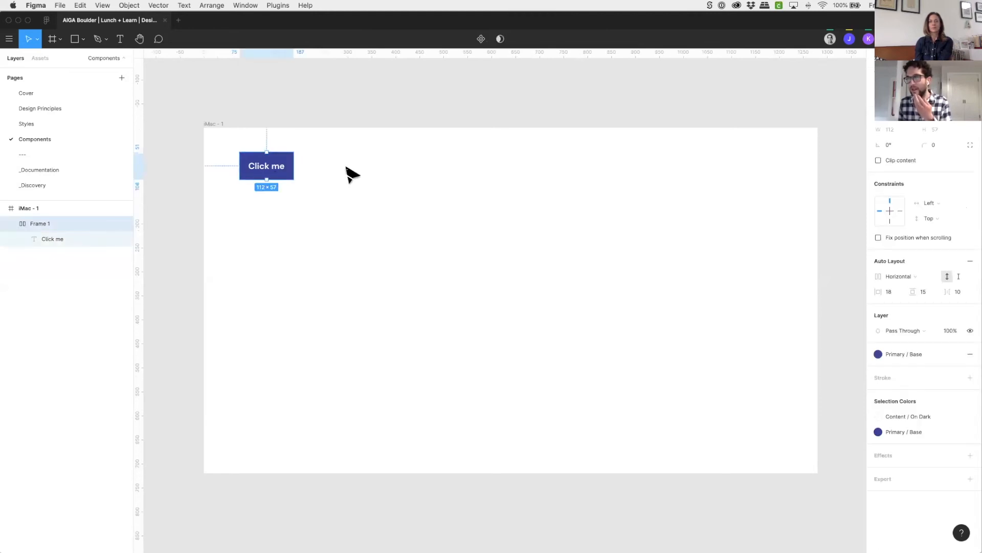
# - Move the "Click me" button closer to the iMac - 1 frame's upper-left corner and convert it into a component
pyautogui.moveTo(261, 164); pyautogui.dragTo(240, 155)
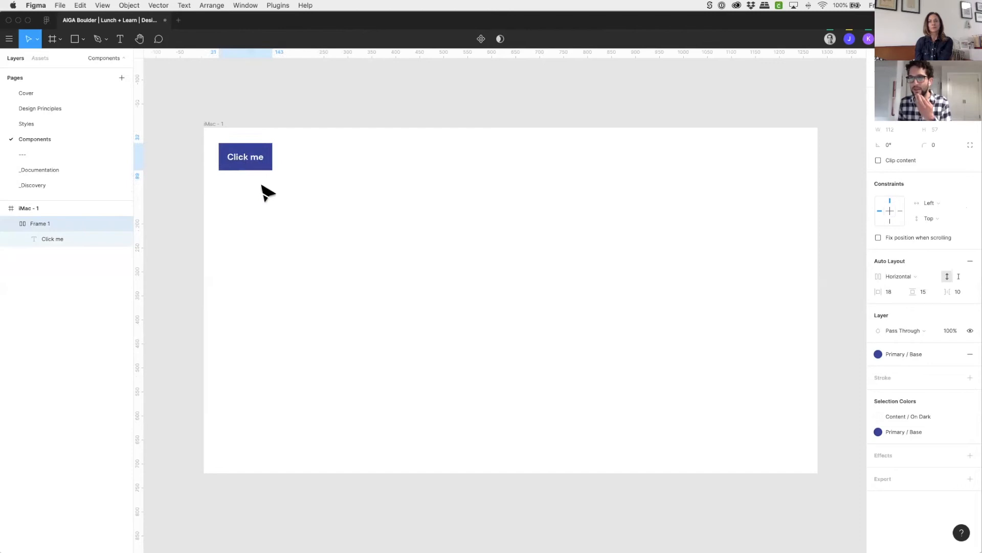
pyautogui.rightClick(40, 224)
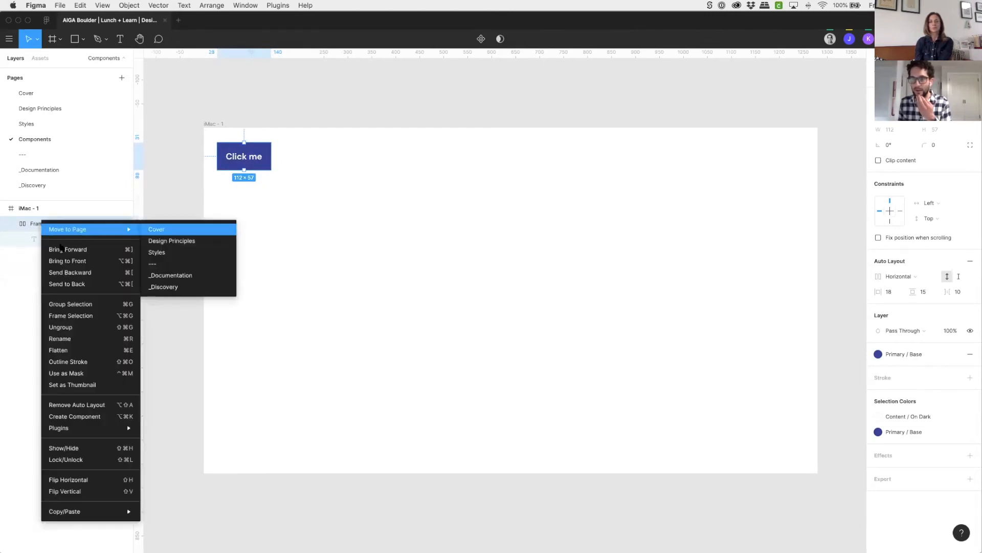
pyautogui.click(94, 416)
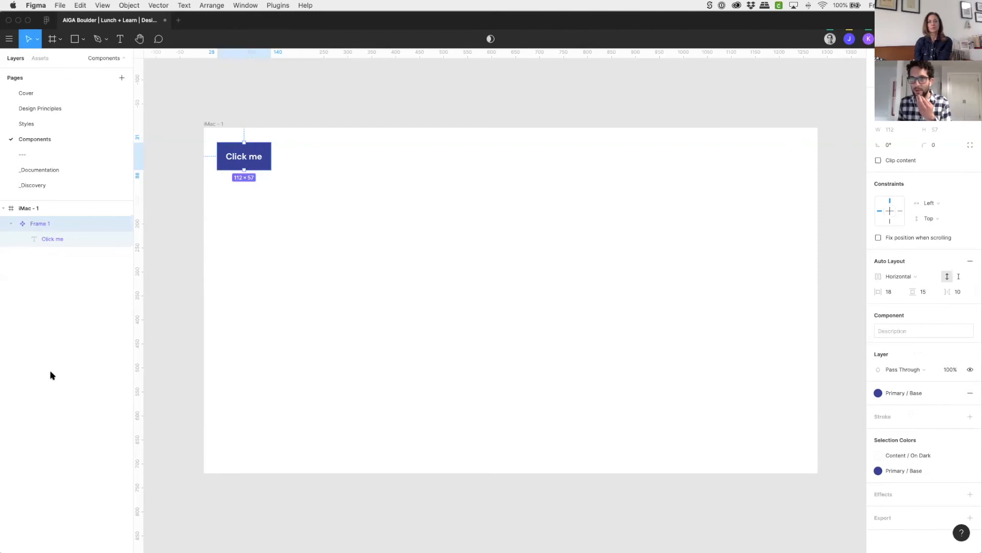
# - Rename the new component as "Button"
pyautogui.doubleClick(39, 225)
pyautogui.write('Button / P')
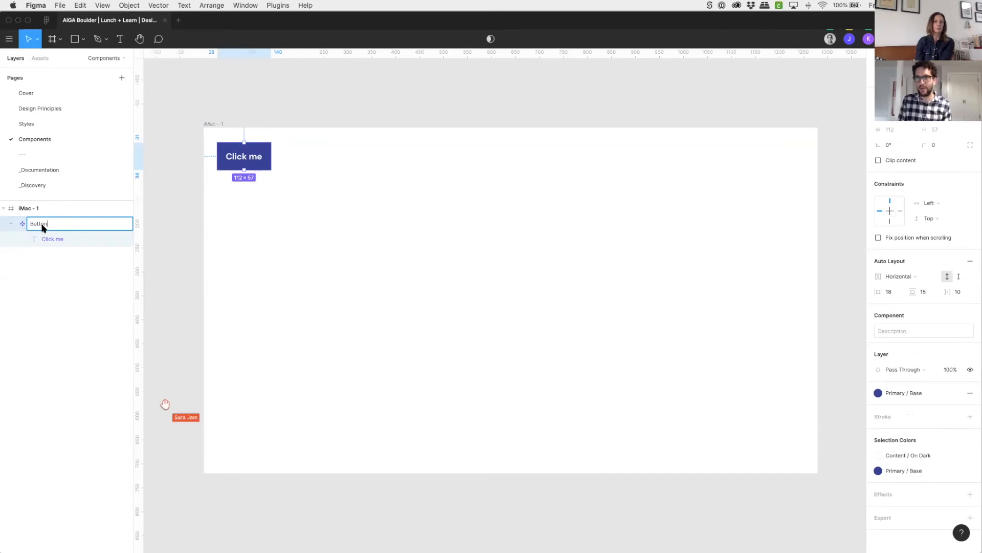
pyautogui.press('Return')
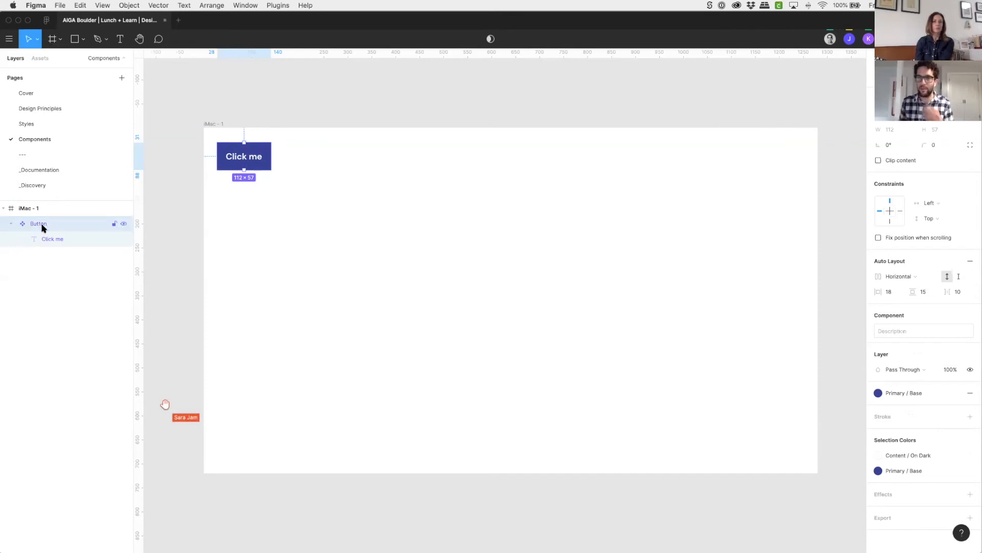
# - Make two instances of the Button component, evenly stacked below the original in the same frame
pyautogui.click(354, 248)
pyautogui.scroll(-1, 354, 248)
pyautogui.moveTo(255, 129); pyautogui.dragTo(264, 178)
pyautogui.hotkey('ctrl', 'd')
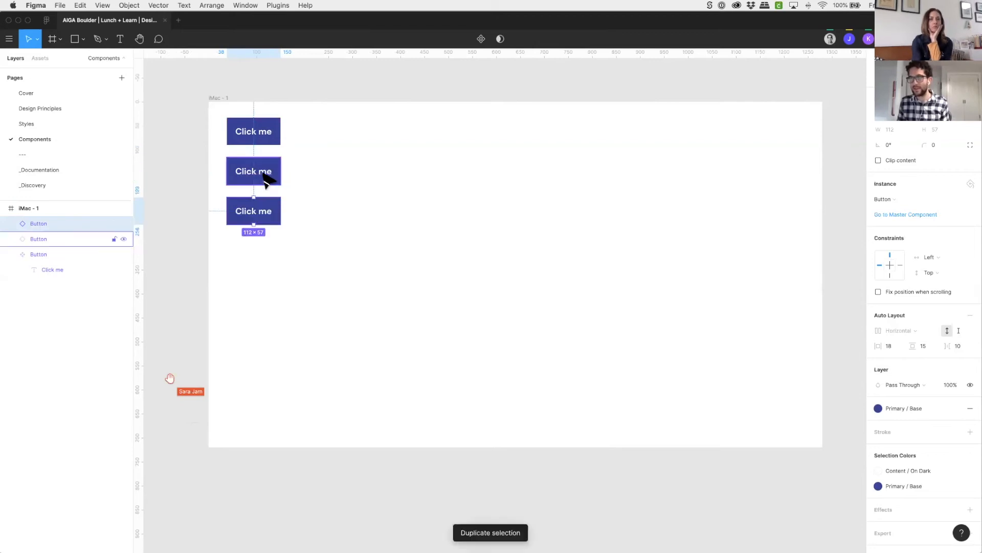
# - Locate the master component of the middle button instance and compare it with the instances below
pyautogui.click(266, 179)
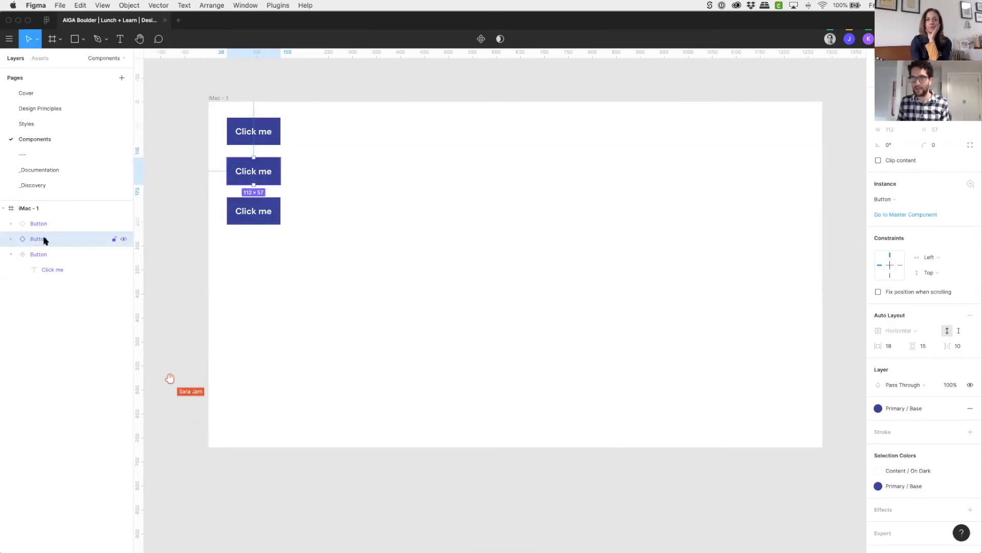
pyautogui.rightClick(59, 239)
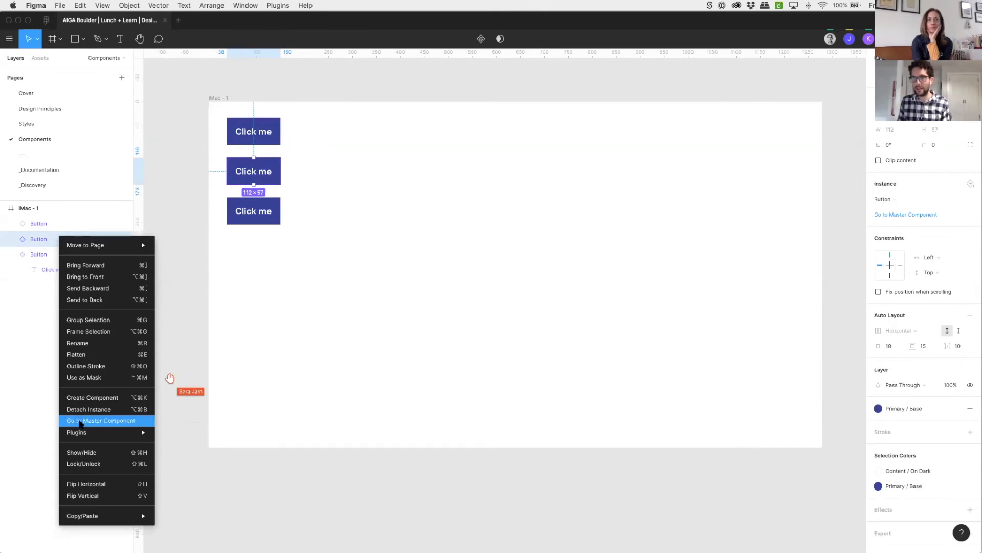
pyautogui.click(73, 421)
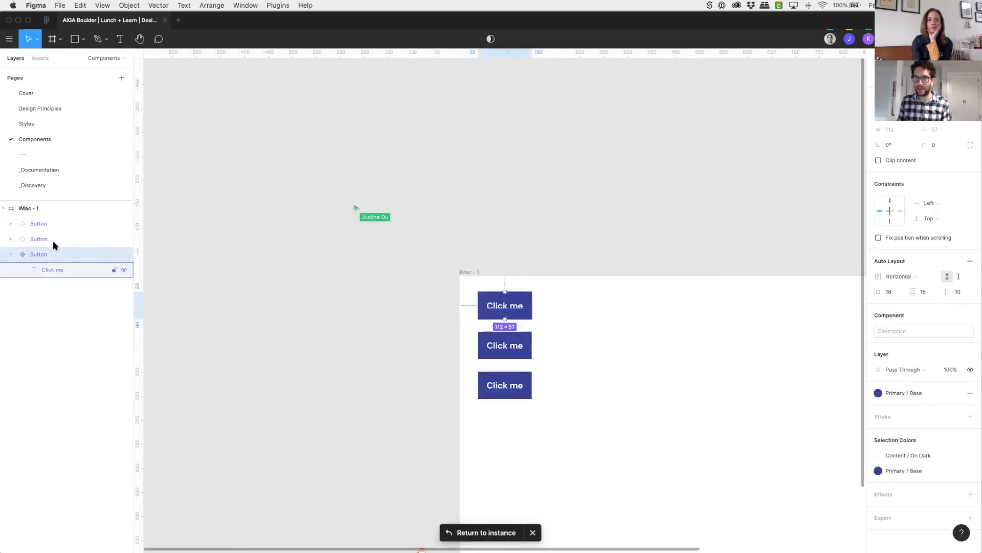
pyautogui.click(516, 351)
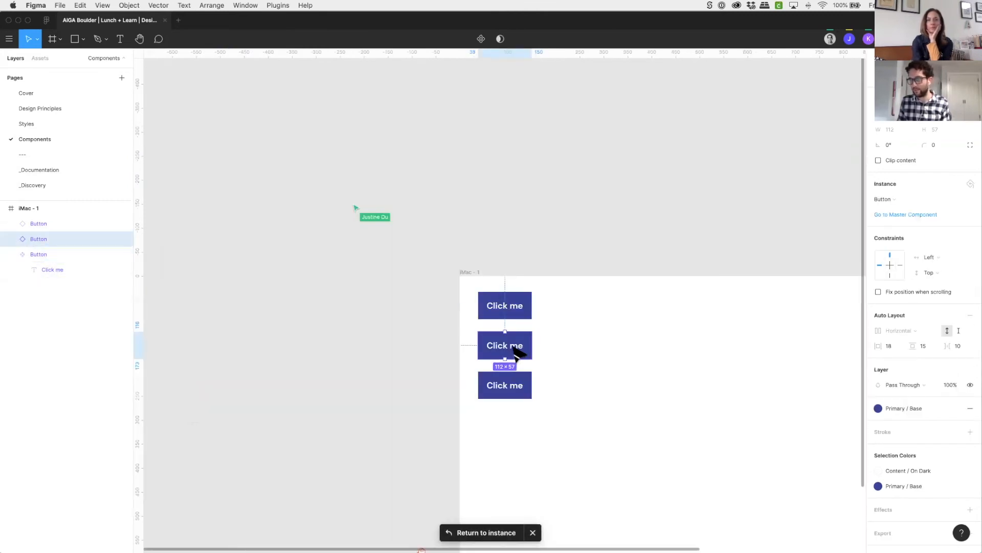
pyautogui.click(516, 383)
pyautogui.hscroll(-1, 509, 348)
pyautogui.click(508, 349)
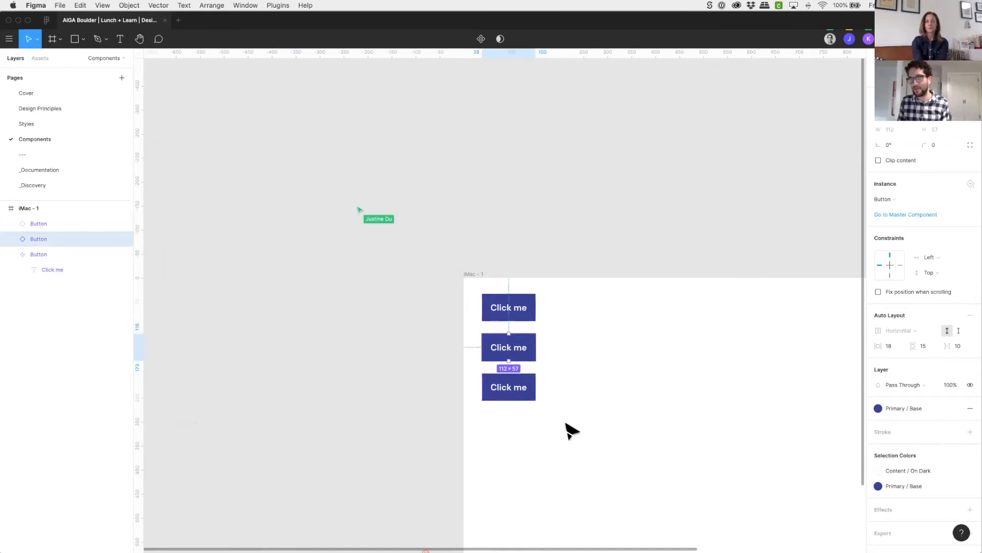
pyautogui.press('ctrl+alt+super+k')
pyautogui.click(499, 341)
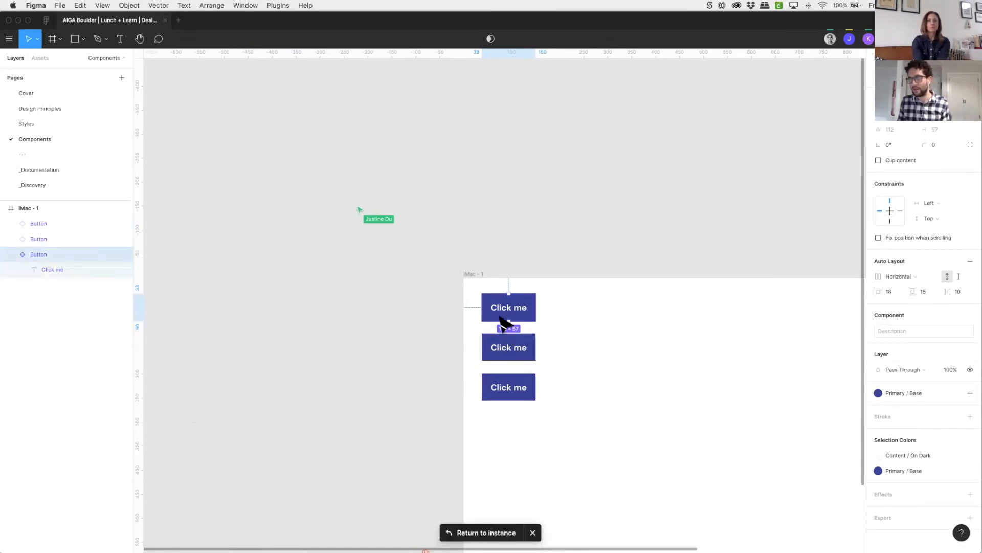
pyautogui.press('ctrl+alt+super+k')
# - Turn the middle button instance into its own component and rename it as "Button / Primary"
pyautogui.click(509, 354)
pyautogui.rightClick(45, 239)
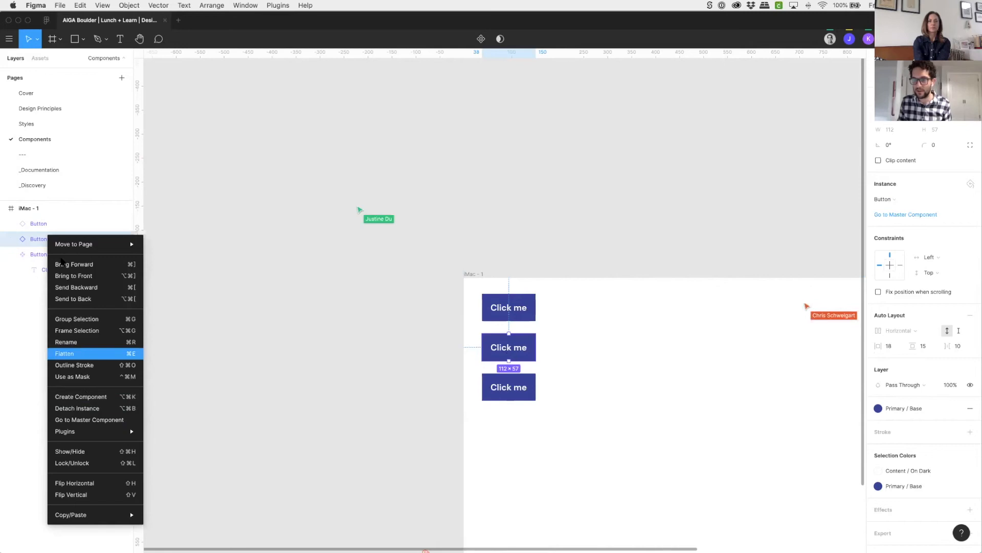
pyautogui.click(93, 397)
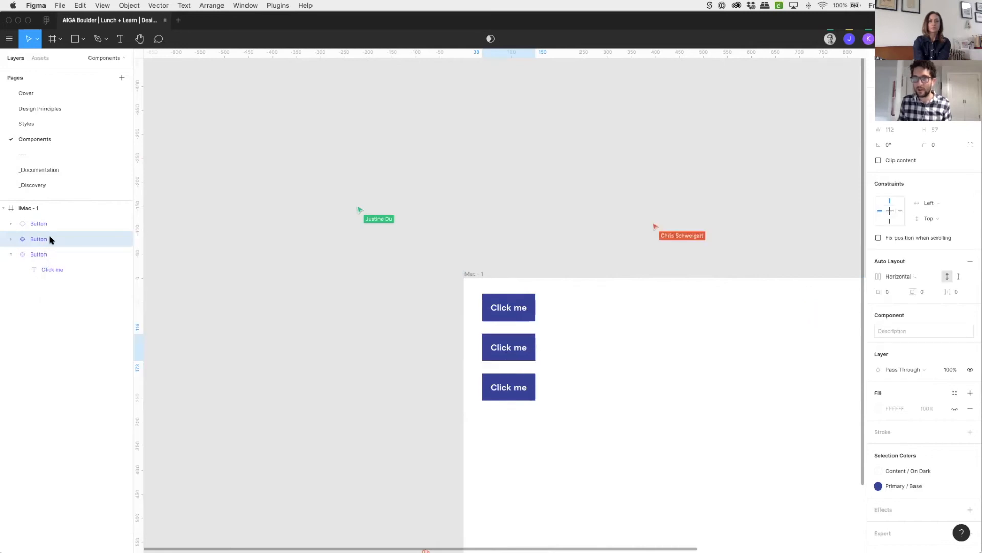
pyautogui.doubleClick(53, 239)
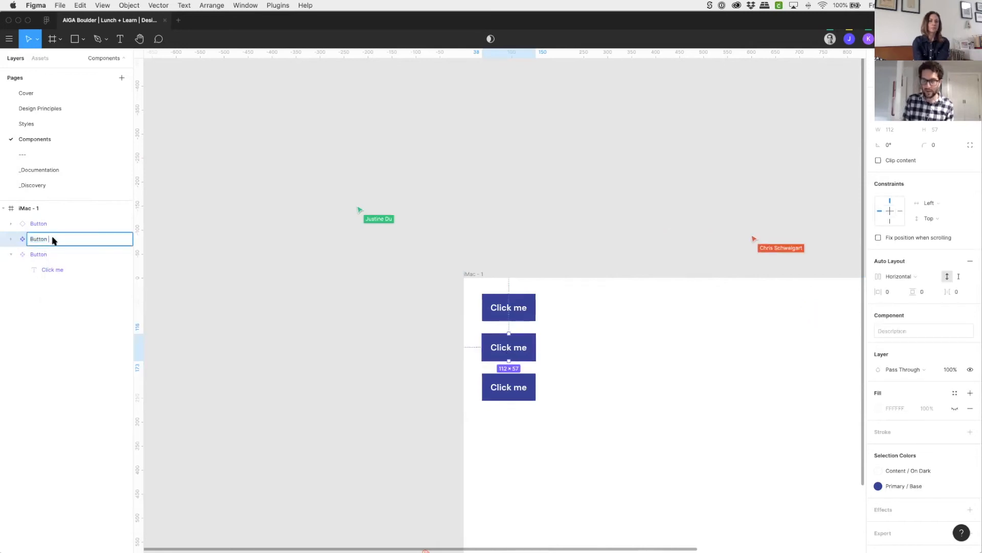
pyautogui.write('/ Primary')
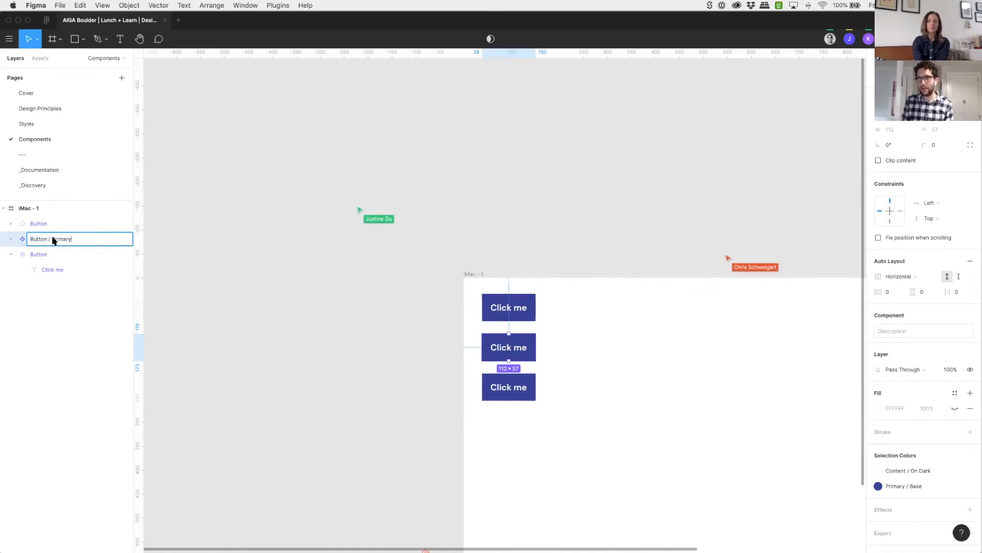
pyautogui.press('Return')
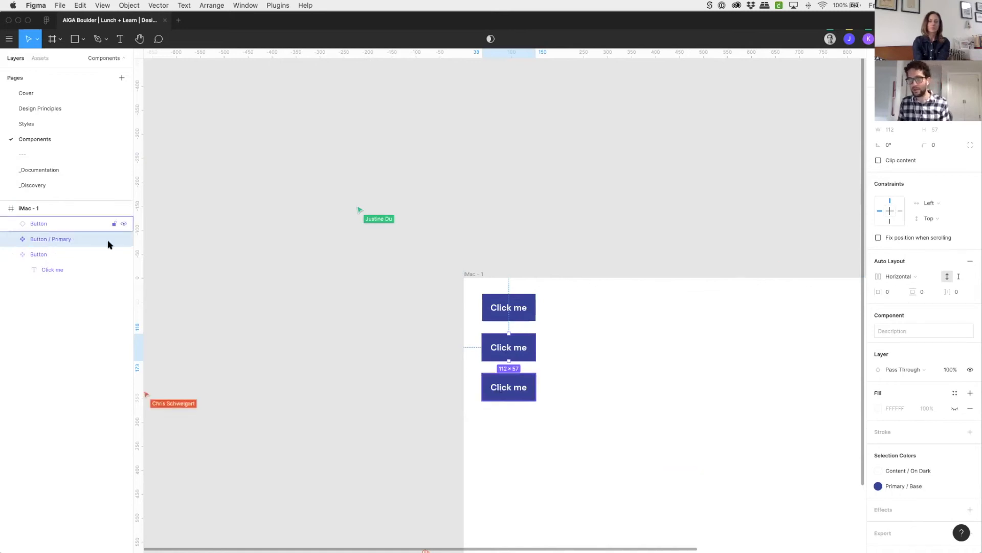
pyautogui.click(41, 224)
pyautogui.rightClick(46, 224)
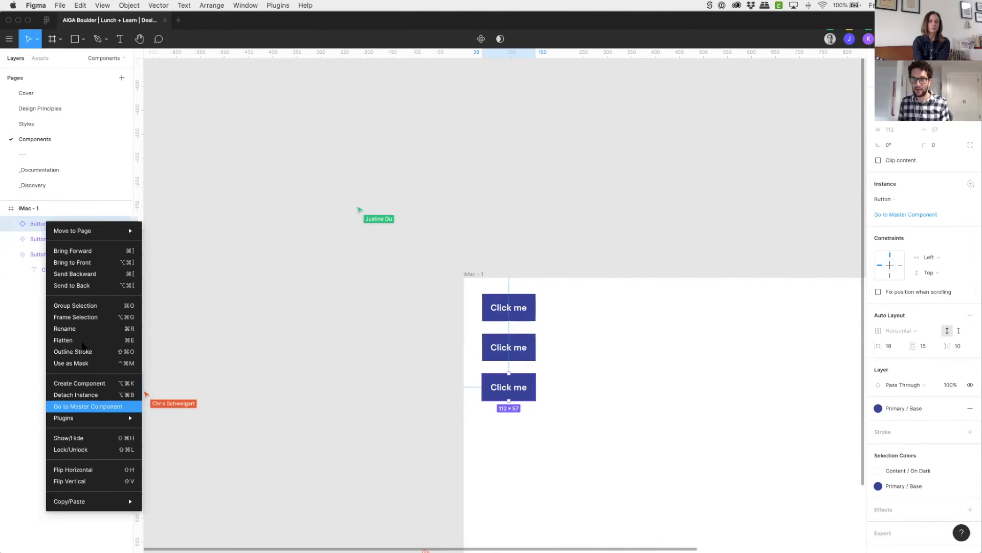
pyautogui.moveTo(103, 230)
pyautogui.click(205, 243)
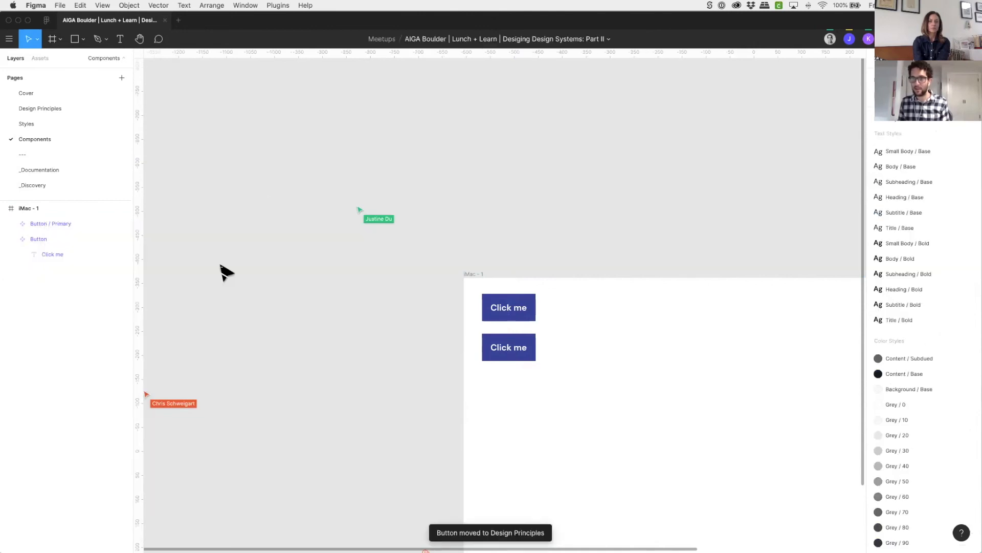
pyautogui.press('super+z')
# - Turn the lowest button instance into its own component and rename it as "Button / Secondary"
pyautogui.moveTo(710, 441); pyautogui.dragTo(511, 387)
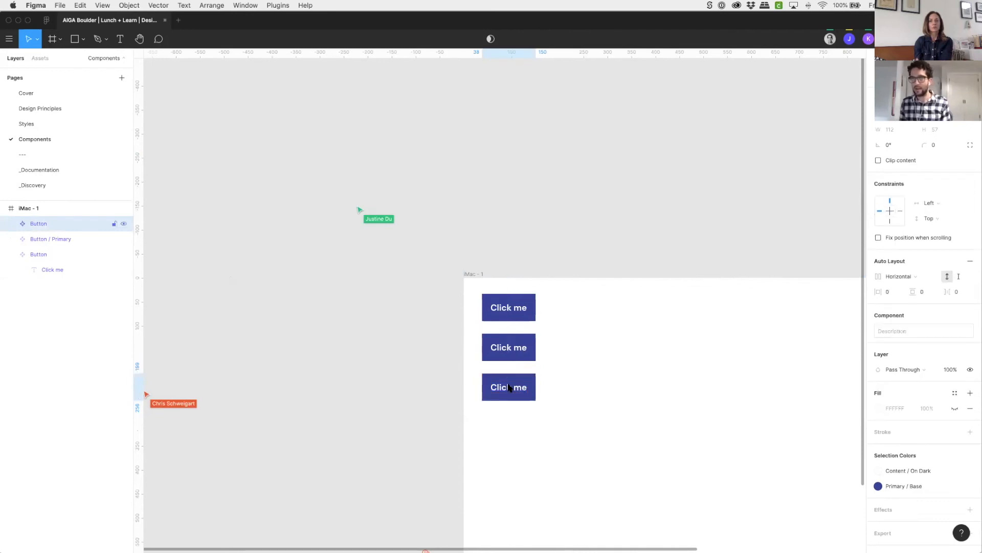
pyautogui.doubleClick(60, 225)
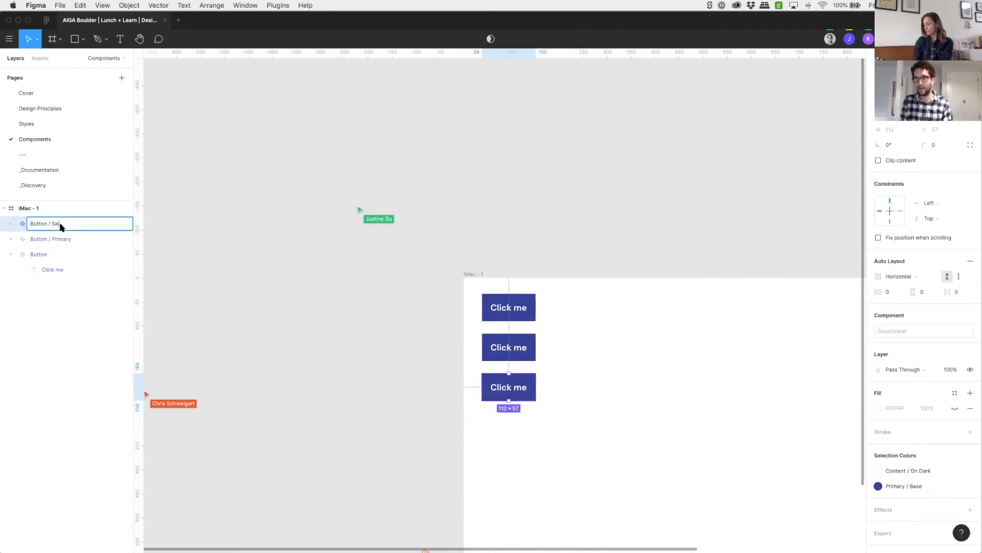
pyautogui.press('Return')
# - In the Button / Secondary component's nested instance, detach the Content / On Dark text style and remove the Primary / Base fill
pyautogui.click(532, 407)
pyautogui.click(501, 385)
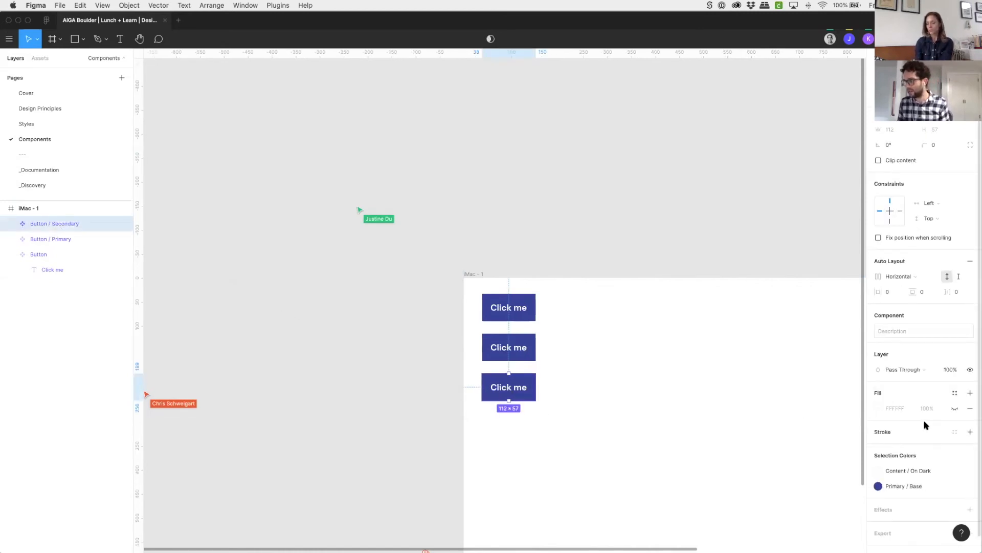
pyautogui.scroll(-2, 921, 425)
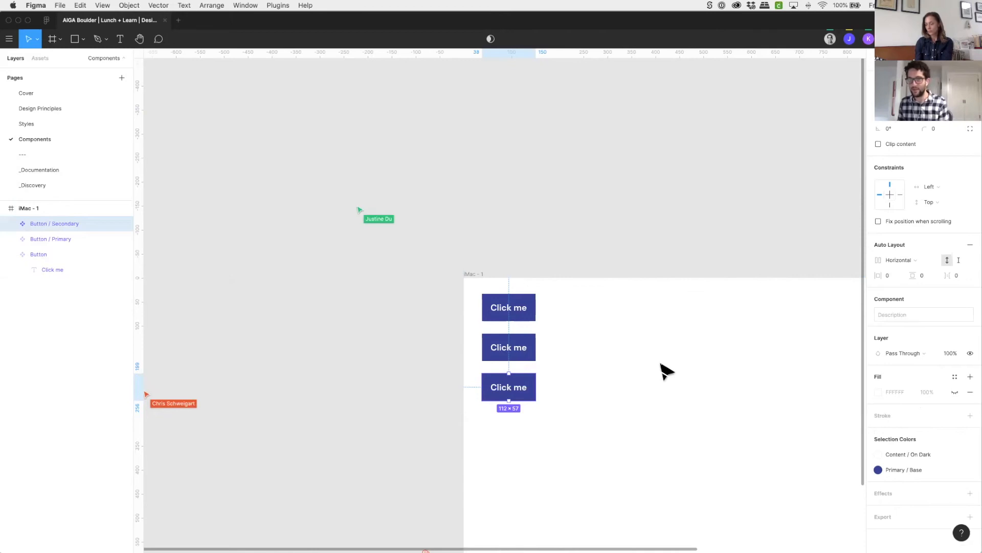
pyautogui.press('Return')
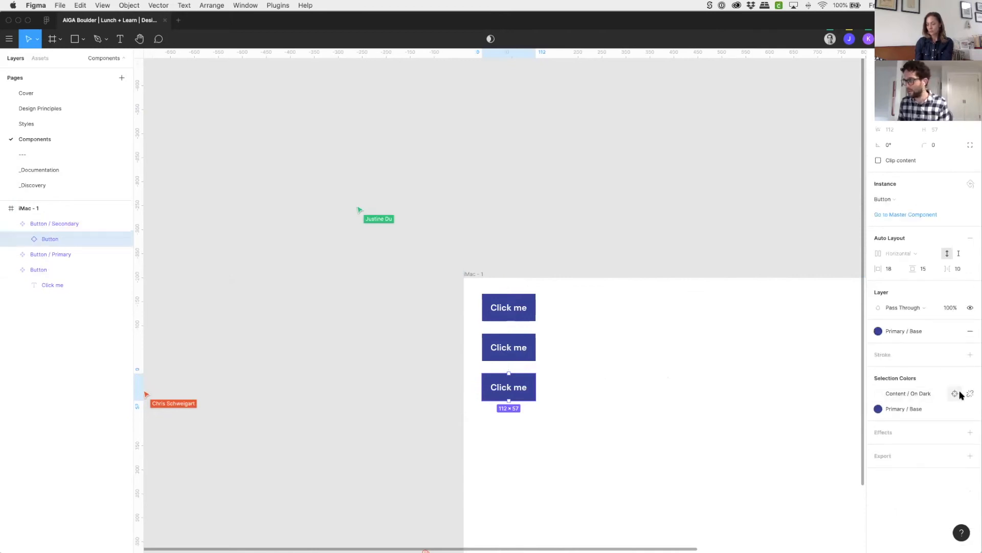
pyautogui.click(969, 394)
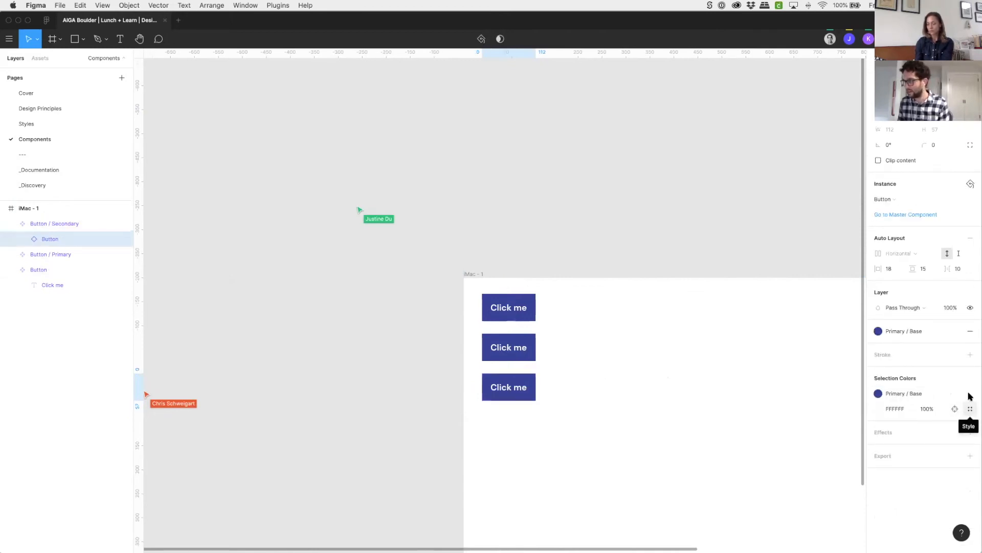
pyautogui.click(967, 395)
pyautogui.click(970, 347)
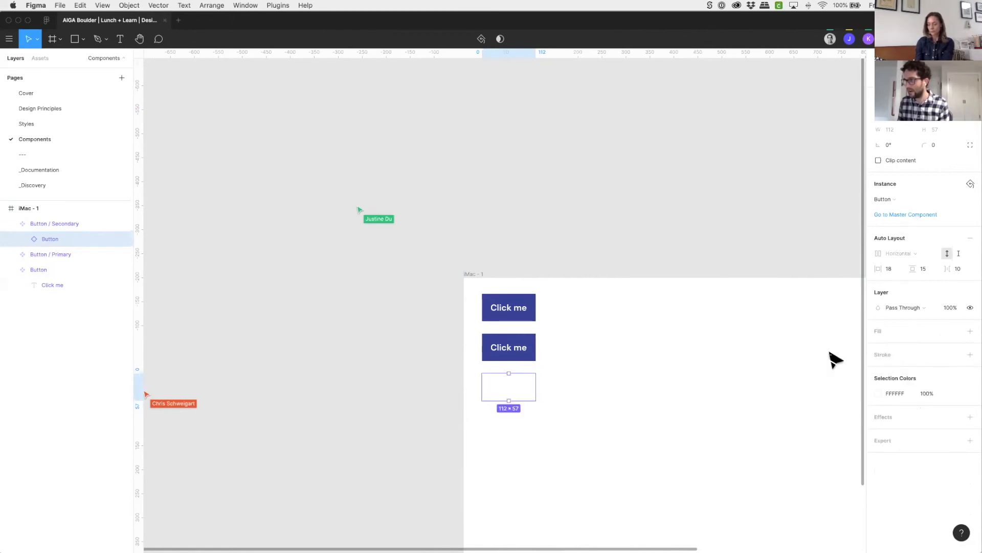
# - Try Background / Base as the nested secondary button's fill and replace it with the Grey / 0 color style
pyautogui.click(955, 331)
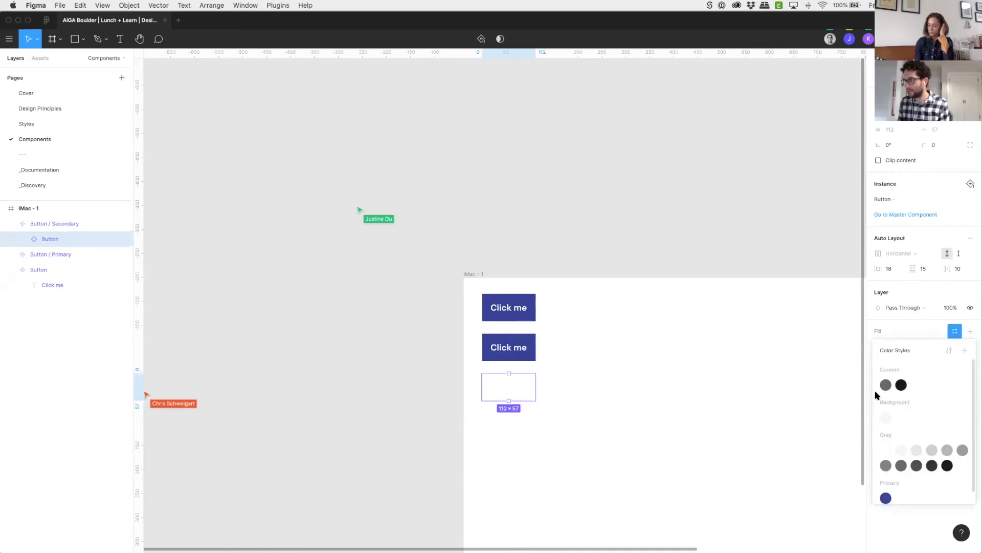
pyautogui.click(886, 419)
pyautogui.click(912, 333)
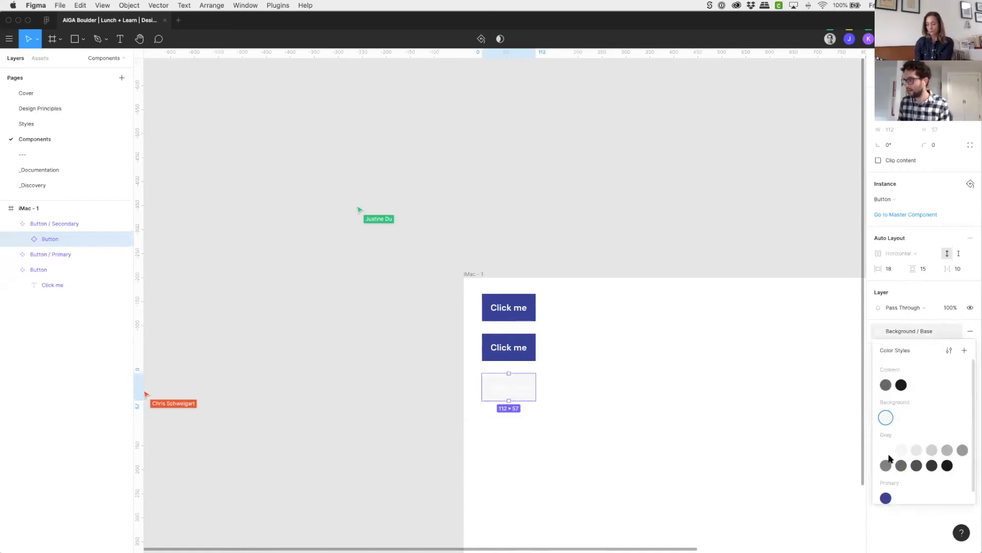
pyautogui.click(906, 444)
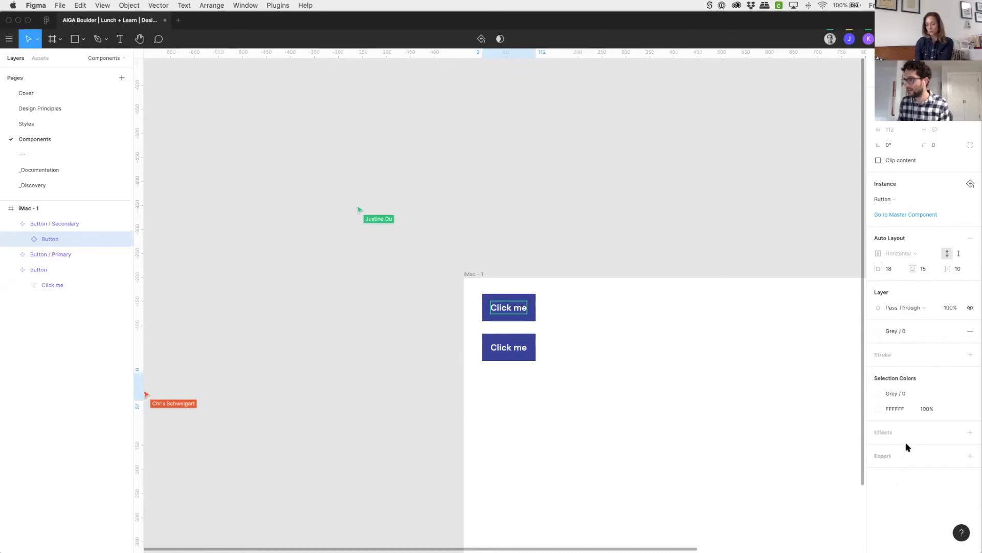
# - Detach Grey / 0 from the nested secondary button's fill and save the white fill as color style "Background / Light"
pyautogui.click(955, 332)
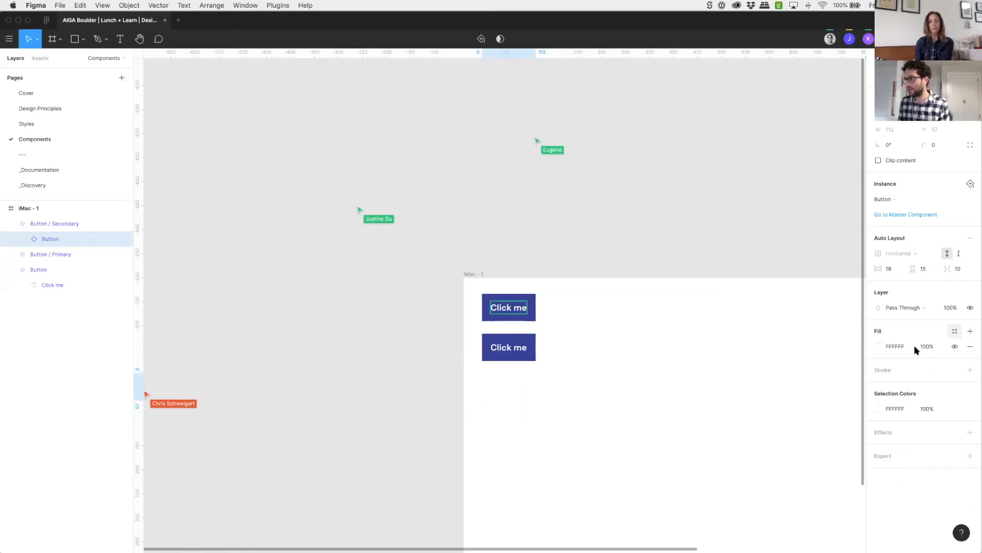
pyautogui.click(954, 331)
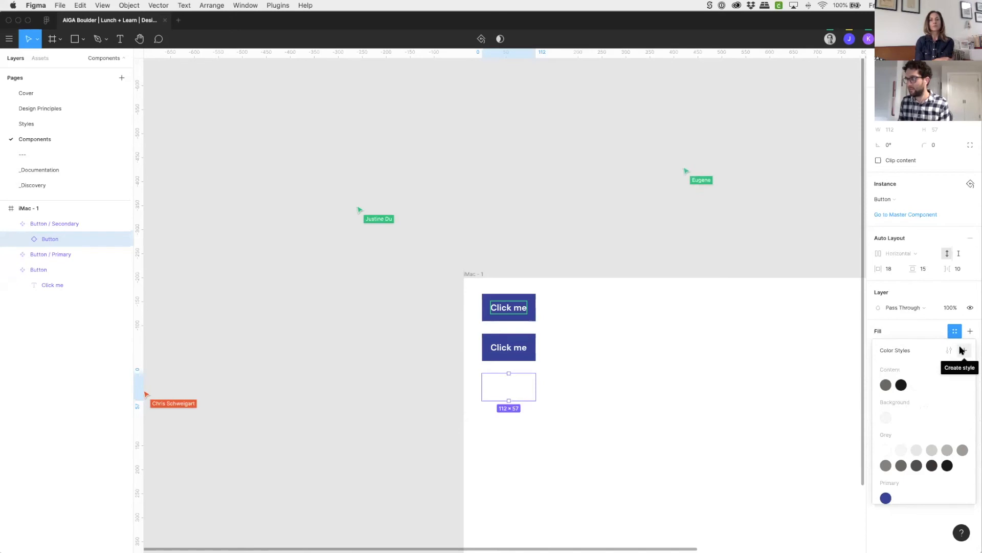
pyautogui.click(964, 352)
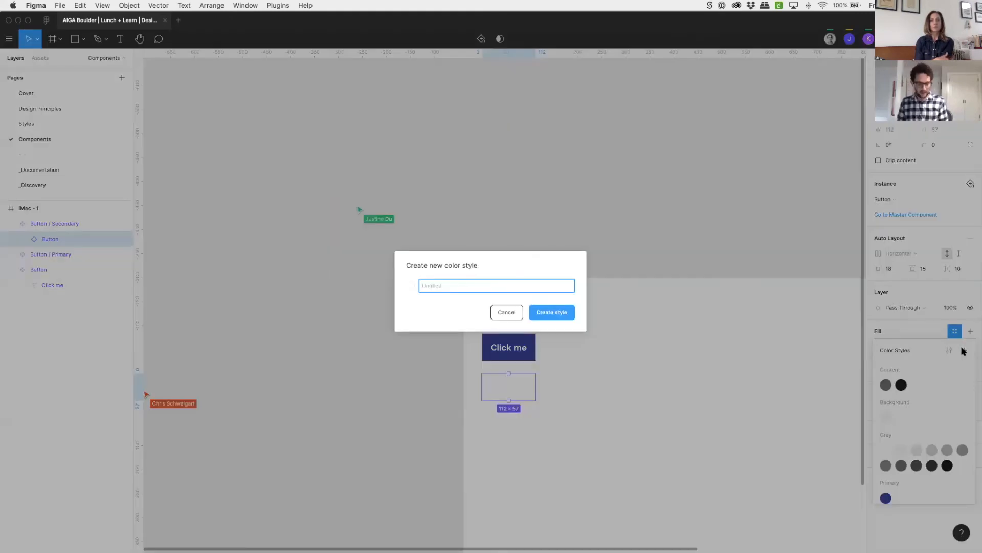
pyautogui.write('Backgrou')
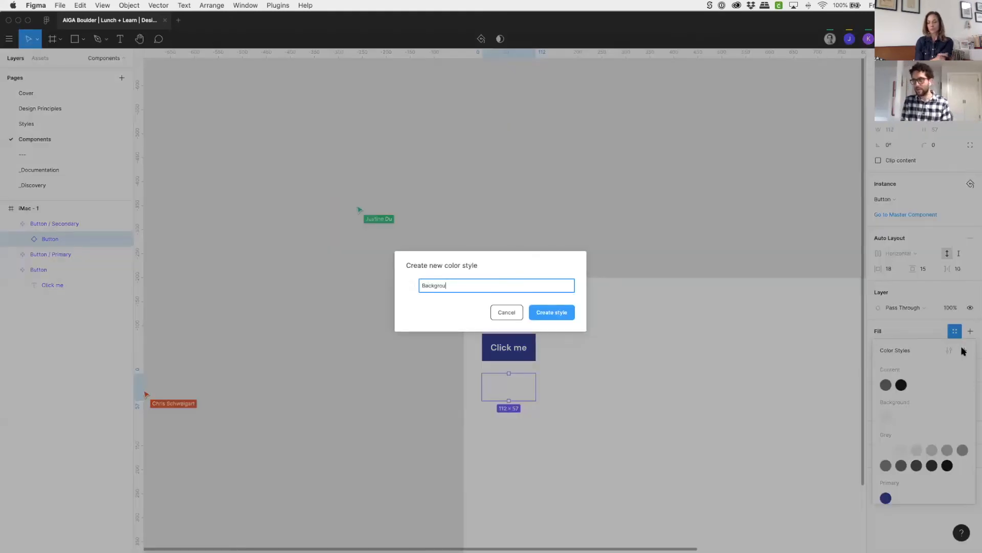
pyautogui.write('nd / Light')
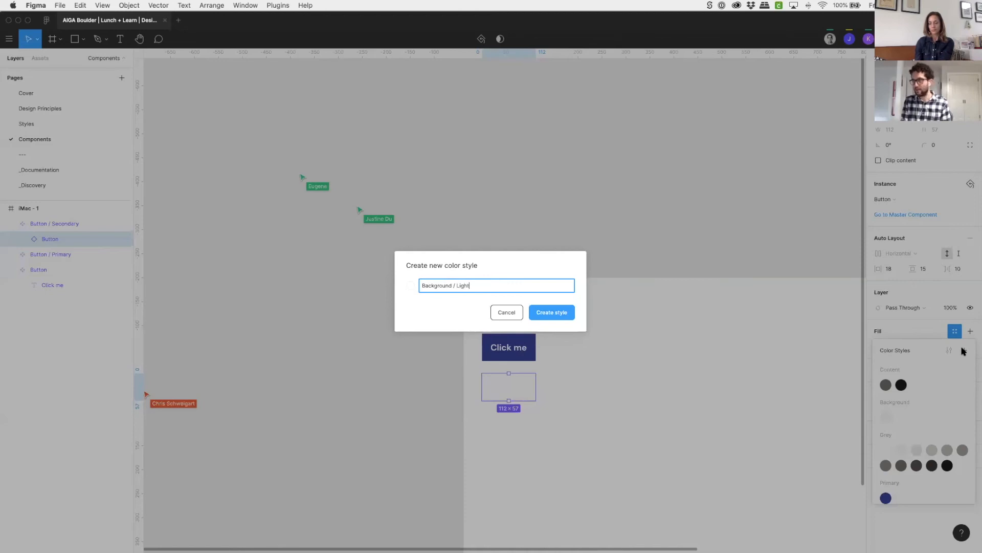
pyautogui.press('Return')
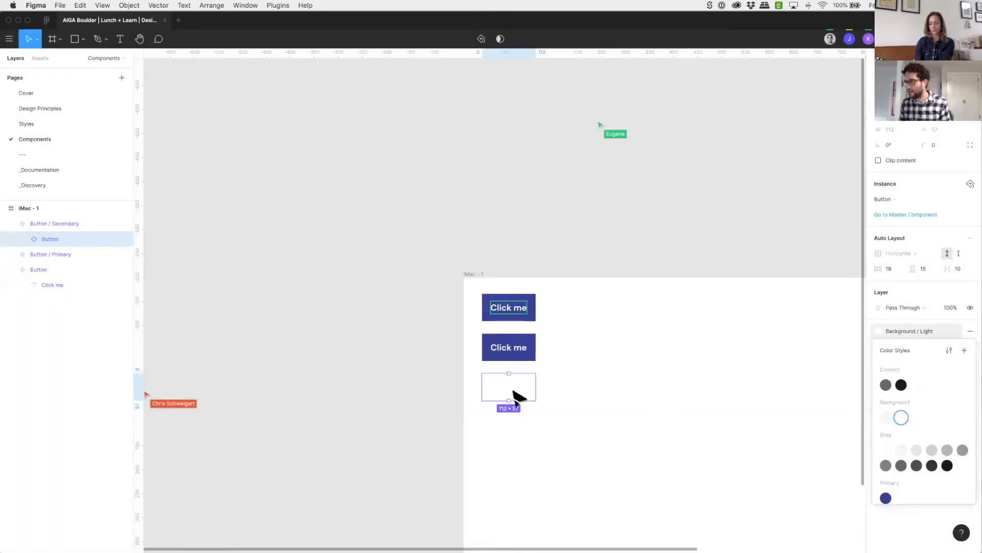
# - Apply the Primary / Base color style to the "Click me" text inside the Button / Secondary component
pyautogui.press('Escape')
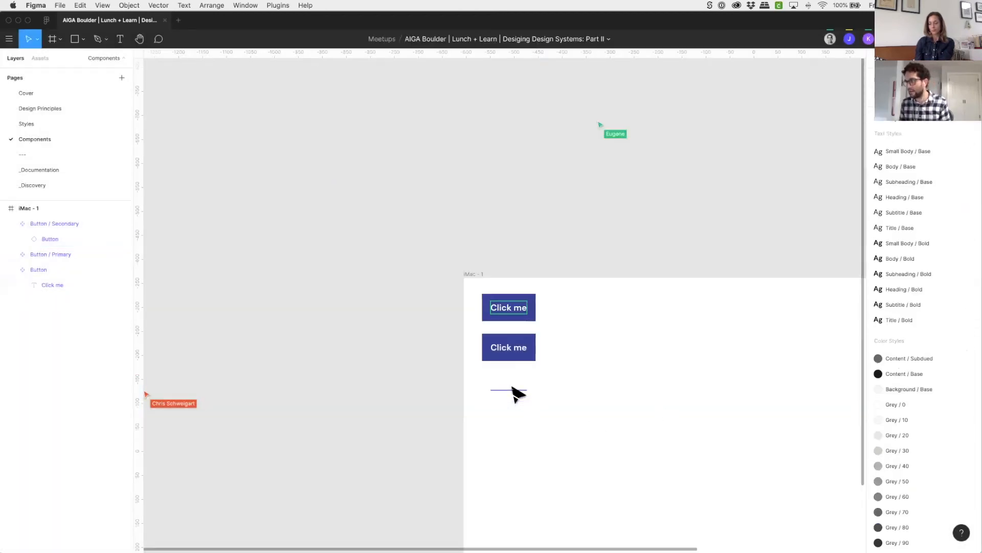
pyautogui.keyDown('super'); pyautogui.click(517, 394); pyautogui.keyUp('super')
pyautogui.click(954, 258)
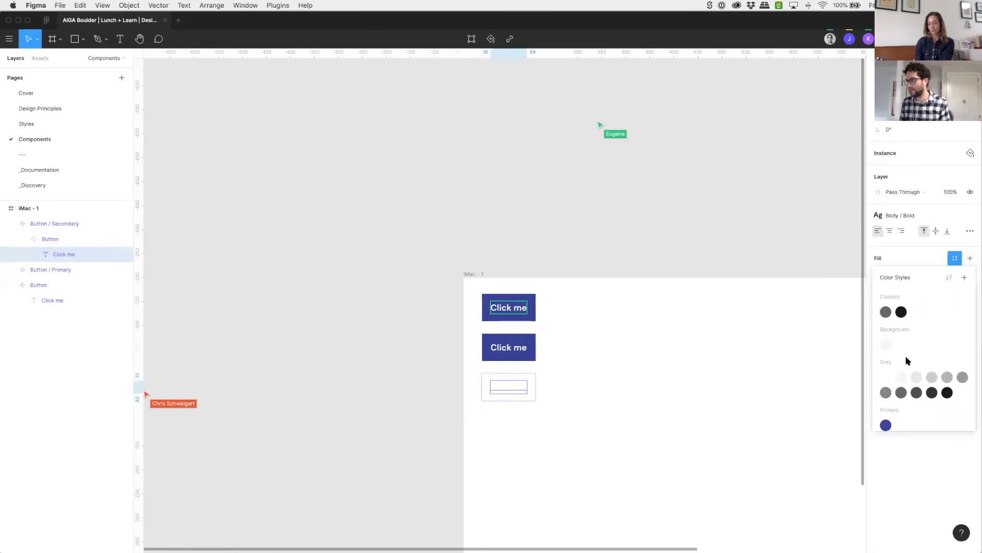
pyautogui.click(886, 426)
pyautogui.press('Escape')
# - Add a Primary / Base stroke with a thickness of 2 to the Button / Secondary component itself
pyautogui.click(503, 389)
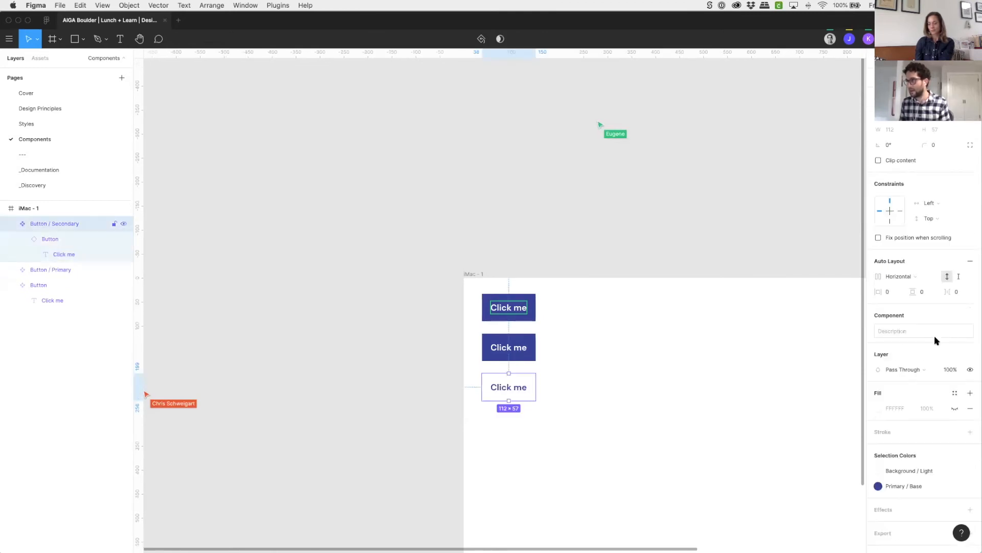
pyautogui.click(955, 393)
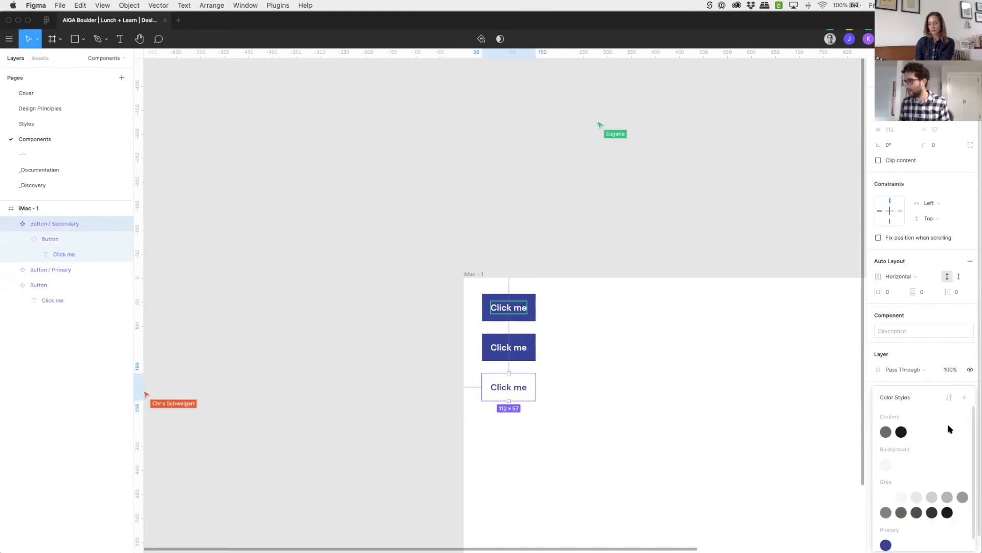
pyautogui.click(885, 544)
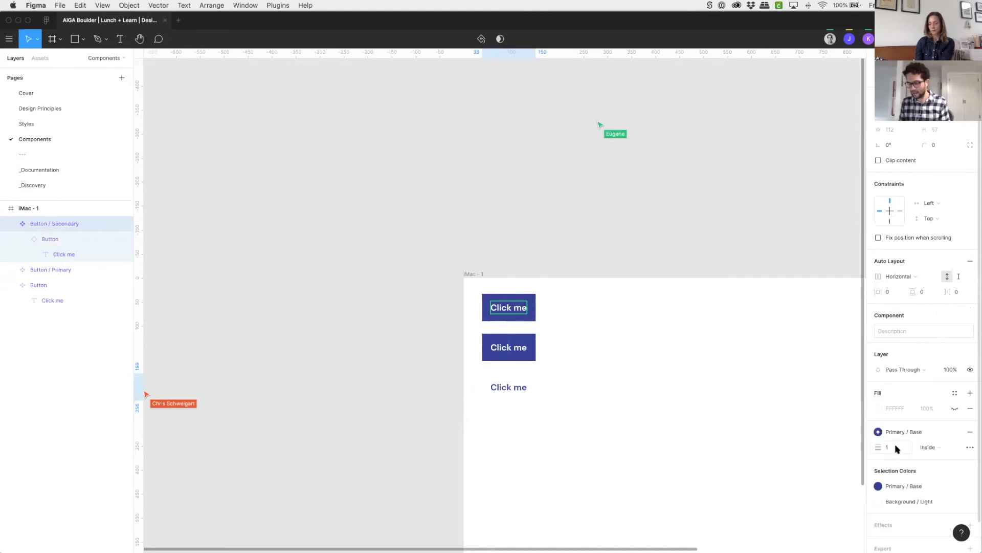
pyautogui.click(896, 449)
pyautogui.write('2')
pyautogui.press('Return')
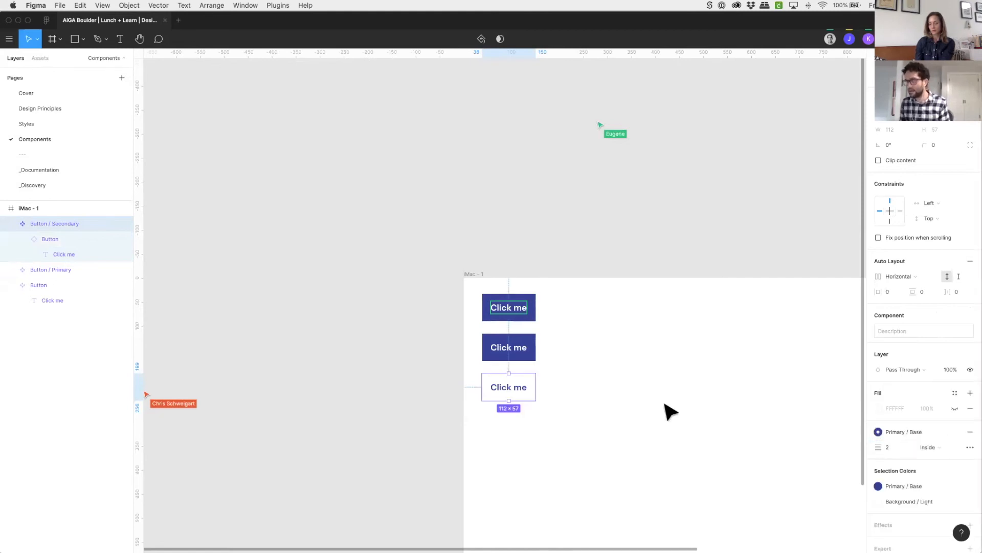
pyautogui.click(547, 396)
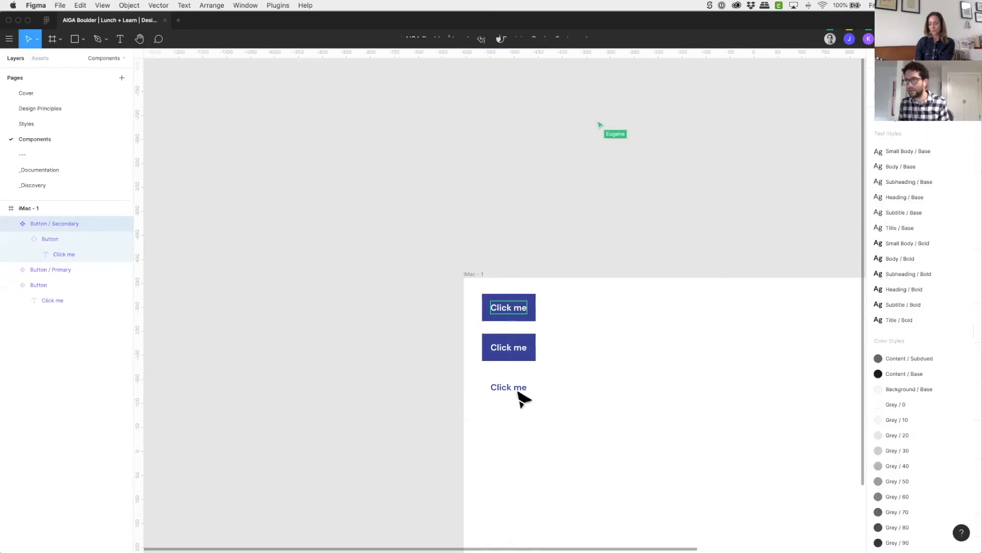
# - Give the nested Button instance inside Button / Secondary a Primary / Base stroke with a thickness of 2
pyautogui.click(517, 391)
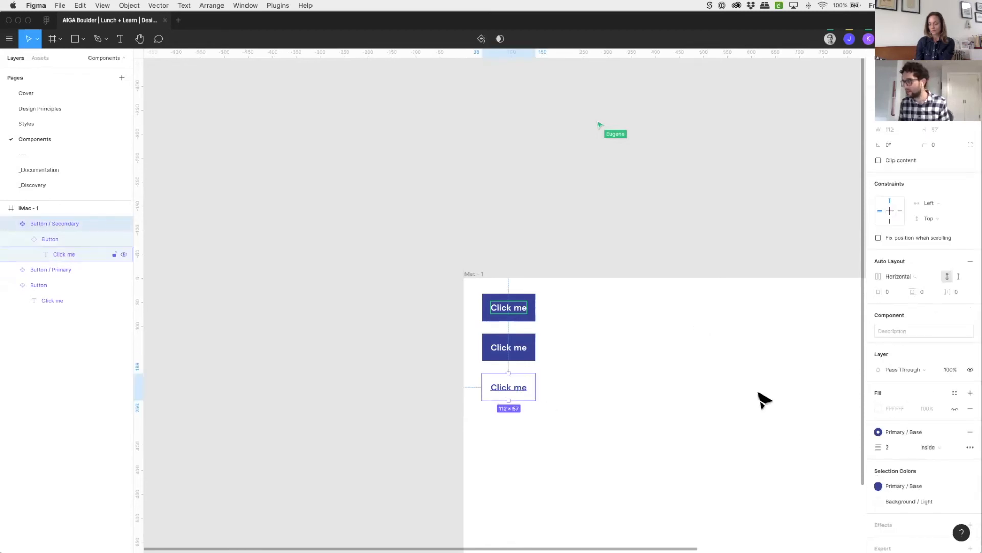
pyautogui.scroll(-2, 877, 432)
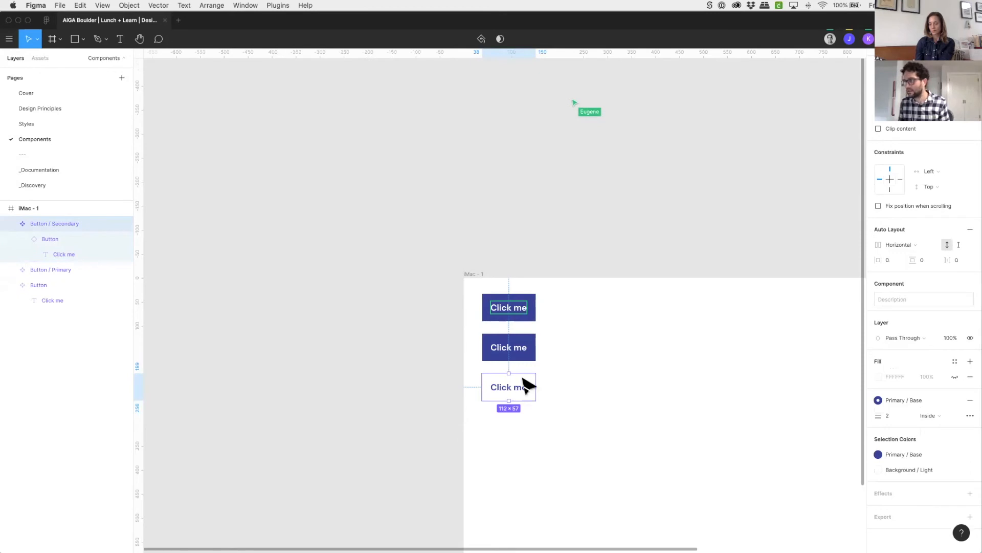
pyautogui.press('Return')
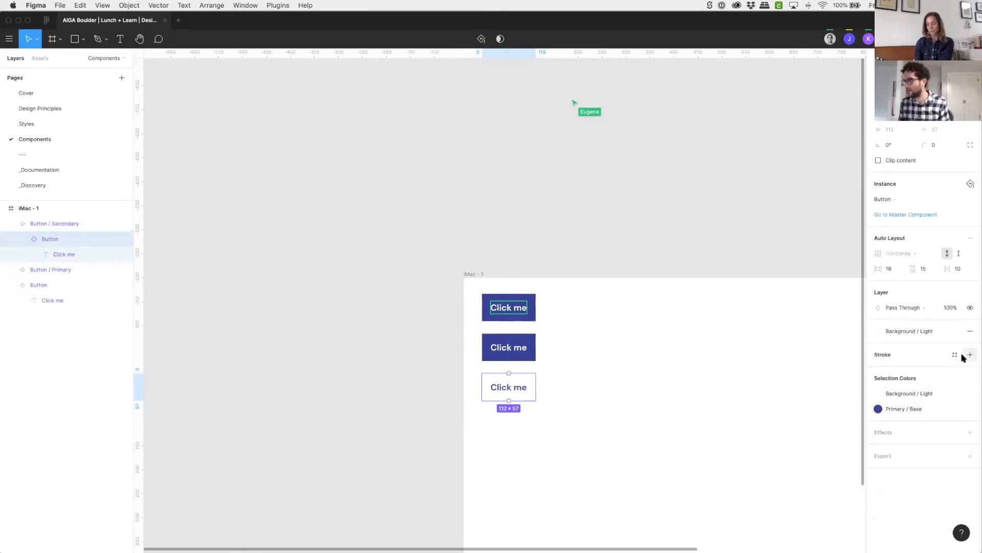
pyautogui.click(955, 354)
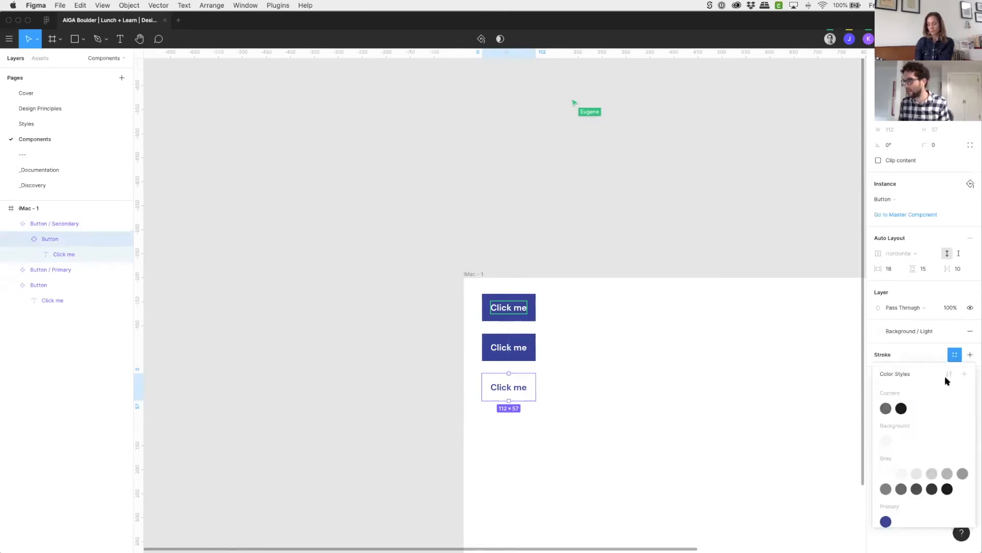
pyautogui.click(885, 521)
pyautogui.click(892, 370)
pyautogui.write('2')
pyautogui.press('Return')
pyautogui.click(723, 415)
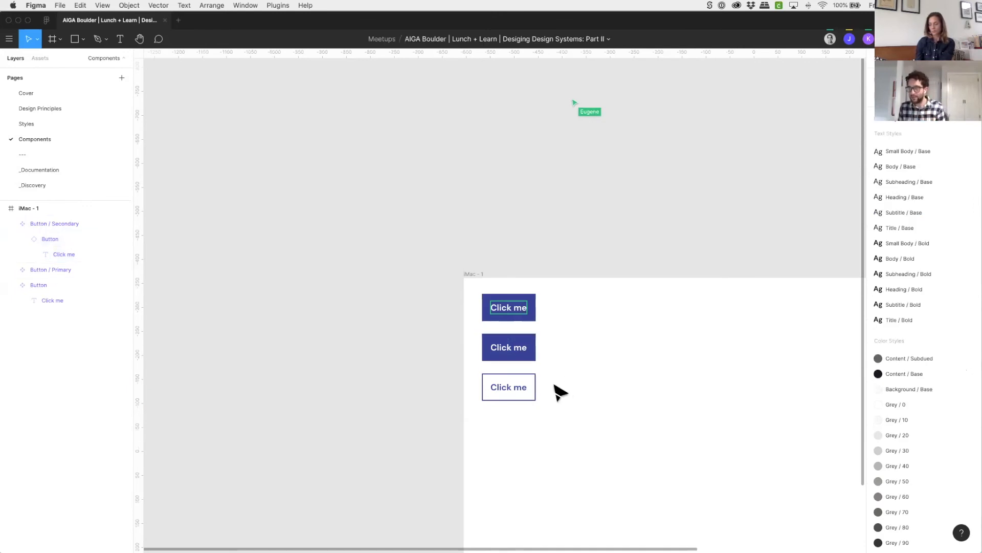
# - Move the Button / Secondary component straight down to widen the gap below Button / Primary
pyautogui.scroll(3, 560, 392)
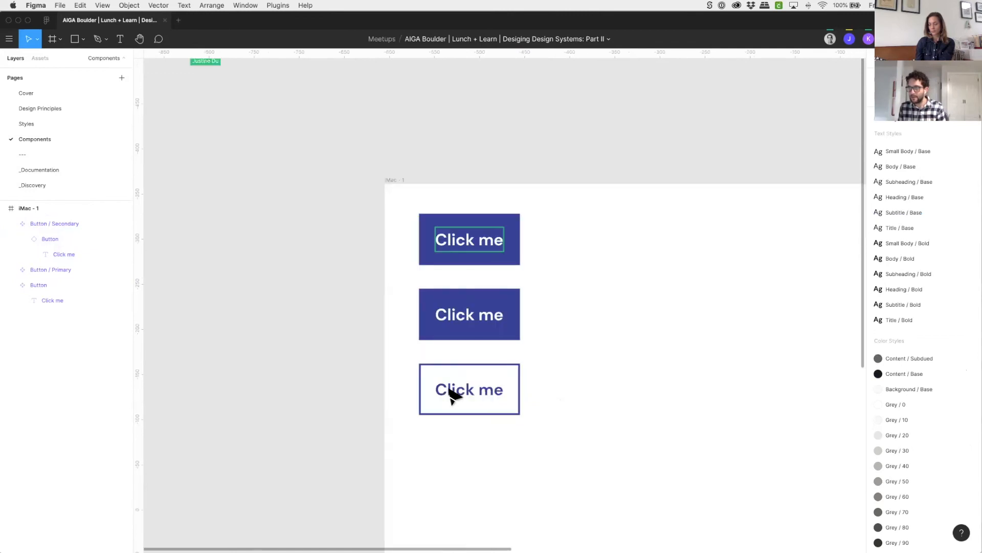
pyautogui.moveTo(449, 388); pyautogui.dragTo(450, 414)
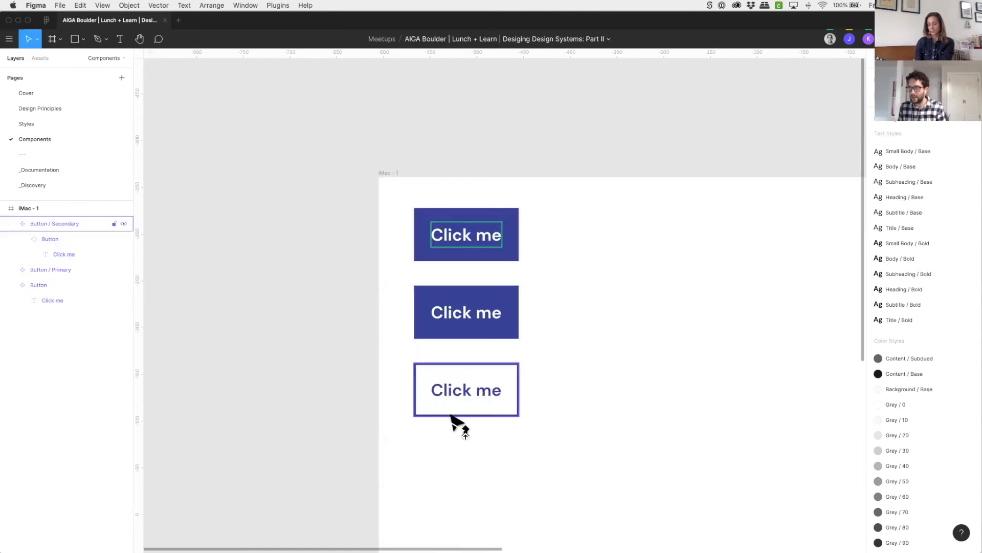
pyautogui.click(589, 363)
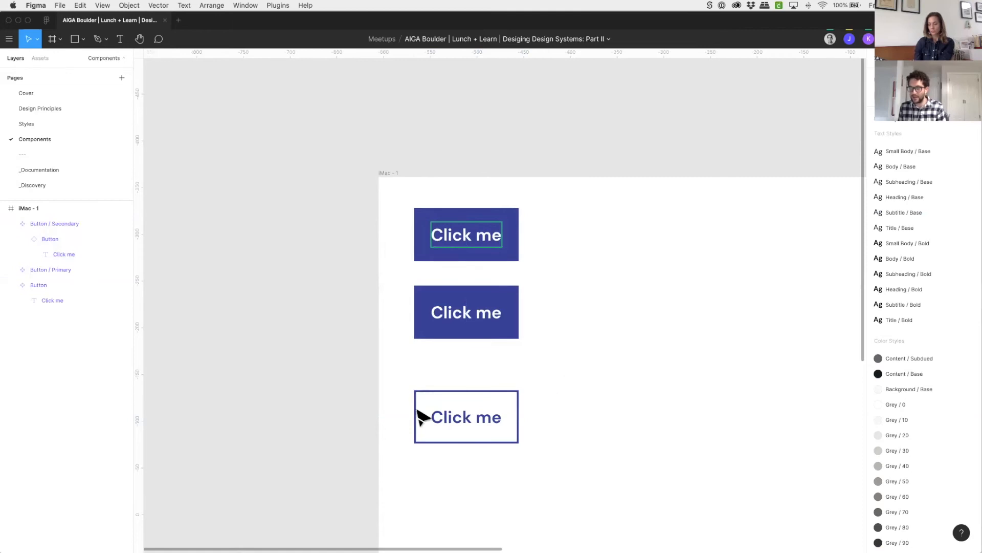
pyautogui.hscroll(1, 559, 363)
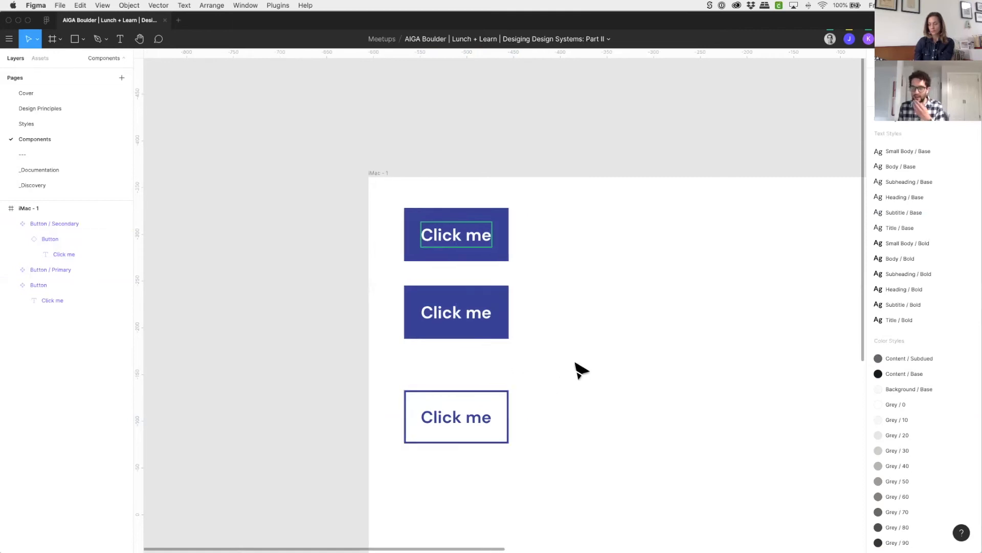
pyautogui.hscroll(1, 575, 364)
pyautogui.scroll(1, 574, 364)
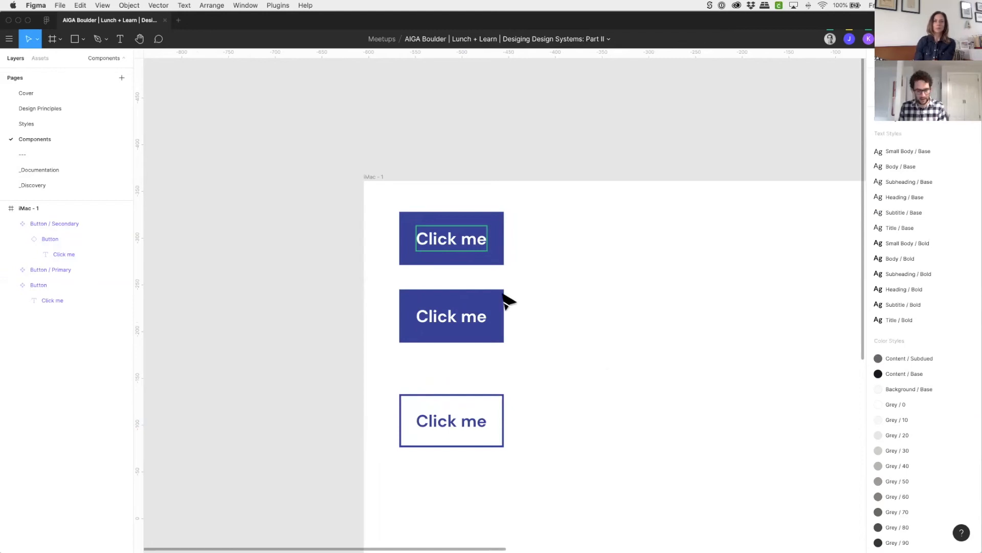
# - Draw a rectangle about 100 × 100 and align it with the left and top edges of Button / Primary
pyautogui.press('r')
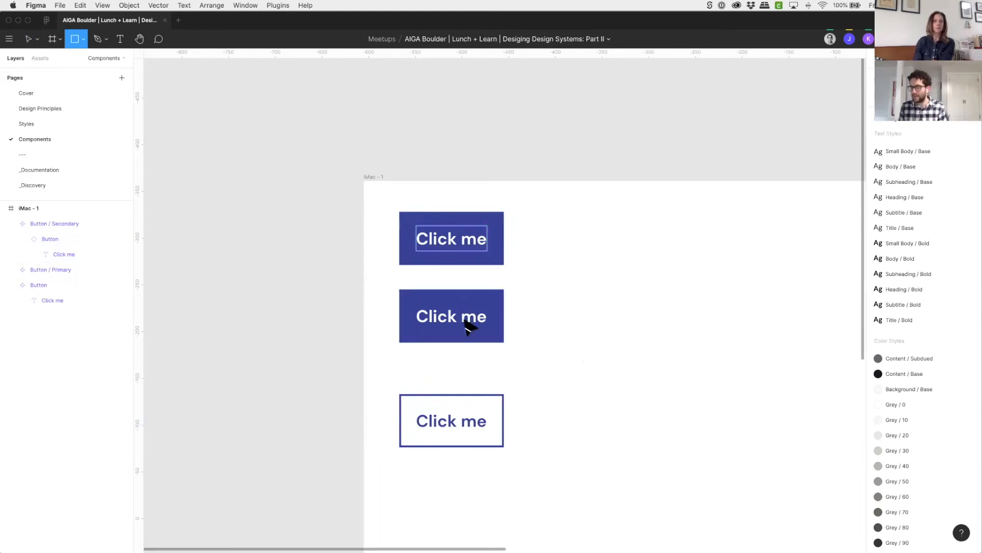
pyautogui.moveTo(546, 311); pyautogui.dragTo(638, 404)
pyautogui.keyDown('shift'); pyautogui.click(487, 322); pyautogui.keyUp('shift')
pyautogui.hotkey('alt', 'a')
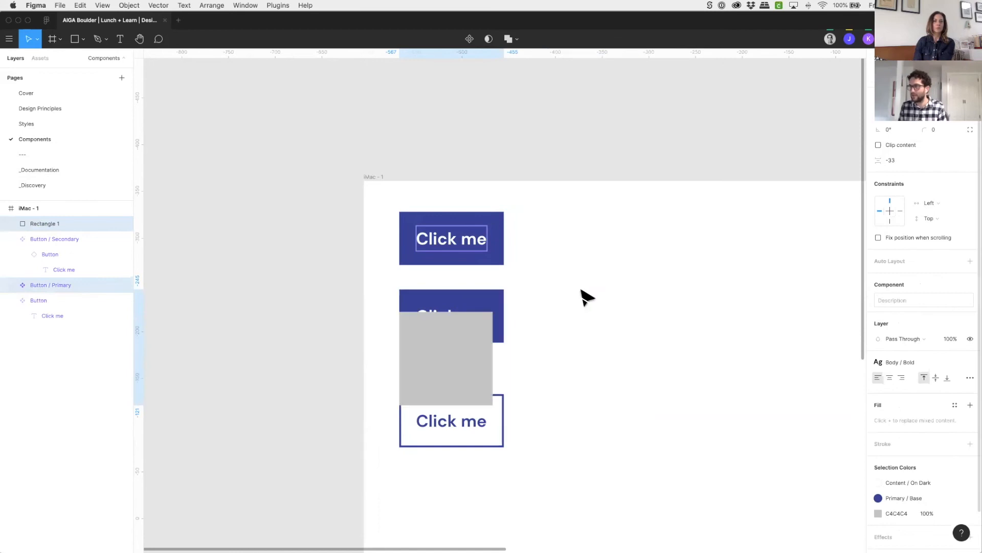
pyautogui.hotkey('alt', 'w')
pyautogui.press('Escape')
# - Resize the rectangle to Button / Primary's 112 × 57 size and place it behind the button, offset 8 px right and down
pyautogui.click(490, 364)
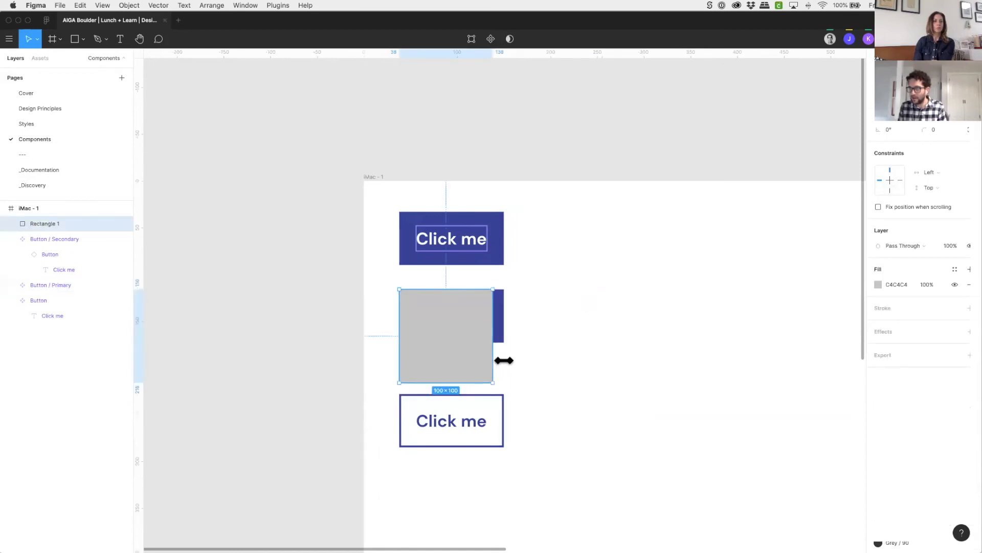
pyautogui.moveTo(504, 361); pyautogui.dragTo(488, 348)
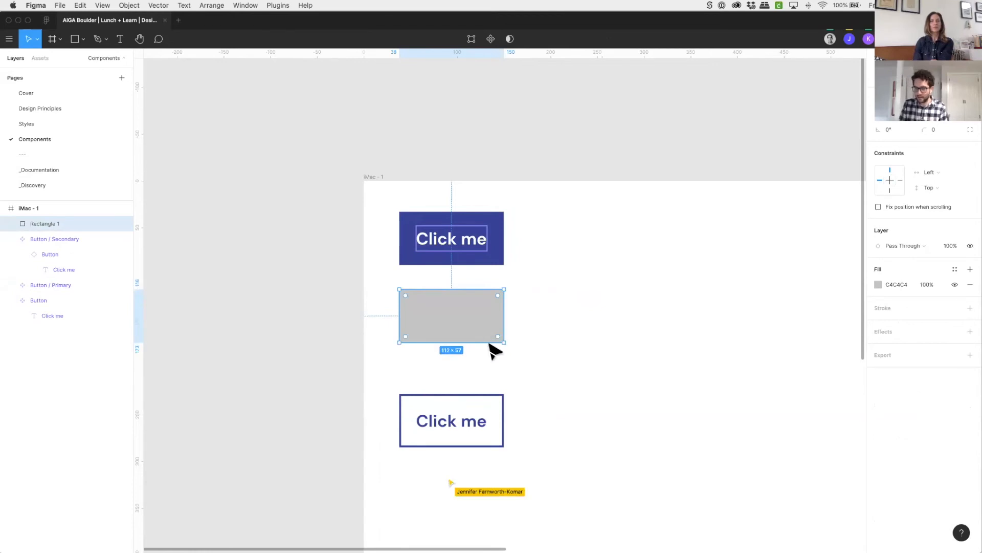
pyautogui.hotkey('shift', 'Right')
pyautogui.hotkey('shift', 'Down')
pyautogui.press('alt+super+bracketleft')
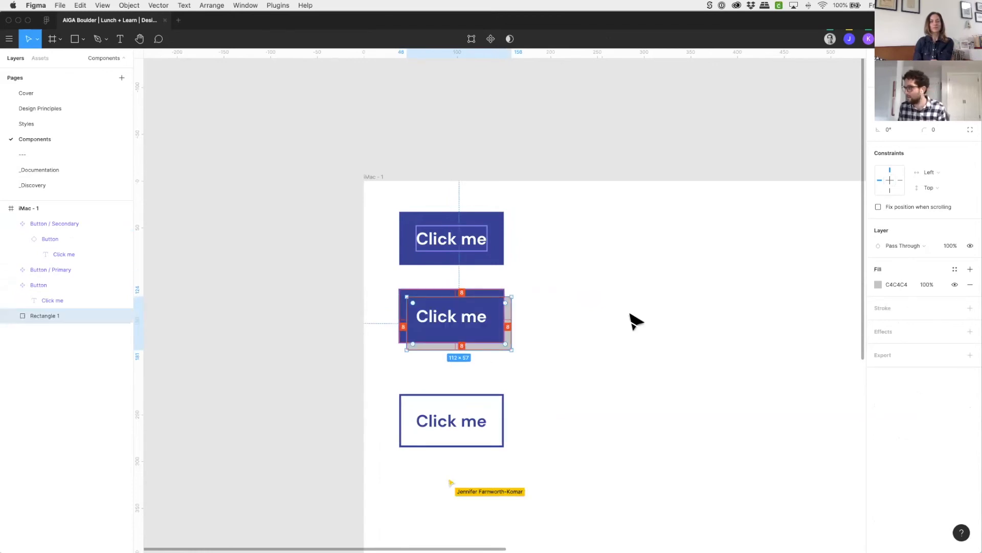
# - Fill the rectangle with the Background / Light style and give it a Primary / Base stroke with a thickness of 2
pyautogui.click(955, 269)
pyautogui.click(887, 355)
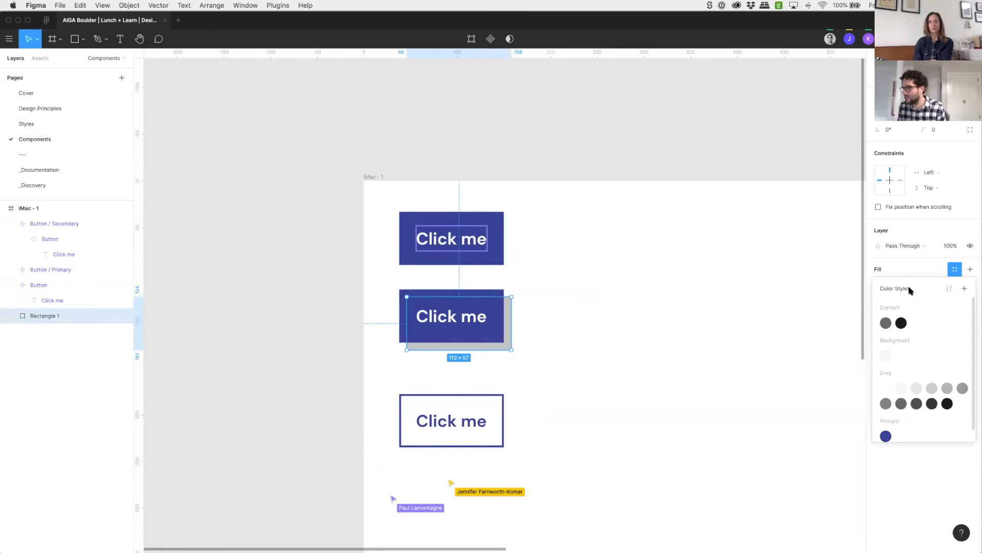
pyautogui.click(955, 293)
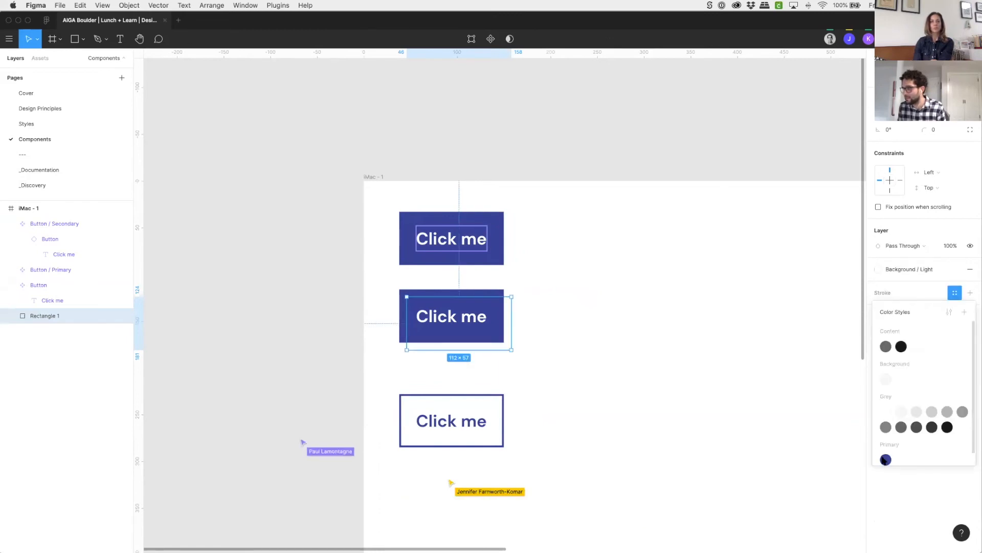
pyautogui.click(886, 459)
pyautogui.click(891, 307)
pyautogui.write('2')
pyautogui.press('Return')
# - Nudge the rectangle up and left until it is offset 4 px right and down from Button / Primary
pyautogui.press('Up')
pyautogui.press('Up')
pyautogui.press('Up')
pyautogui.press('Left')
pyautogui.press('Left')
pyautogui.press('Left')
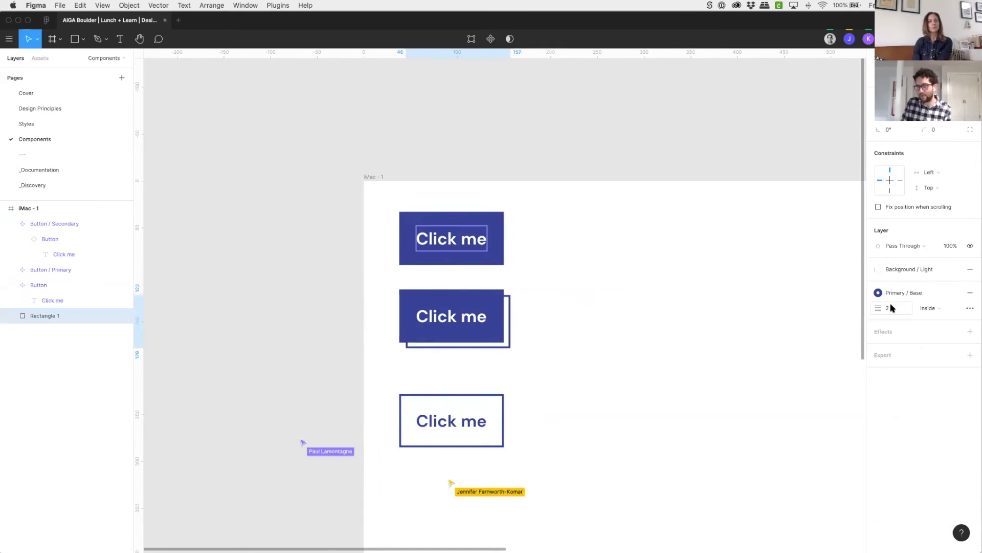
pyautogui.hotkey('shift', '0')
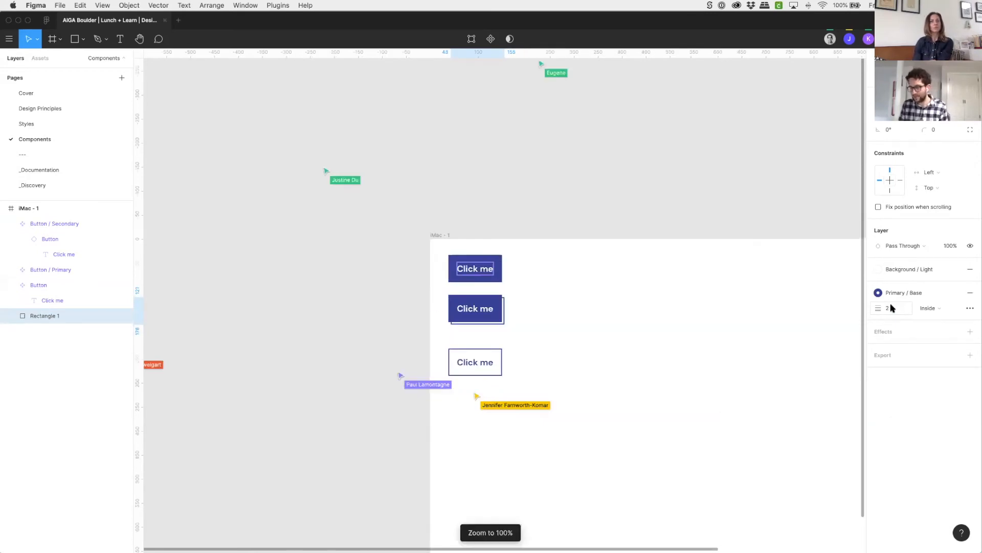
pyautogui.press('Up')
pyautogui.press('Left')
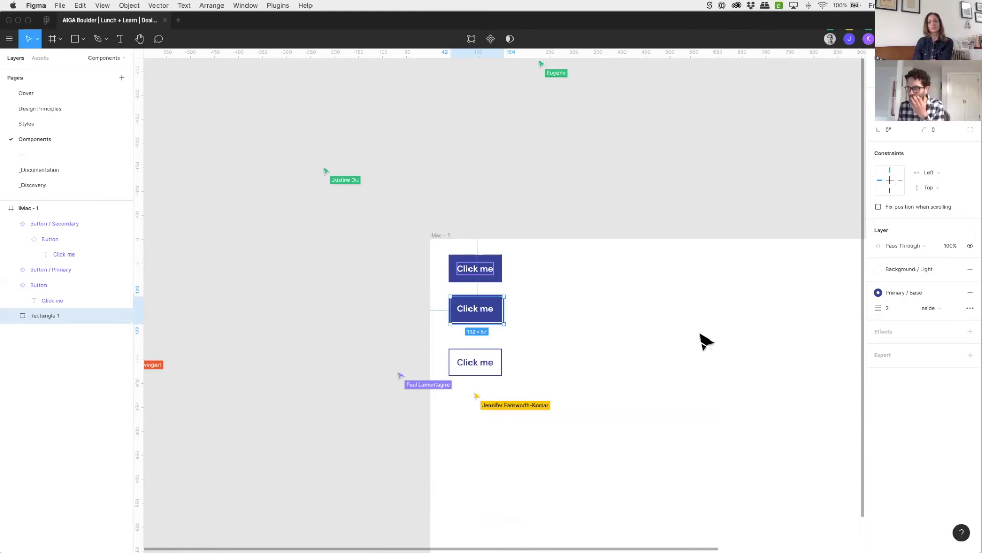
pyautogui.click(570, 316)
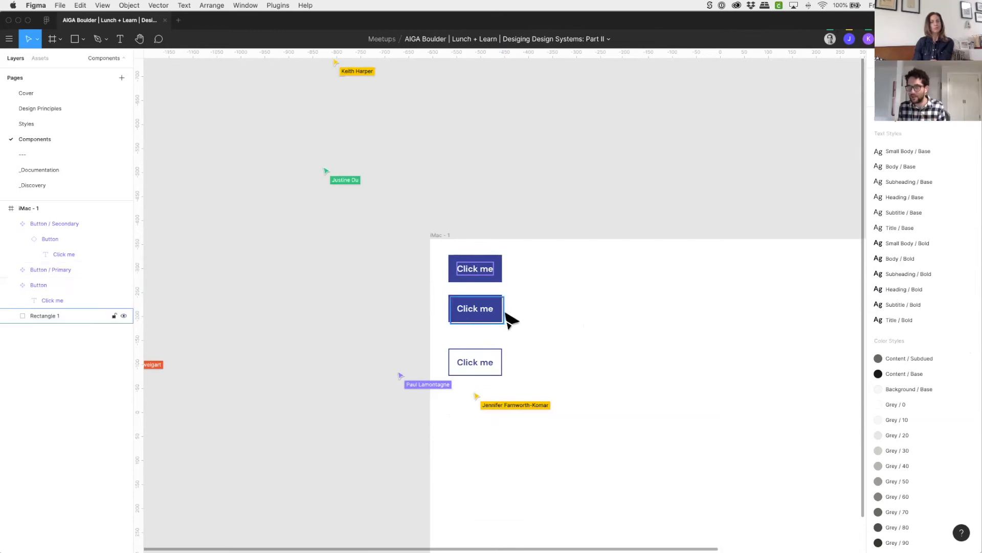
# - Rename the offset rectangle behind Button / Primary as "BG"
pyautogui.click(477, 328)
pyautogui.doubleClick(46, 316)
pyautogui.write('BG')
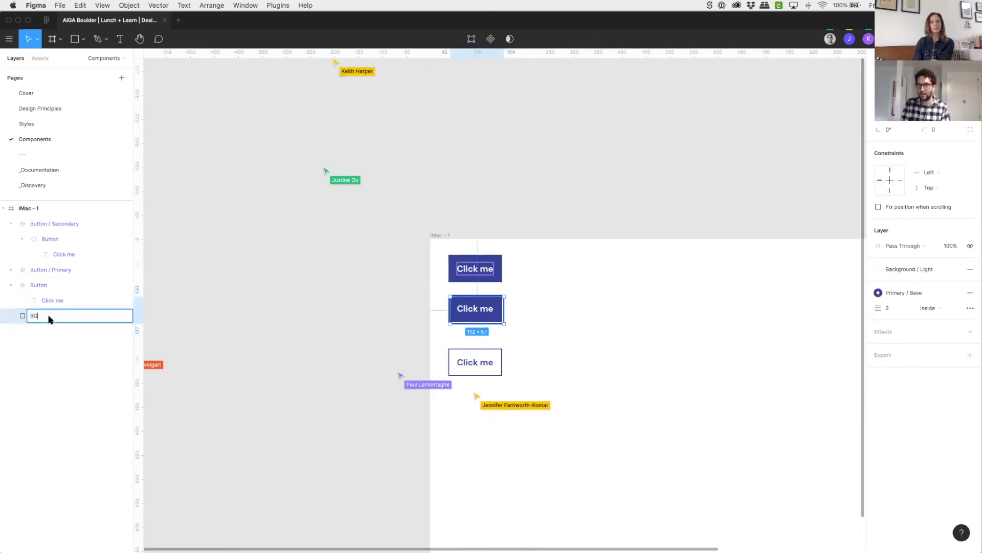
pyautogui.press('Return')
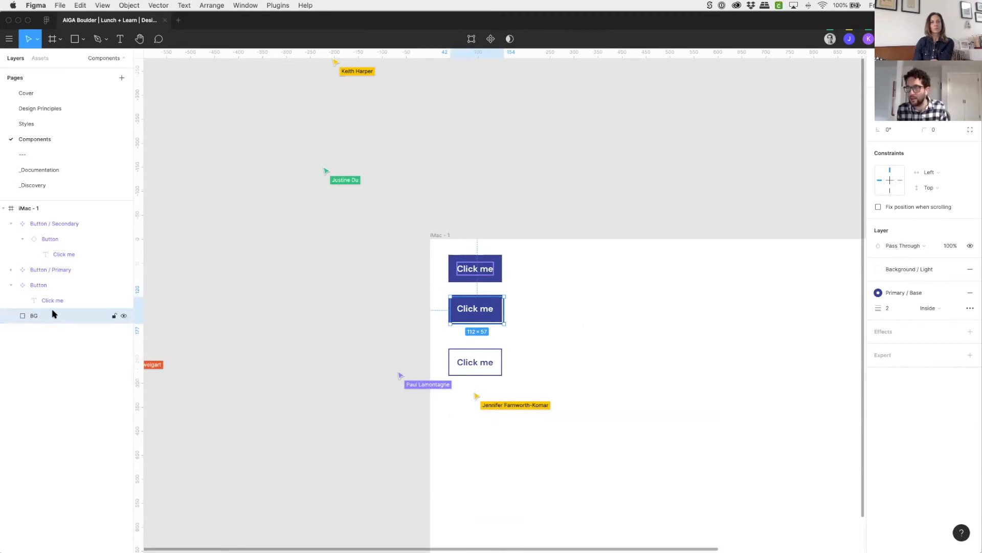
# - Move the BG layer into the Button / Primary component and remove Auto Layout from that component
pyautogui.moveTo(55, 313); pyautogui.dragTo(61, 271)
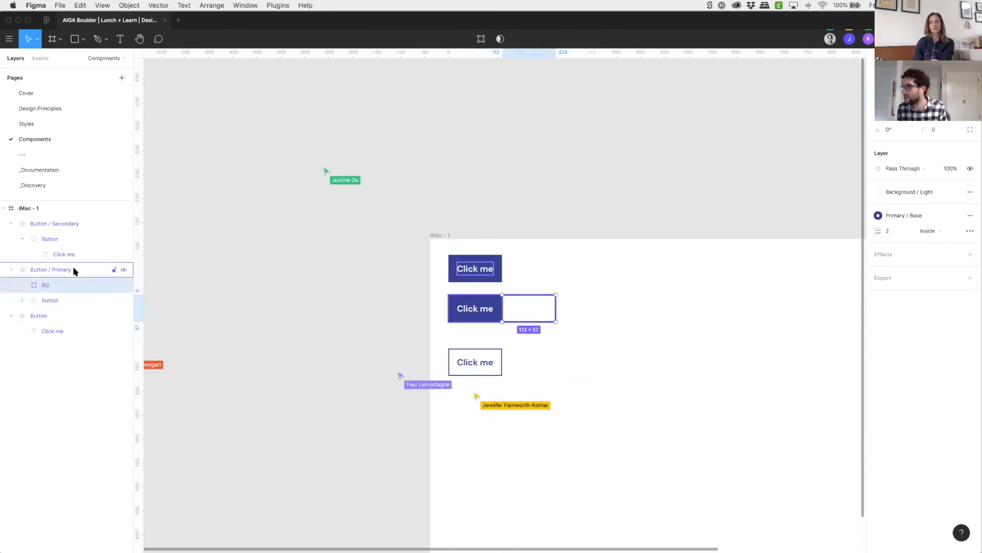
pyautogui.click(75, 271)
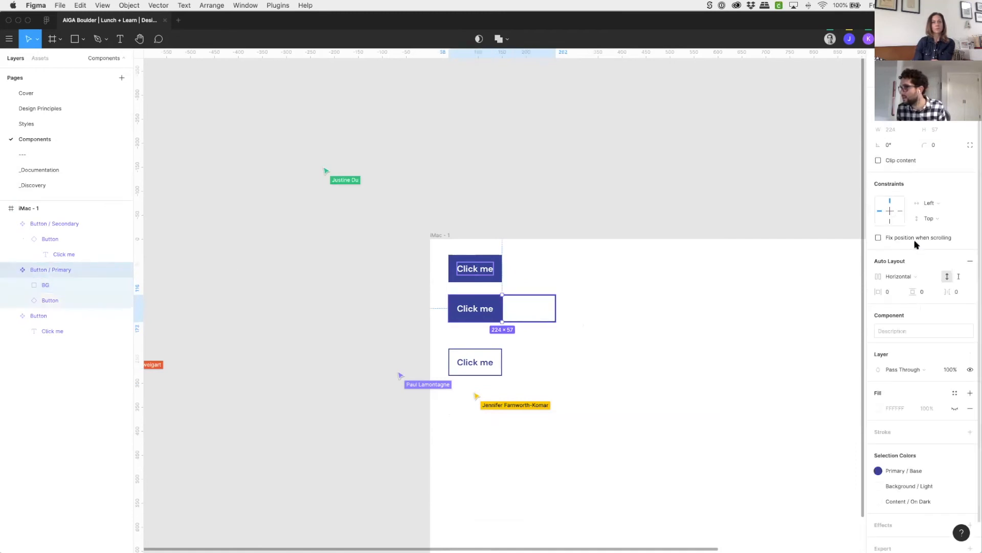
pyautogui.click(44, 301)
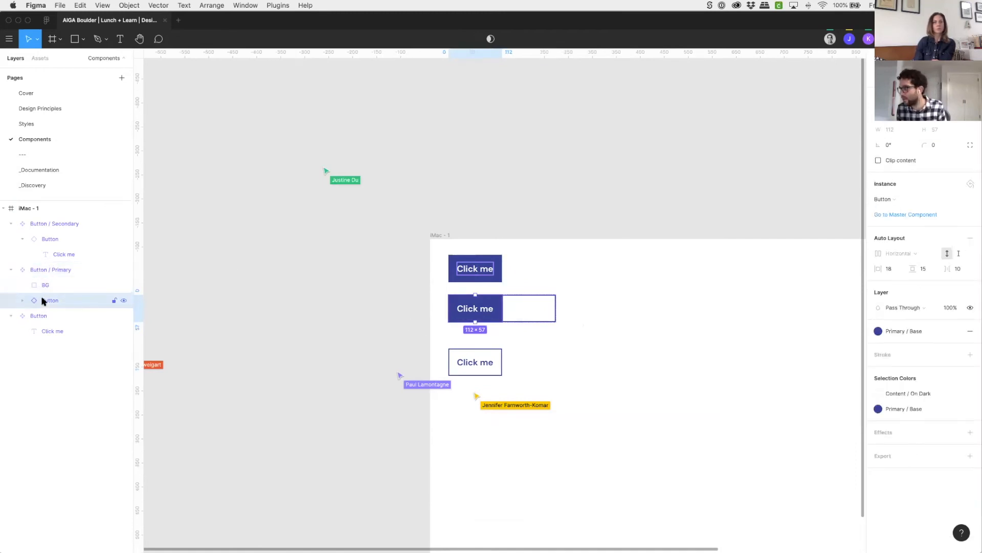
pyautogui.click(57, 273)
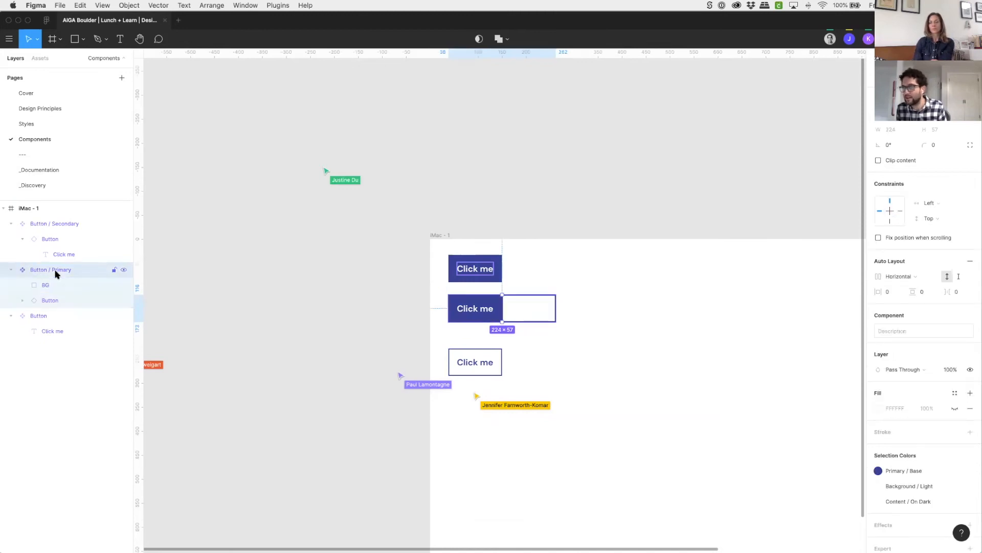
pyautogui.click(971, 262)
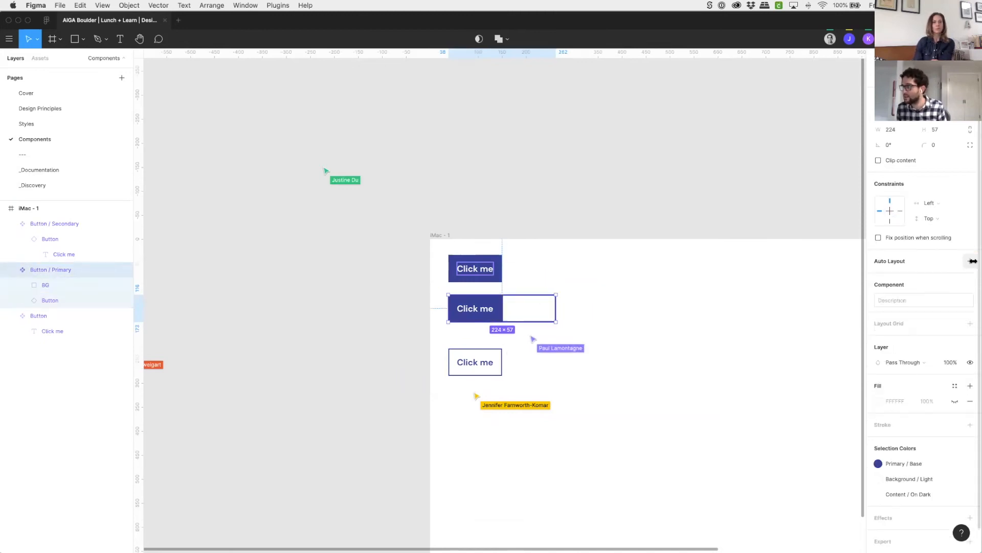
# - Undo the removal of Auto Layout from Button / Primary and the move of the BG layer into that component
pyautogui.press('super+z')
pyautogui.press('super+z')
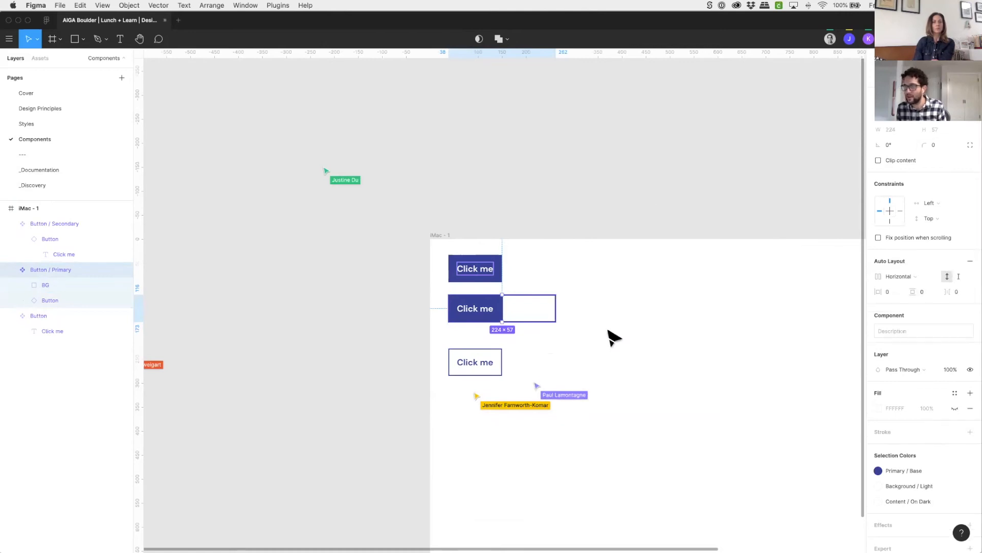
pyautogui.press('super+z')
pyautogui.press('super+z')
pyautogui.press('super+z')
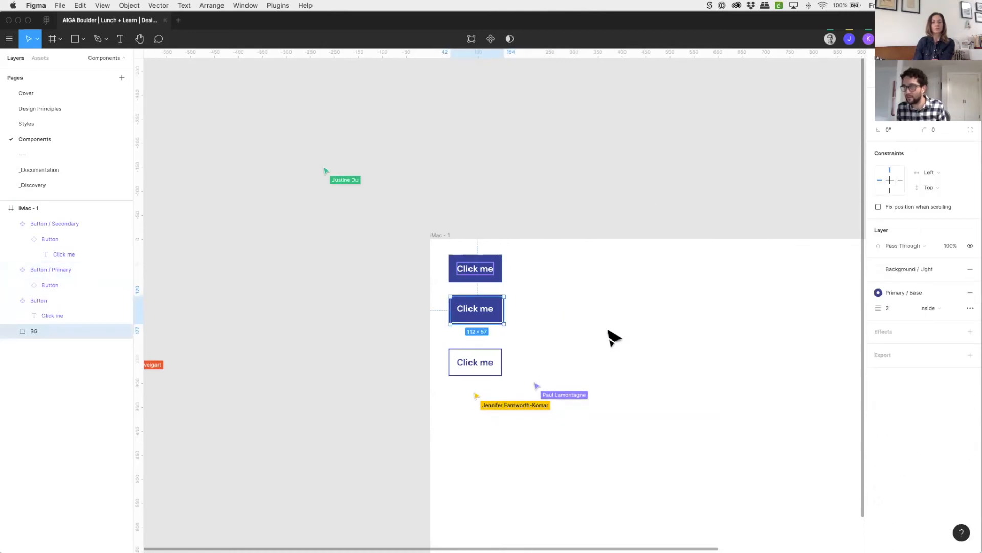
pyautogui.click(318, 320)
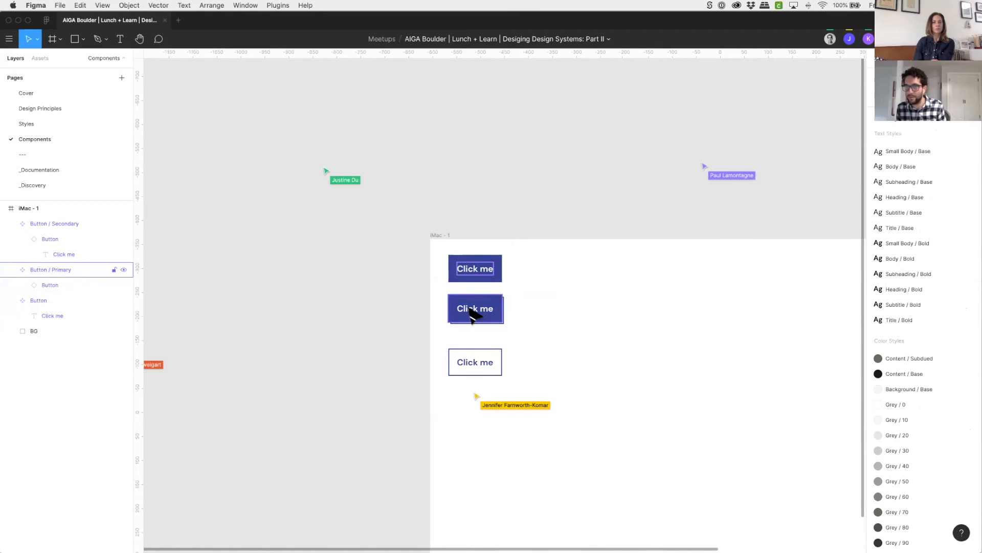
# - Remove Auto Layout from the Button / Primary component while BG is still outside it
pyautogui.click(469, 309)
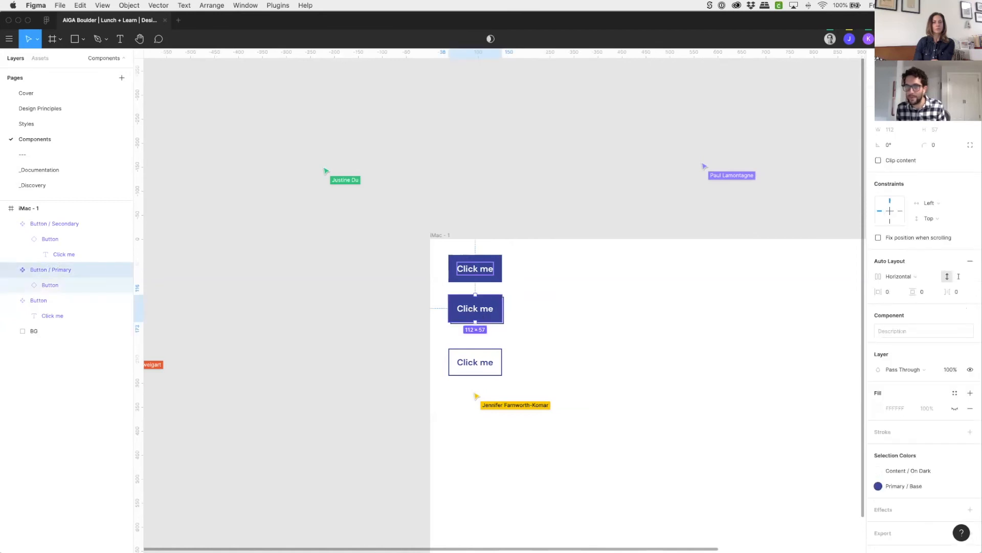
pyautogui.click(53, 286)
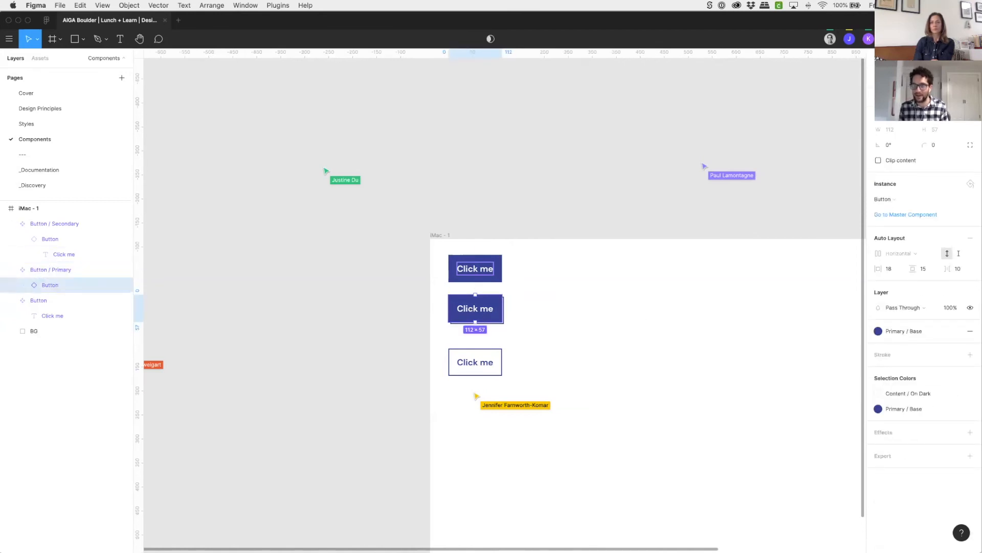
pyautogui.click(90, 270)
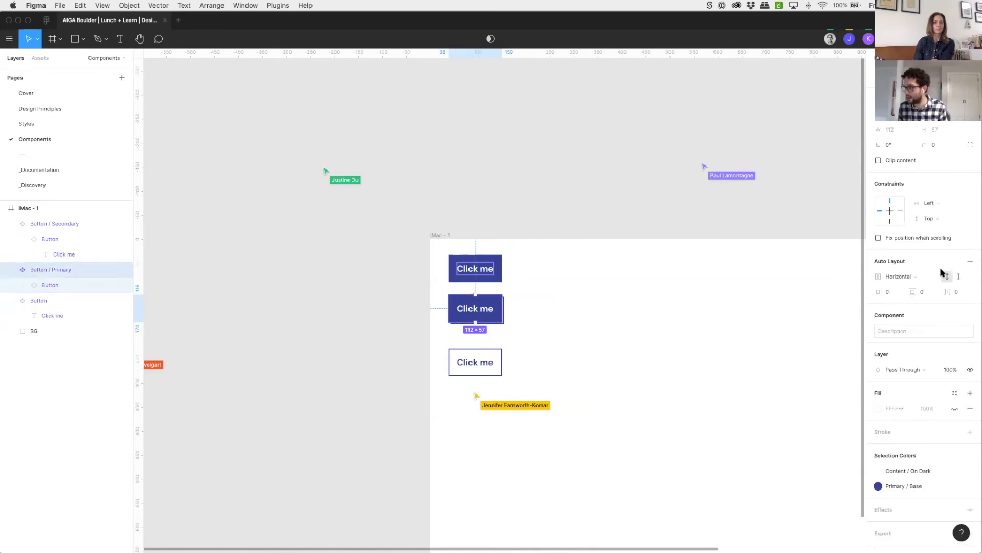
pyautogui.click(971, 263)
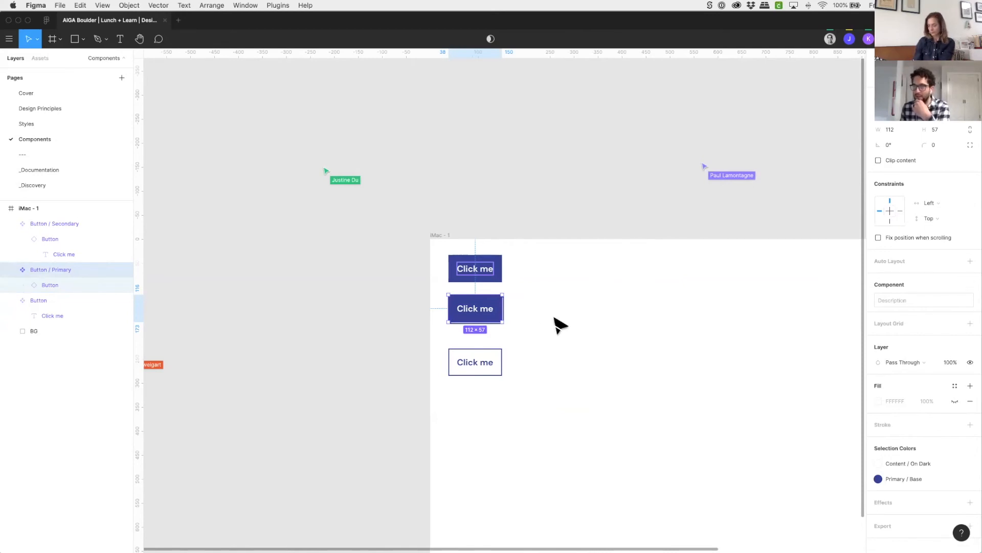
pyautogui.click(275, 292)
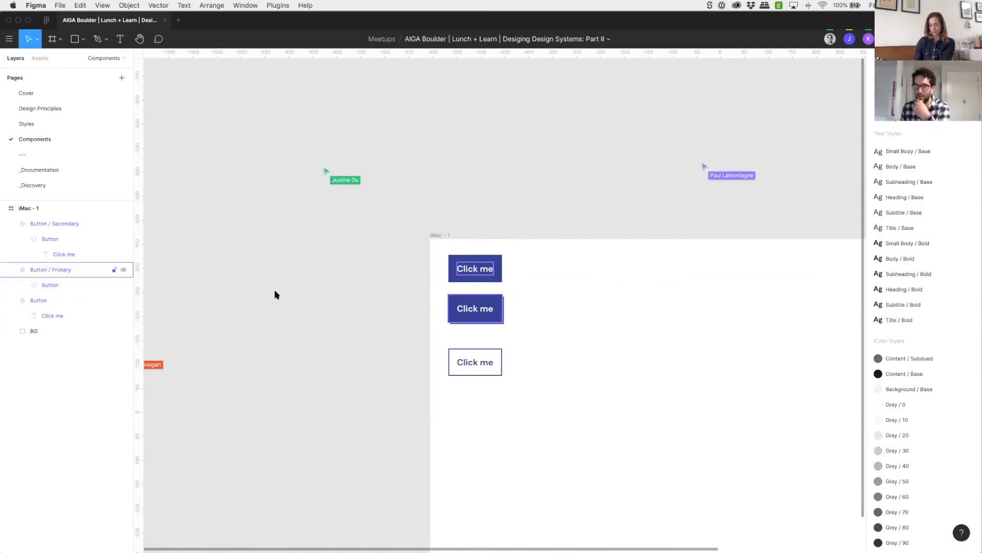
# - Move the BG layer into the Button / Primary component and place it behind the nested Button instance
pyautogui.click(36, 332)
pyautogui.moveTo(36, 335); pyautogui.dragTo(44, 283)
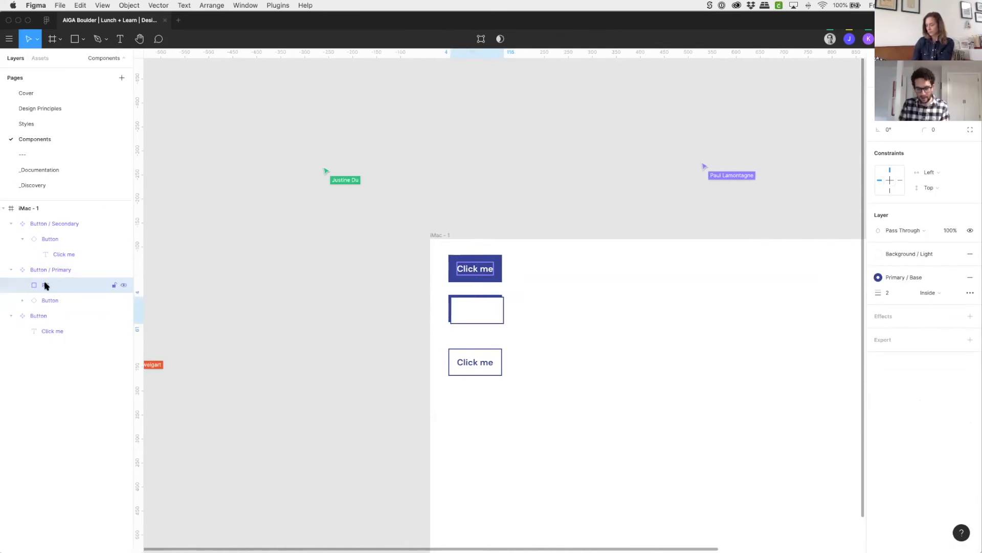
pyautogui.press('super+bracketleft')
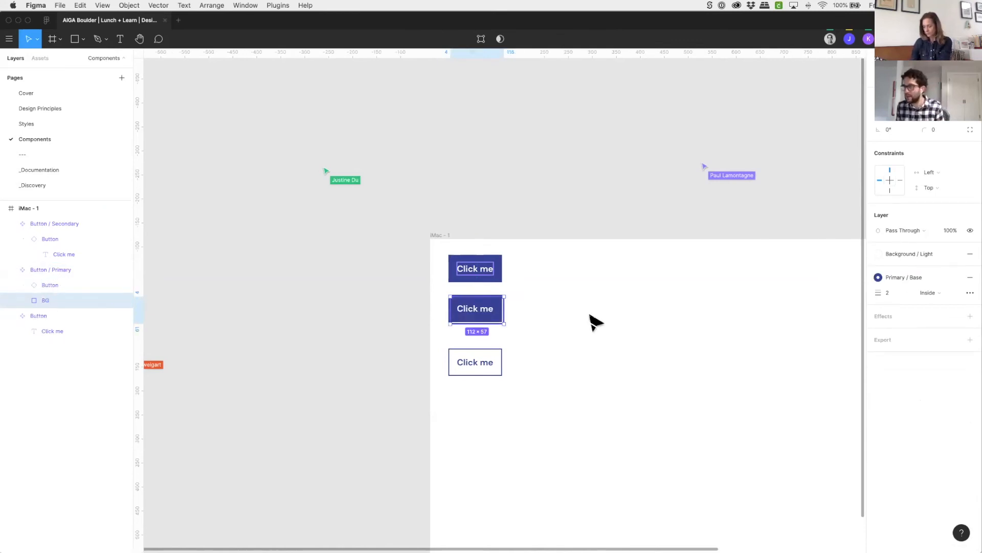
pyautogui.press('Escape')
# - Set the constraints of BG in Button / Primary to Left & Right horizontally and Top & Bottom vertically
pyautogui.click(44, 301)
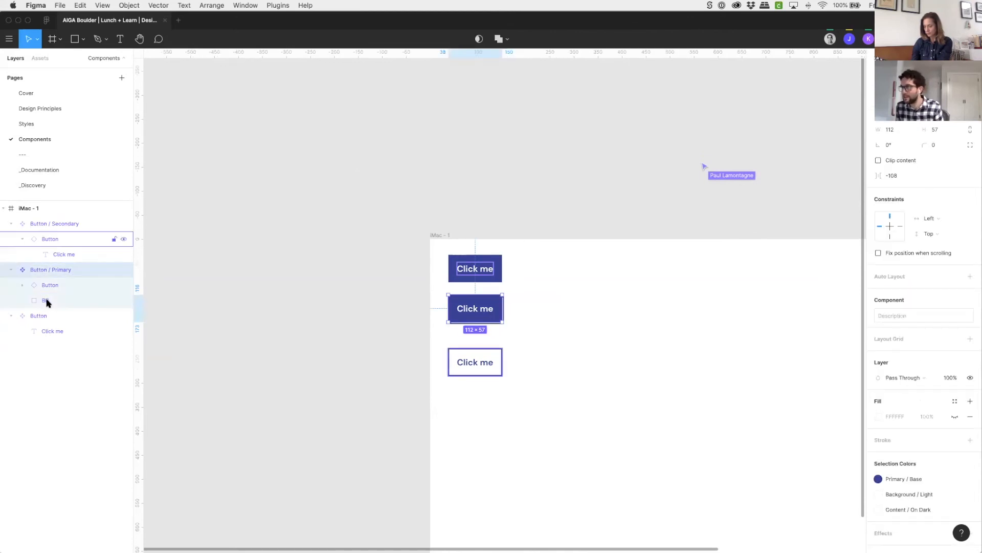
pyautogui.click(890, 189)
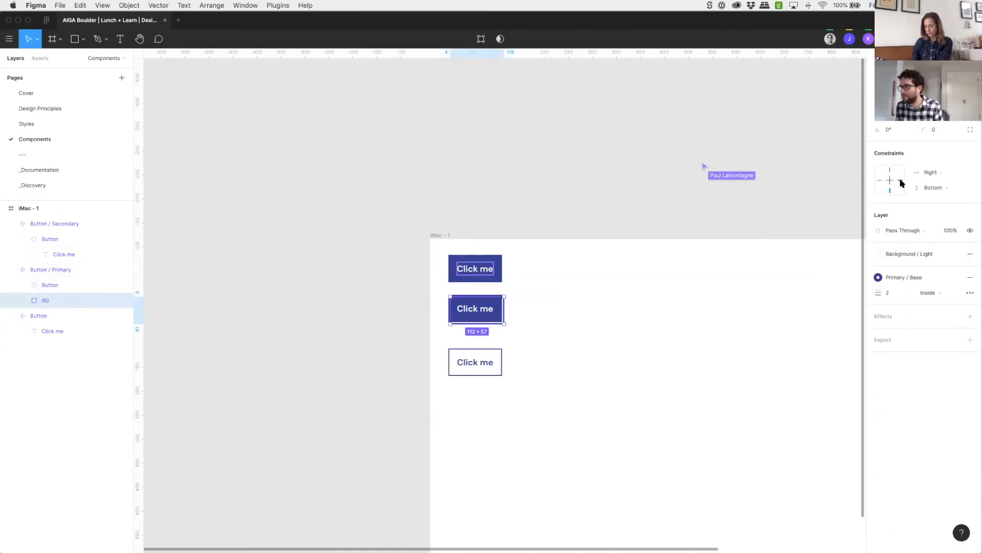
pyautogui.keyDown('shift'); pyautogui.click(882, 181); pyautogui.keyUp('shift')
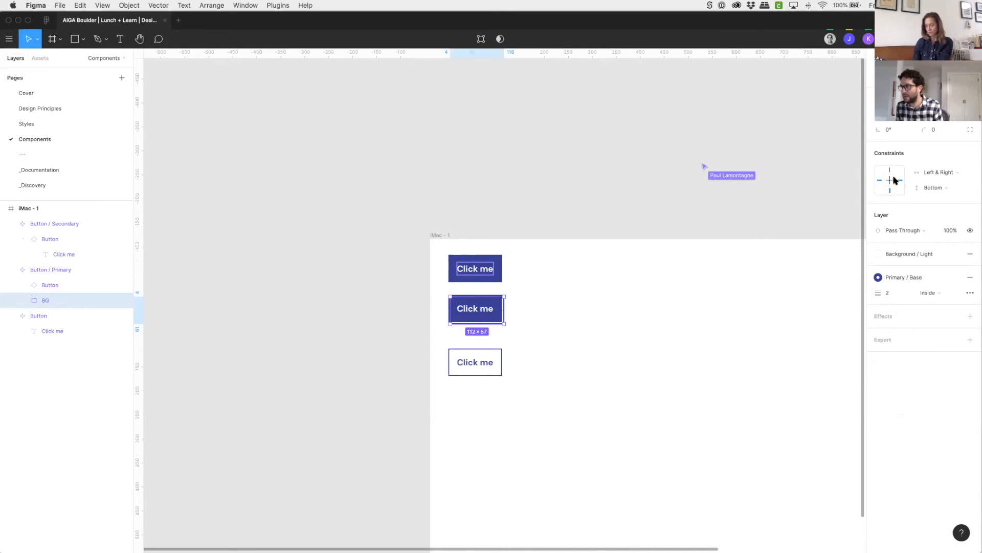
pyautogui.click(889, 172)
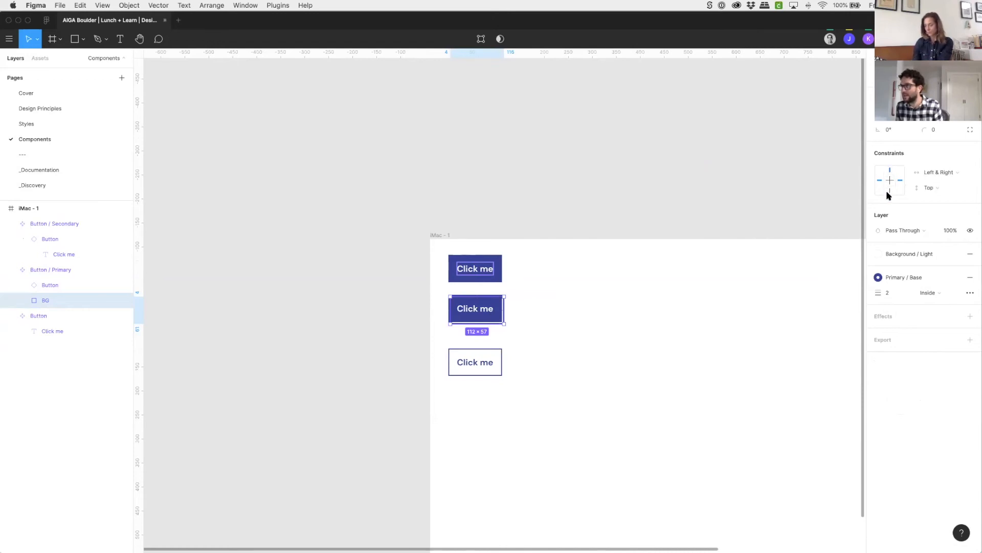
pyautogui.click(889, 191)
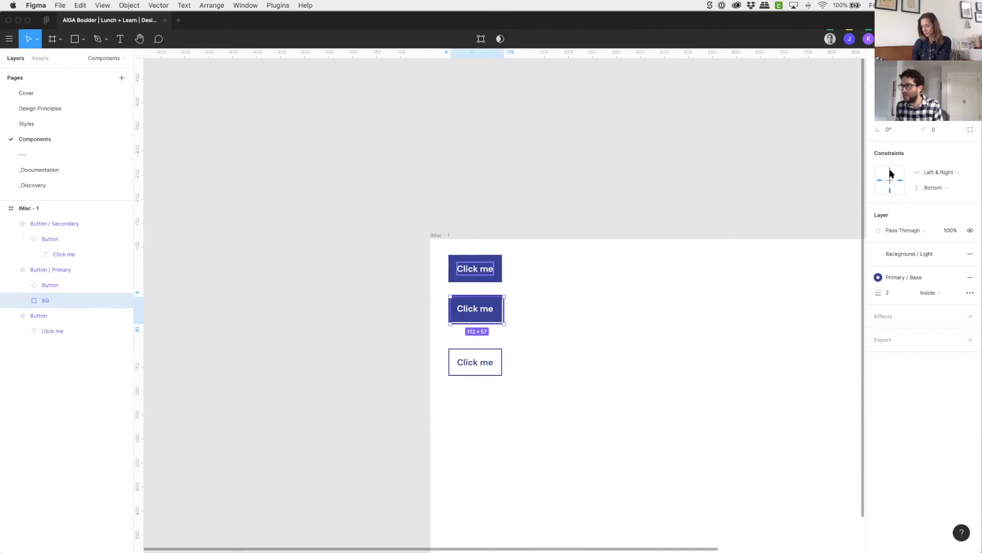
pyautogui.keyDown('shift'); pyautogui.click(890, 172); pyautogui.keyUp('shift')
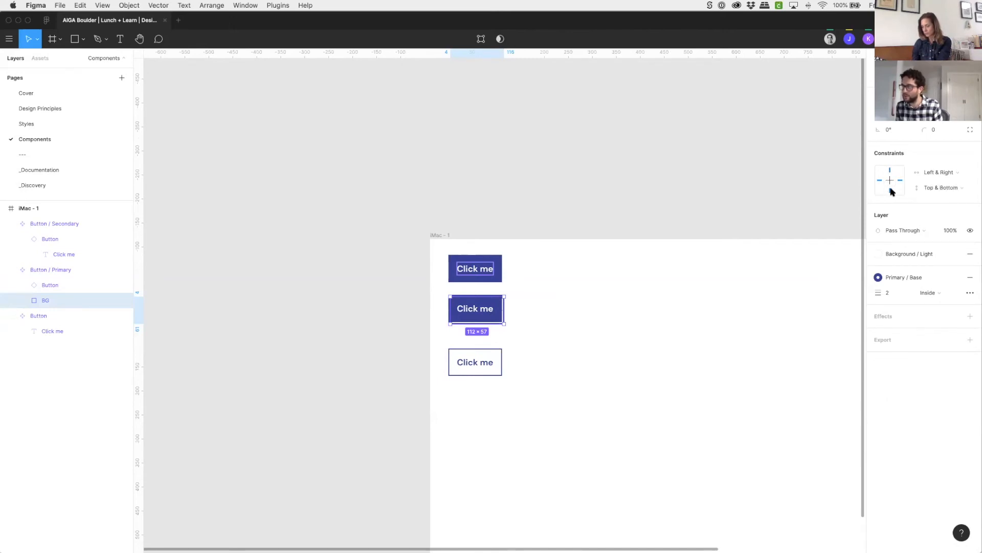
pyautogui.click(501, 326)
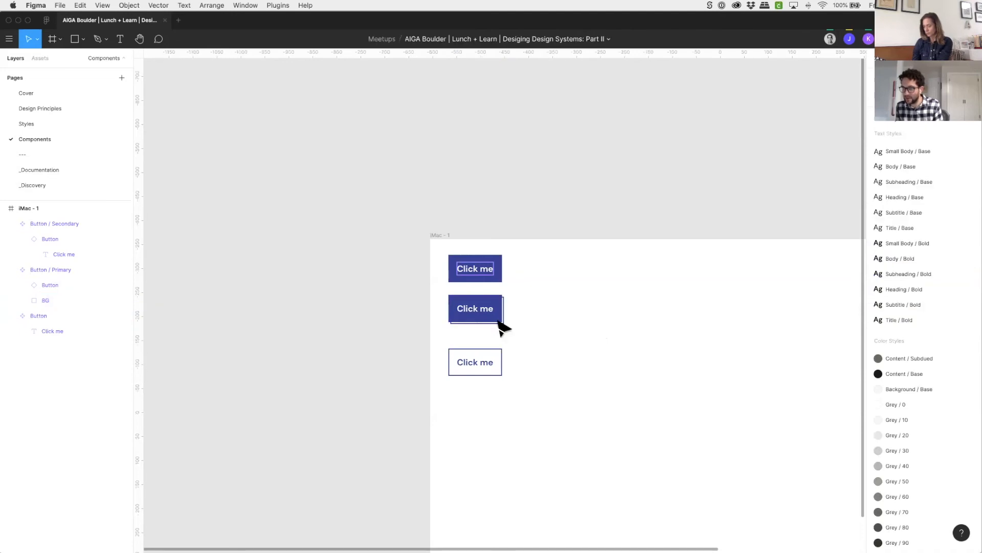
# - Create an instance of Button / Primary beside the original and change its label to "Now we have a longer title"
pyautogui.click(471, 314)
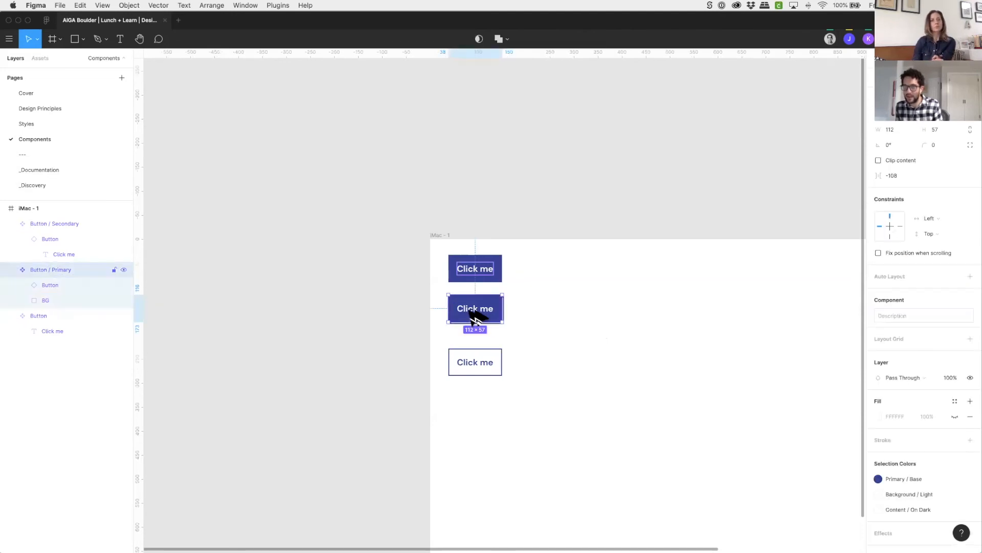
pyautogui.moveTo(473, 318); pyautogui.dragTo(576, 308)
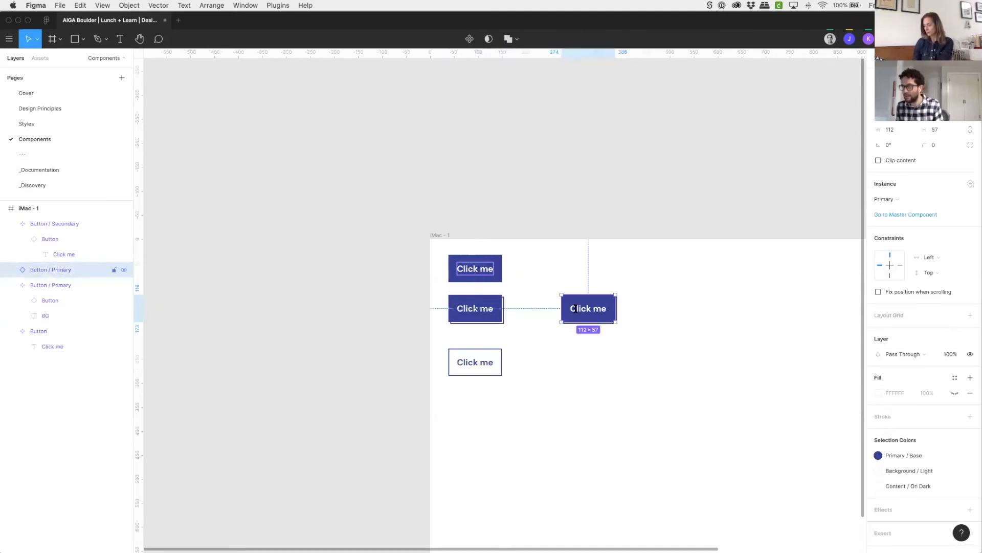
pyautogui.doubleClick(576, 308)
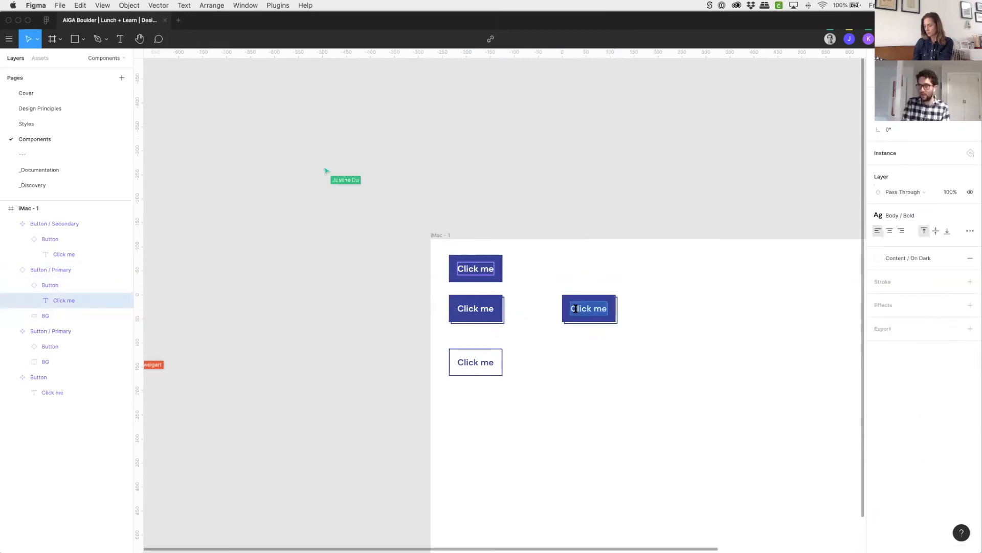
pyautogui.write('Now')
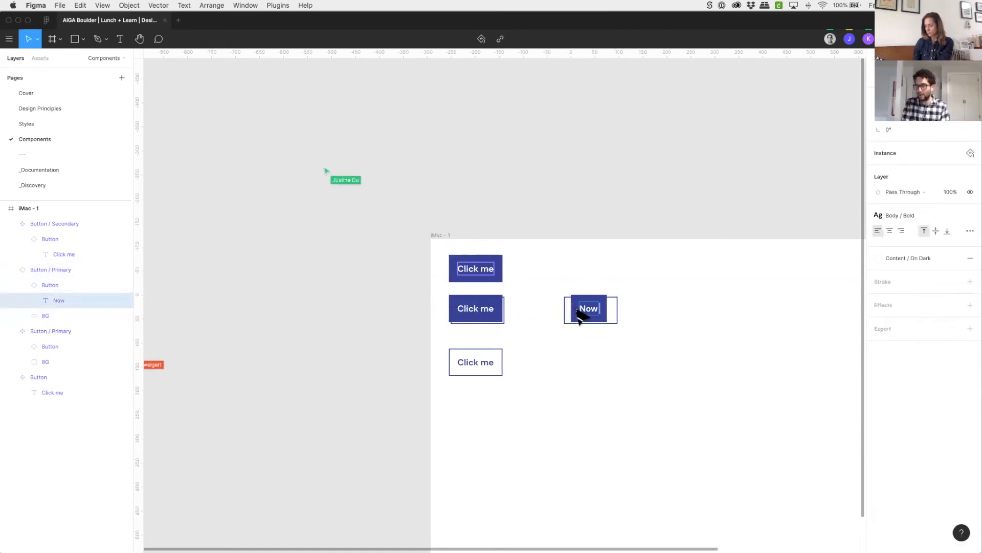
pyautogui.write(' we have a')
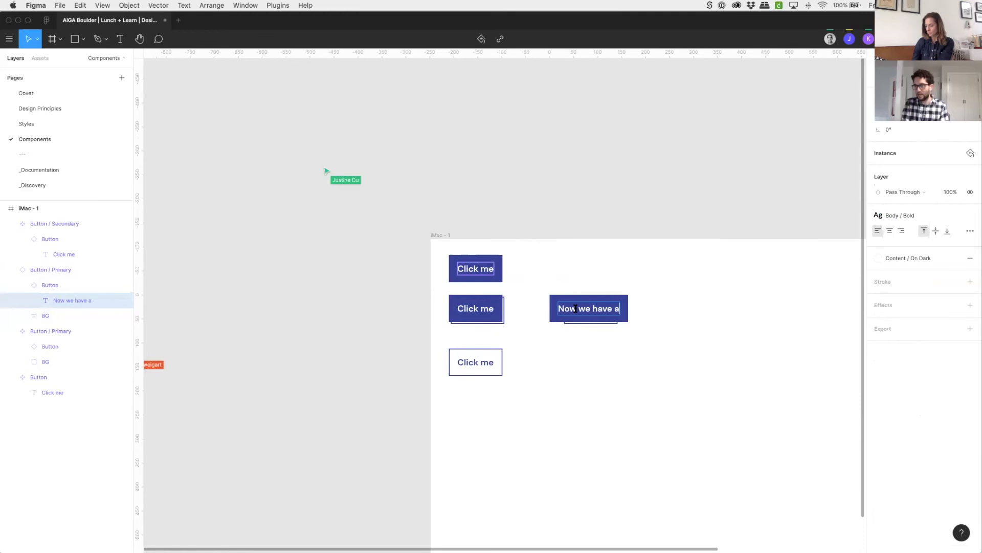
pyautogui.write(' longer title')
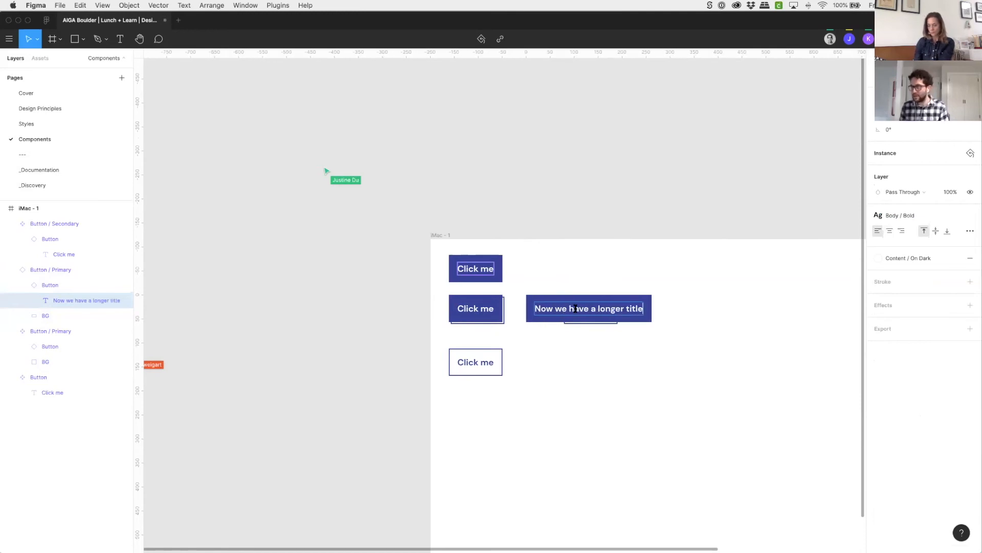
pyautogui.press('Escape')
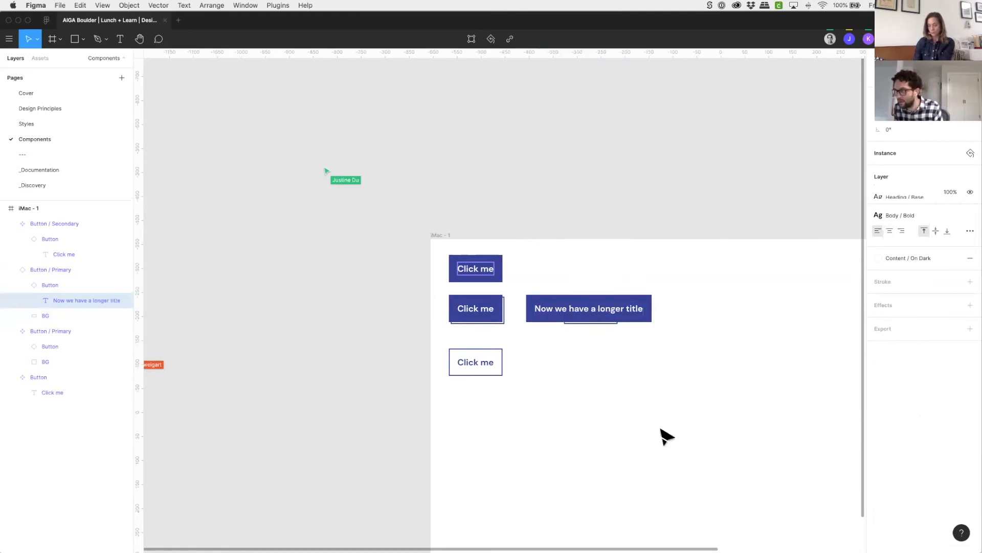
# - Examine up close how the offset background follows the width of the longer-titled Button / Primary instance
pyautogui.click(664, 437)
pyautogui.click(567, 319)
pyautogui.moveTo(557, 307); pyautogui.dragTo(653, 311)
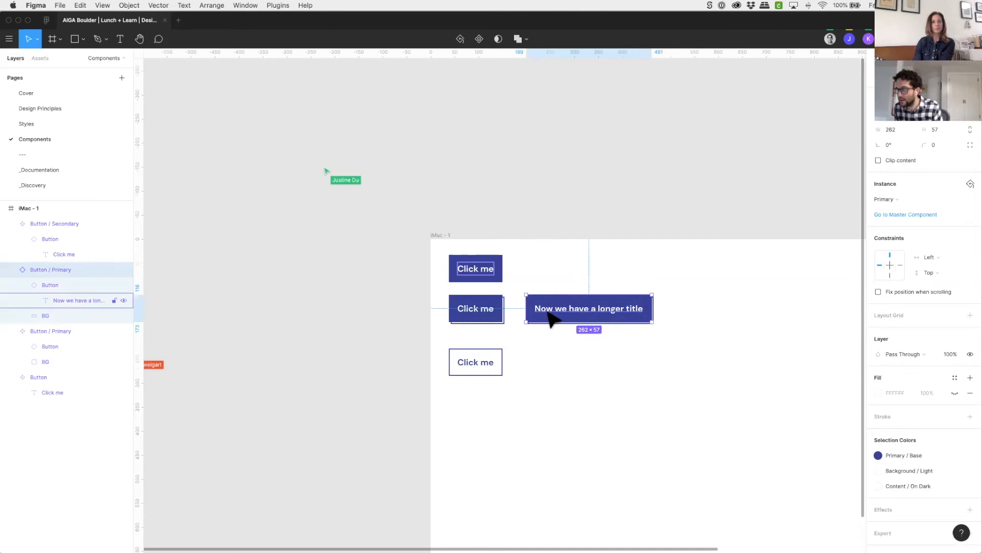
pyautogui.scroll(5, 556, 318)
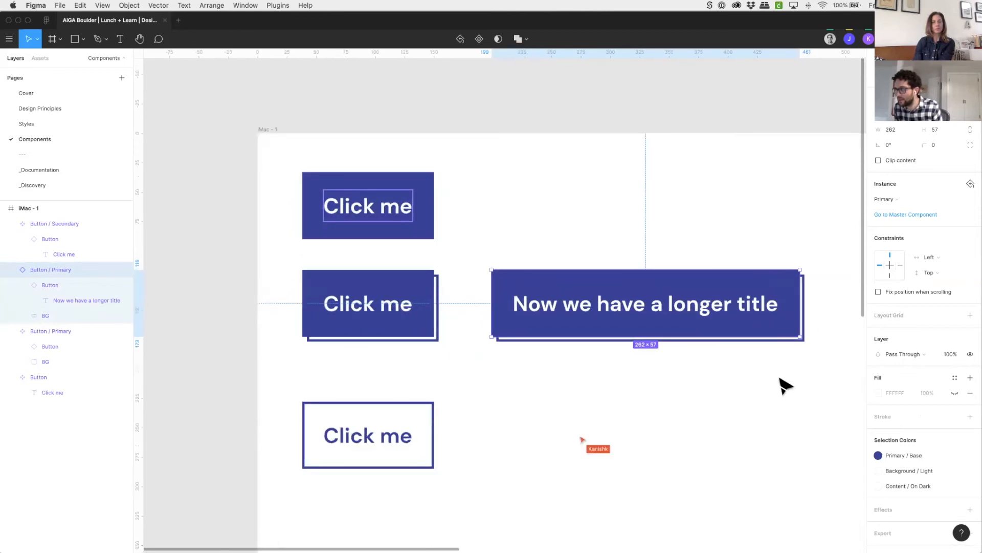
pyautogui.click(756, 379)
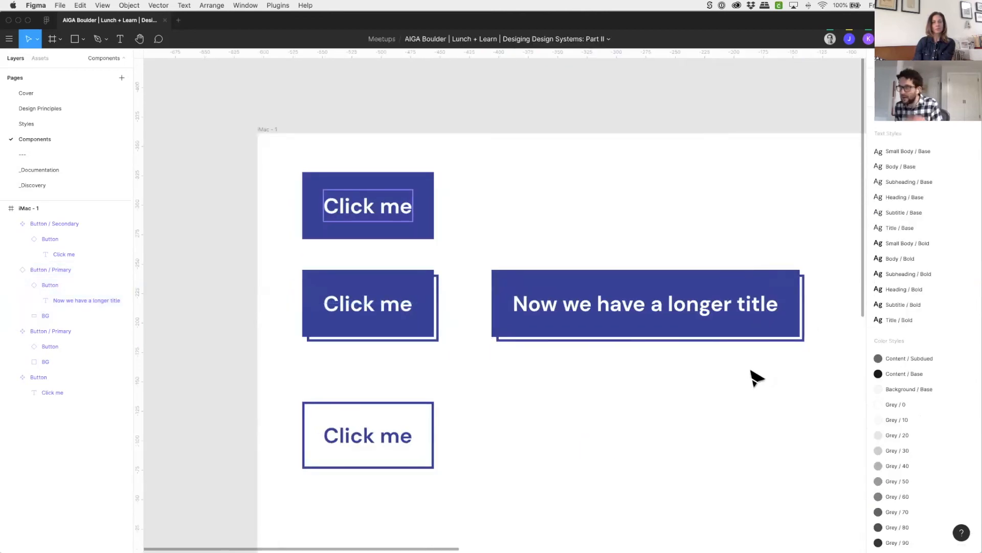
# - Delete the Button / Primary test instance labelled "Now we have a longer title"
pyautogui.hotkey('shift', '0')
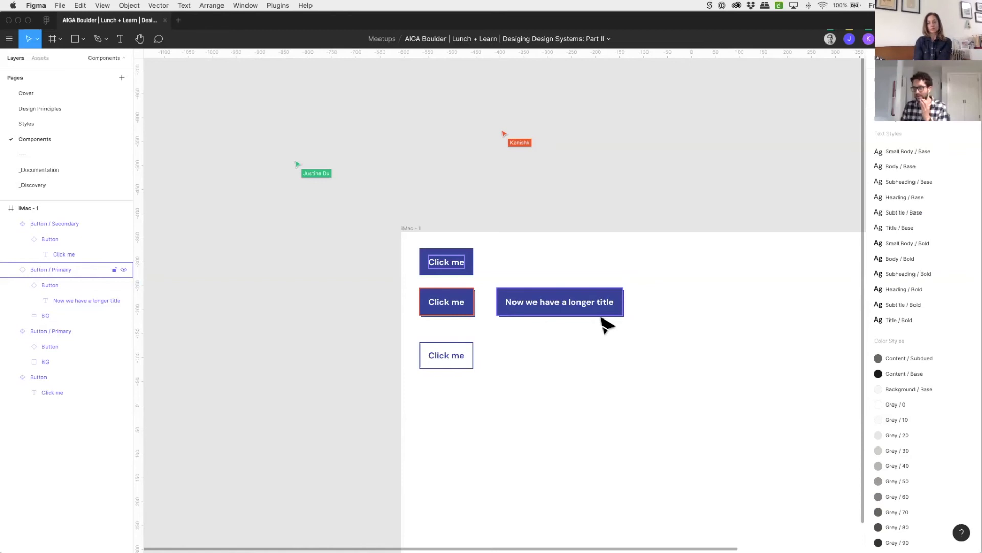
pyautogui.hscroll(-5, 576, 329)
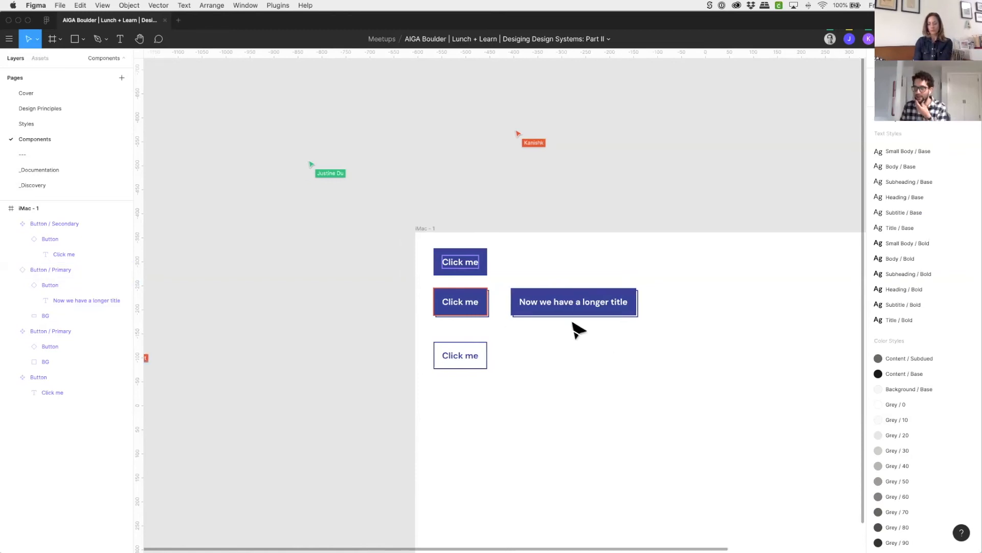
pyautogui.scroll(2, 676, 320)
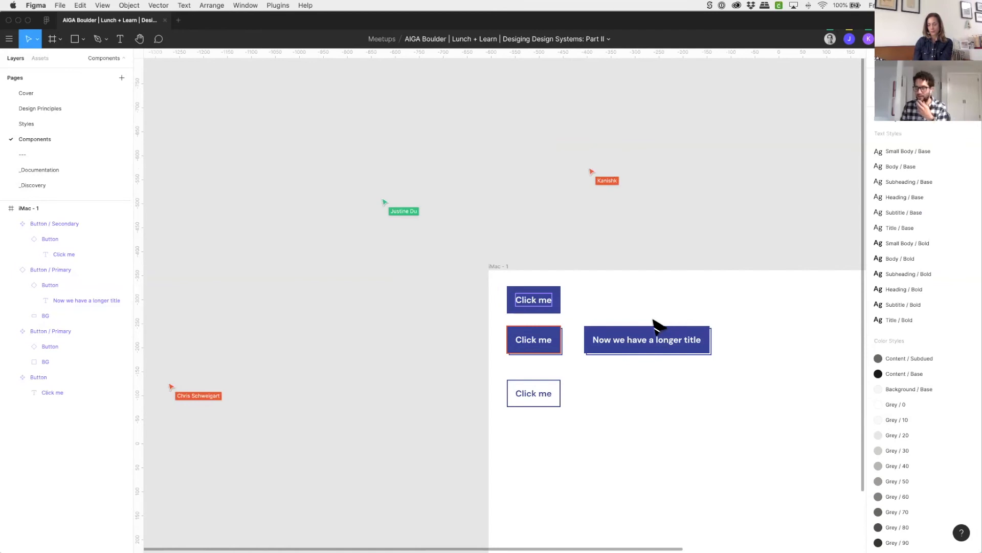
pyautogui.click(656, 346)
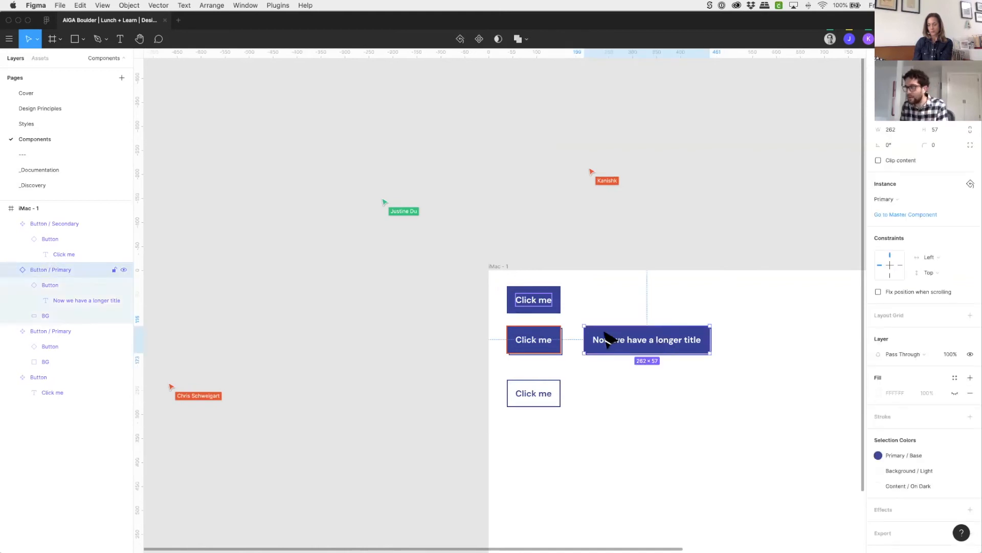
pyautogui.press('Delete')
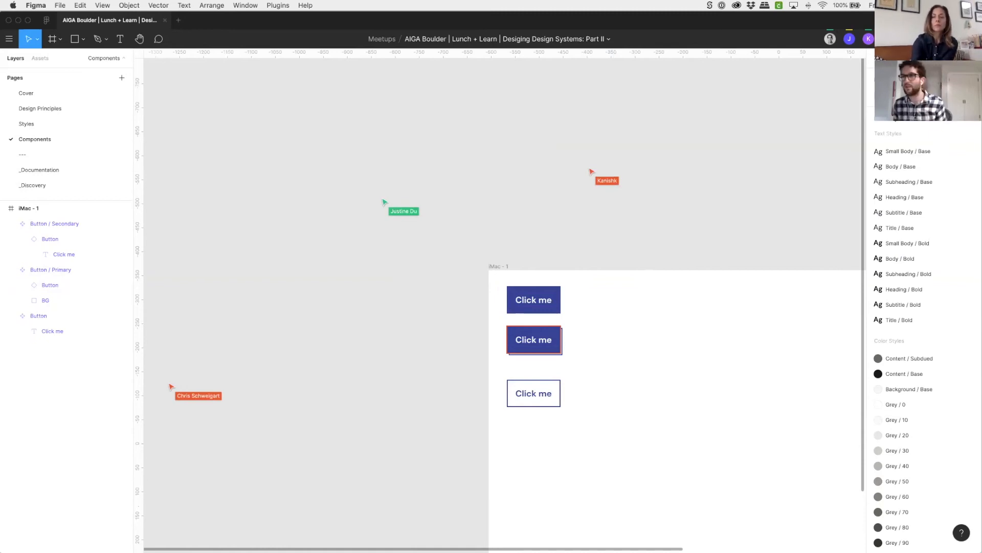
# - Search the Figma Community for the "stark" plugin
pyautogui.click(46, 20)
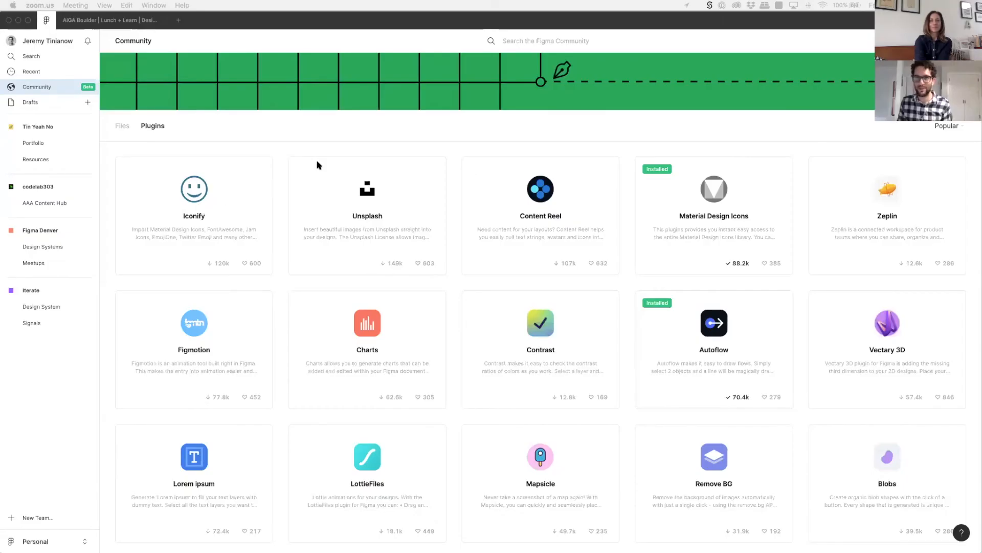
pyautogui.click(546, 41)
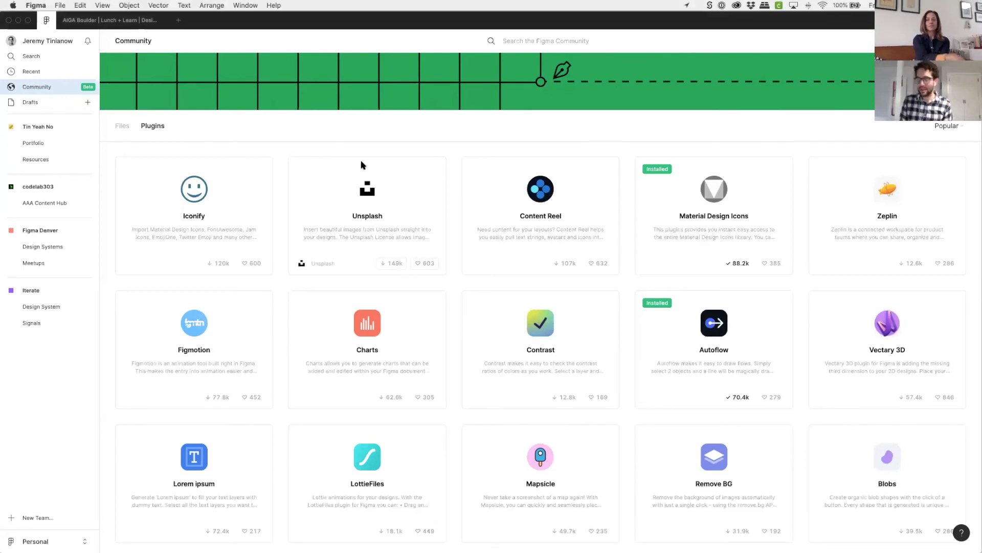
pyautogui.write('stark')
pyautogui.press('Return')
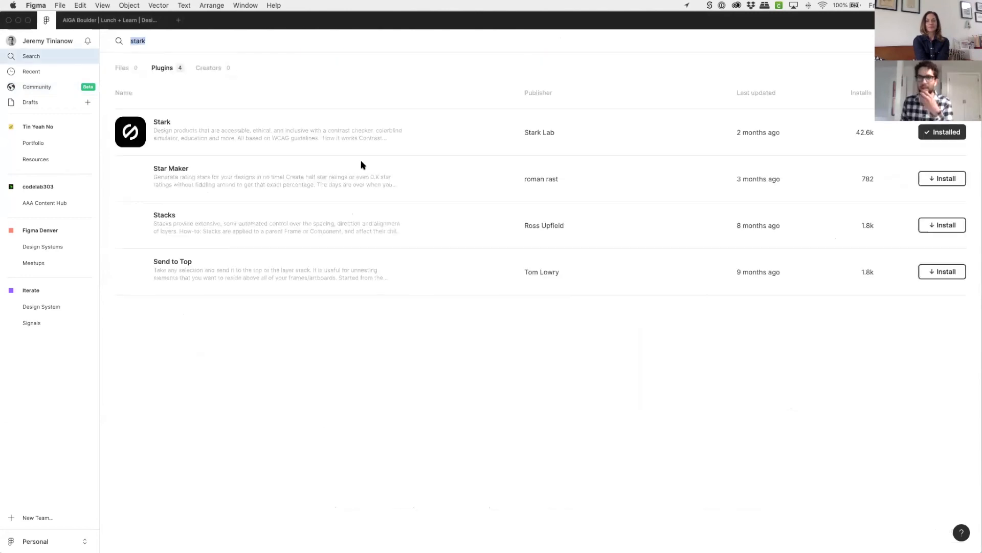
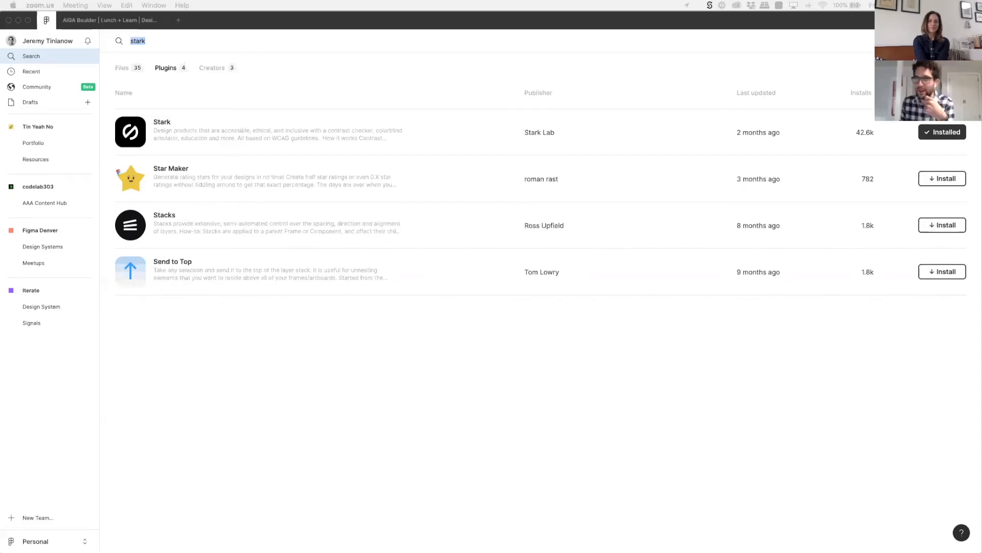
# - Open the Stark plugin's Community page and copy its share link
pyautogui.click(192, 134)
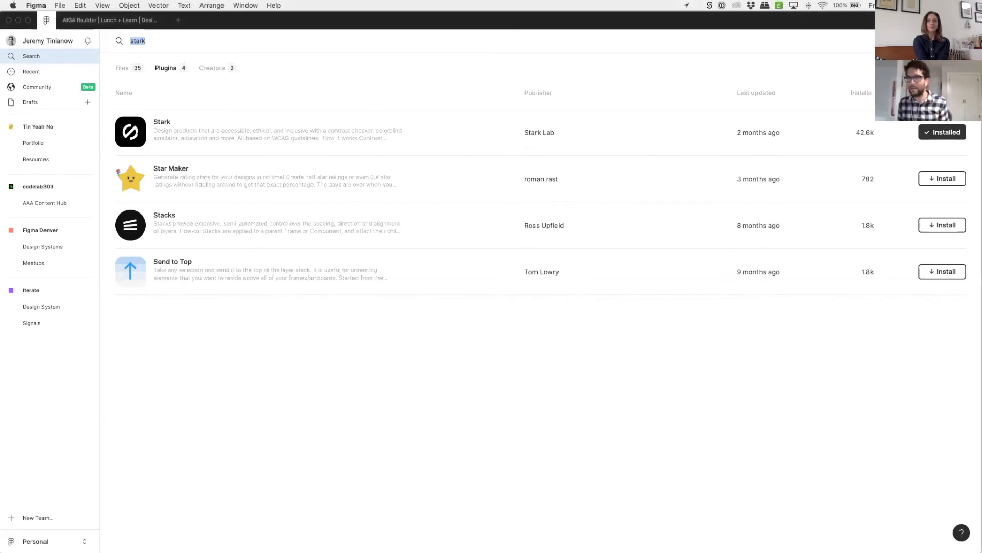
pyautogui.click(146, 134)
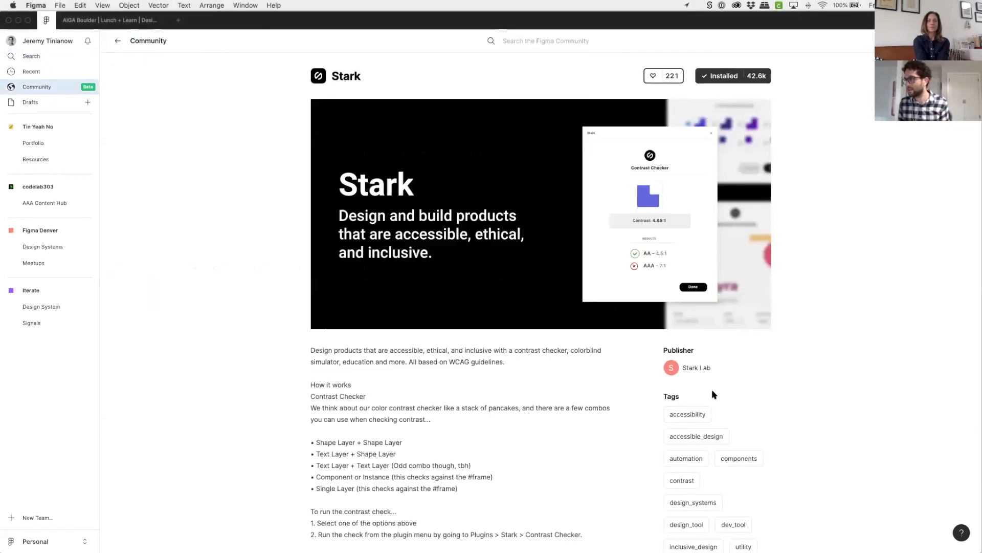
pyautogui.scroll(-5, 715, 437)
pyautogui.click(688, 466)
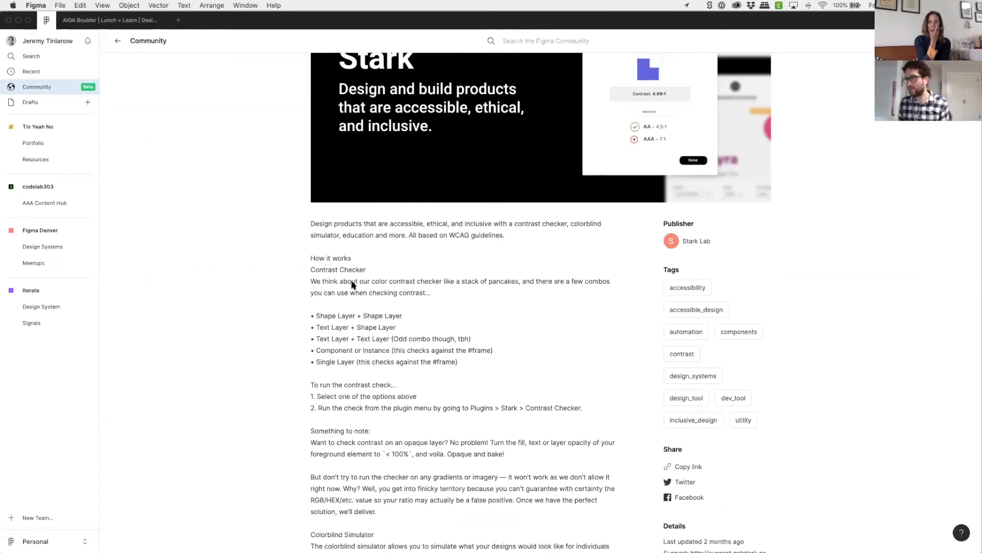
# - Search the Community for "textyles", open the Textyles plugin page and copy its share link
pyautogui.click(117, 43)
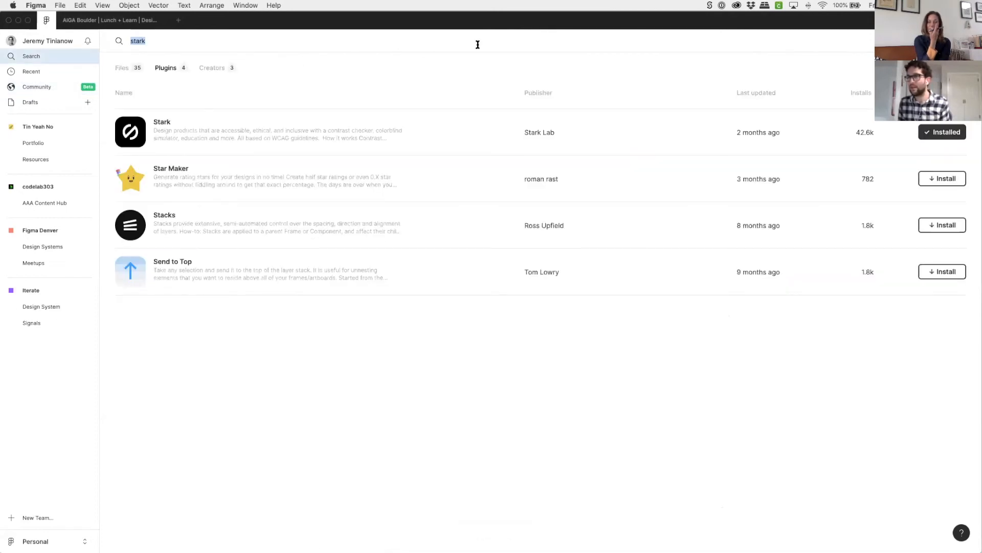
pyautogui.write('texty')
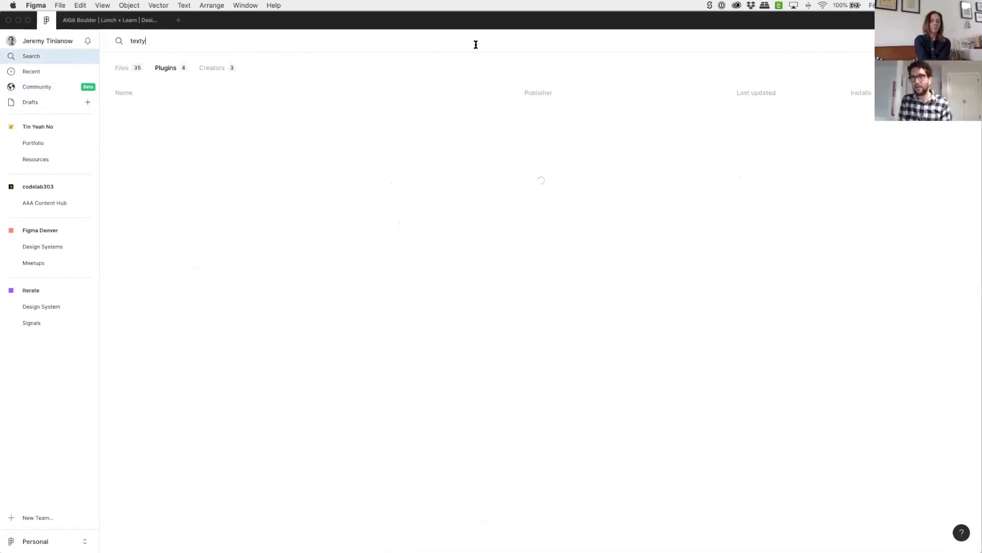
pyautogui.write('les')
pyautogui.click(174, 132)
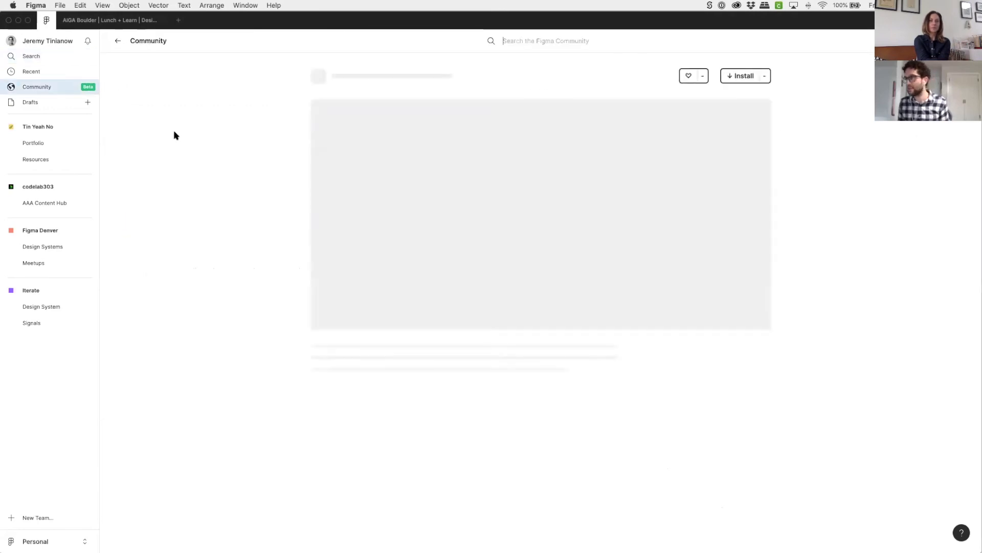
pyautogui.scroll(-2, 614, 425)
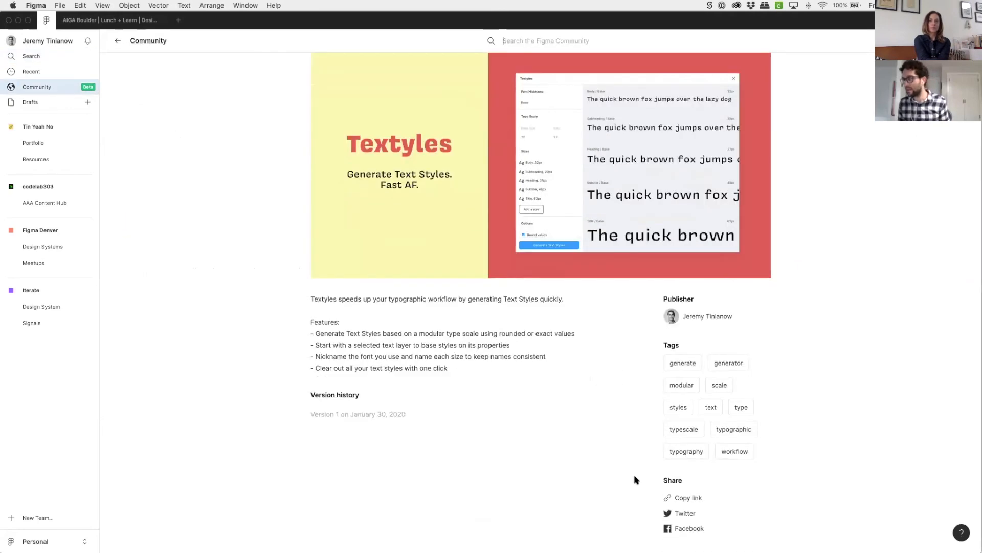
pyautogui.click(694, 499)
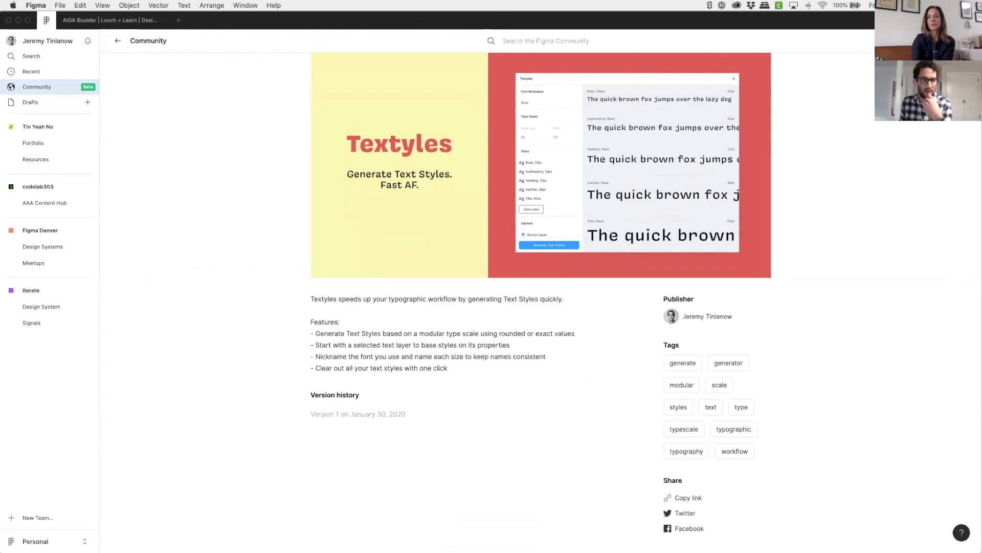
# - Return to the AIGA Boulder design file and publish its styles and components as a library, describing it as the first publish
pyautogui.click(103, 21)
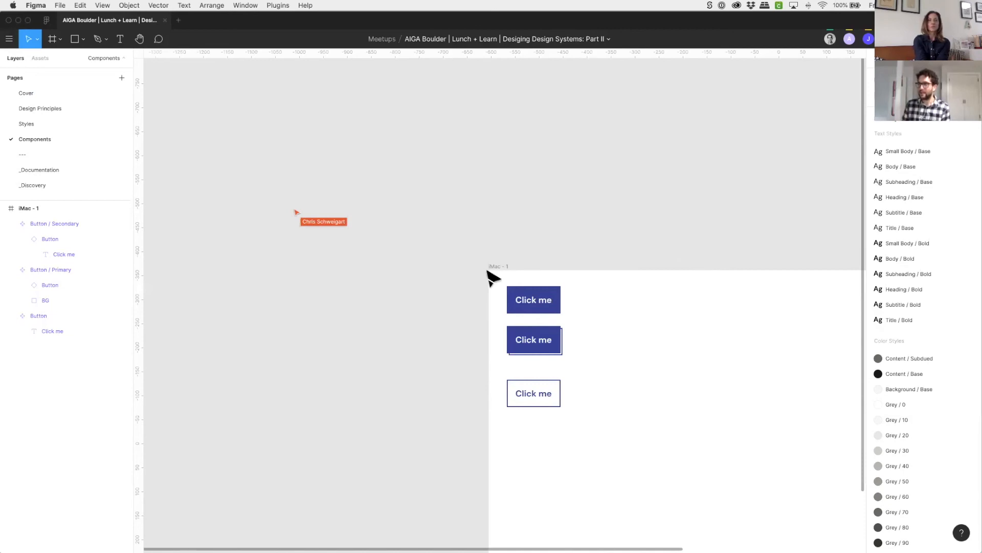
pyautogui.hscroll(5, 535, 284)
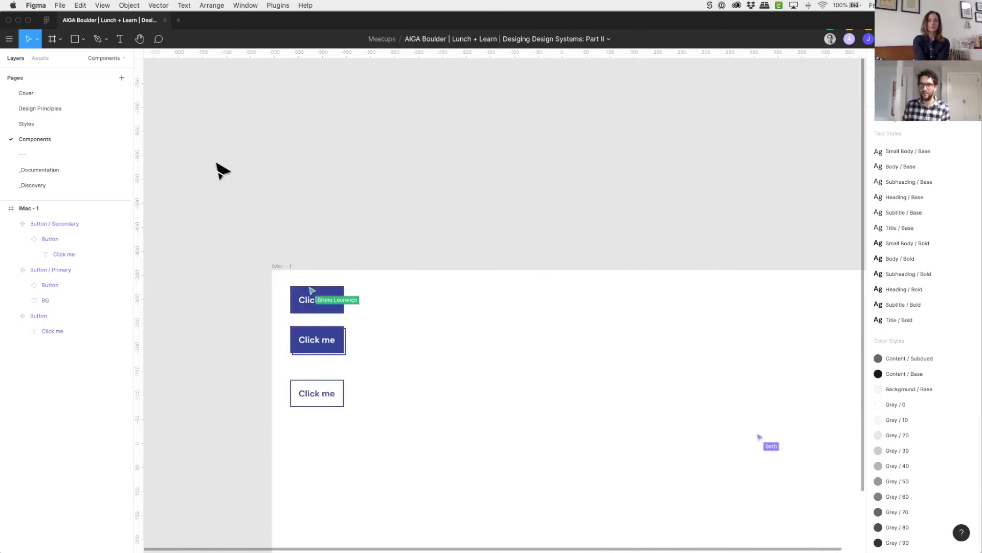
pyautogui.click(37, 60)
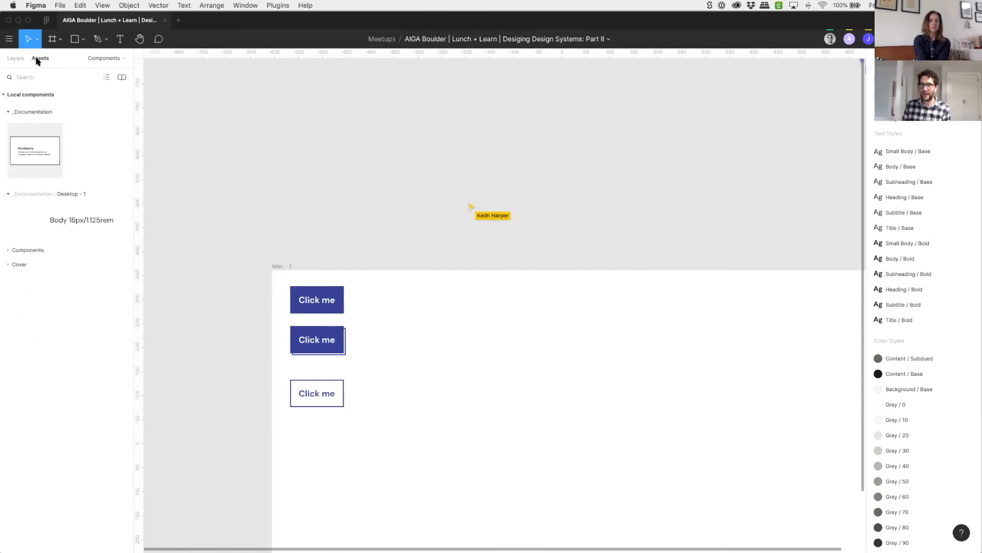
pyautogui.click(121, 77)
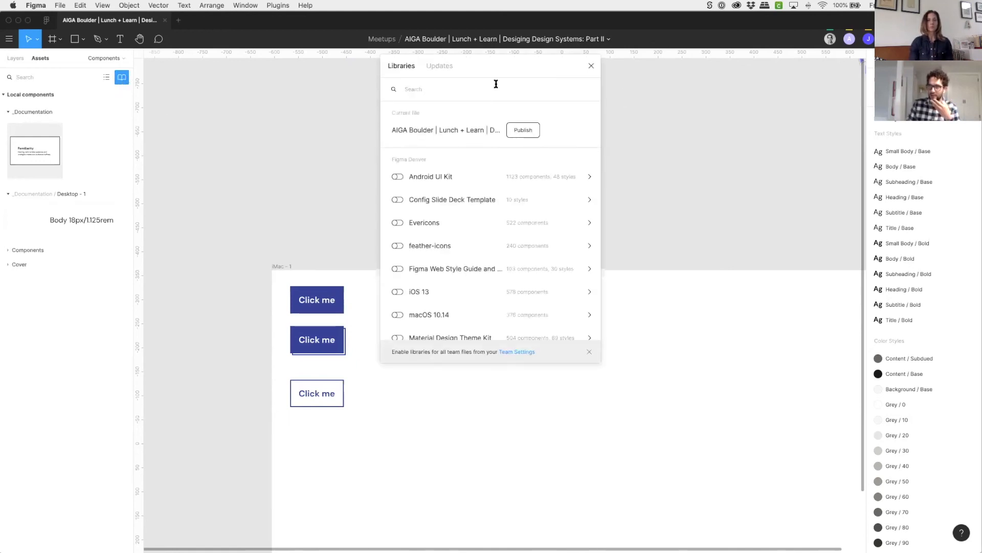
pyautogui.click(524, 130)
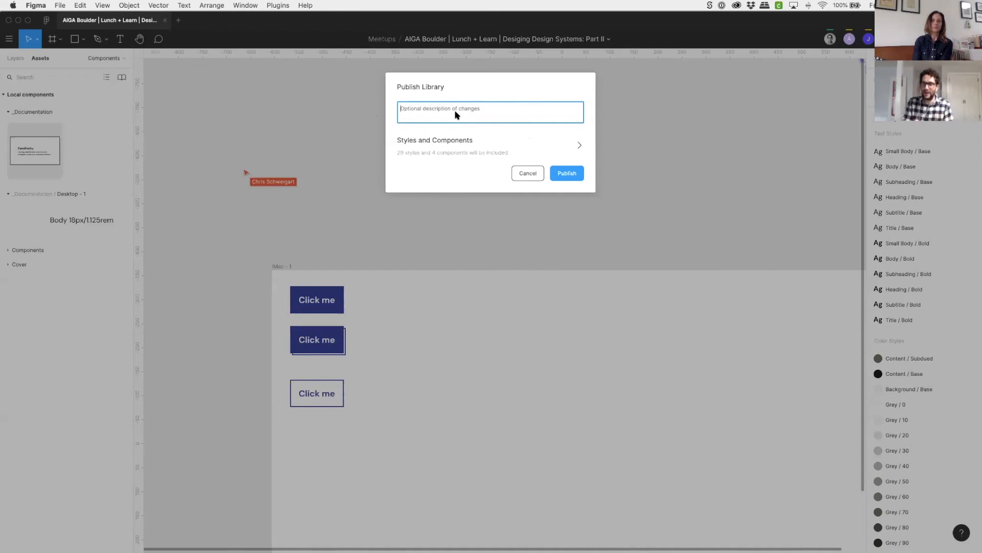
pyautogui.write('First')
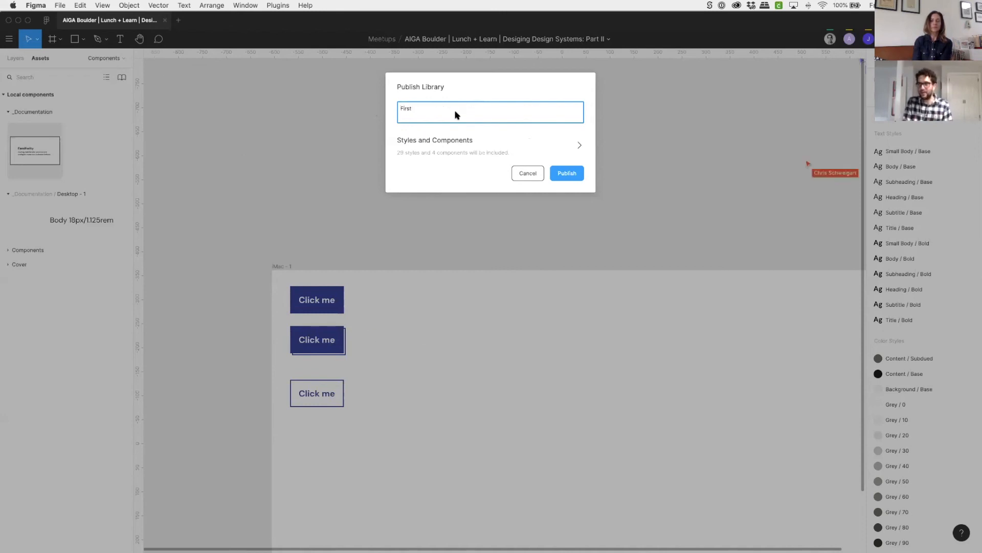
pyautogui.write('blish')
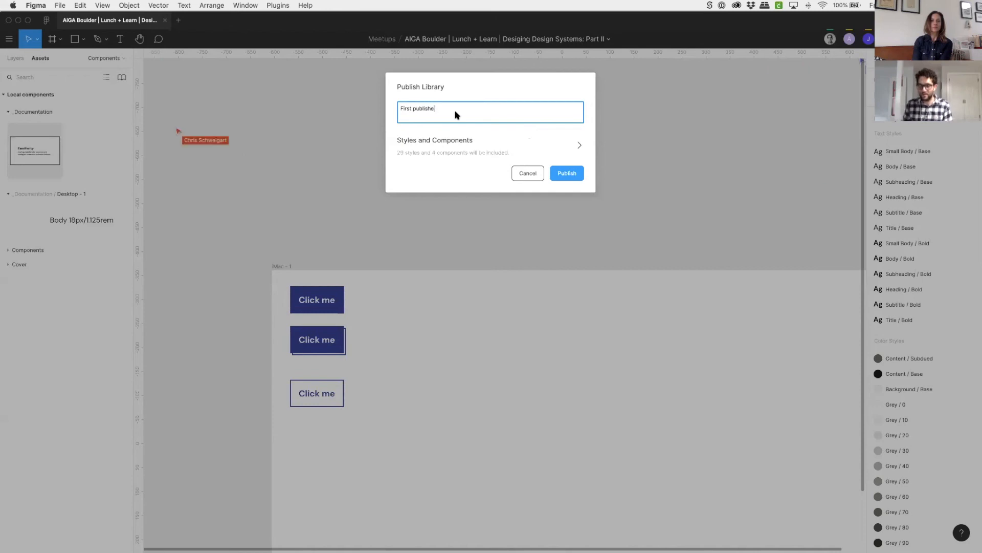
pyautogui.click(567, 174)
# - Examine how the published local components are grouped under Cover, Components and iMac - 1 in the assets
pyautogui.hscroll(1, 476, 531)
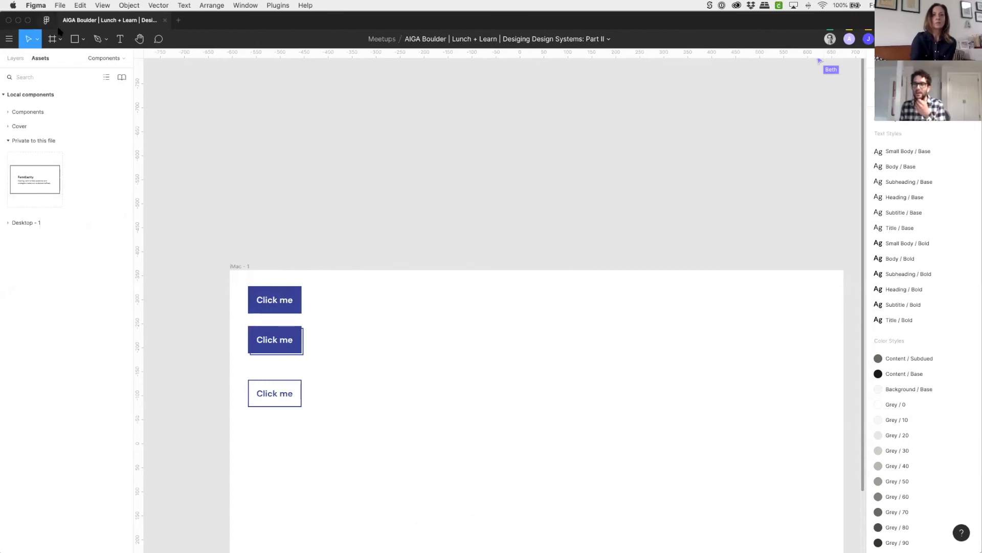
pyautogui.click(14, 140)
pyautogui.click(14, 125)
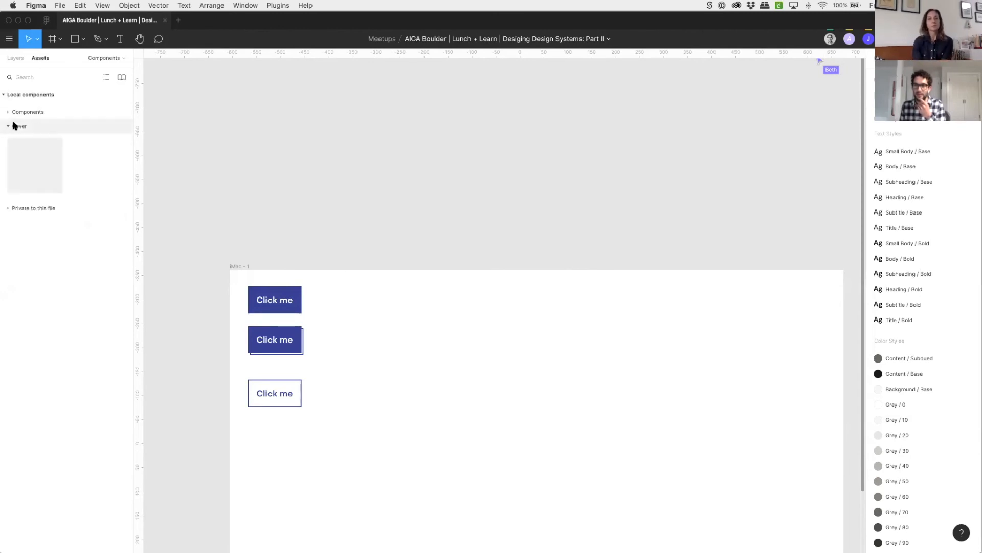
pyautogui.click(16, 126)
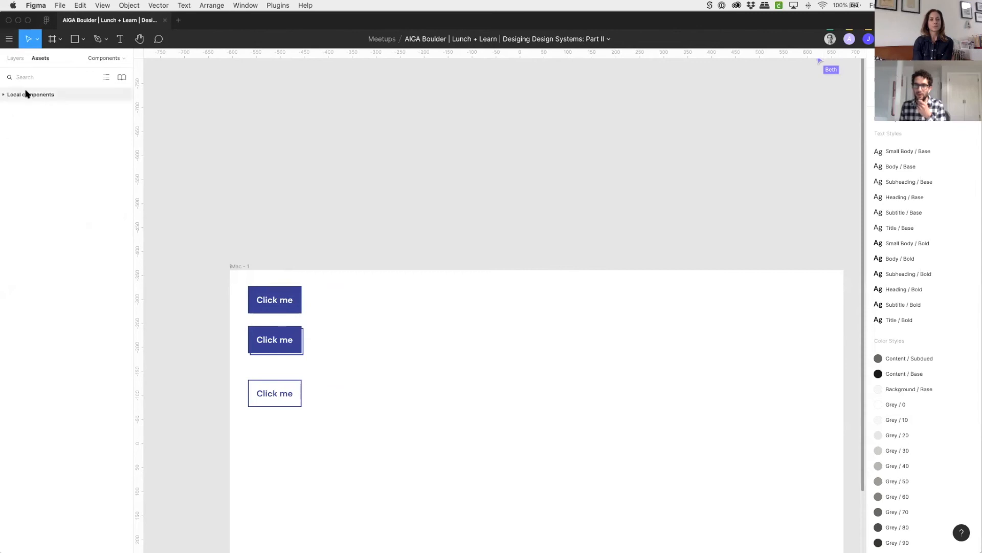
pyautogui.click(27, 112)
pyautogui.click(28, 131)
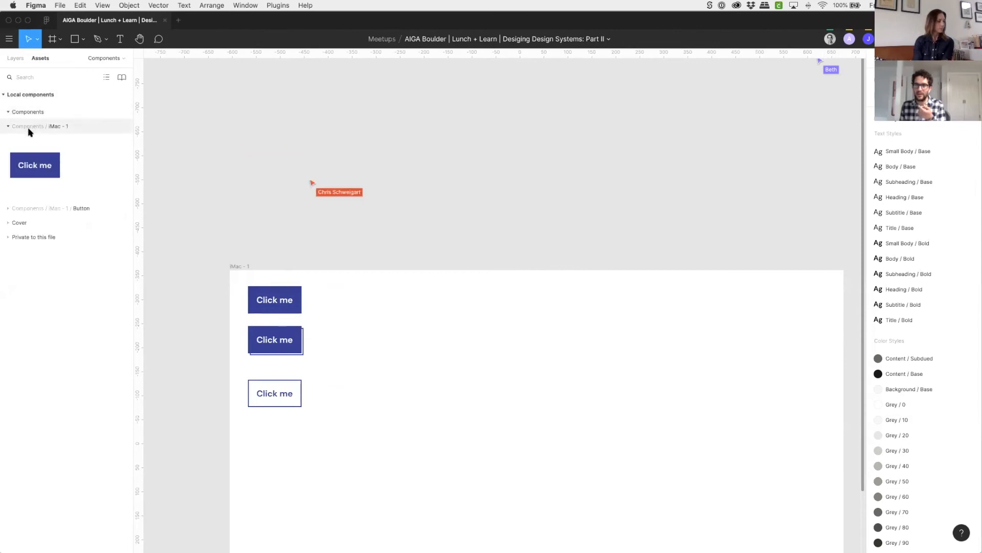
# - Rename the iMac - 1 frame that holds the button components as "Button"
pyautogui.click(246, 267)
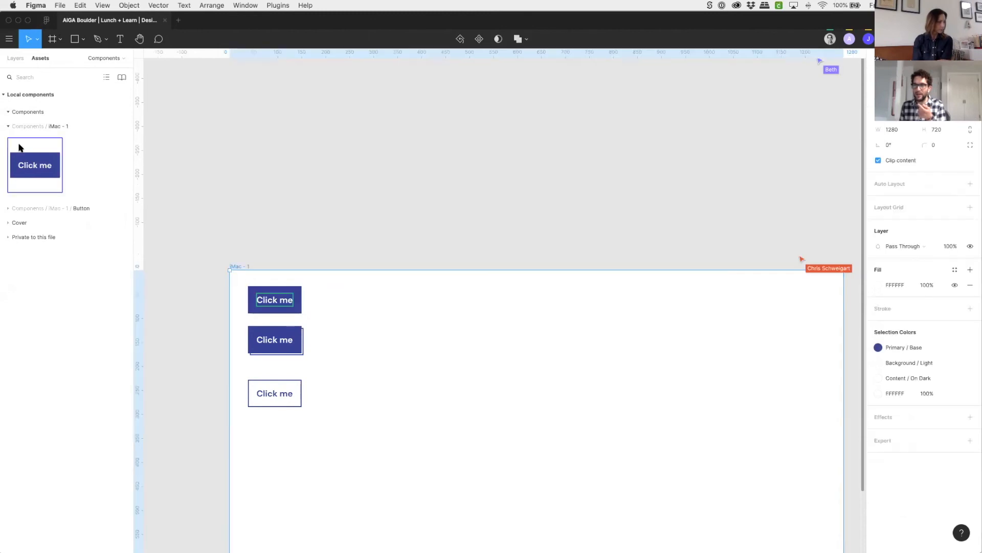
pyautogui.click(15, 58)
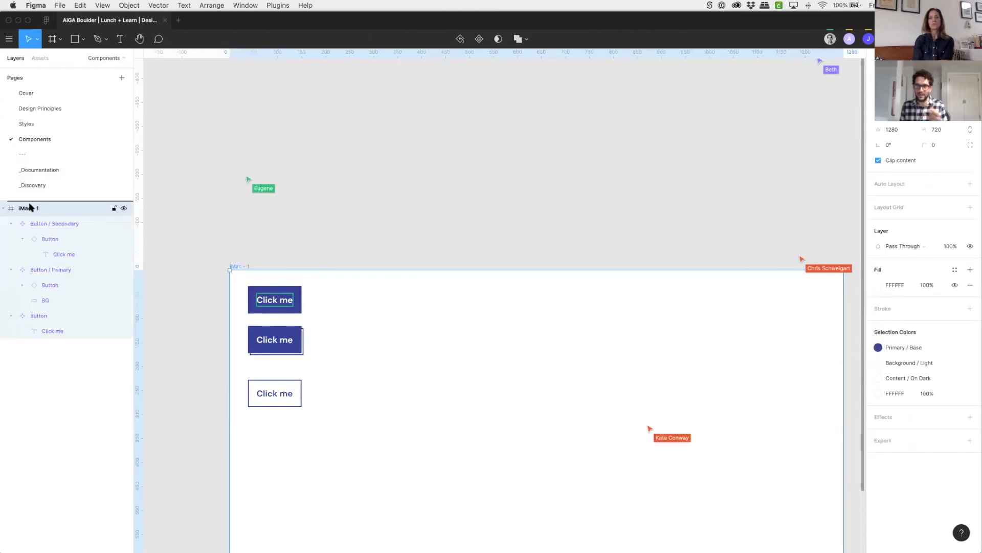
pyautogui.doubleClick(24, 209)
pyautogui.write('Butto')
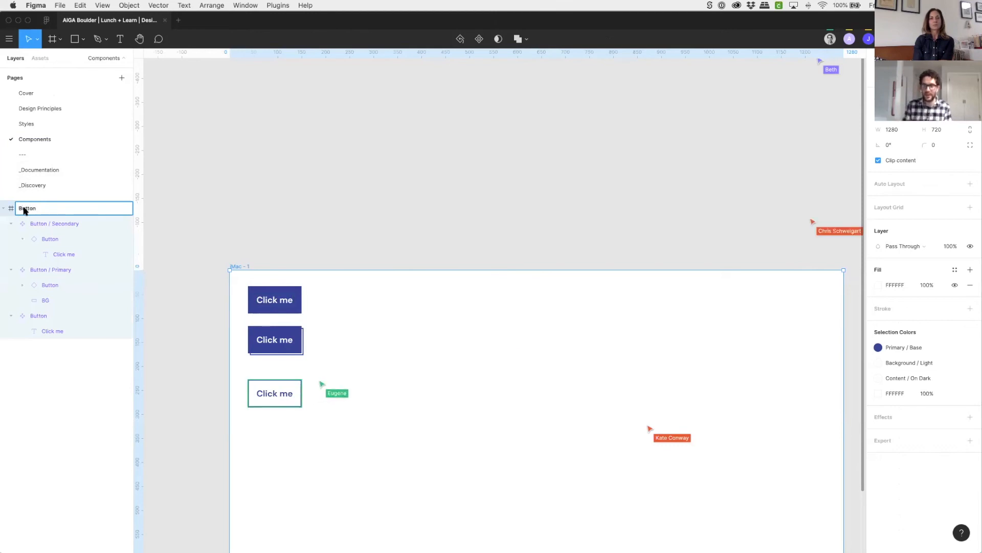
pyautogui.write('n')
pyautogui.press('Return')
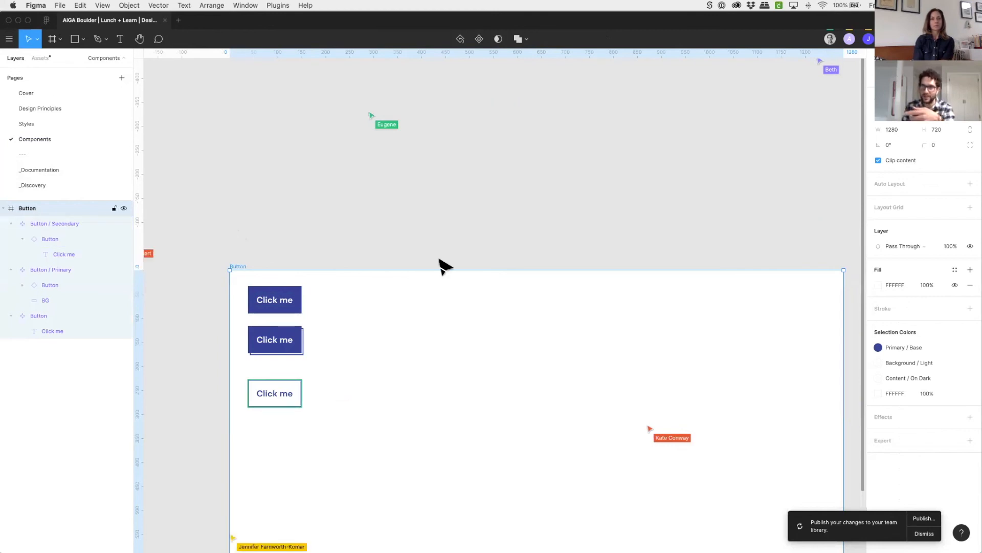
# - Publish the library changes with a description stating that the Button frame was renamed
pyautogui.click(929, 520)
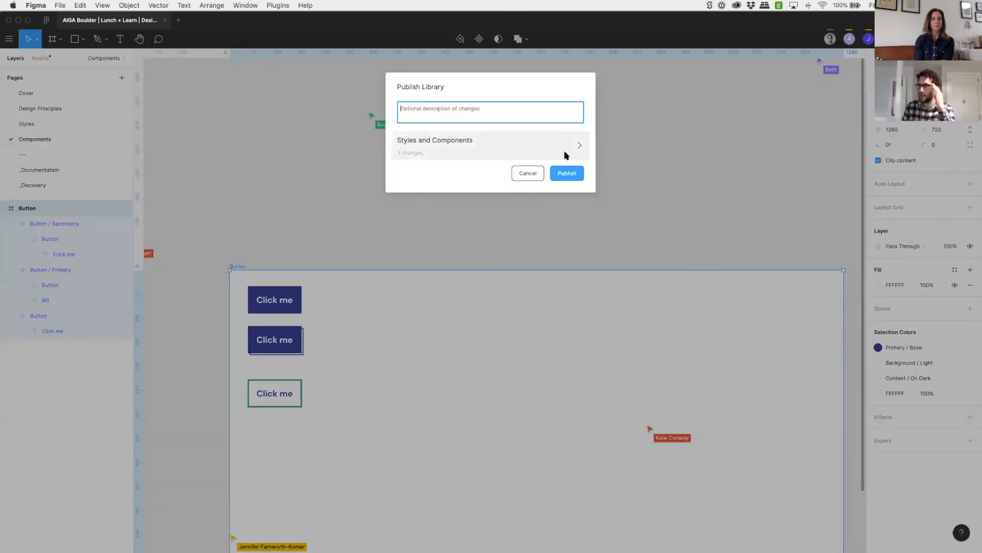
pyautogui.write('Renamed ')
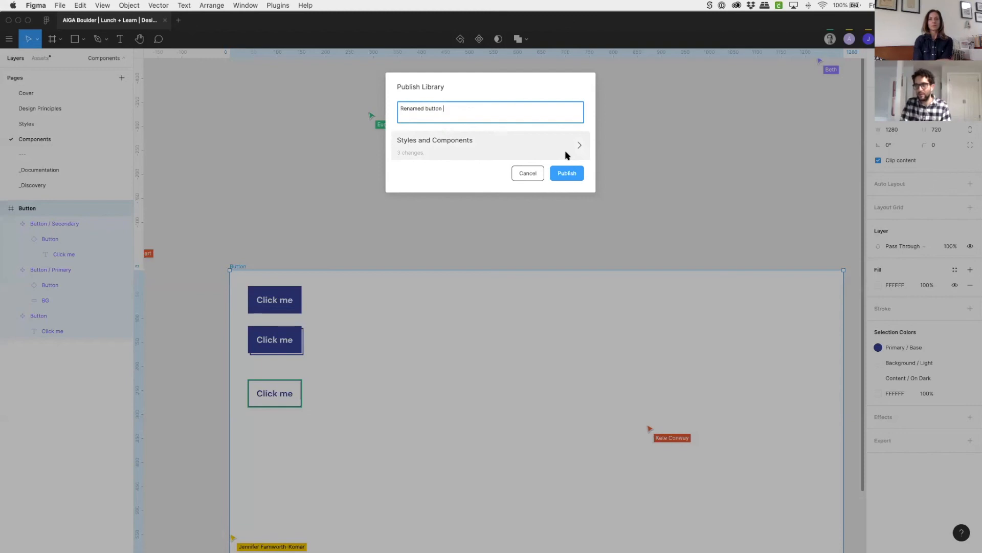
pyautogui.write('Button')
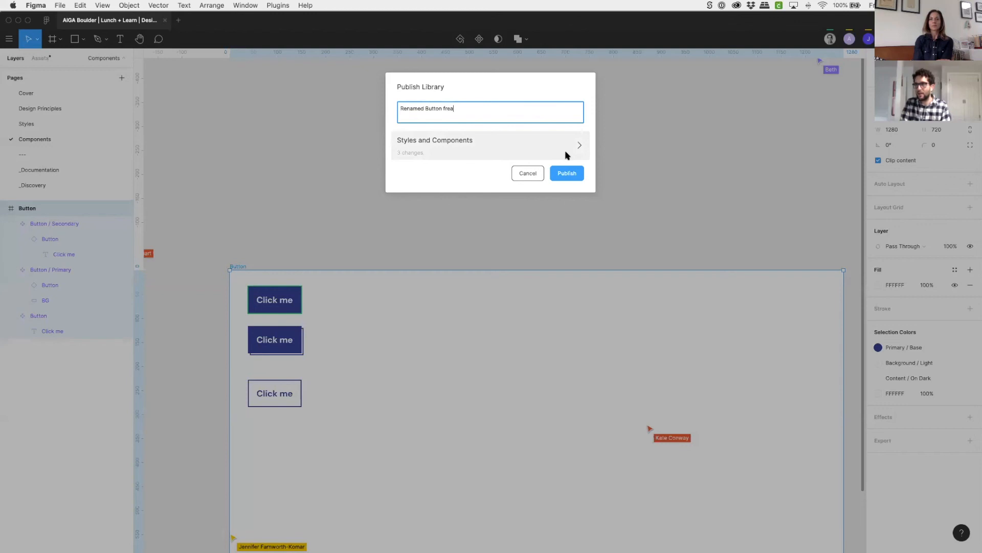
pyautogui.click(568, 171)
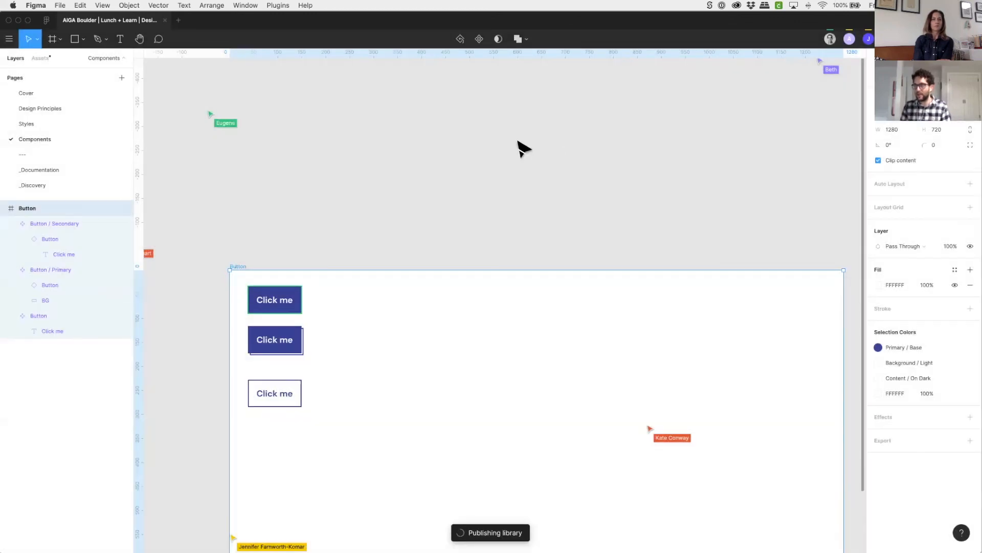
# - Create a new draft file and enable the AIGA Boulder | Lunch + Learn library in it
pyautogui.click(179, 21)
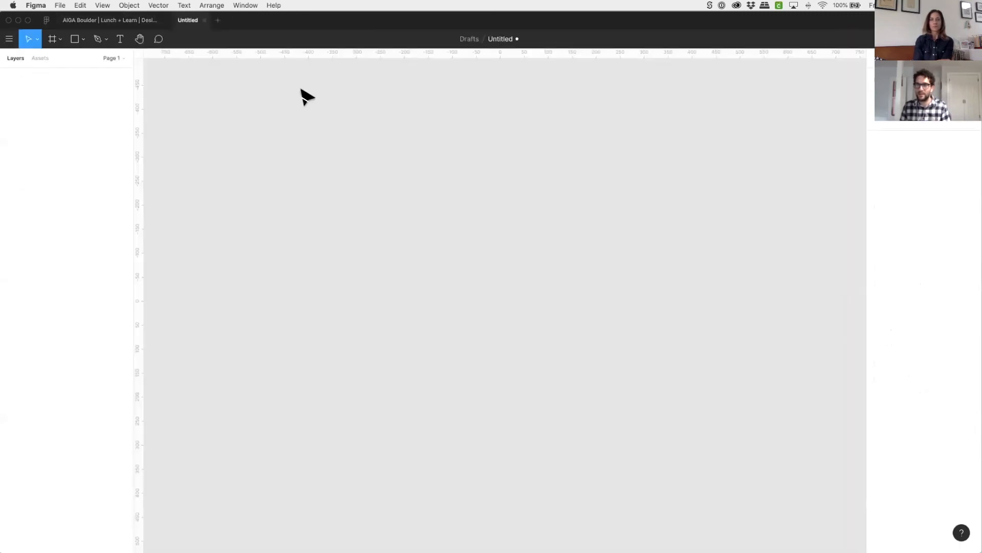
pyautogui.click(42, 59)
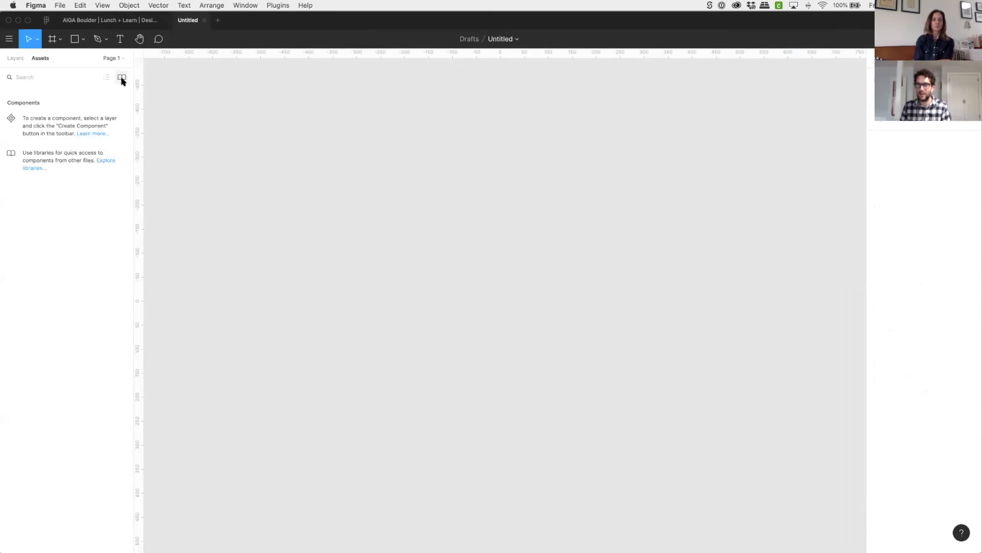
pyautogui.click(122, 78)
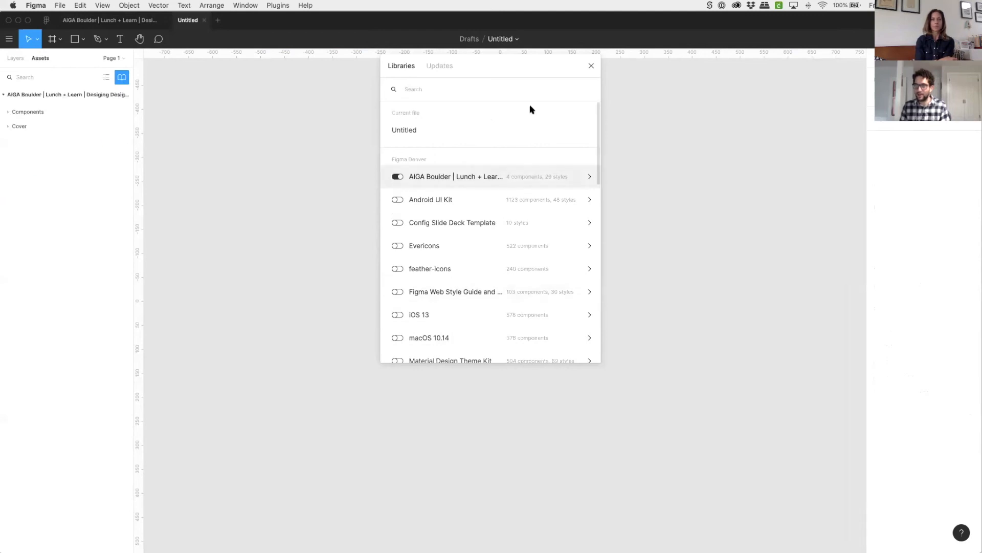
pyautogui.click(591, 65)
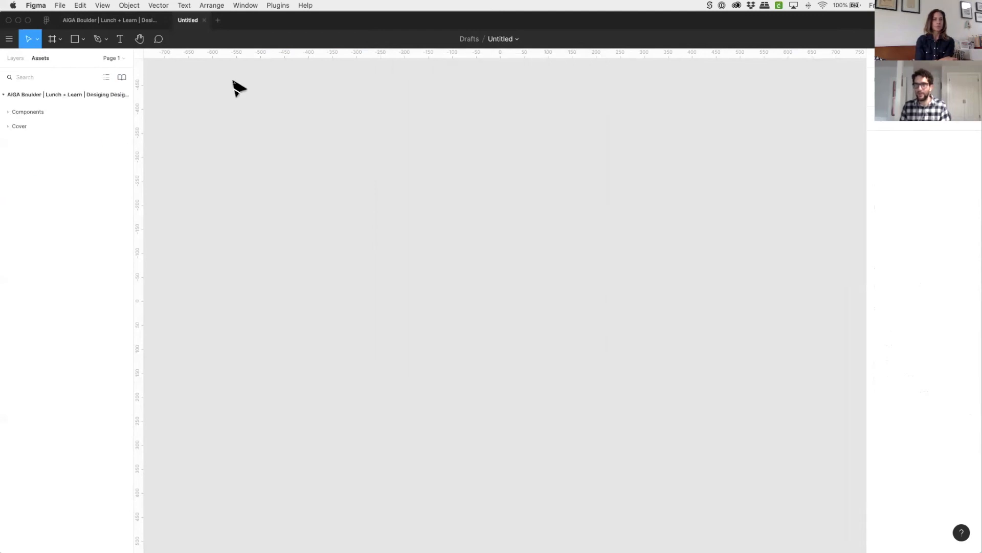
# - Browse the enabled library's Cover and Components groups down to the Button component
pyautogui.click(8, 126)
pyautogui.click(8, 127)
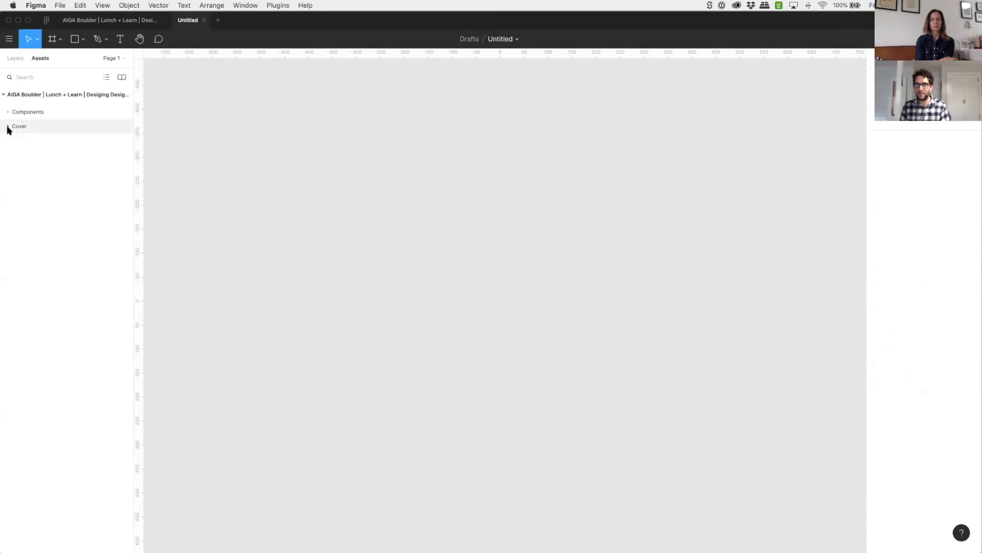
pyautogui.click(8, 111)
pyautogui.click(8, 126)
# - Create a 1280 × 720 iMac frame in the untitled draft and fill it with the library's Background / Base color style
pyautogui.press('f')
pyautogui.click(897, 185)
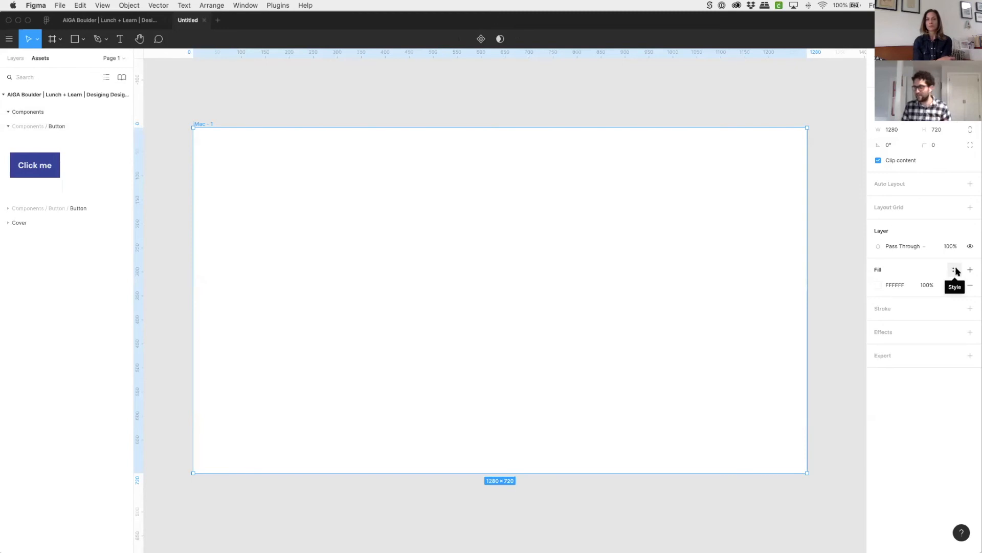
pyautogui.click(956, 270)
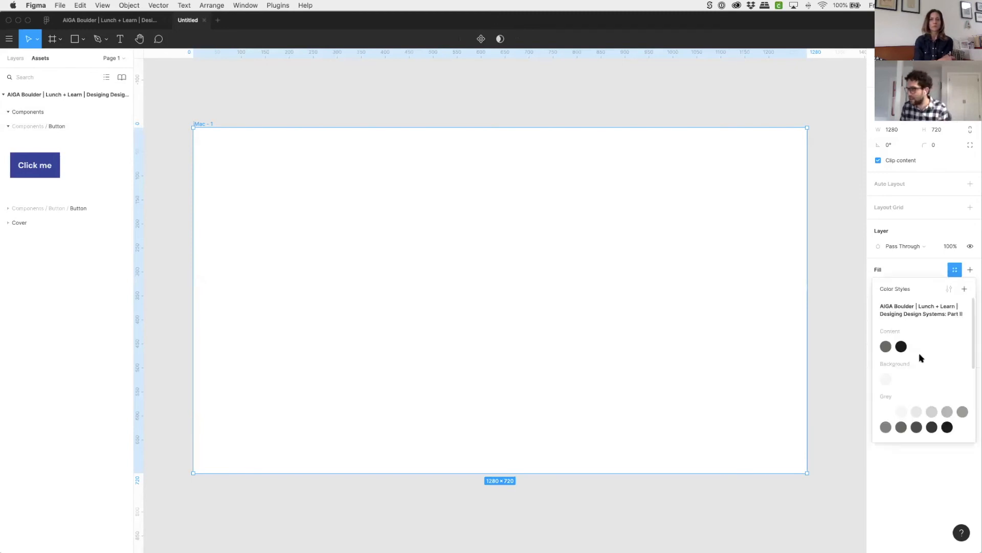
pyautogui.click(887, 382)
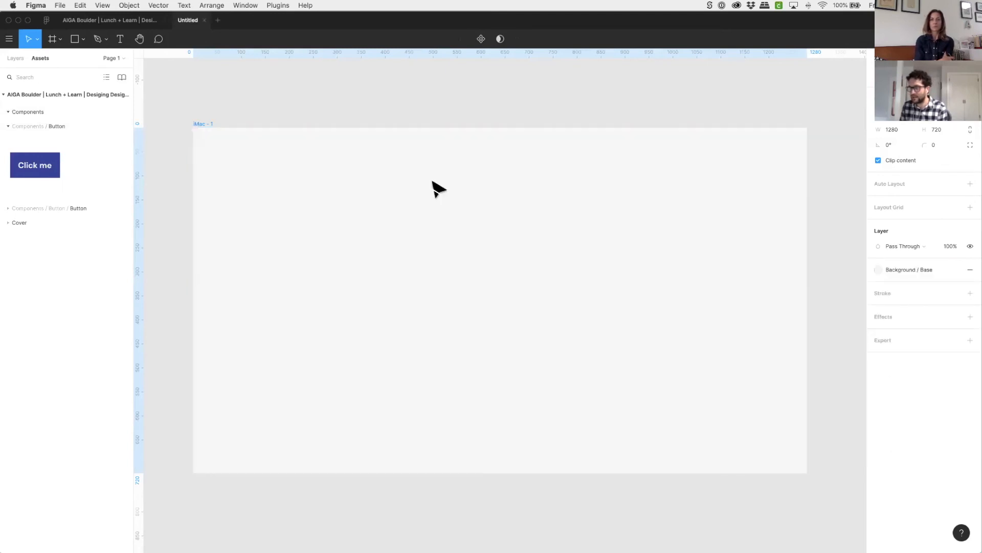
pyautogui.click(214, 100)
pyautogui.moveTo(34, 165); pyautogui.dragTo(266, 208)
pyautogui.click(8, 225)
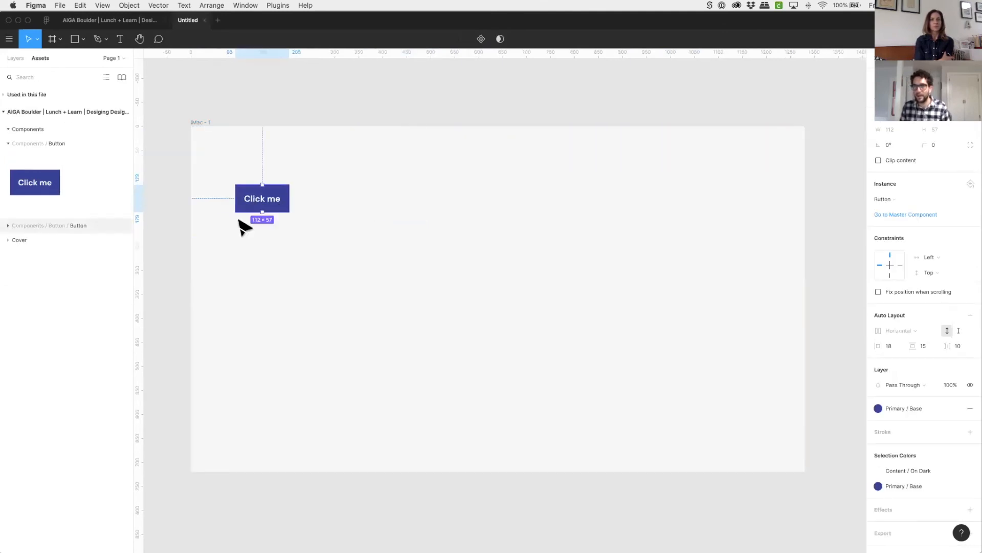
pyautogui.click(265, 209)
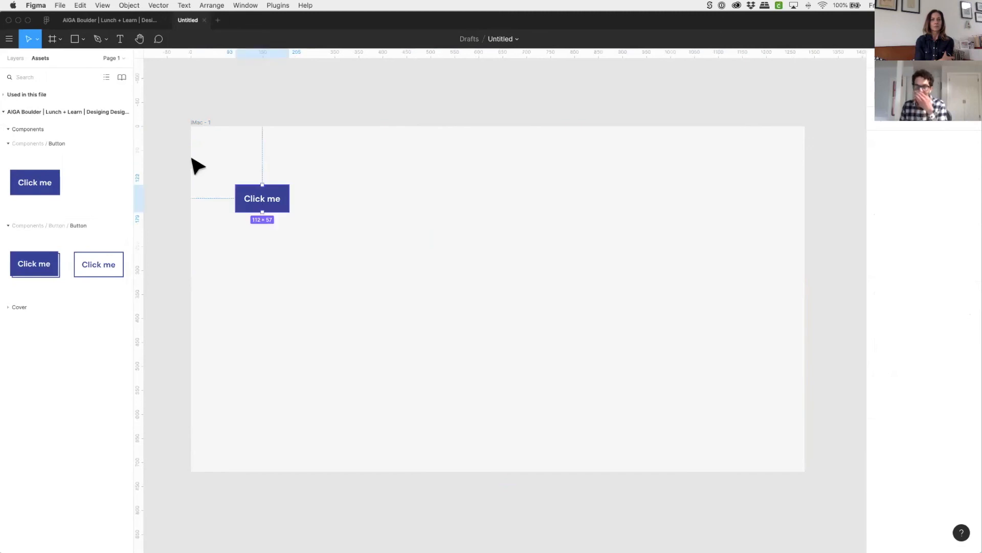
pyautogui.press('Delete')
# - Place a Button / Primary instance from the library in the iMac frame and center it horizontally and vertically
pyautogui.moveTo(37, 256); pyautogui.dragTo(472, 259)
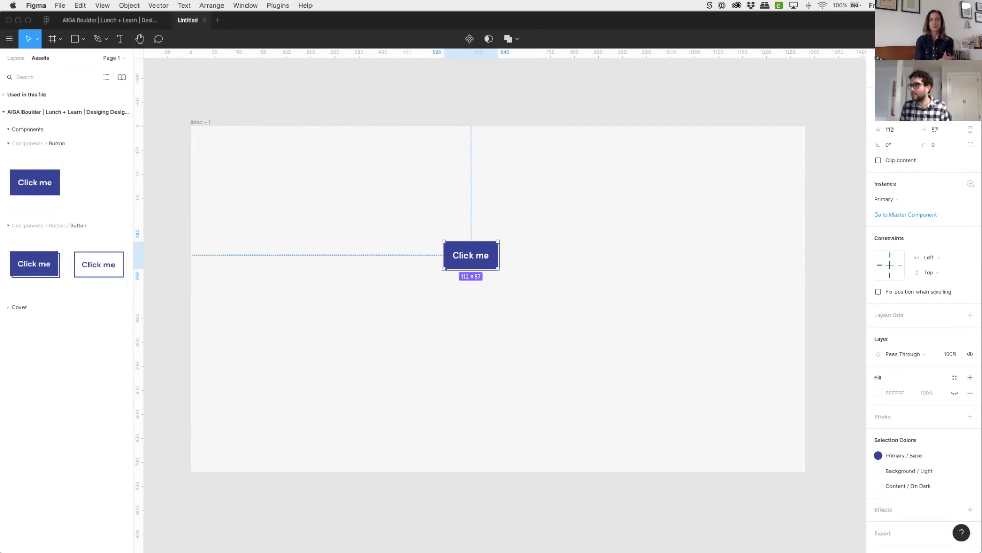
pyautogui.click(894, 77)
pyautogui.click(940, 78)
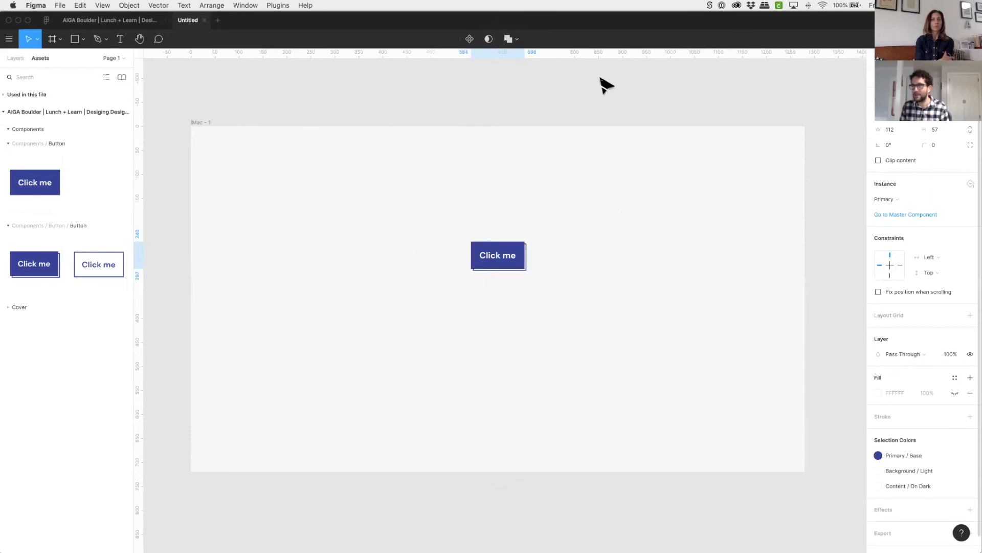
pyautogui.click(424, 71)
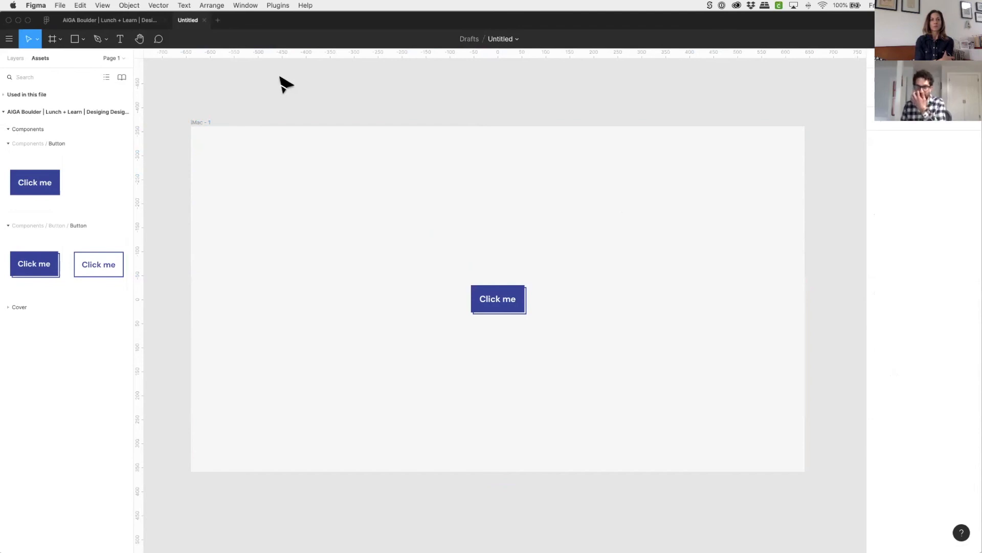
# - Switch to the AIGA Boulder | Lunch + Learn library file and open its Styles page
pyautogui.click(131, 20)
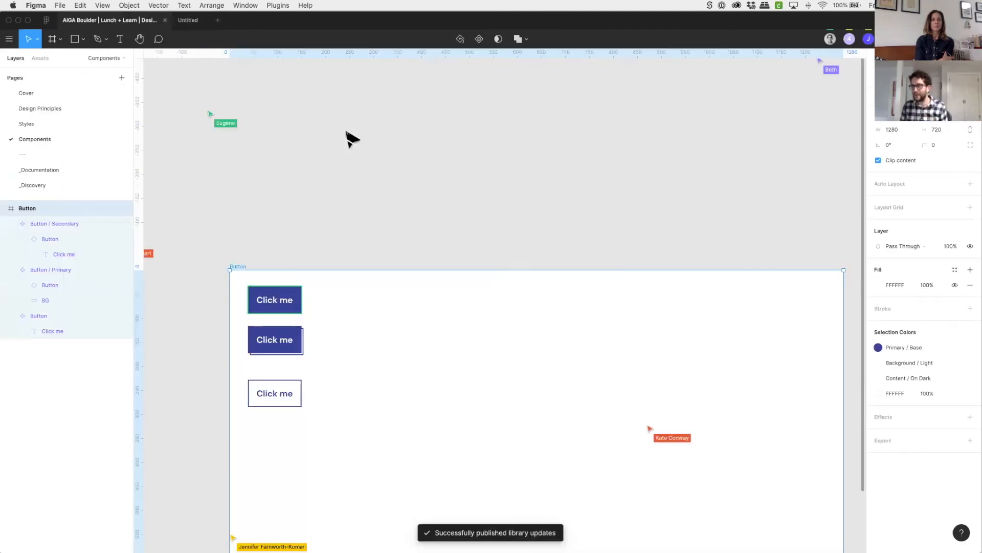
pyautogui.click(263, 198)
pyautogui.hscroll(1, 277, 315)
pyautogui.scroll(1, 321, 317)
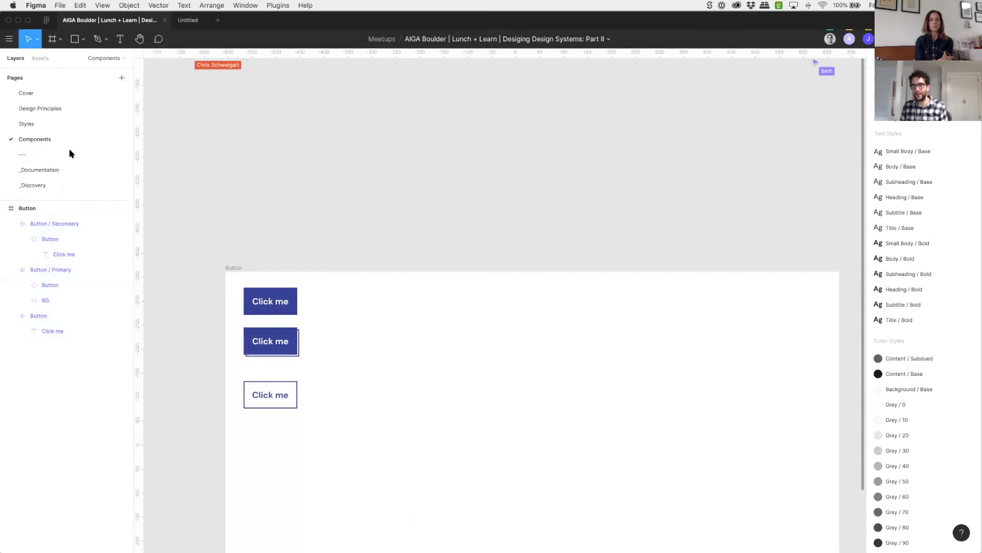
pyautogui.click(26, 125)
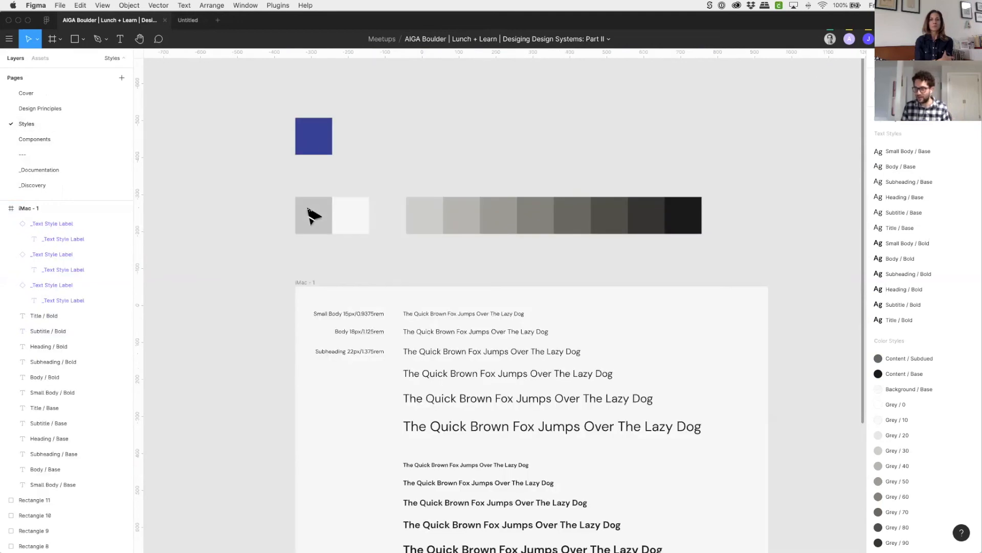
# - Edit the Primary / Base color style through the blue swatch, shifting its hue to the reddish brown 954533
pyautogui.click(322, 145)
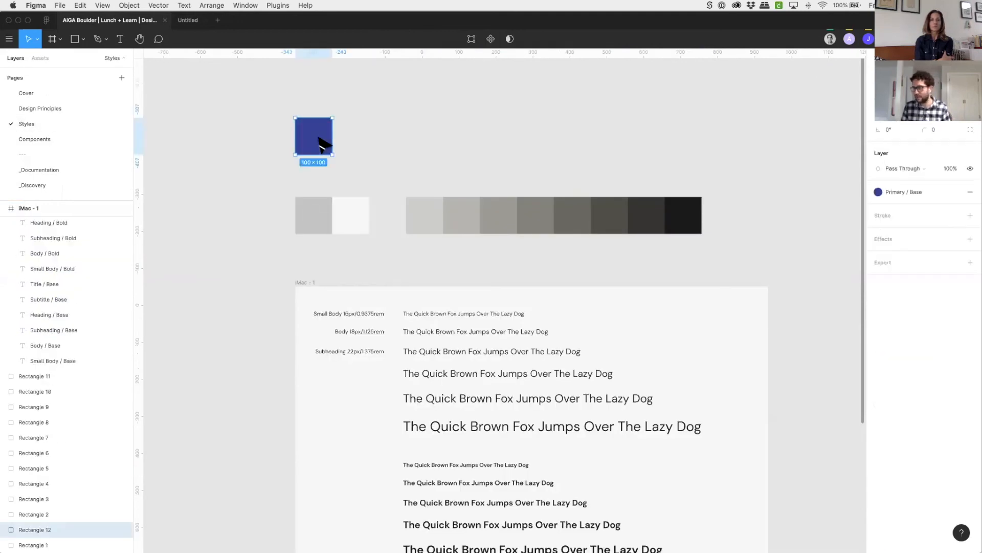
pyautogui.click(892, 192)
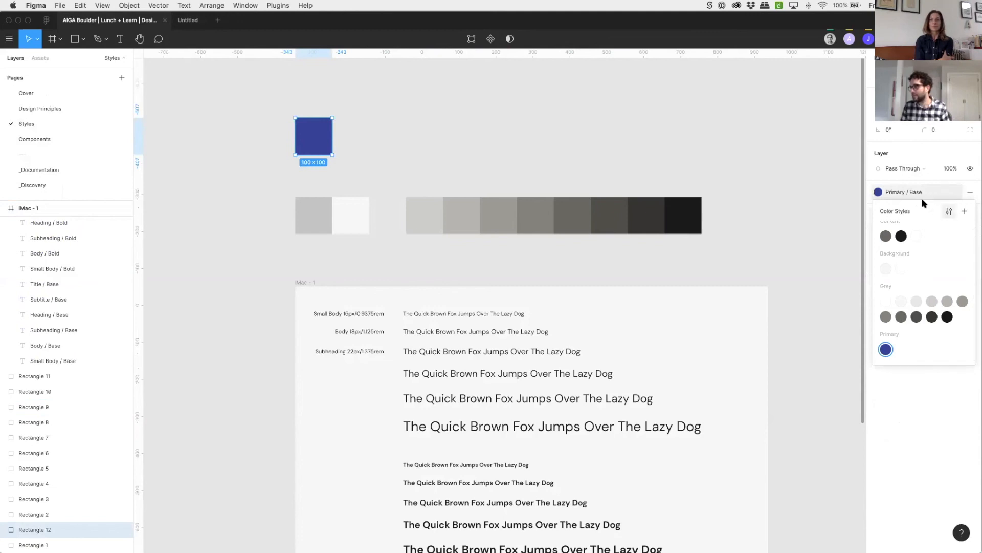
pyautogui.click(949, 212)
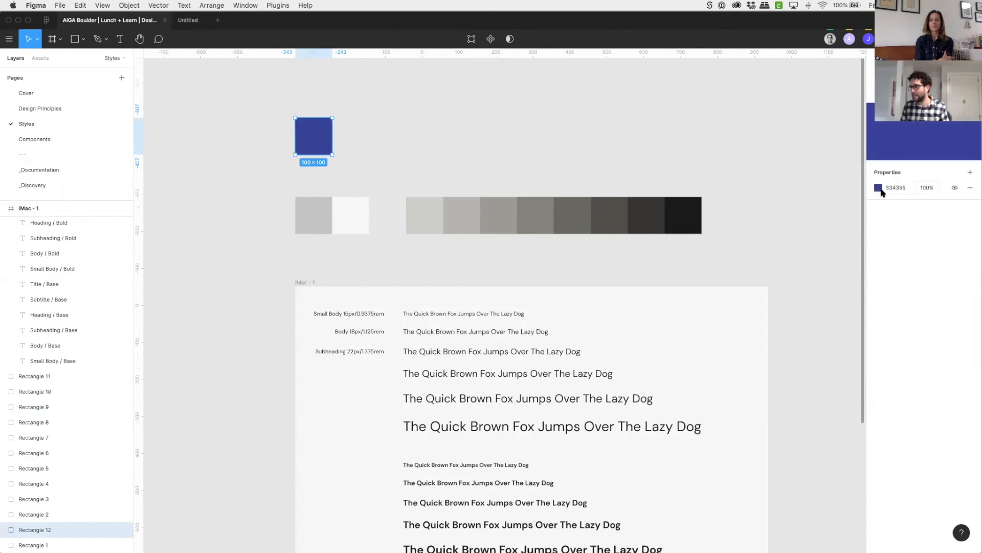
pyautogui.click(878, 187)
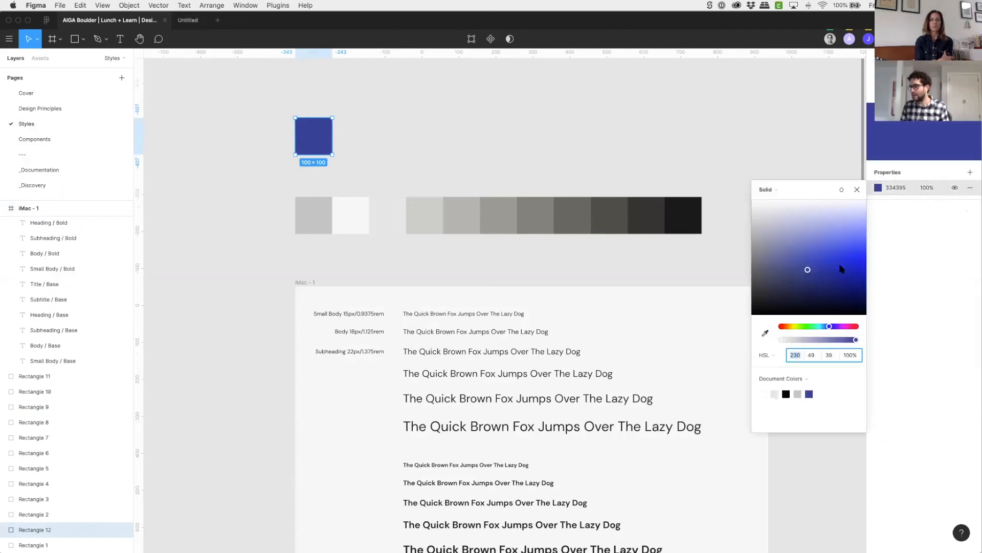
pyautogui.moveTo(827, 326); pyautogui.dragTo(783, 330)
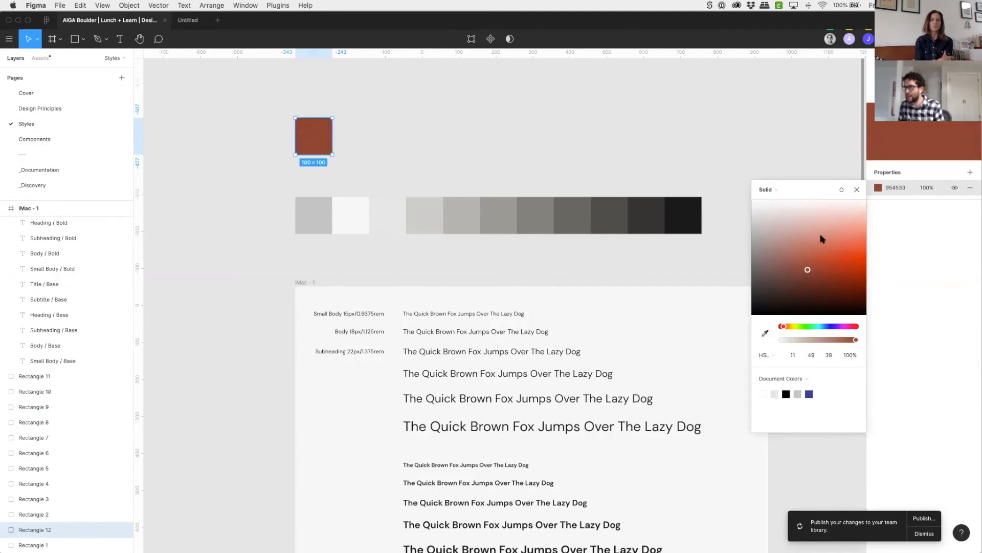
pyautogui.click(857, 190)
pyautogui.click(776, 200)
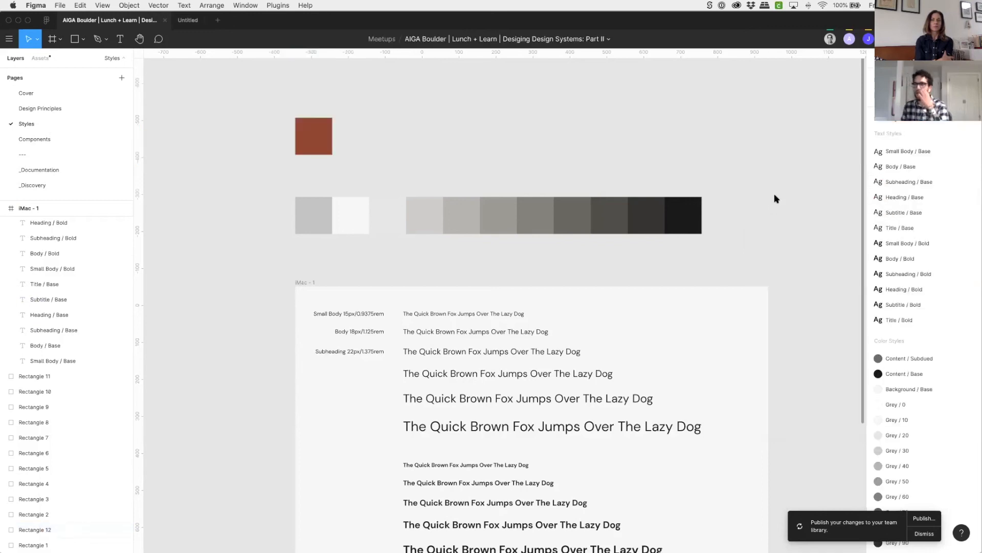
# - Compare the buttons on the library's Components page with the button instance in the untitled draft, and return to the library file
pyautogui.click(68, 139)
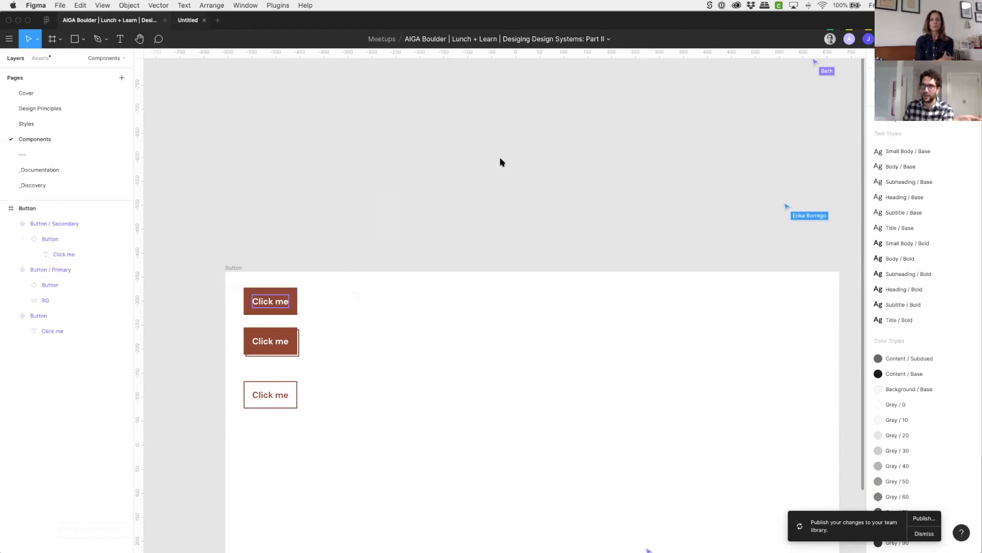
pyautogui.click(188, 20)
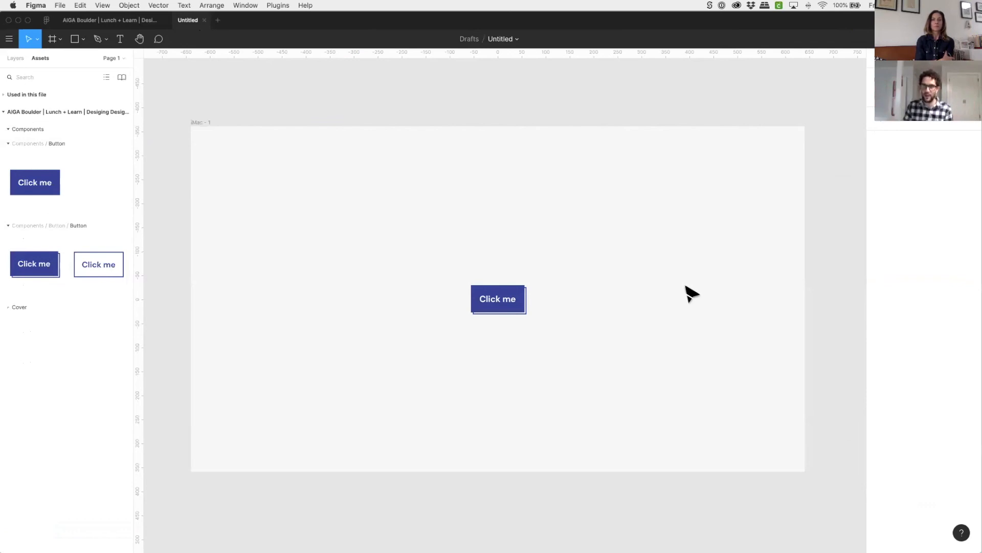
pyautogui.click(96, 20)
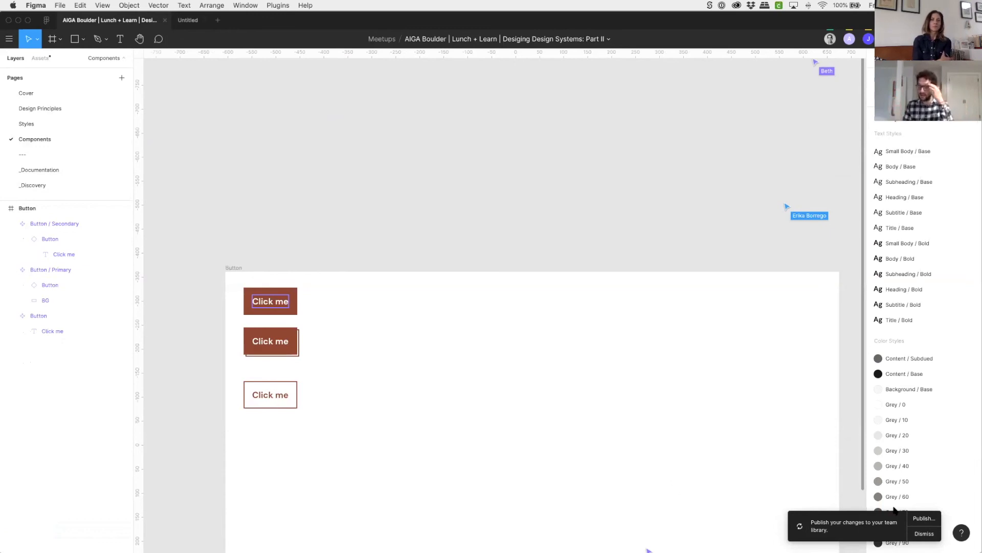
# - Publish the library changes with the description "Changed primary color"
pyautogui.click(920, 519)
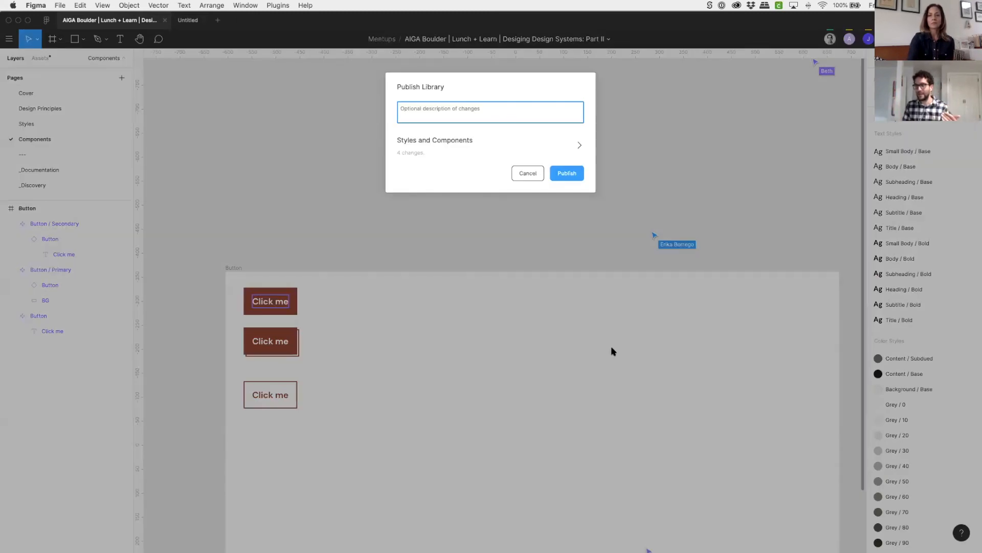
pyautogui.write('Cha')
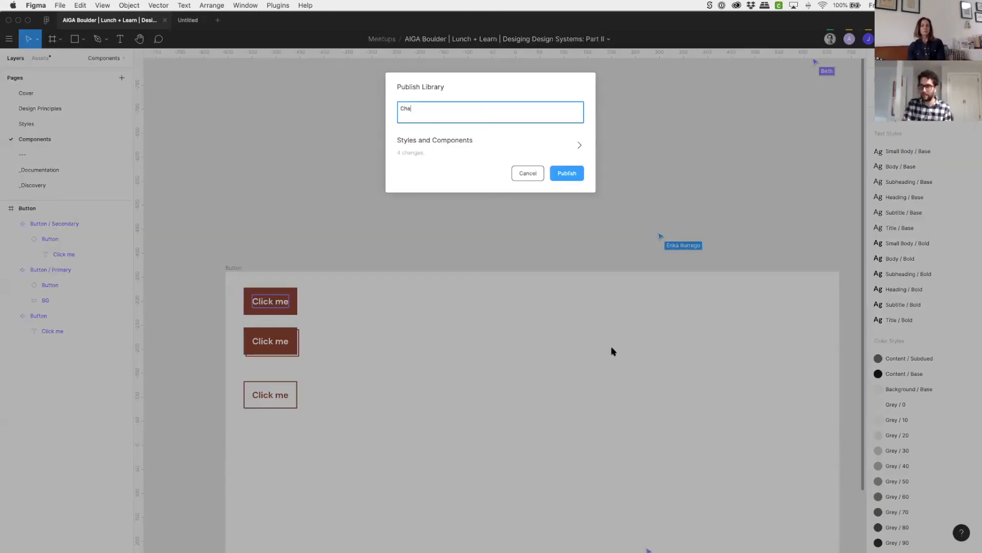
pyautogui.write('nged primary color')
pyautogui.press('Return')
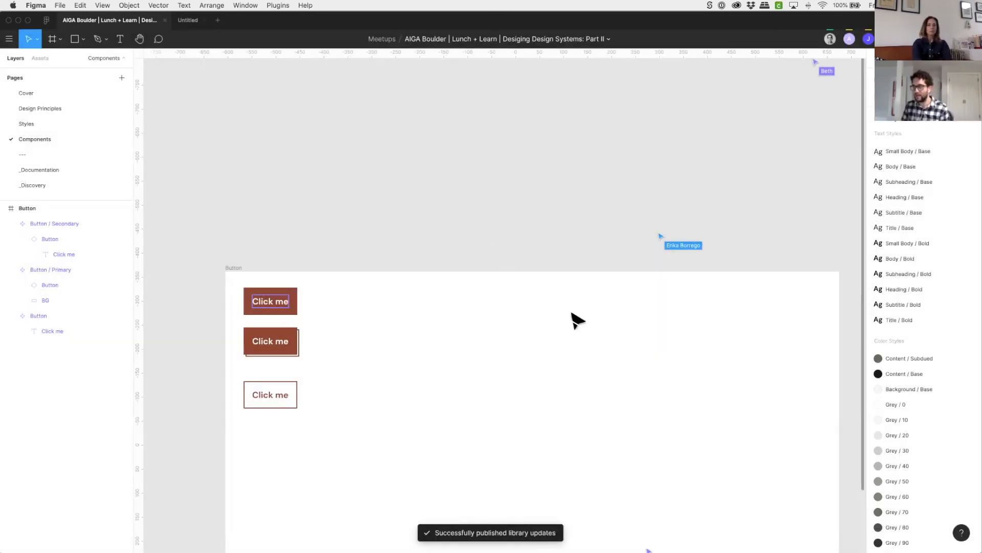
# - In the untitled draft, review the available component updates and apply all of them
pyautogui.click(188, 20)
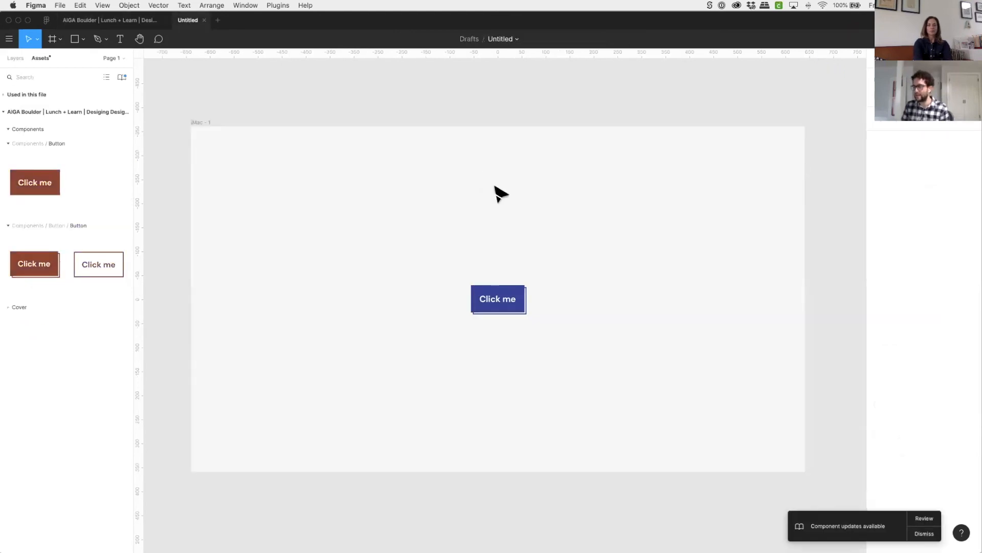
pyautogui.click(924, 519)
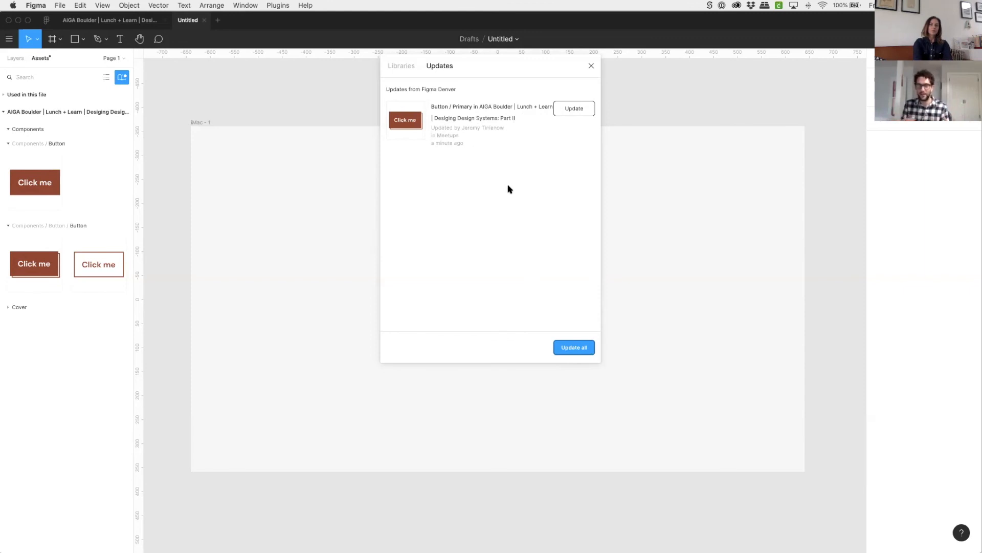
pyautogui.click(575, 349)
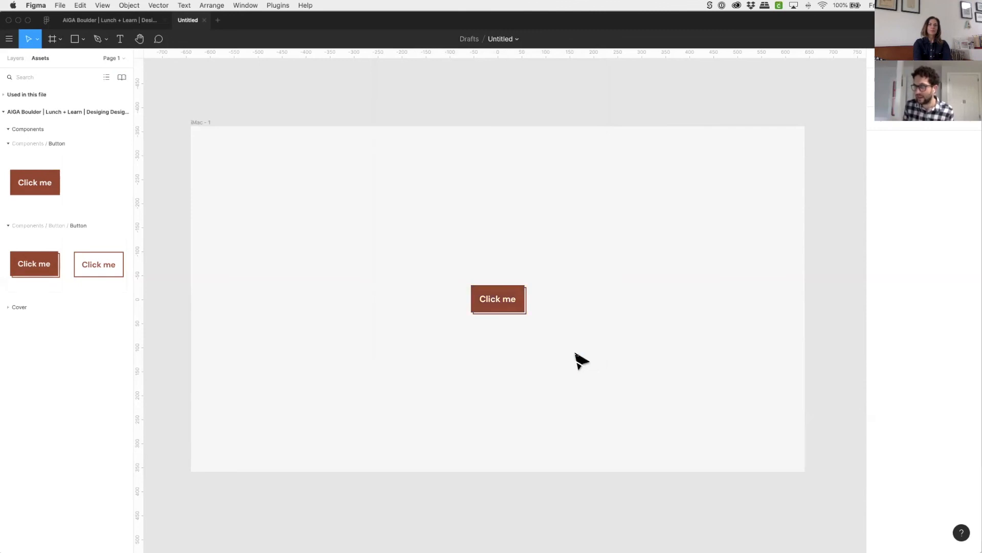
pyautogui.rightClick(575, 354)
pyautogui.click(527, 369)
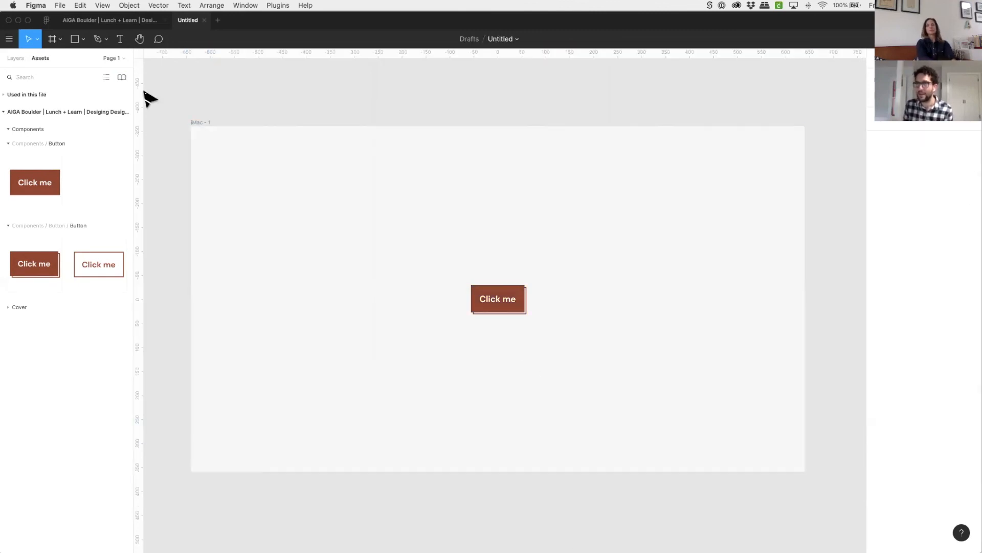
# - Show the library file's version history and expand the autosave versions below the "First publish" entry
pyautogui.click(121, 24)
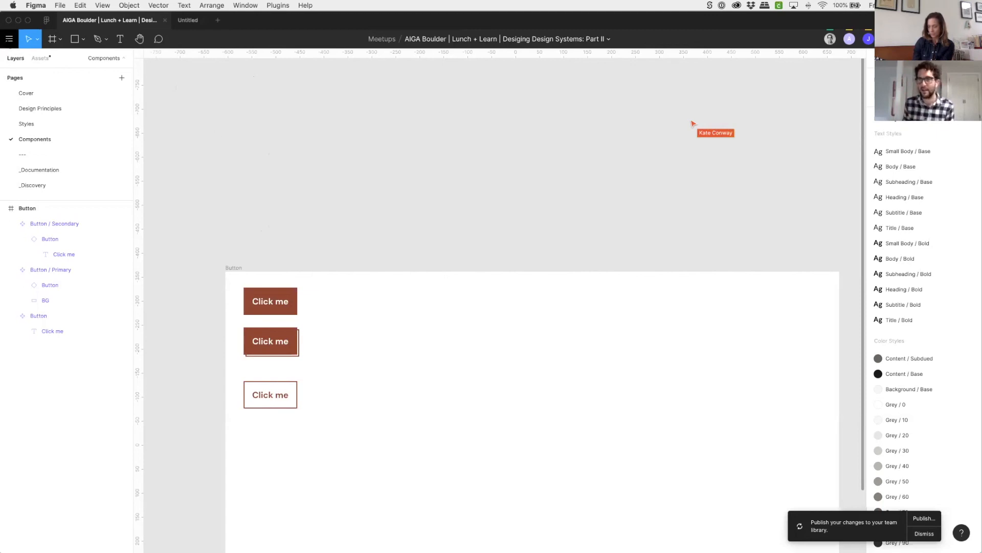
pyautogui.click(9, 40)
pyautogui.moveTo(37, 79)
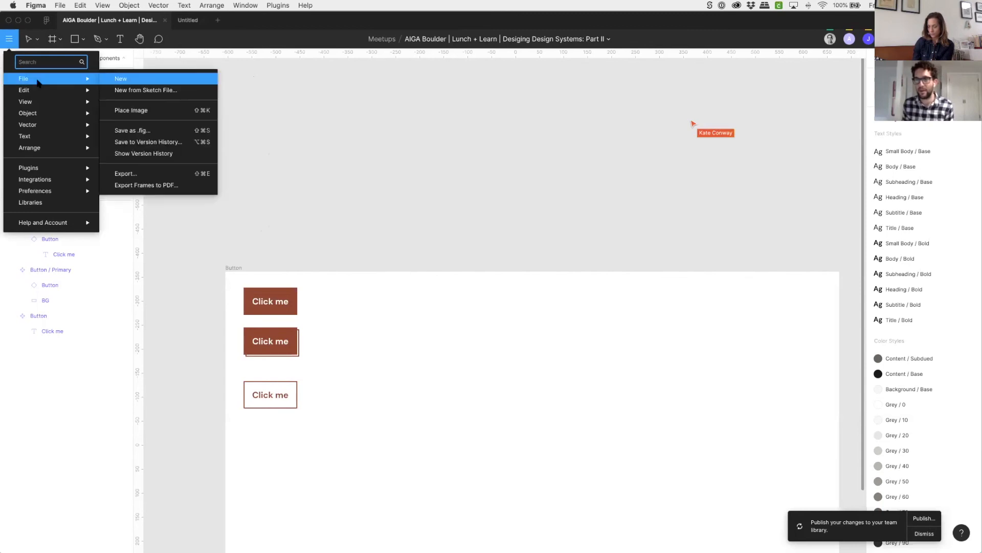
pyautogui.click(167, 154)
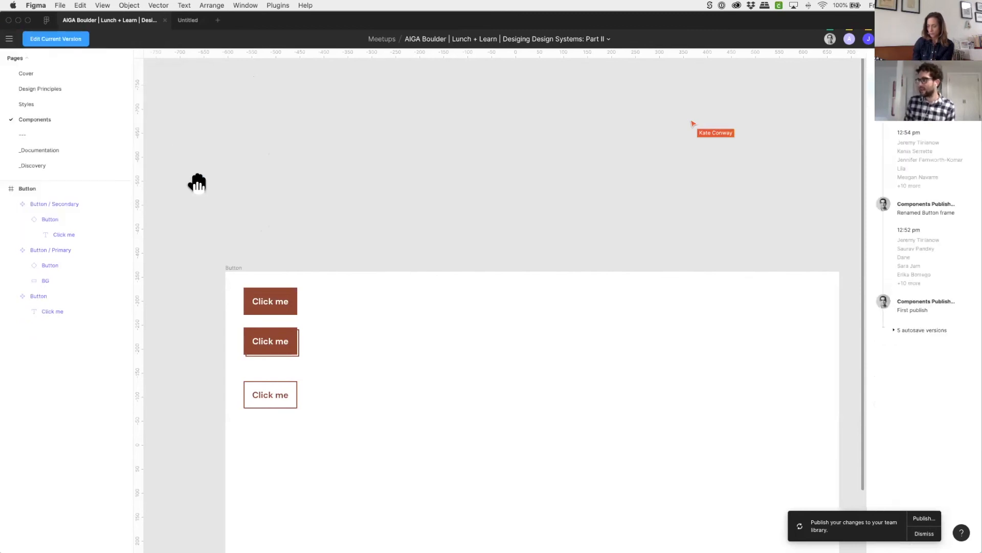
pyautogui.click(895, 331)
pyautogui.scroll(-1, 927, 348)
pyautogui.scroll(-1, 927, 350)
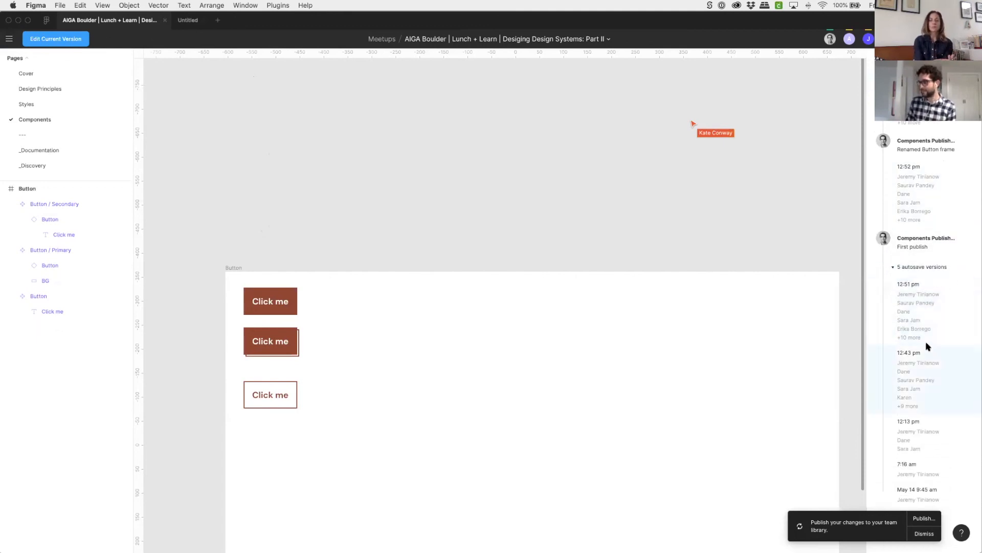
# - Preview the 12:51 pm autosave version and its available options, and return to editing the current version
pyautogui.click(919, 311)
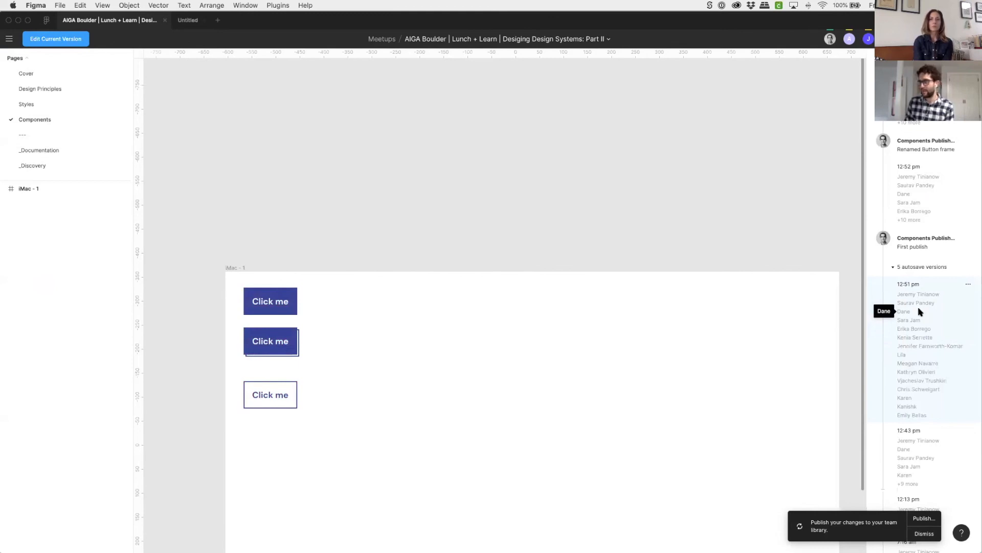
pyautogui.click(968, 285)
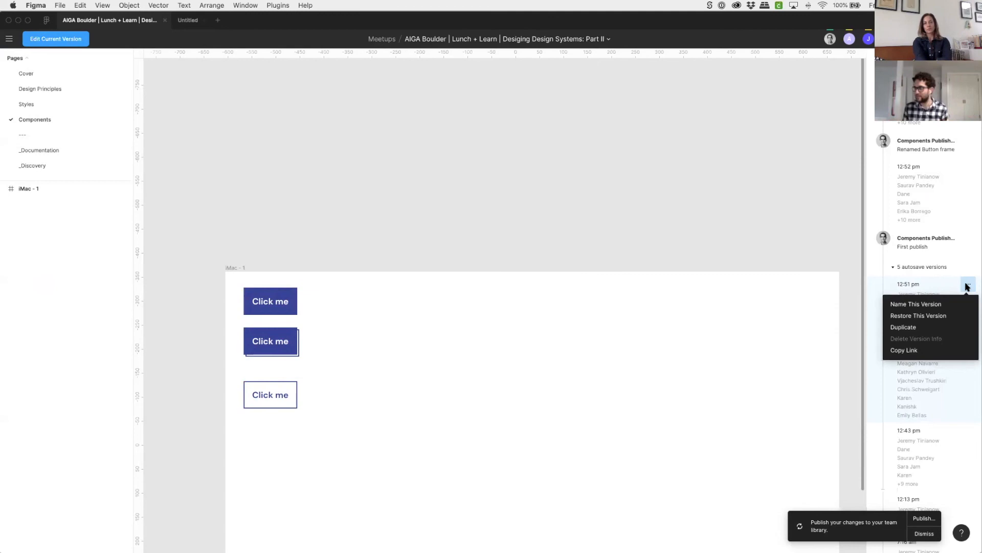
pyautogui.click(38, 41)
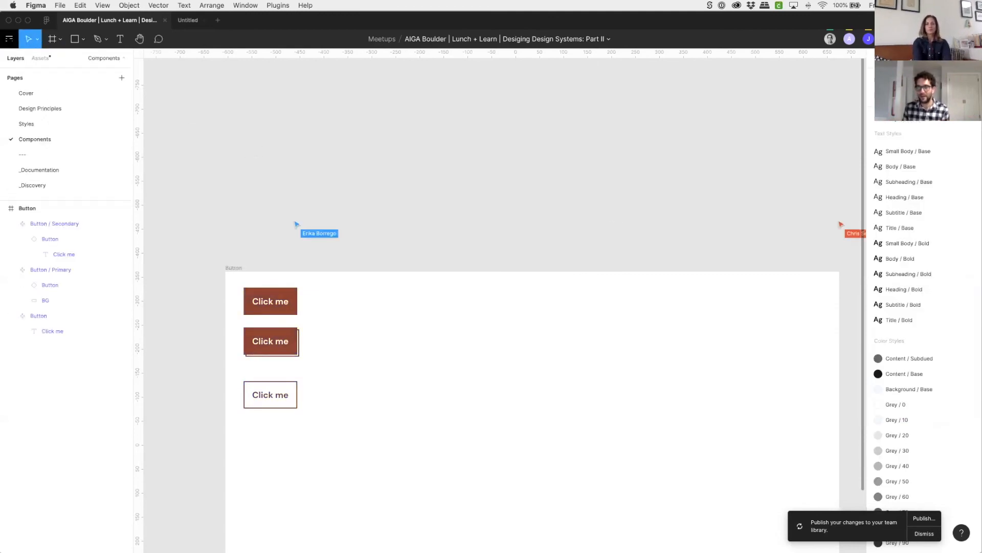
# - Start a new version history entry for the library file with the title "Rev 1"
pyautogui.click(9, 39)
pyautogui.moveTo(60, 80)
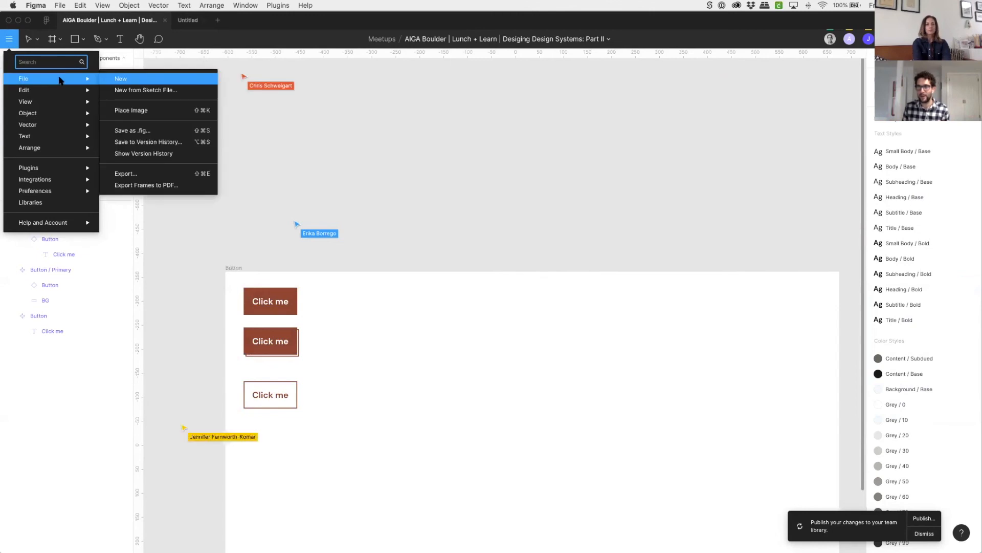
pyautogui.click(173, 147)
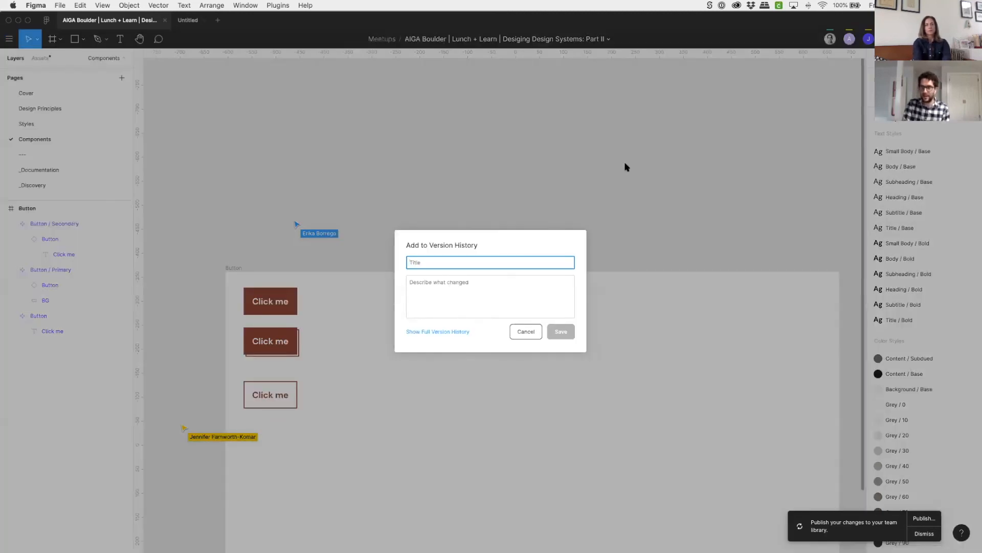
pyautogui.write('Rev 1')
pyautogui.press('Tab')
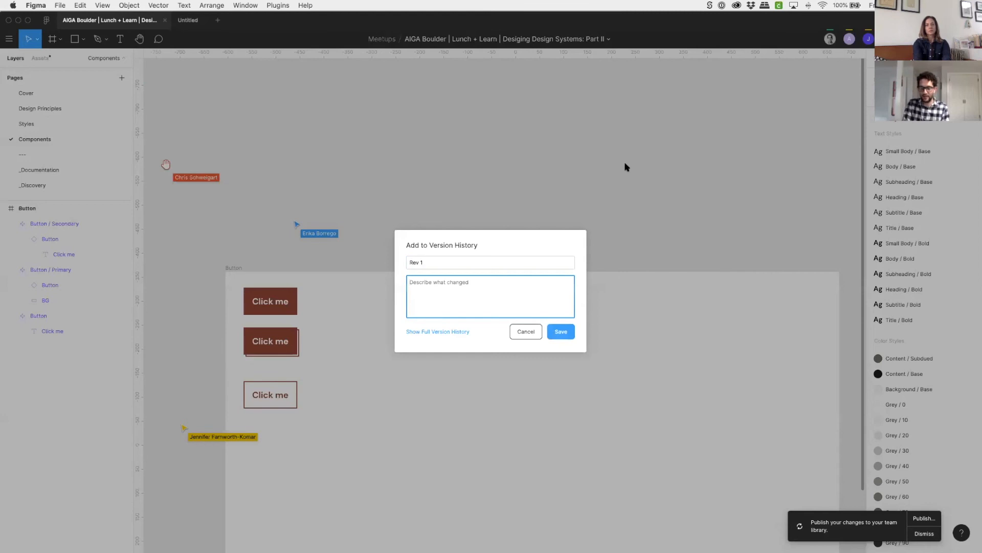
# - Describe the version on three lines as "- Added intitial color styles", "- Added initial type styles" and "- Created a Button component", and save it
pyautogui.write('- A')
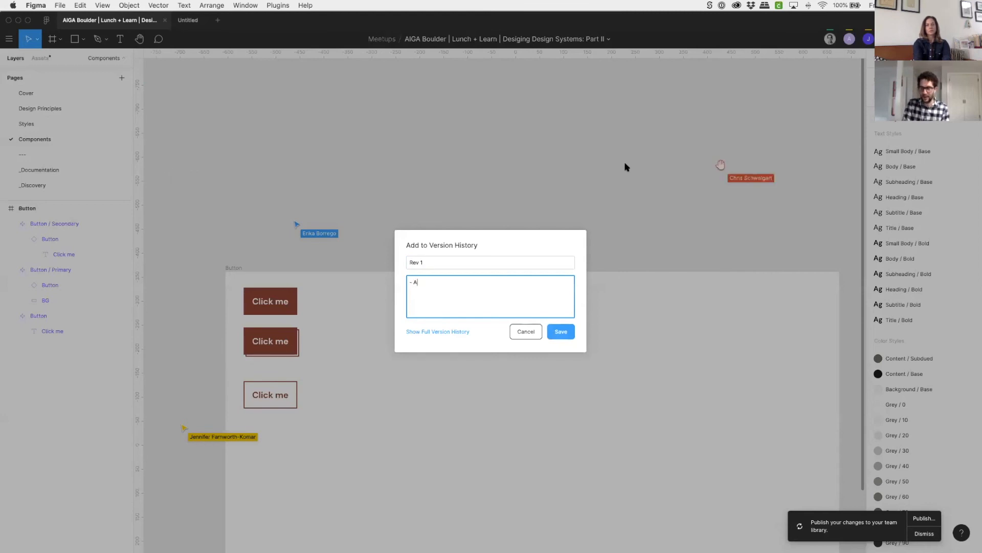
pyautogui.write('dded inti')
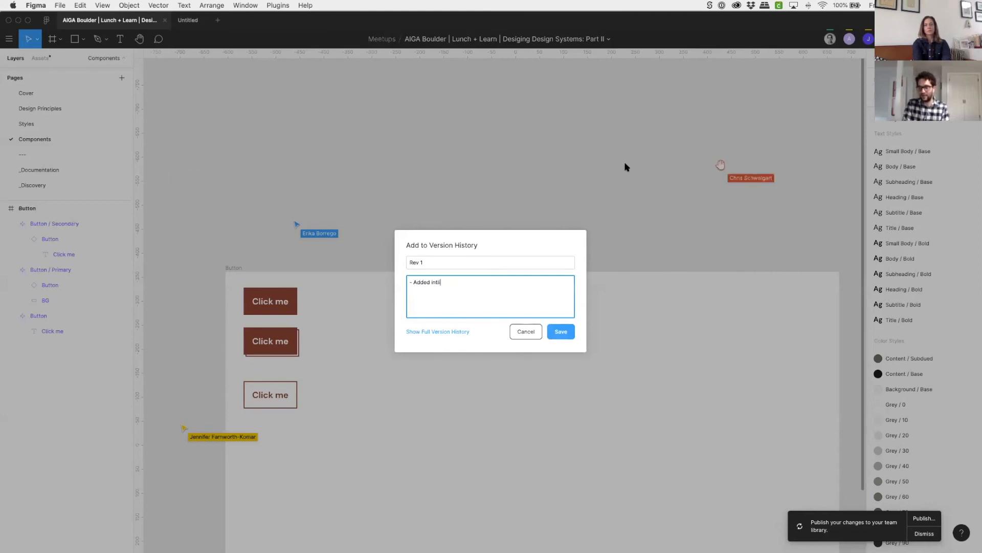
pyautogui.write('tial color styles')
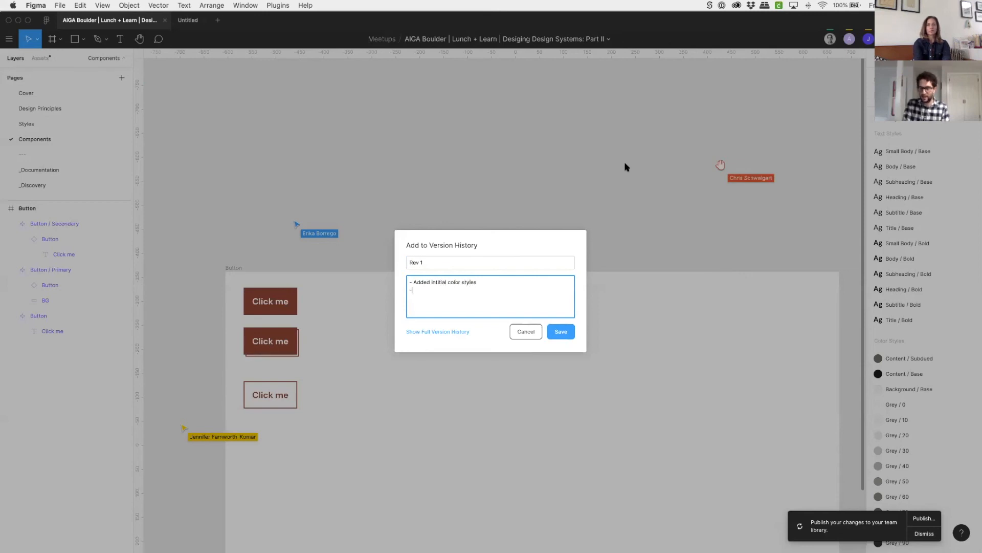
pyautogui.write(' - Added i')
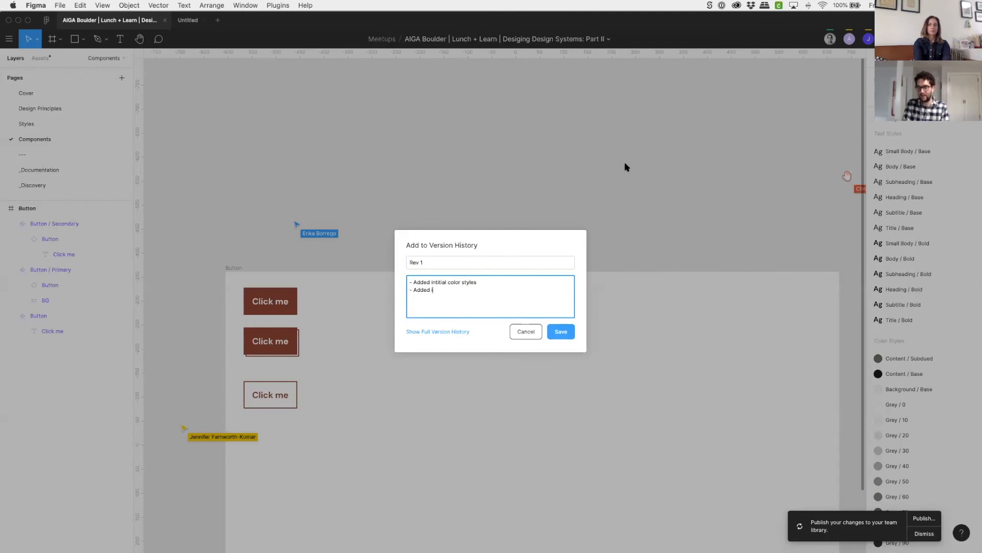
pyautogui.write('nitial type styles')
pyautogui.press('Return')
pyautogui.write('- Created a Button c')
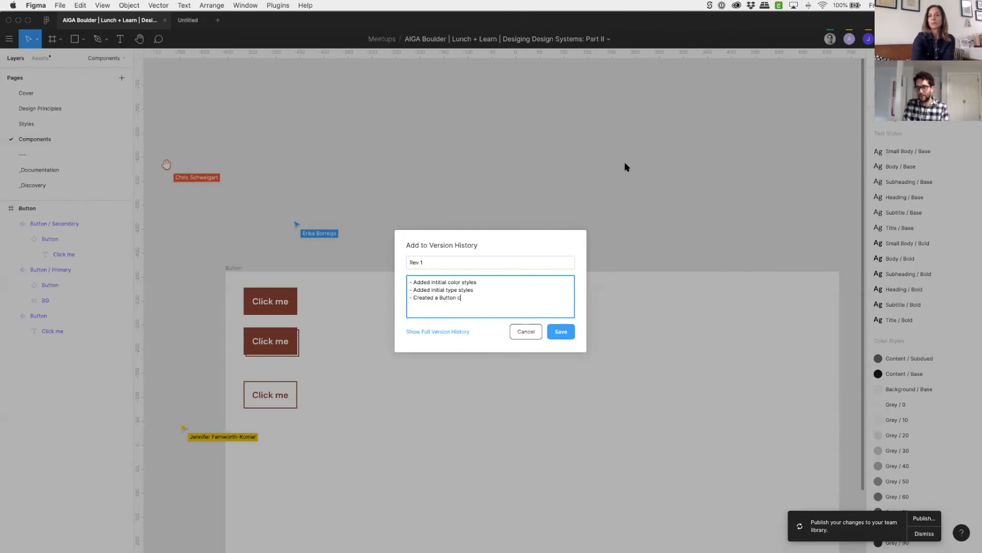
pyautogui.write('omponent')
pyautogui.press('super+Return')
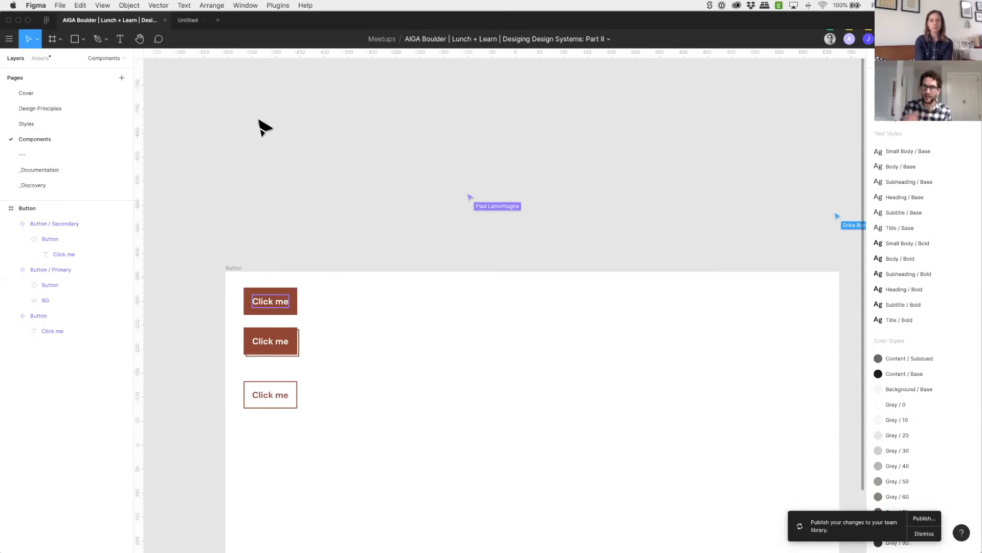
pyautogui.click(609, 40)
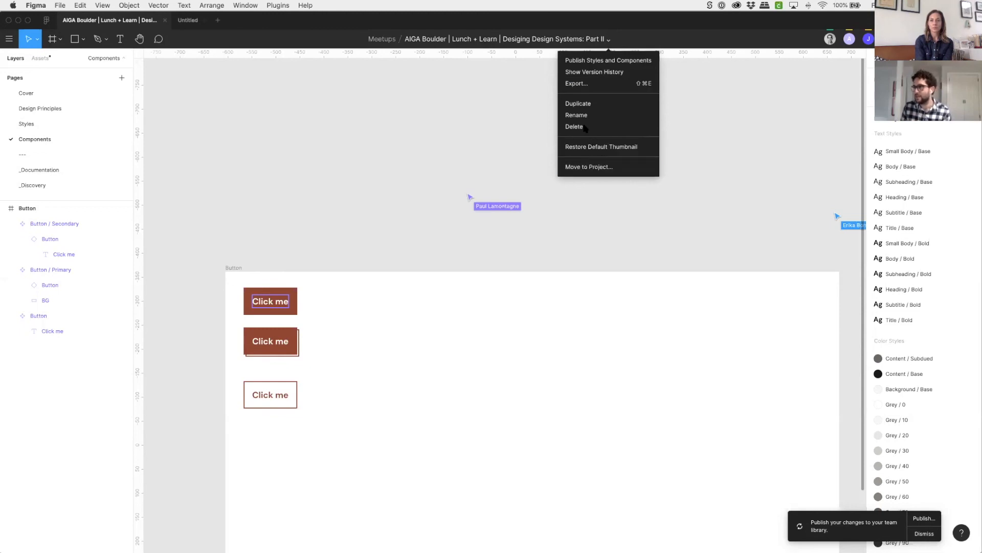
pyautogui.click(459, 92)
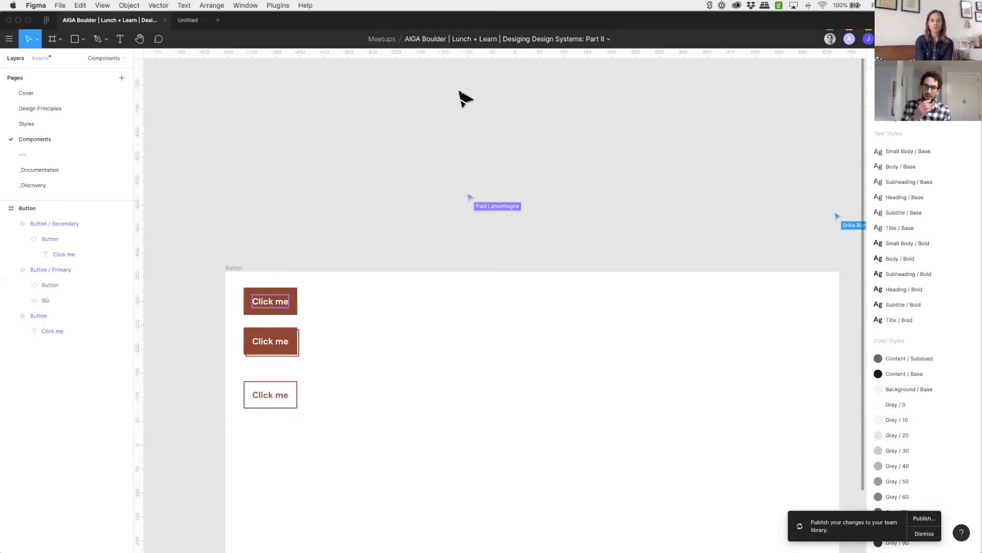